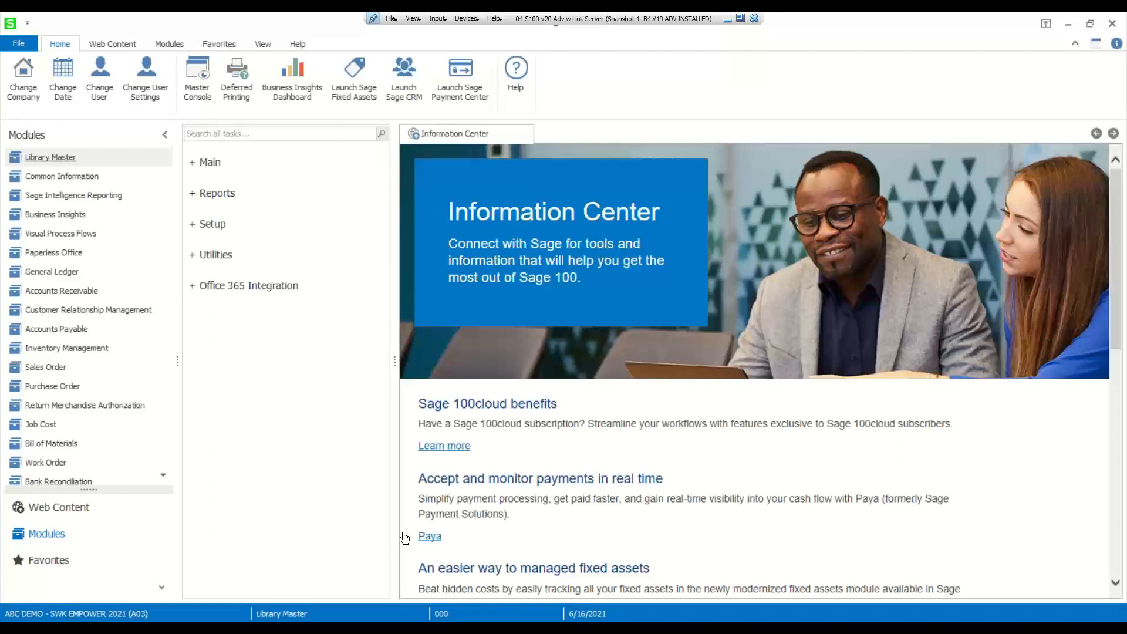
View the main tasks of the Sales Order module and those of the General Ledger module
{"action": "left_click", "coordinate": [34, 368]}
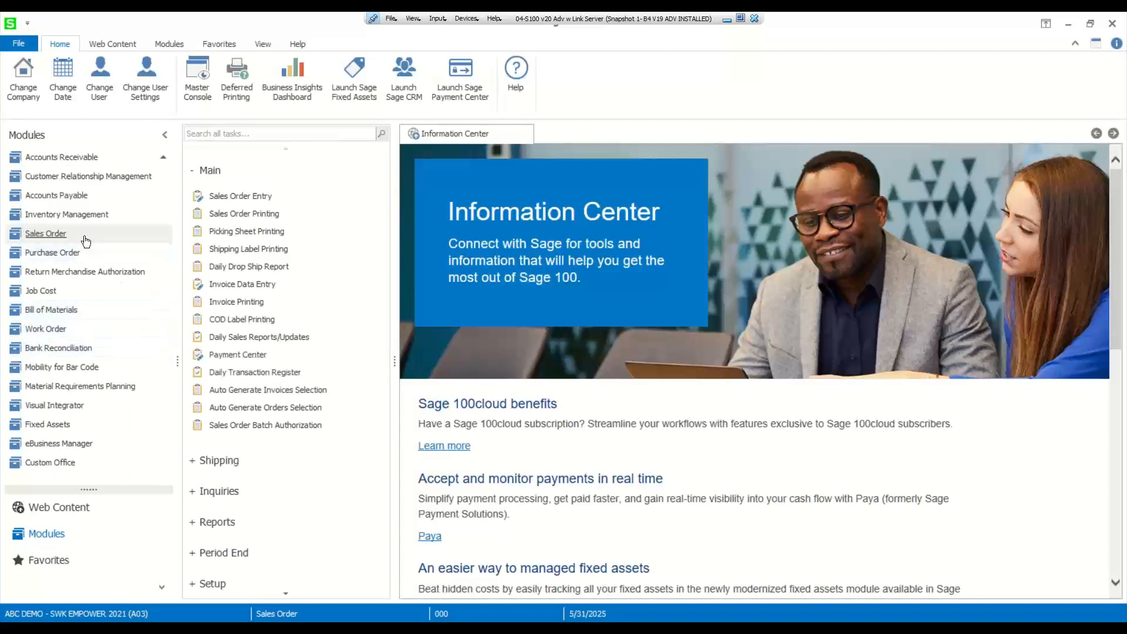
{"action": "scroll", "coordinate": [59, 233], "scroll_direction": "up", "scroll_amount": 3}
{"action": "left_click", "coordinate": [72, 214]}
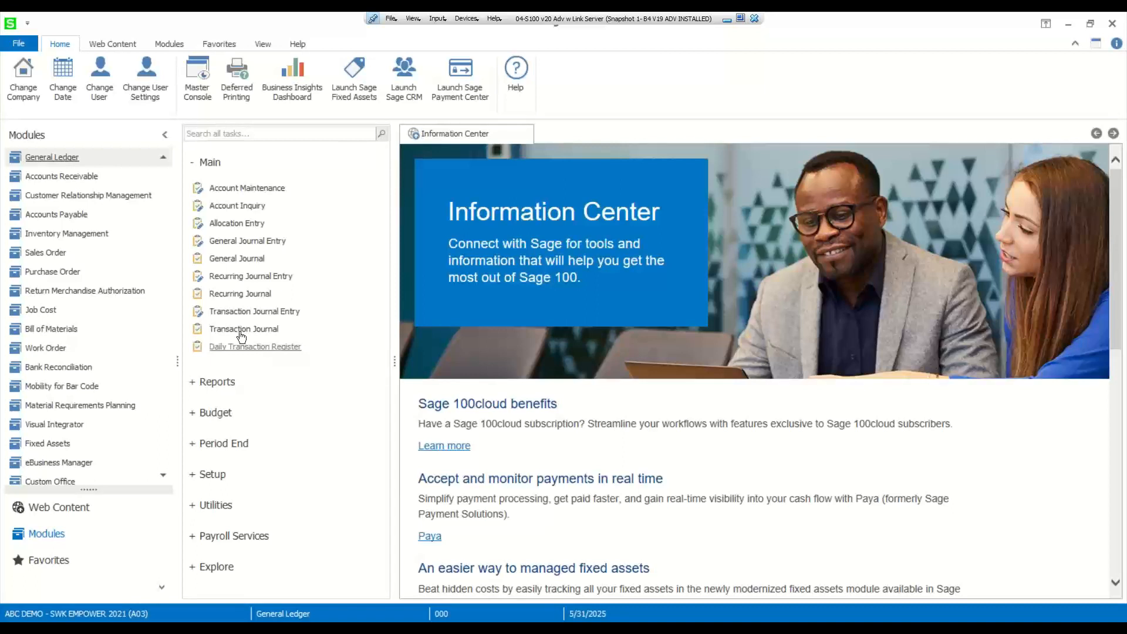
Open Role Maintenance from Library Master and load the ACTG MGR role
{"action": "scroll", "coordinate": [70, 226], "scroll_direction": "up", "scroll_amount": 2}
{"action": "left_click", "coordinate": [65, 158]}
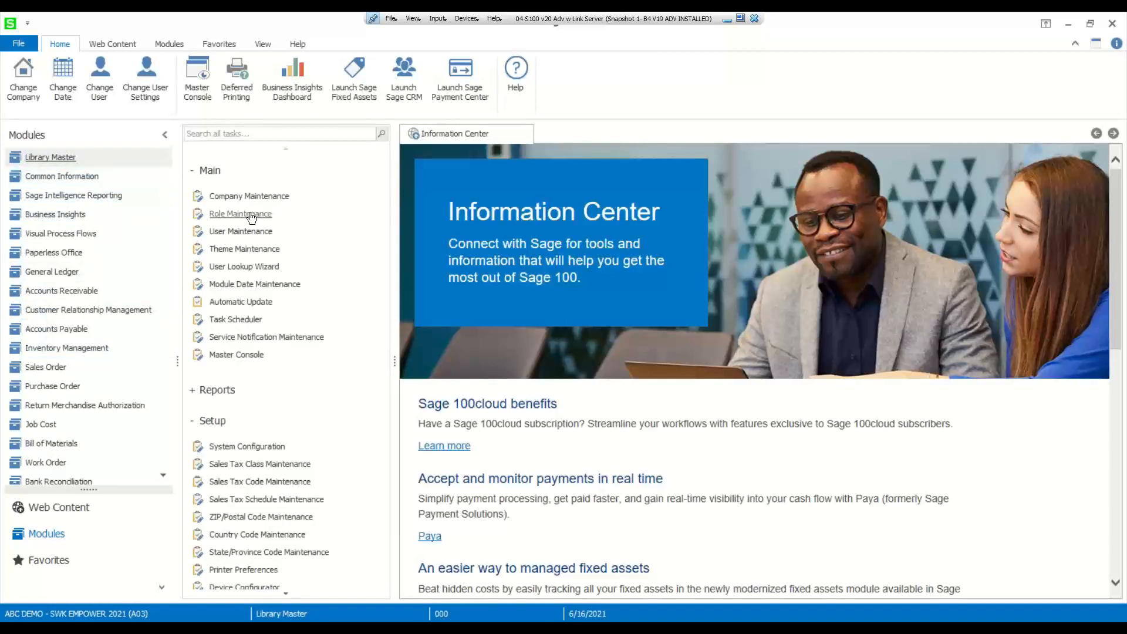
{"action": "left_click", "coordinate": [253, 215]}
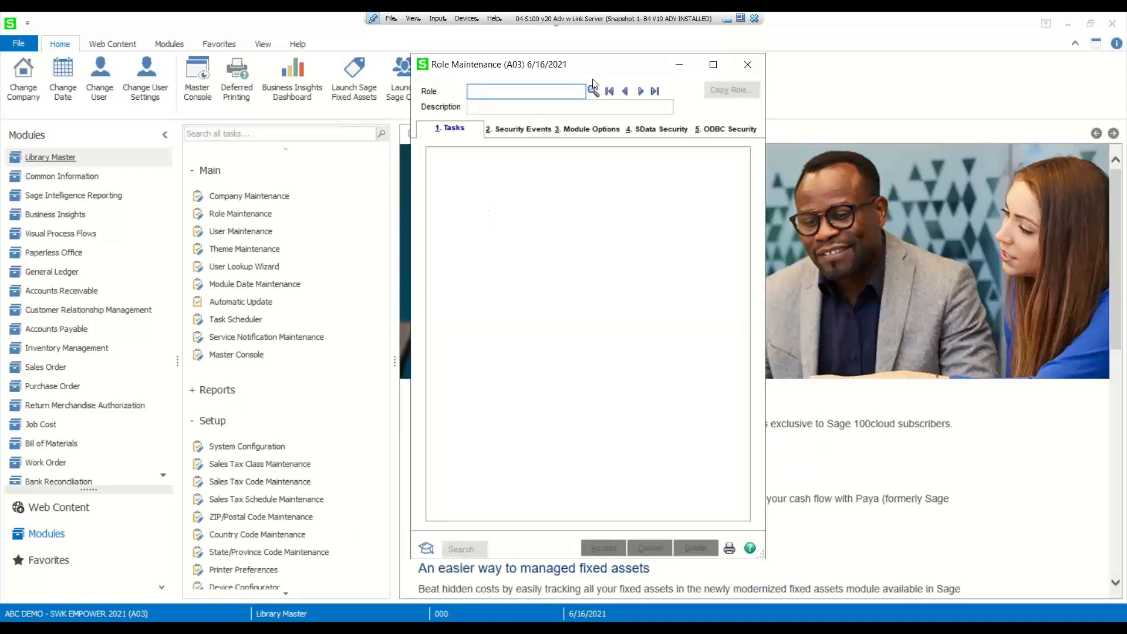
{"action": "left_click", "coordinate": [593, 92]}
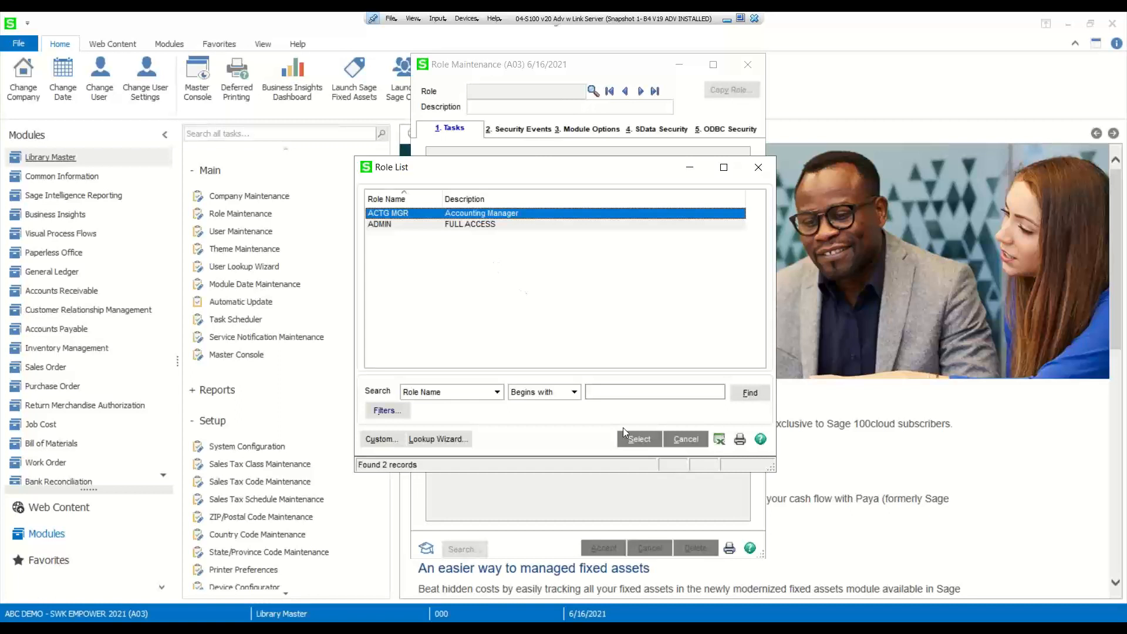
{"action": "left_click", "coordinate": [639, 439]}
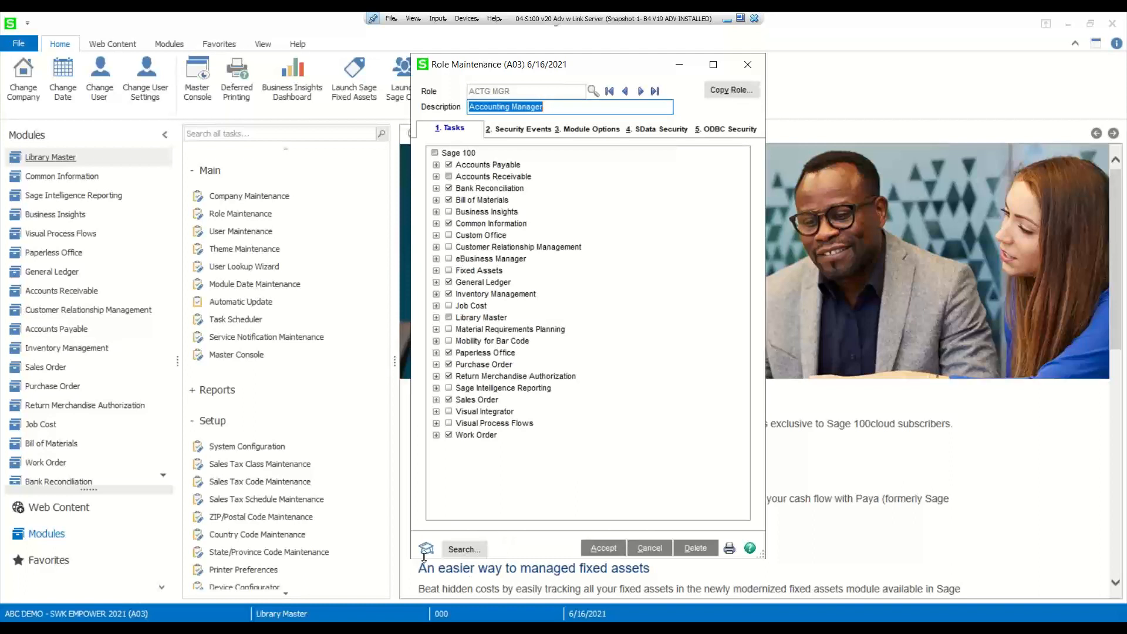
Search the role's permissions for "update" and go to the S/O security event Allow Automatic Update of Daily Transaction Register
{"action": "left_click", "coordinate": [462, 549]}
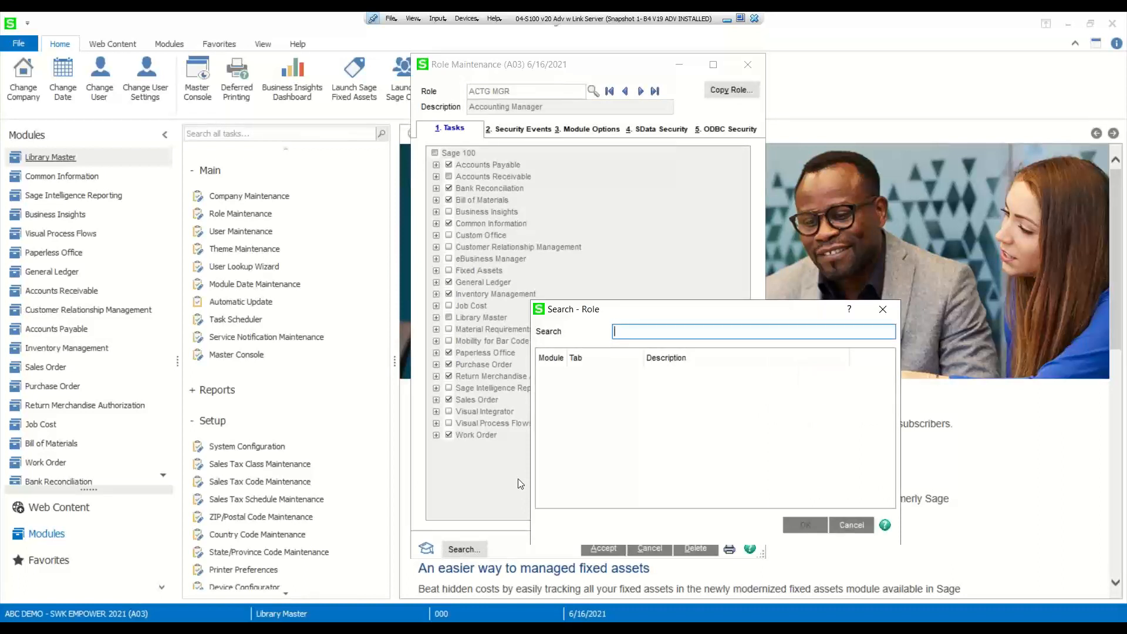
{"action": "type", "text": "update"}
{"action": "key", "text": "Return"}
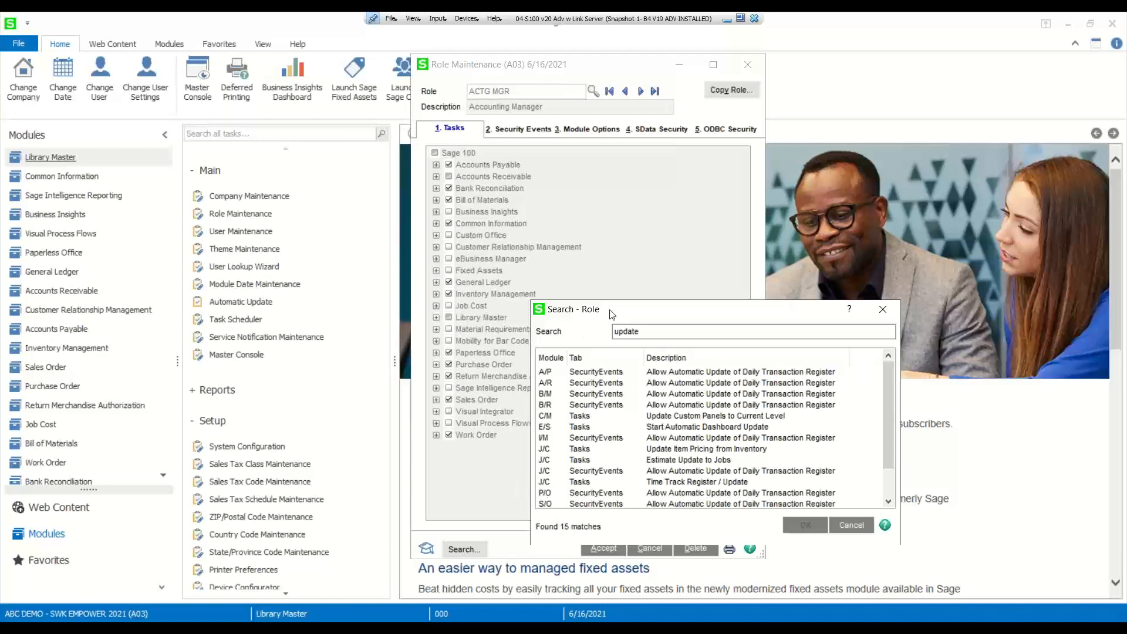
{"action": "left_click_drag", "start_coordinate": [606, 311], "coordinate": [503, 183]}
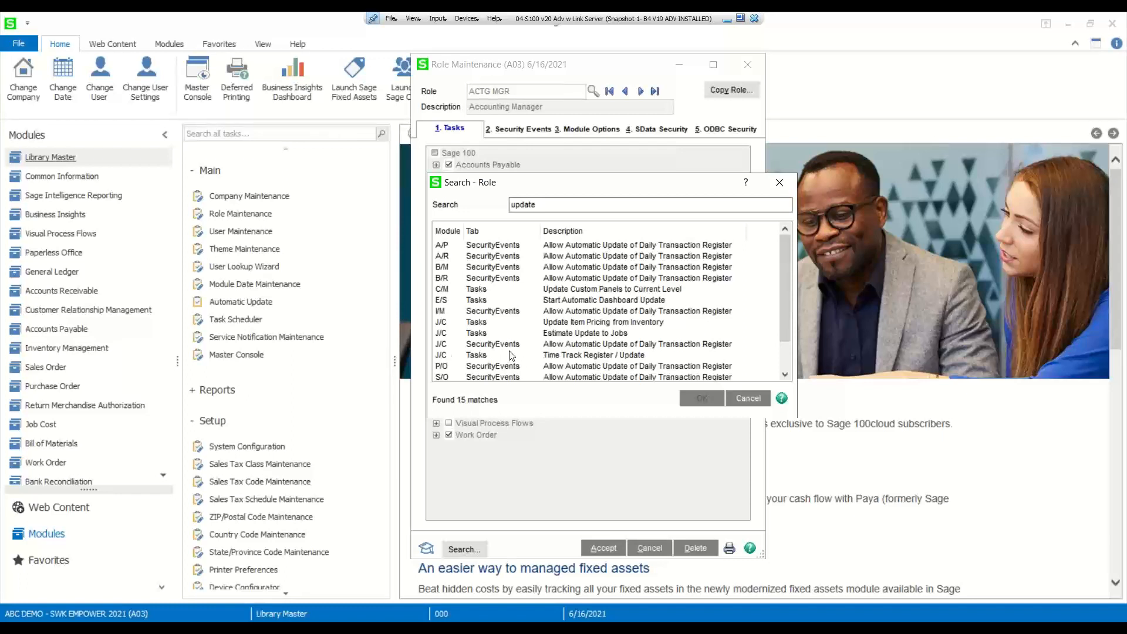
{"action": "scroll", "coordinate": [513, 357], "scroll_direction": "down", "scroll_amount": 1}
{"action": "left_click", "coordinate": [492, 343]}
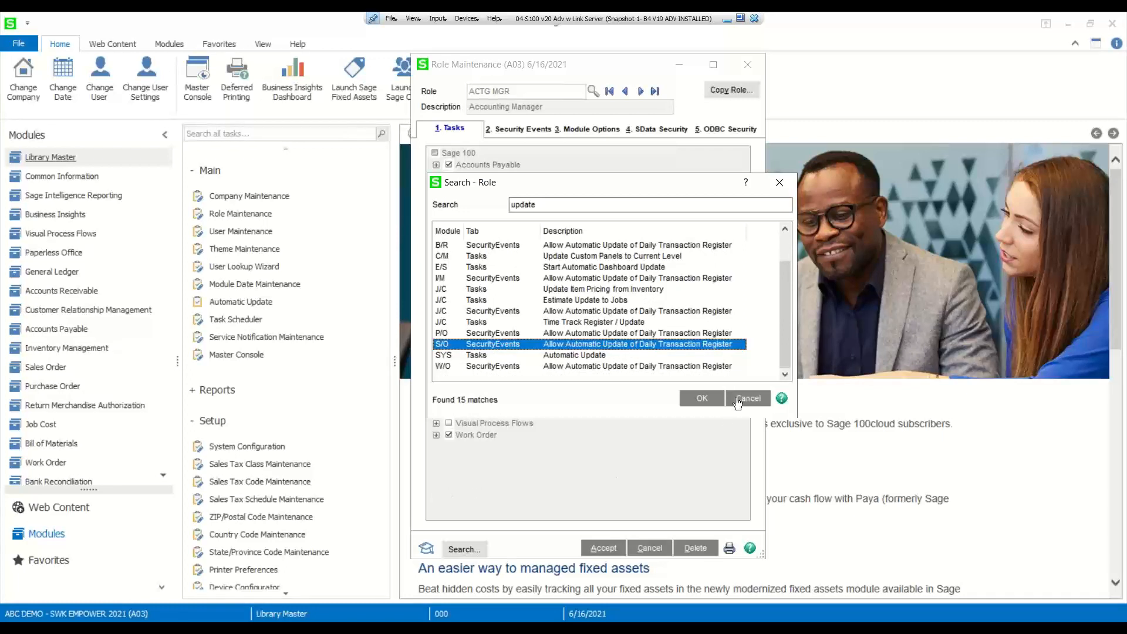
{"action": "left_click", "coordinate": [701, 398]}
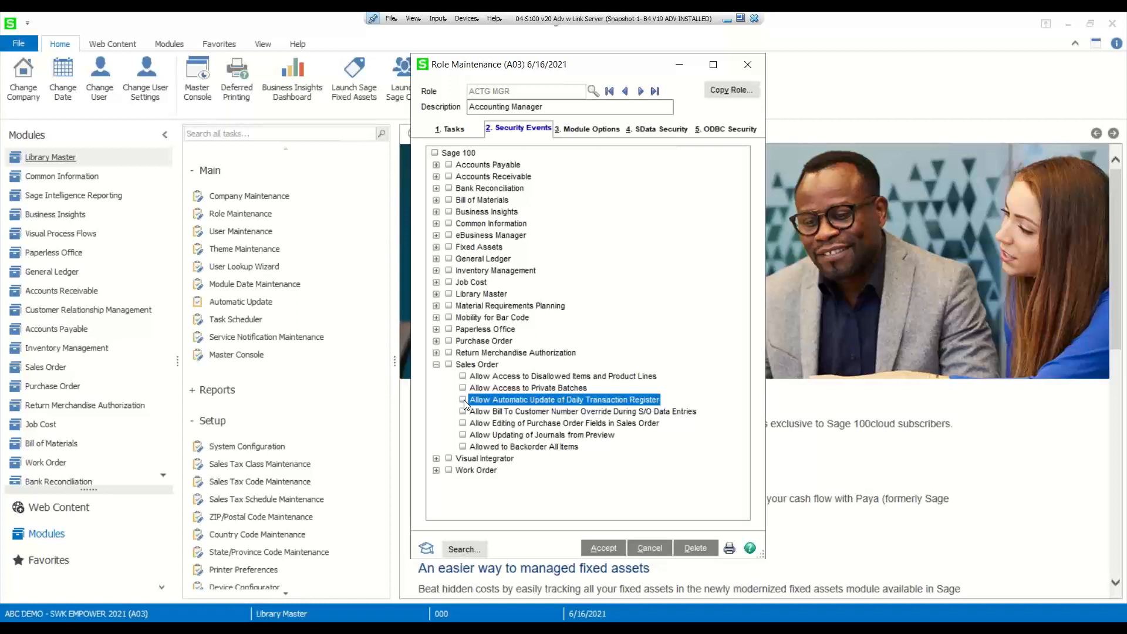
View the security events of the ADMIN role and close Role Maintenance
{"action": "left_click", "coordinate": [640, 92]}
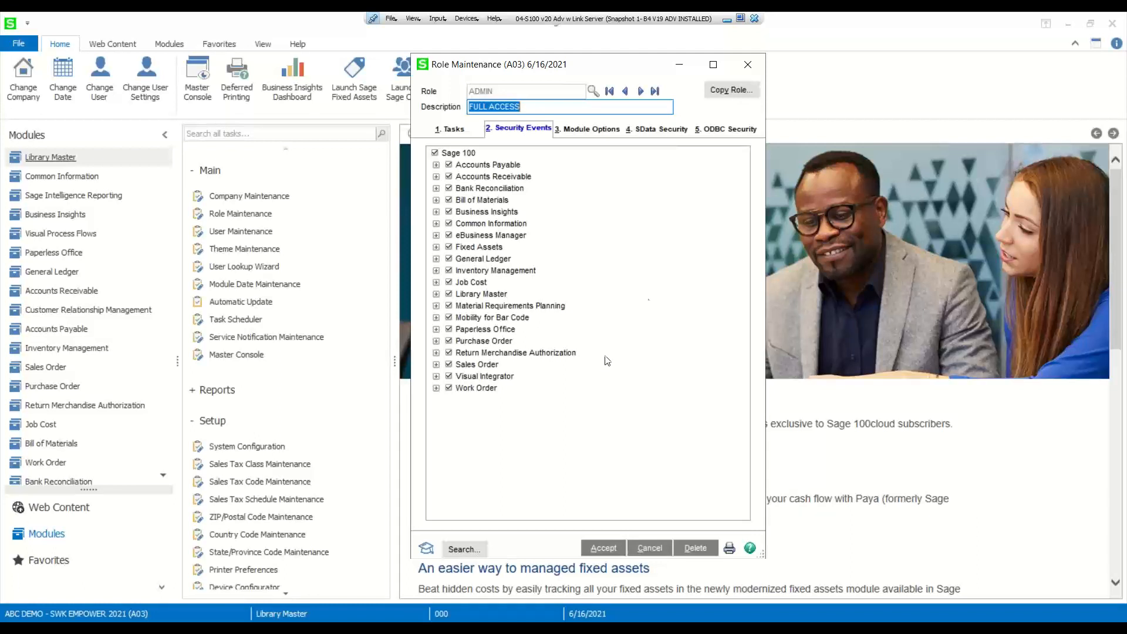
{"action": "left_click", "coordinate": [748, 68]}
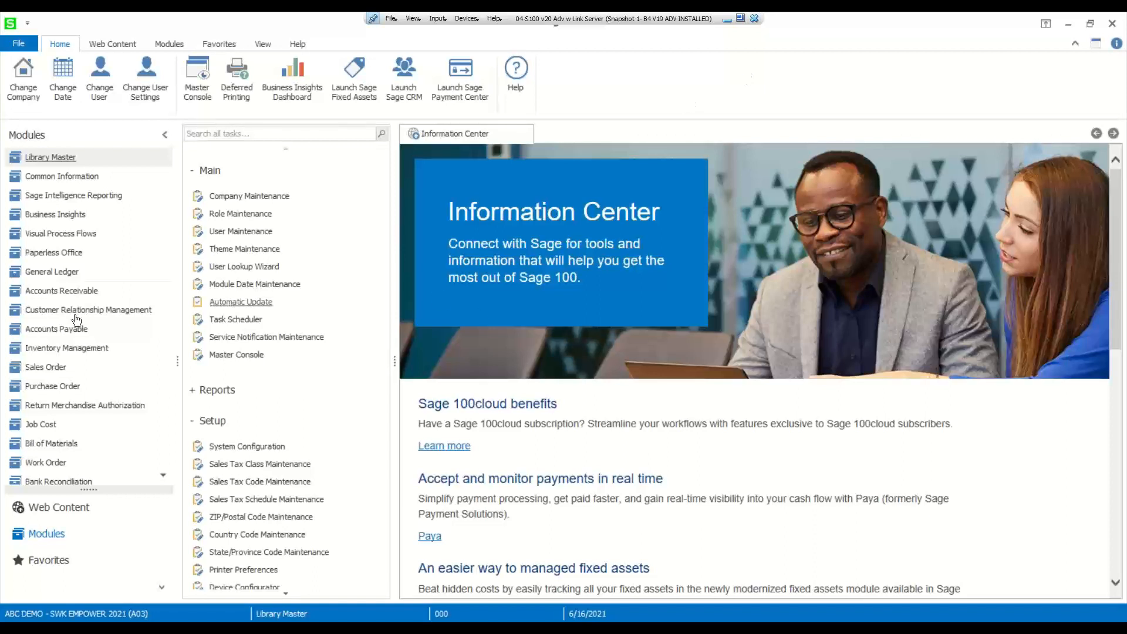
Create a standard invoice with the next invoice number in Sales Order Invoice Data Entry, using the first customer listed
{"action": "left_click", "coordinate": [54, 372]}
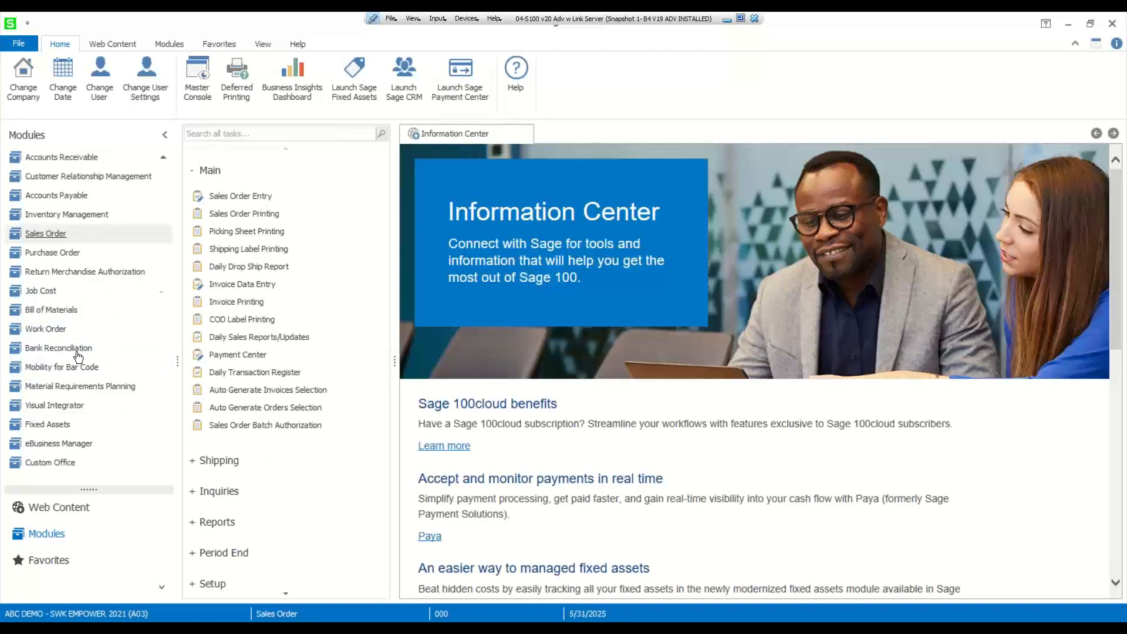
{"action": "left_click", "coordinate": [249, 285]}
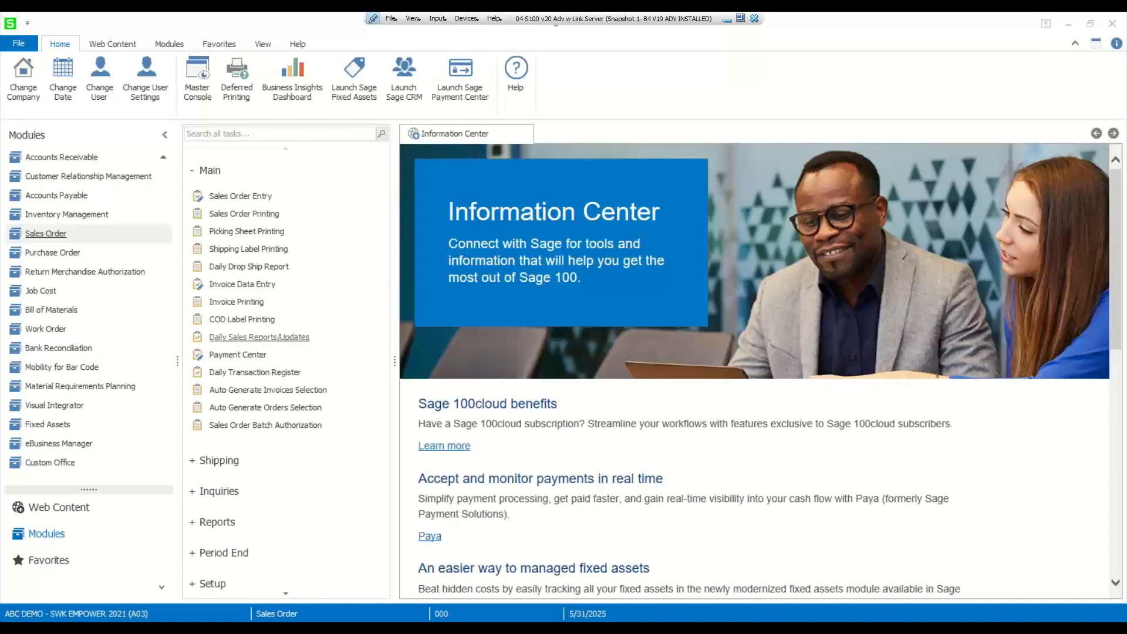
{"action": "mouse_move", "coordinate": [445, 625]}
{"action": "left_click", "coordinate": [434, 578]}
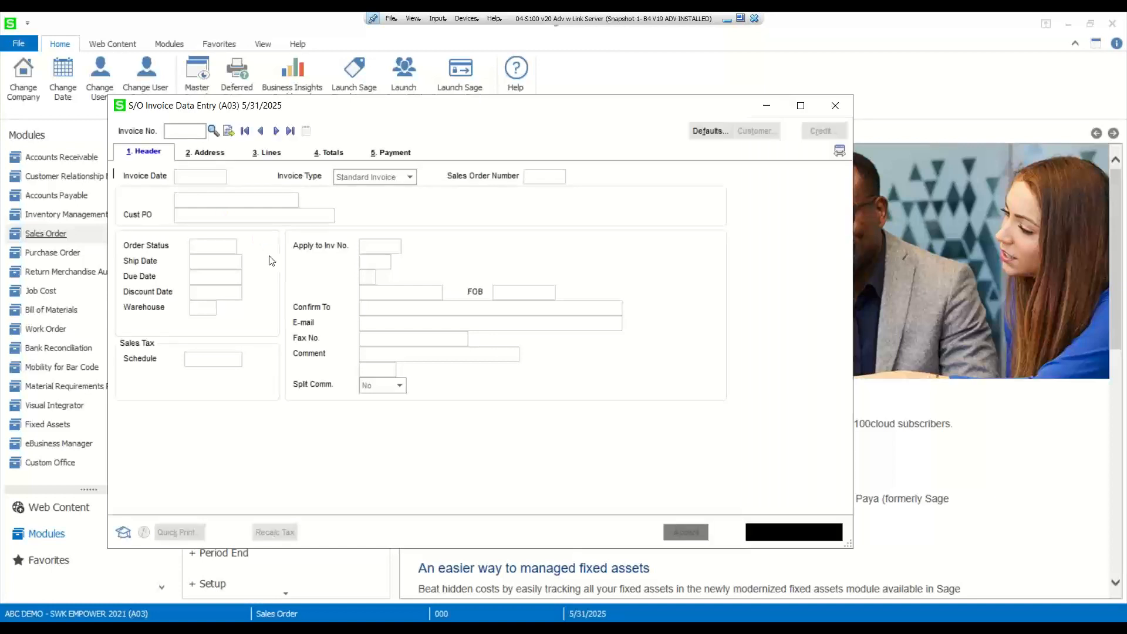
{"action": "left_click", "coordinate": [229, 132]}
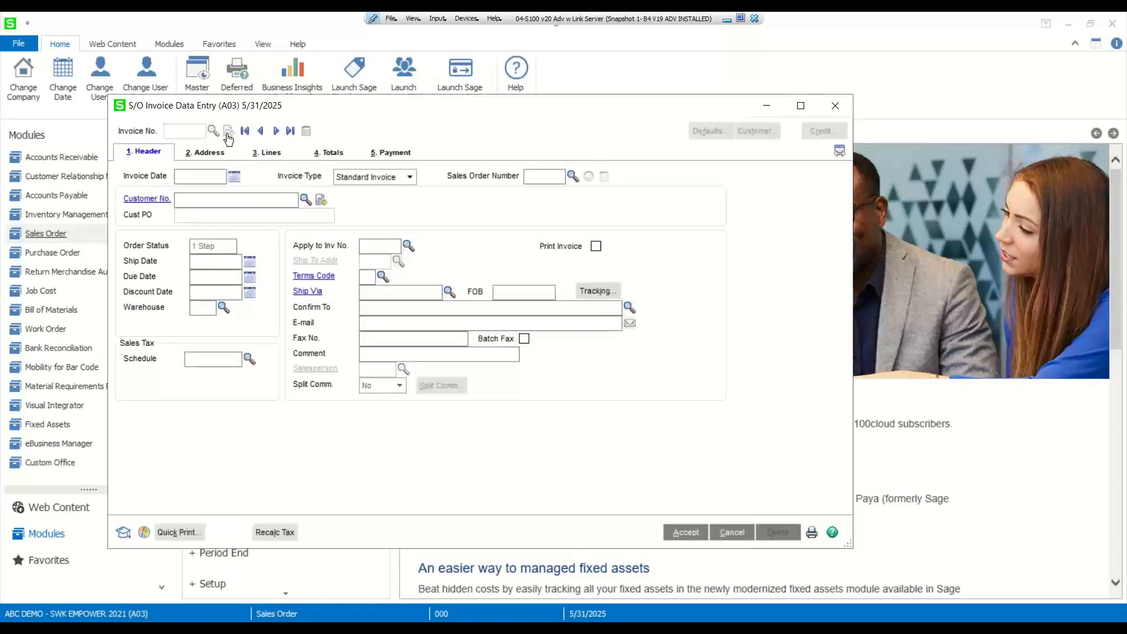
{"action": "left_click", "coordinate": [305, 203]}
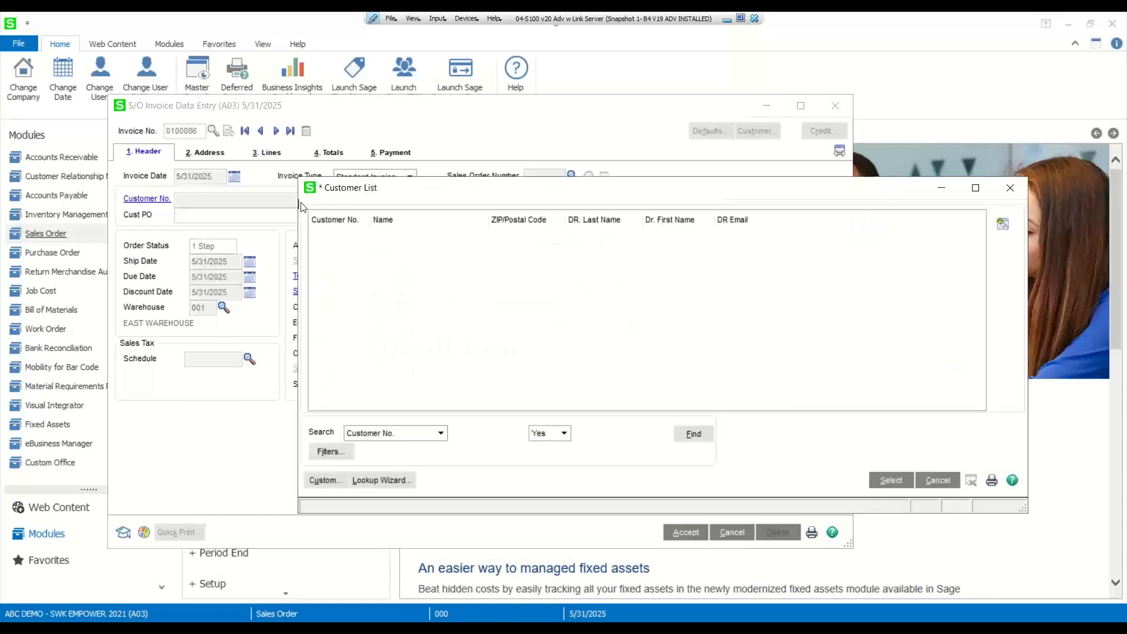
{"action": "left_click", "coordinate": [888, 480]}
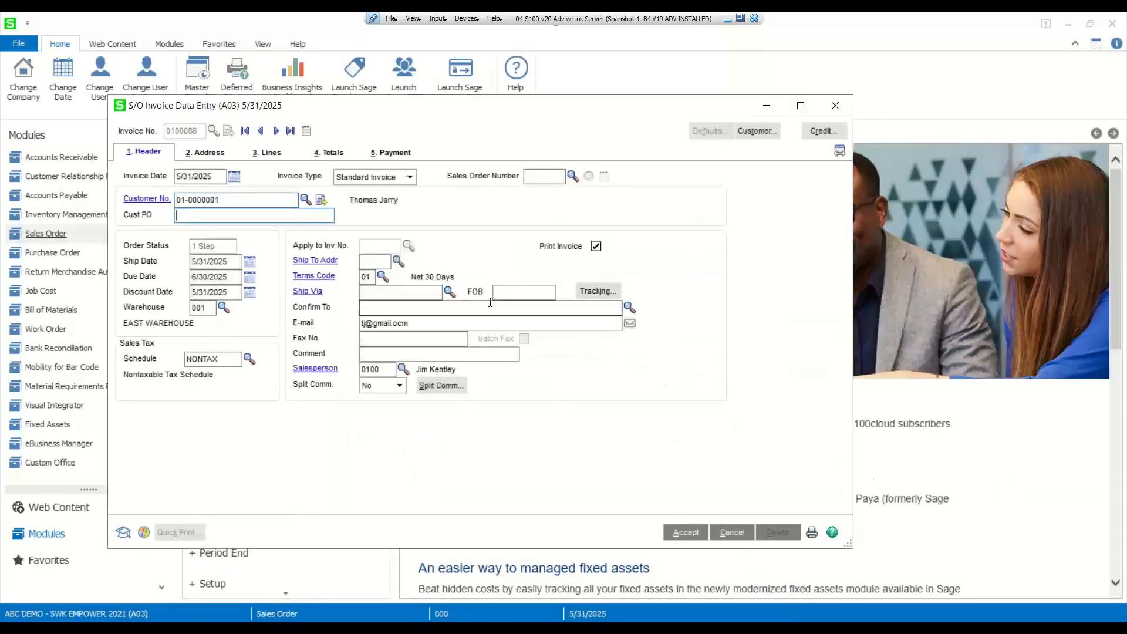
Add the miscellaneous item /DESK-1000 to the invoice lines with an ordered quantity of 1
{"action": "left_click", "coordinate": [276, 152]}
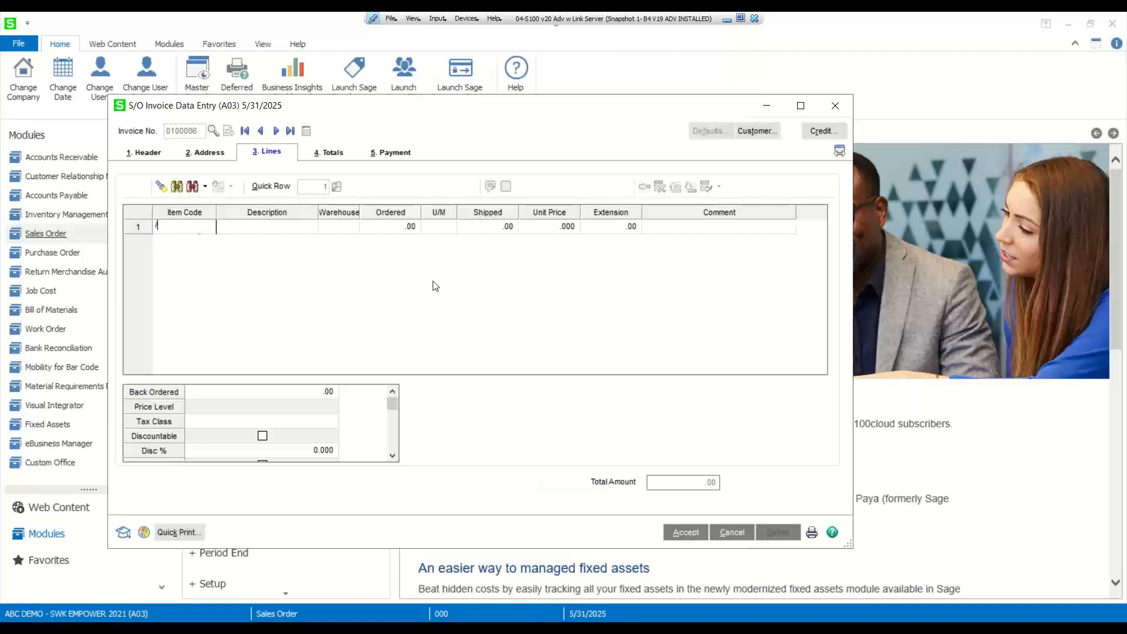
{"action": "type", "text": "/"}
{"action": "key", "text": "F2"}
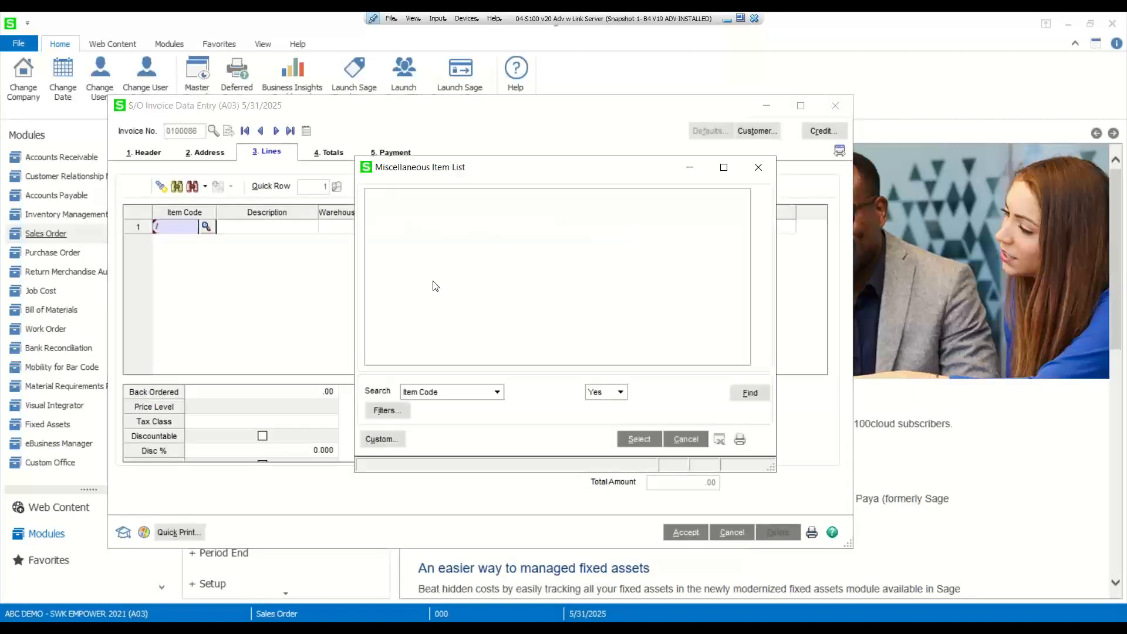
{"action": "key", "text": "Down"}
{"action": "key", "text": "Down"}
{"action": "key", "text": "Down"}
{"action": "key", "text": "Down"}
{"action": "key", "text": "Down"}
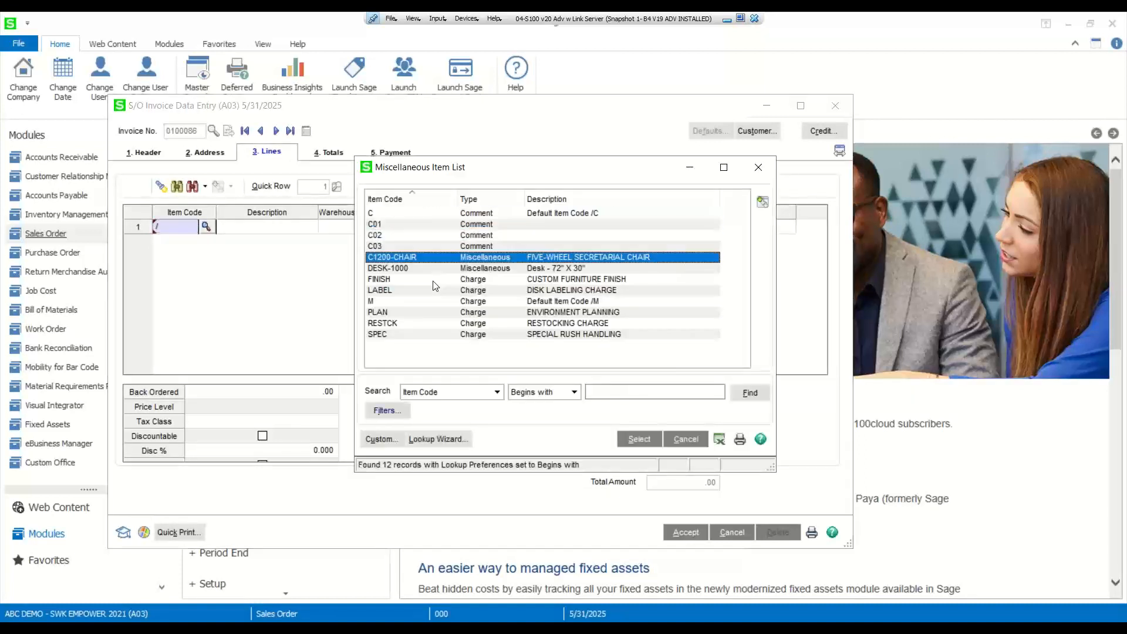
{"action": "key", "text": "Return"}
{"action": "key", "text": "Tab"}
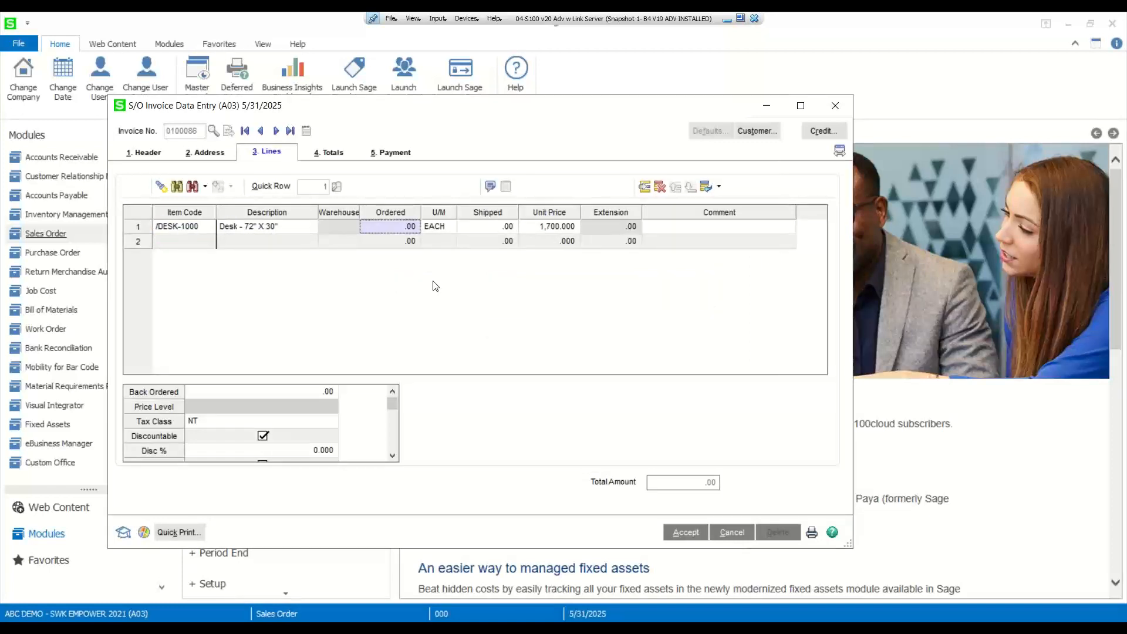
{"action": "type", "text": "1"}
{"action": "key", "text": "Tab"}
{"action": "key", "text": "Tab"}
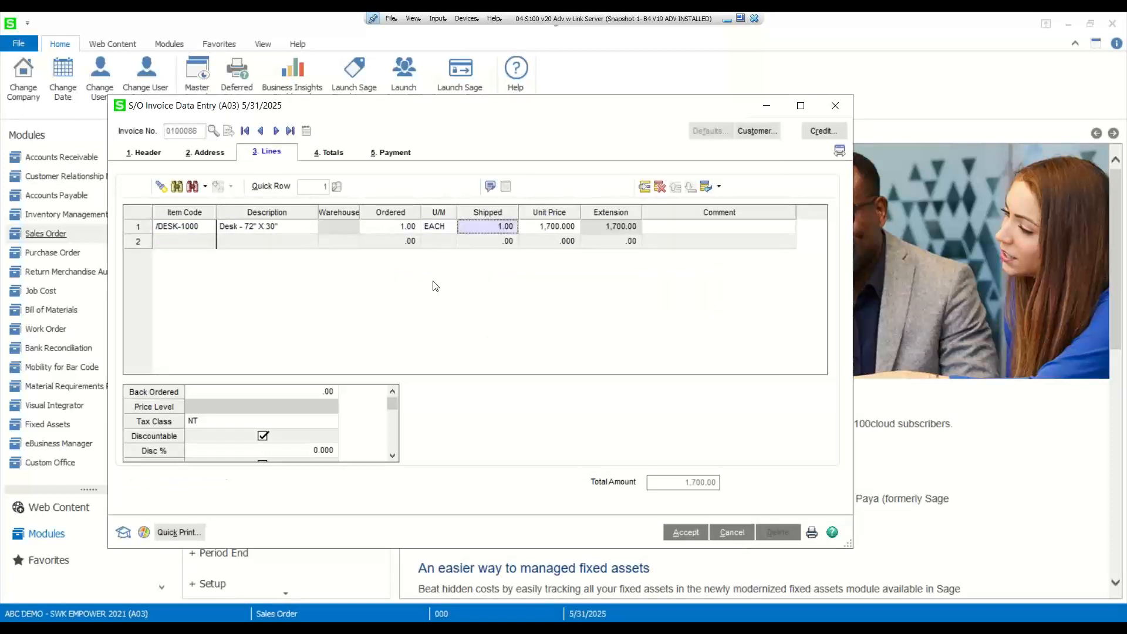
{"action": "key", "text": "Tab"}
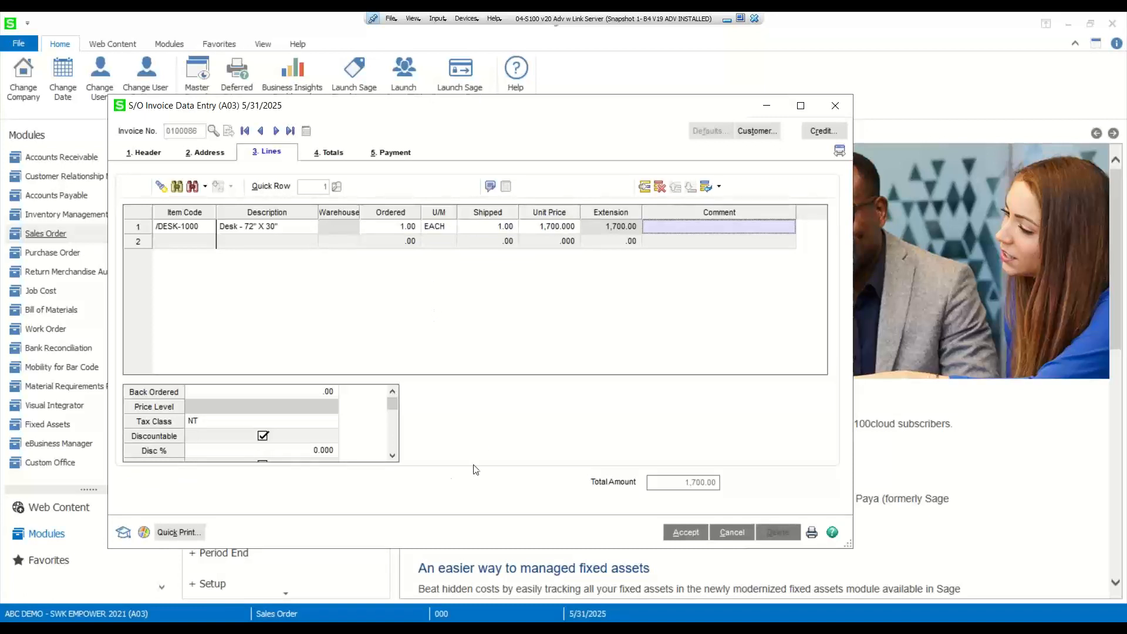
Accept the invoice and its totals and close Invoice Data Entry
{"action": "left_click", "coordinate": [693, 540]}
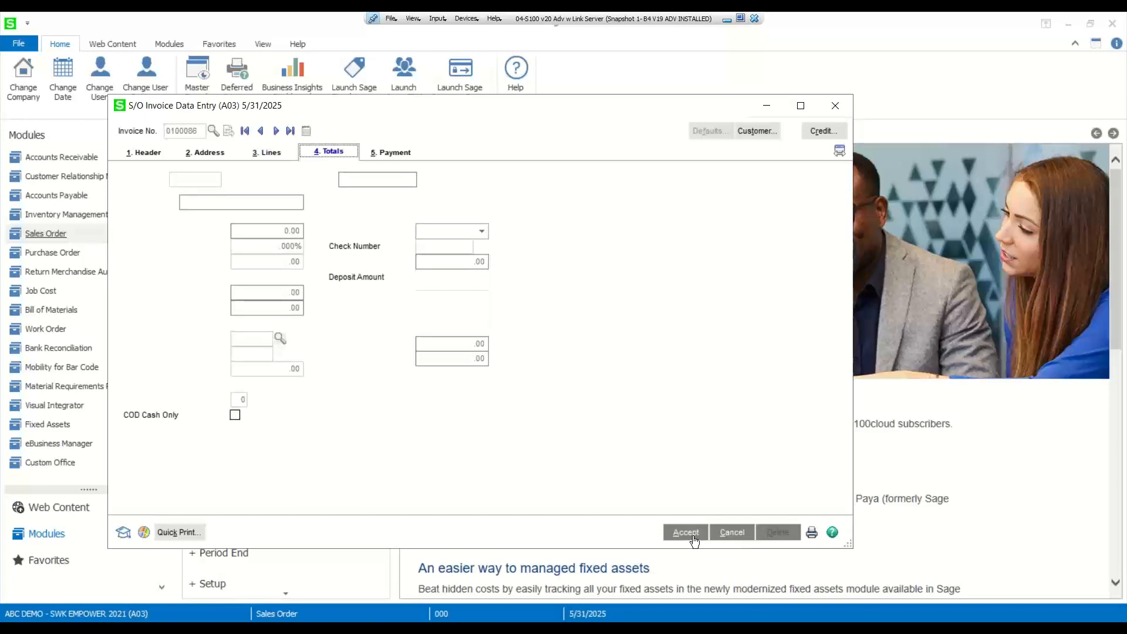
{"action": "left_click", "coordinate": [686, 533]}
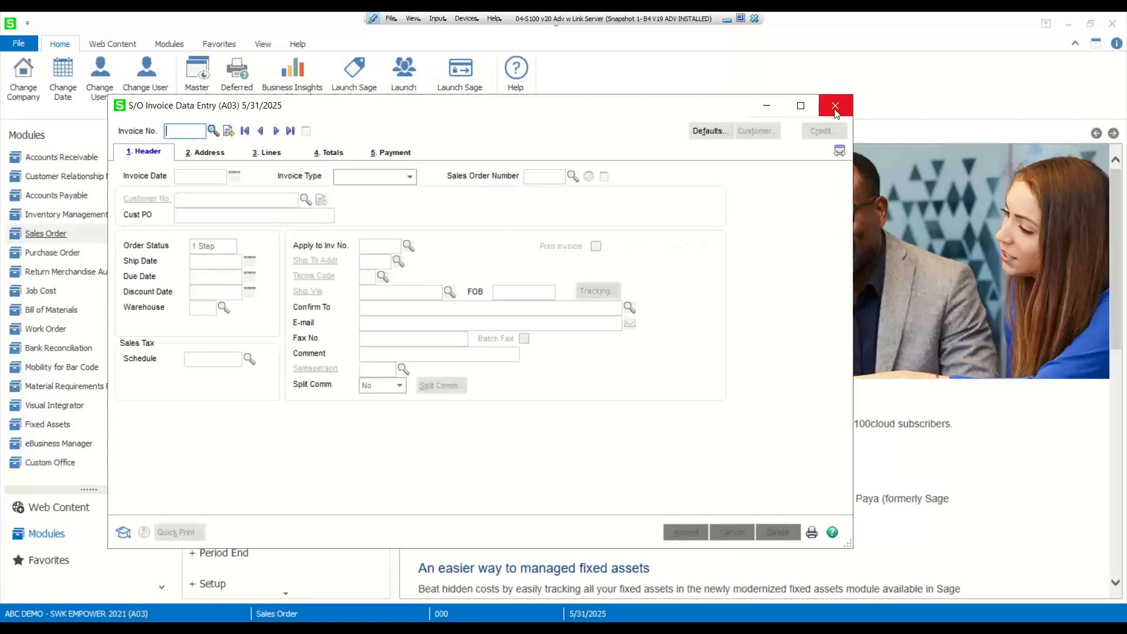
{"action": "left_click", "coordinate": [834, 107]}
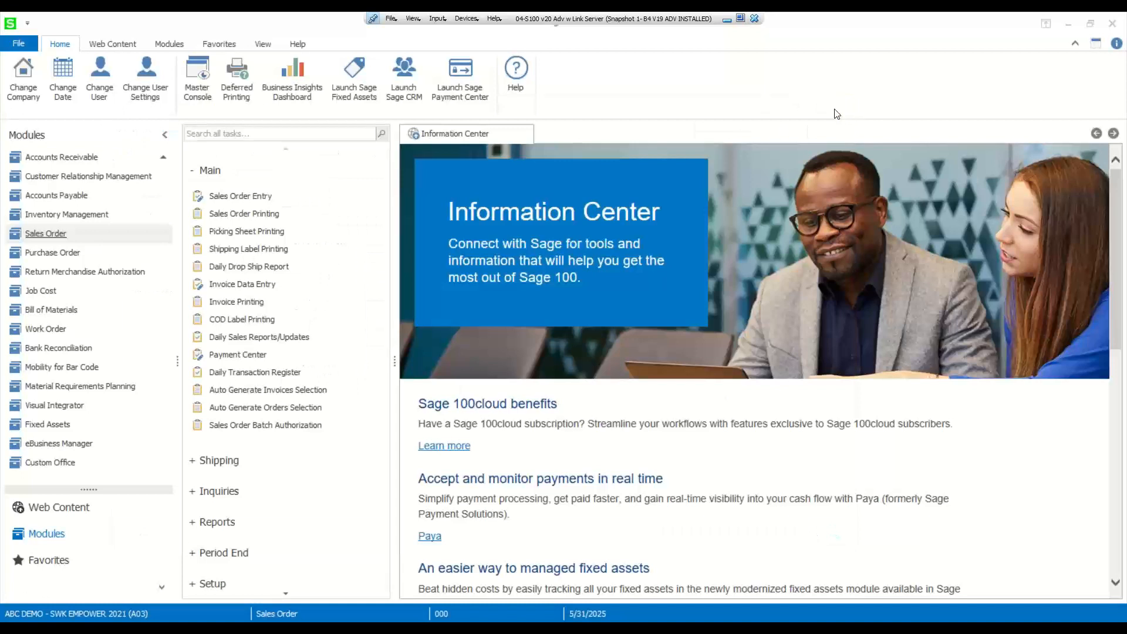
Print the Daily Sales Order Sales Journal for posting date 5/31/2025, review the report, and update the journal
{"action": "left_click", "coordinate": [292, 341]}
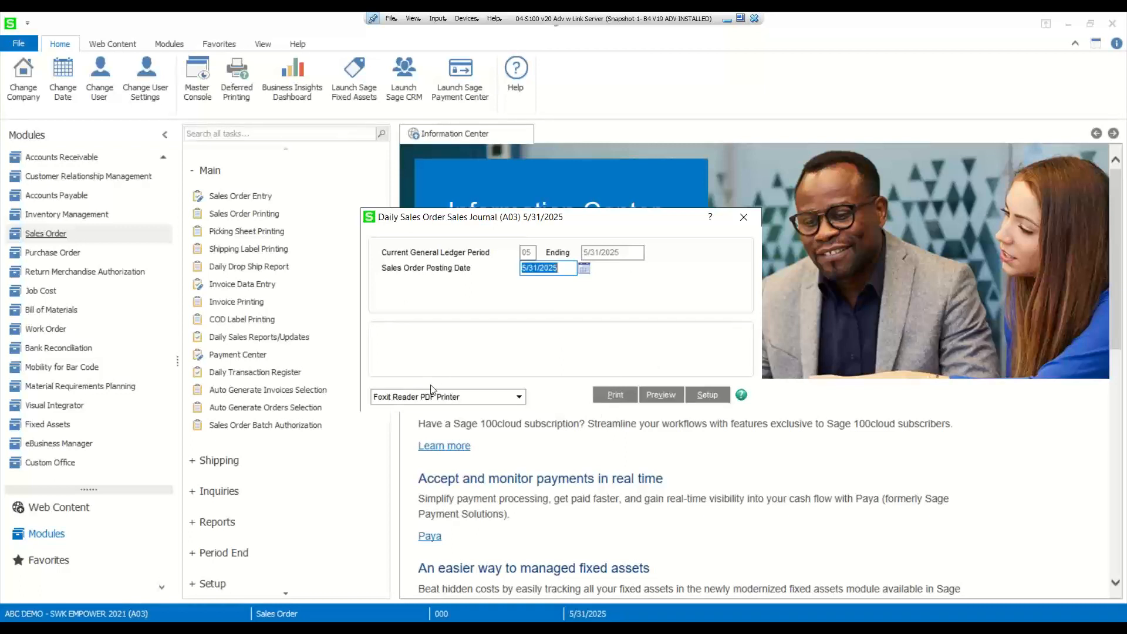
{"action": "left_click", "coordinate": [613, 396]}
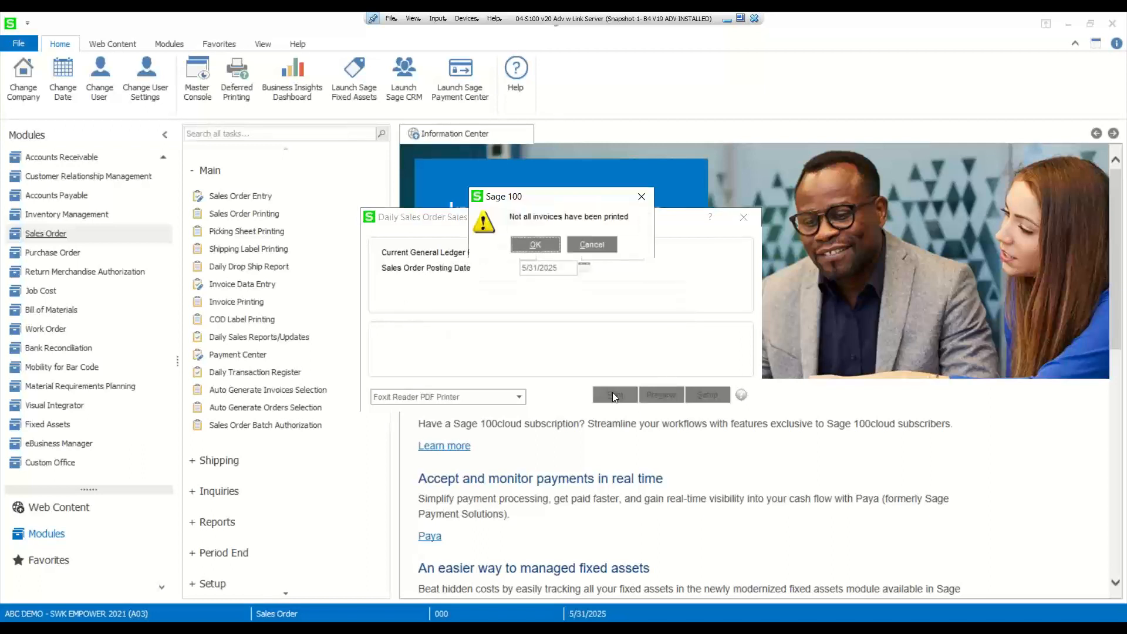
{"action": "left_click", "coordinate": [536, 248]}
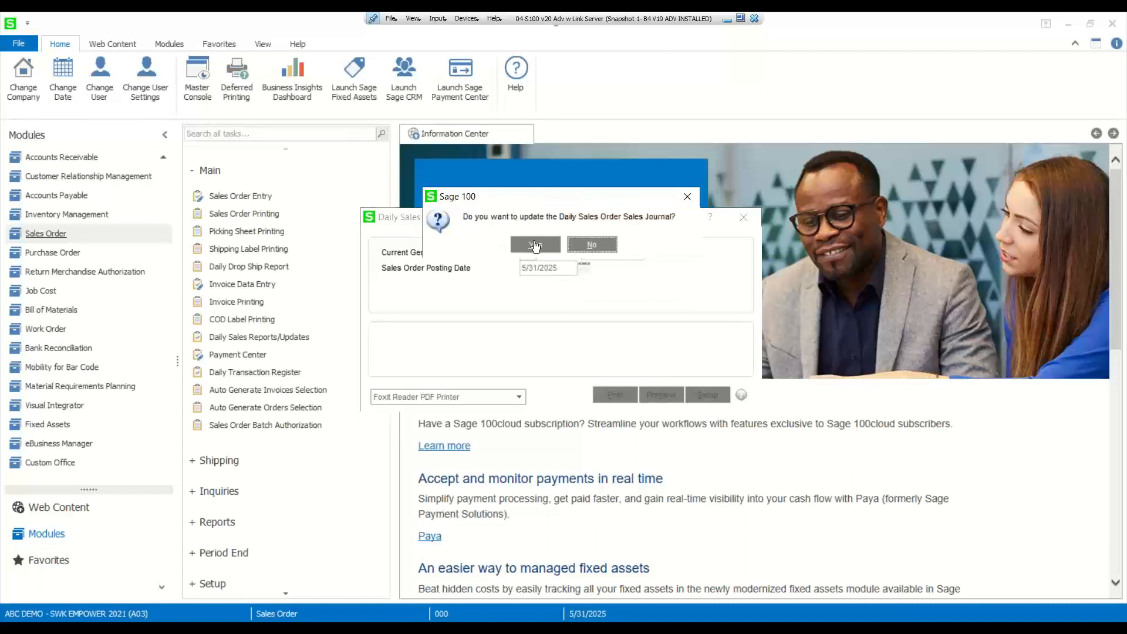
{"action": "left_click", "coordinate": [535, 246]}
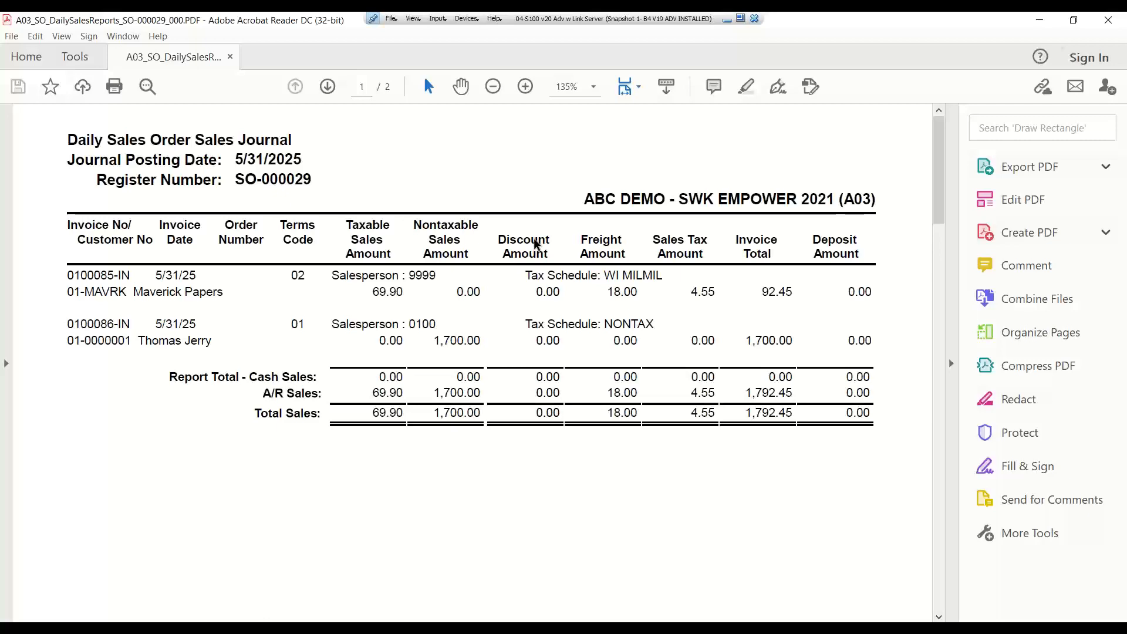
{"action": "left_click", "coordinate": [1108, 21]}
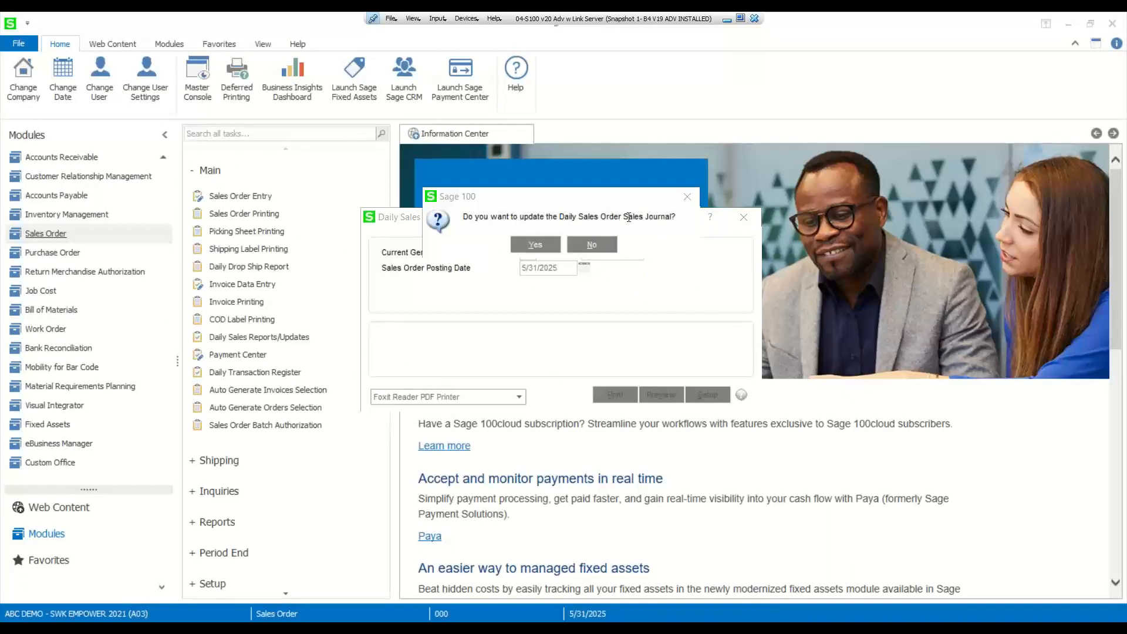
{"action": "left_click", "coordinate": [532, 249]}
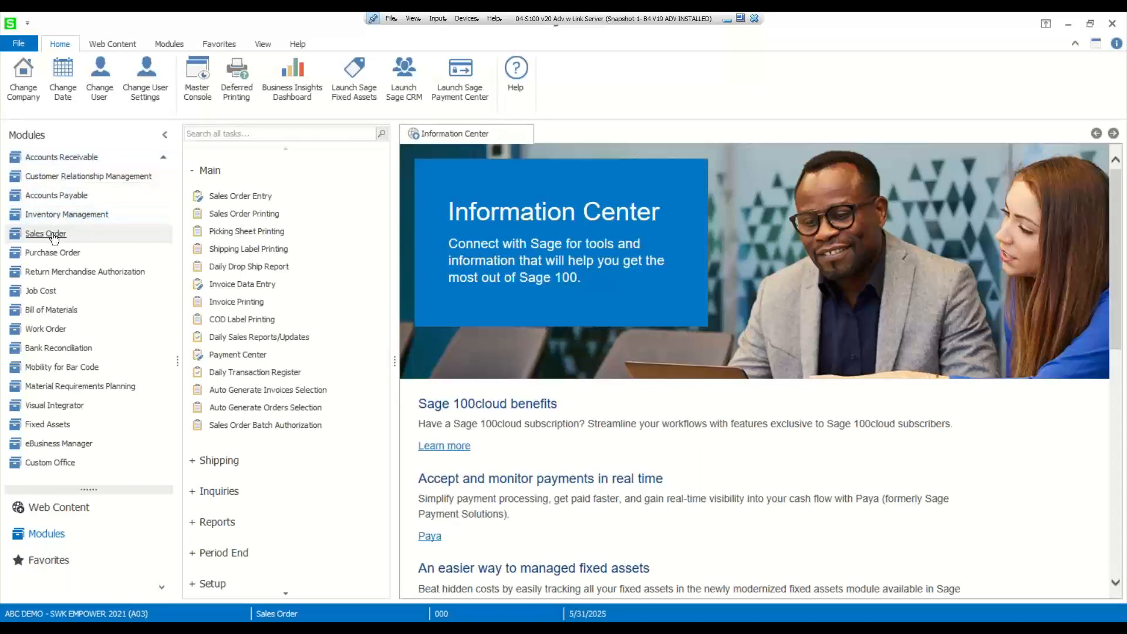
Open G/L account 105-00-01 in General Ledger Account Maintenance and bring up its most recent transactions
{"action": "scroll", "coordinate": [71, 276], "scroll_direction": "up", "scroll_amount": 3}
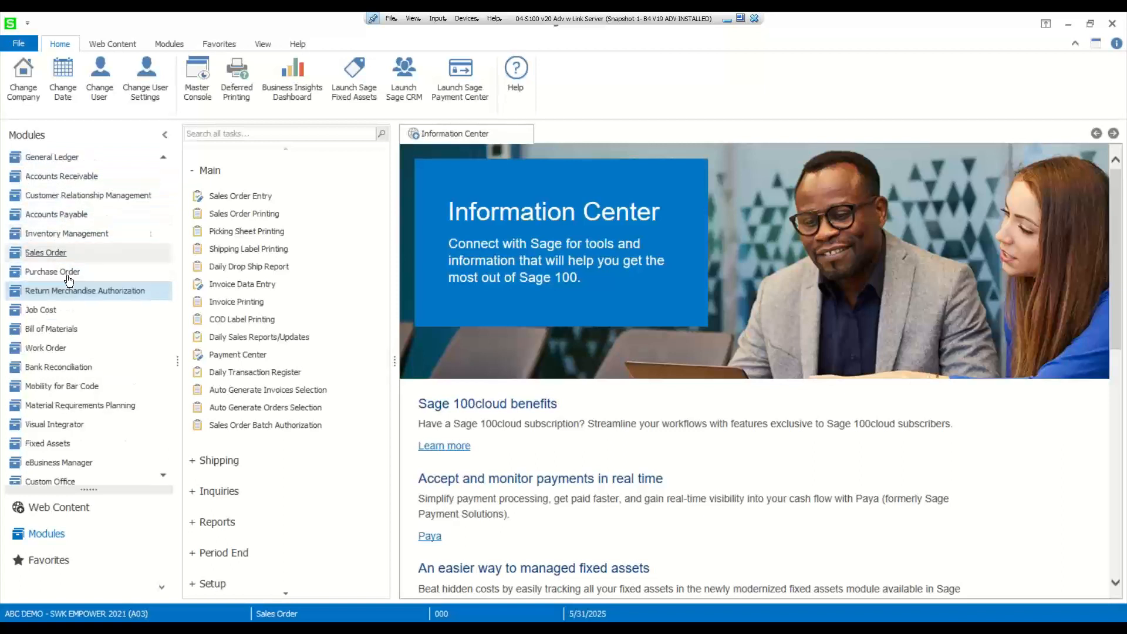
{"action": "left_click", "coordinate": [64, 194]}
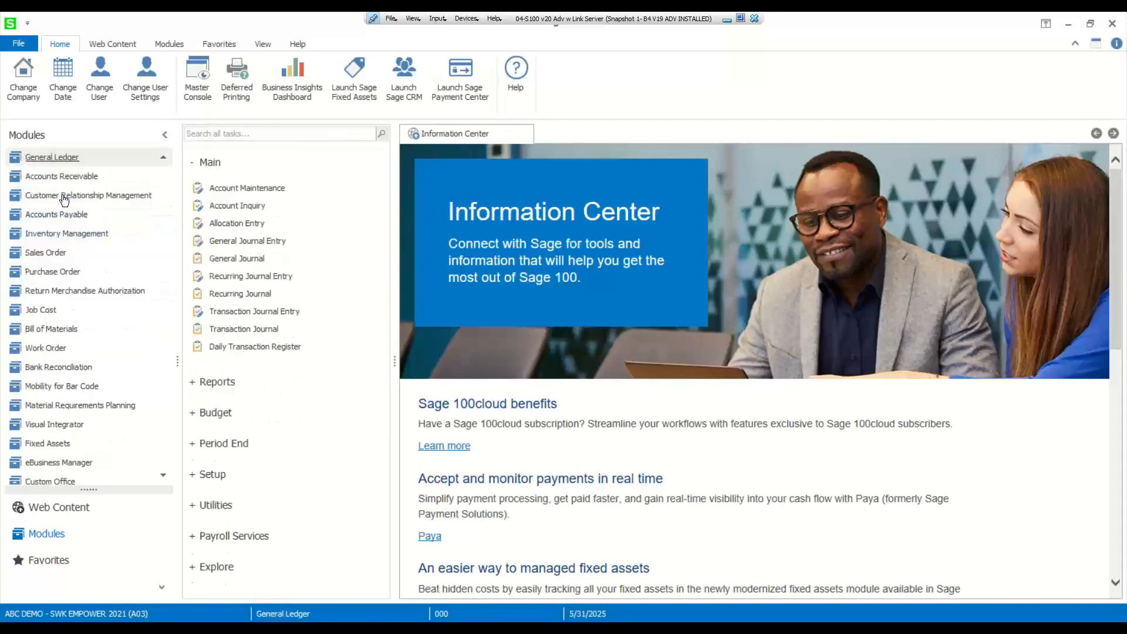
{"action": "left_click", "coordinate": [239, 189]}
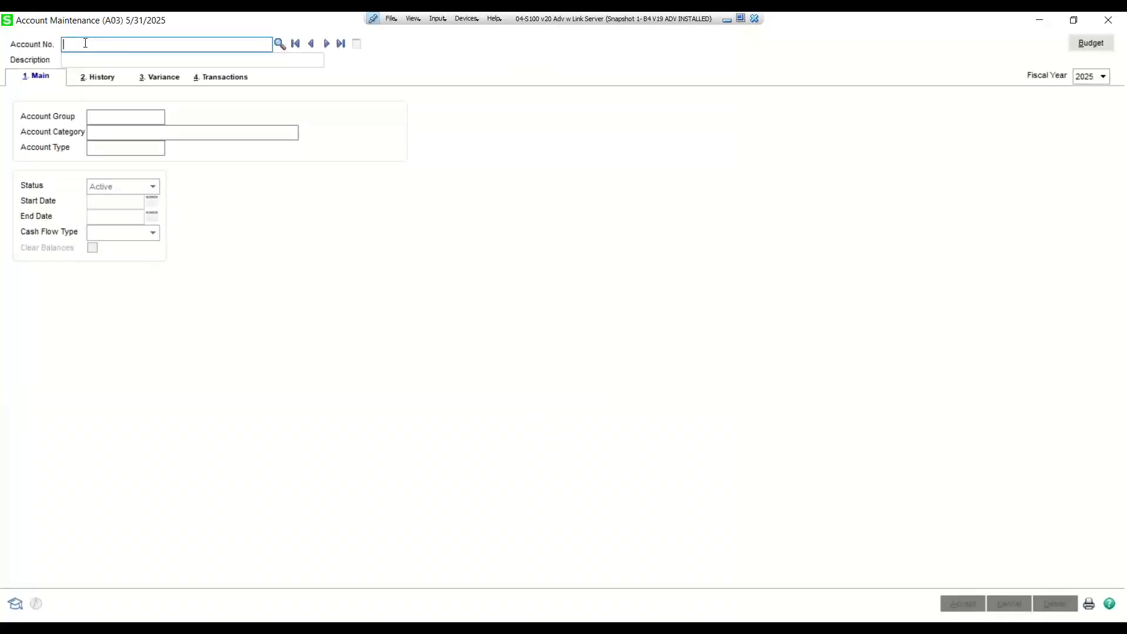
{"action": "type", "text": "05-"}
{"action": "type", "text": "00-01"}
{"action": "key", "text": "Return"}
{"action": "left_click", "coordinate": [224, 79]}
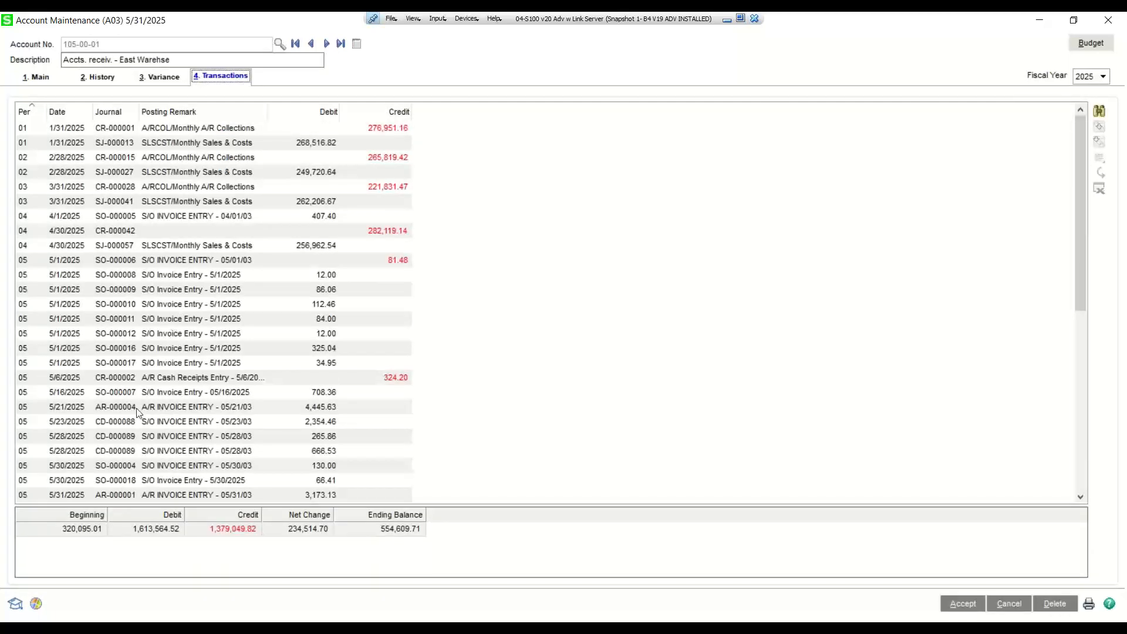
{"action": "scroll", "coordinate": [136, 406], "scroll_direction": "down", "scroll_amount": 6}
{"action": "scroll", "coordinate": [136, 404], "scroll_direction": "down", "scroll_amount": 2}
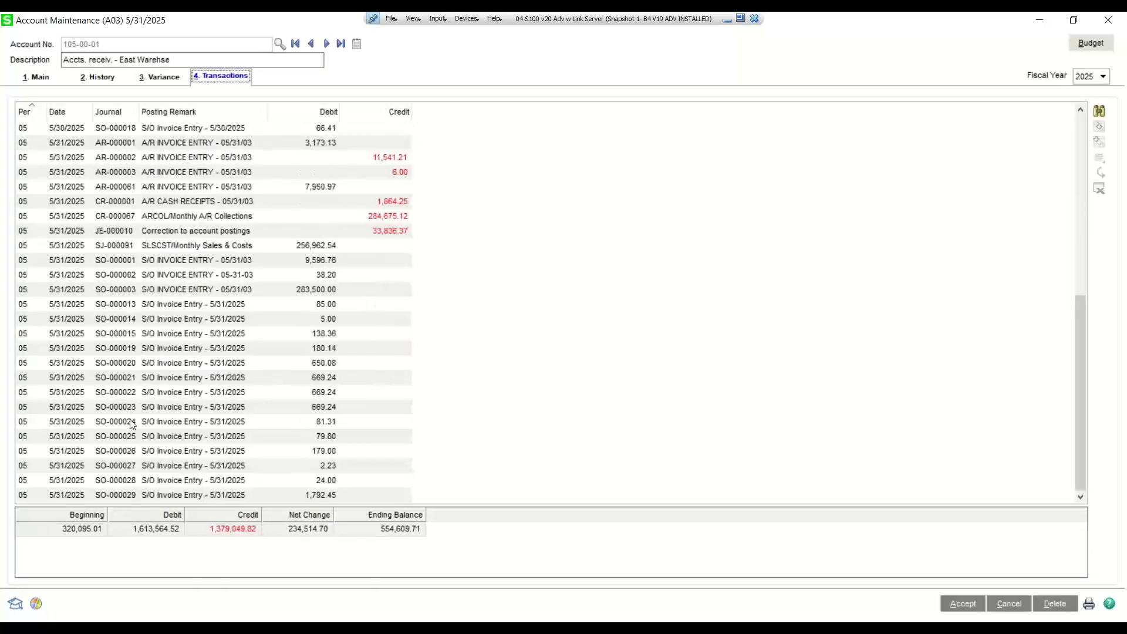
Drill down into journal SO-000029, check its update date and time, and close Account Maintenance
{"action": "left_click", "coordinate": [107, 495]}
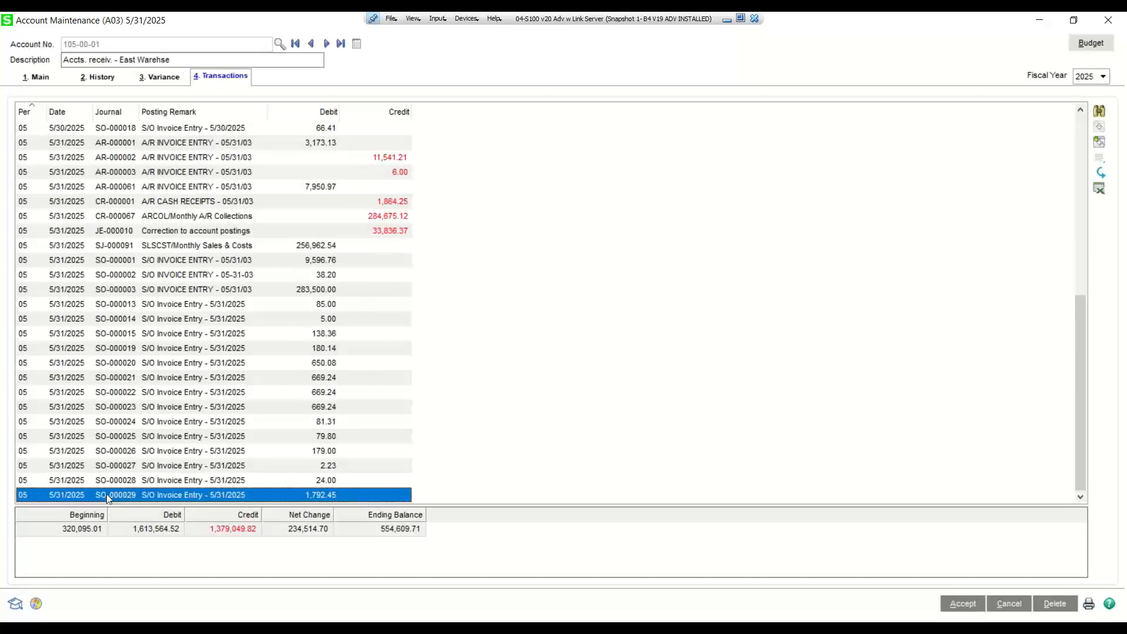
{"action": "double_click", "coordinate": [107, 495]}
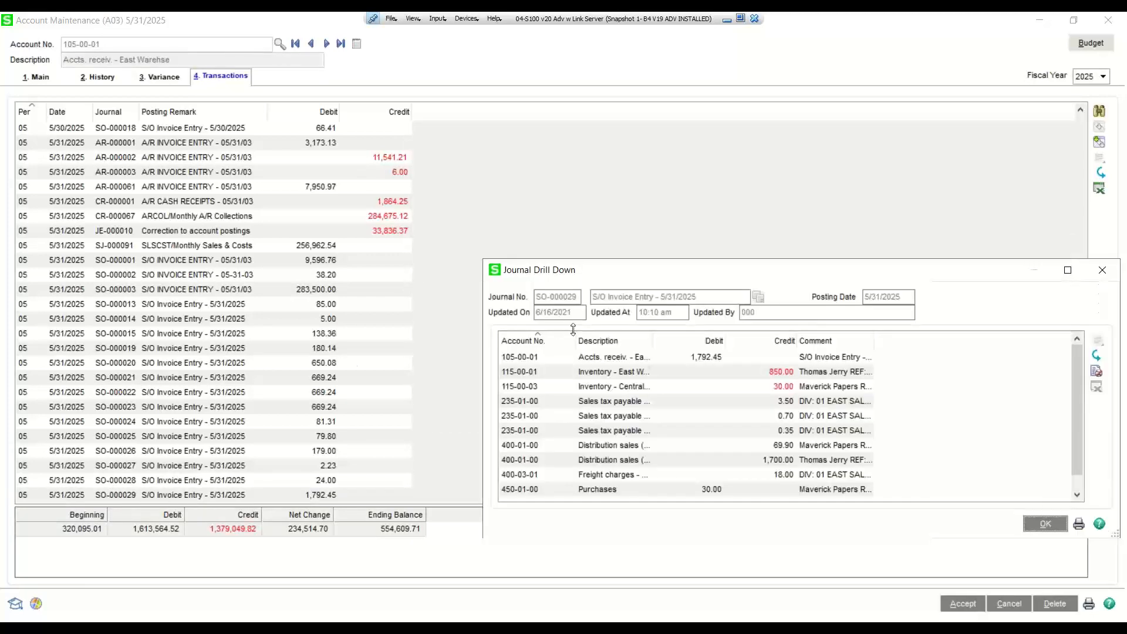
{"action": "left_click_drag", "start_coordinate": [579, 315], "coordinate": [517, 317]}
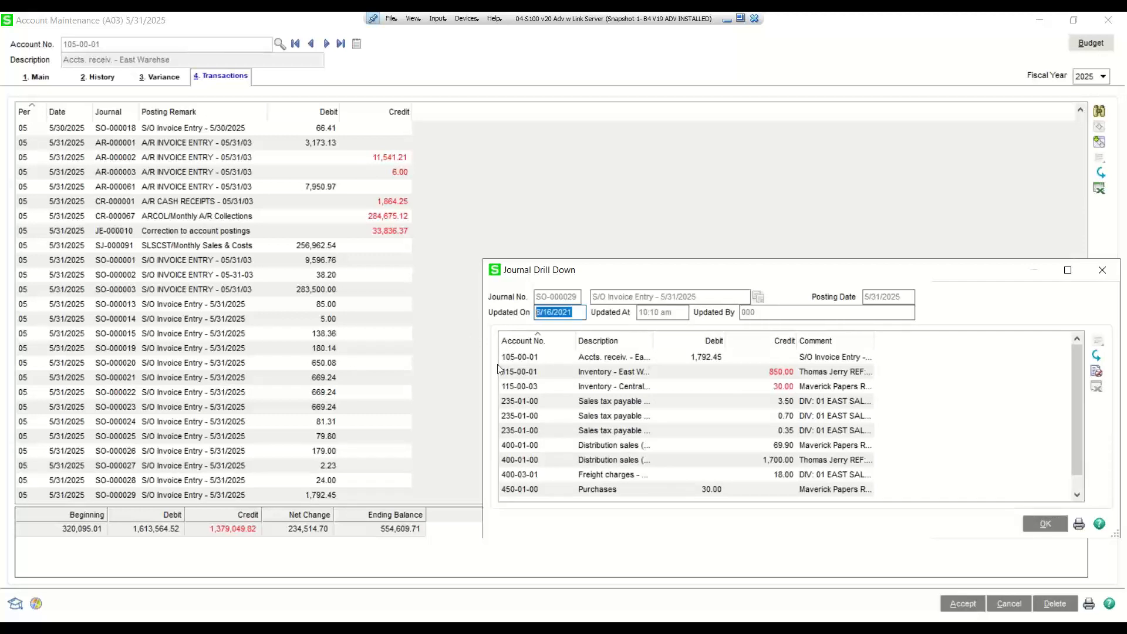
{"action": "left_click_drag", "start_coordinate": [677, 316], "coordinate": [596, 314]}
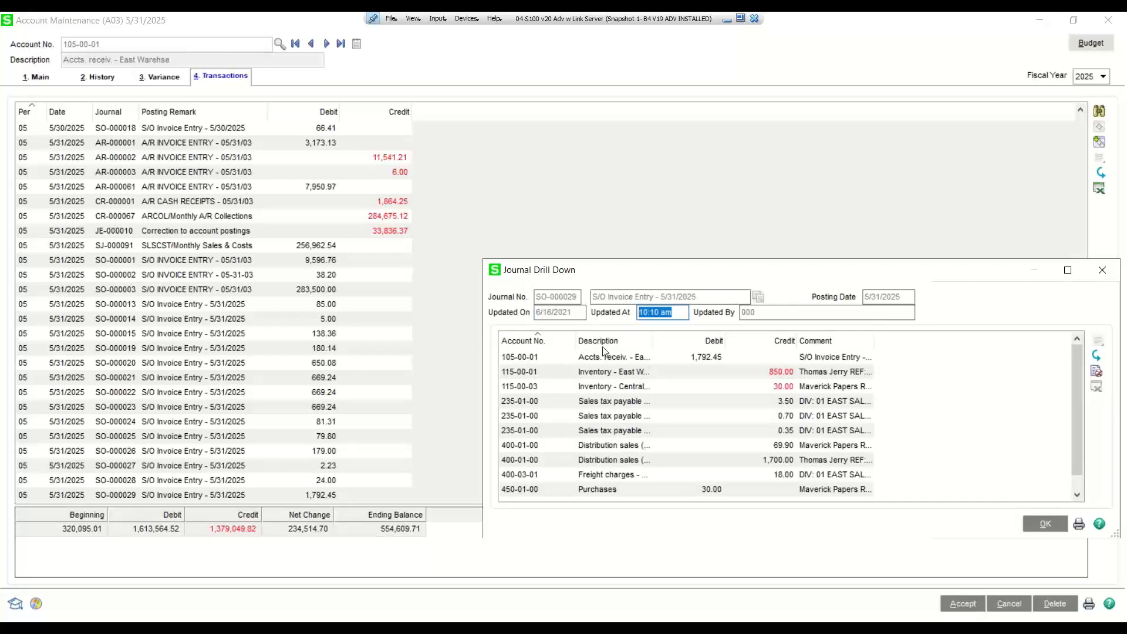
{"action": "left_click", "coordinate": [1101, 270]}
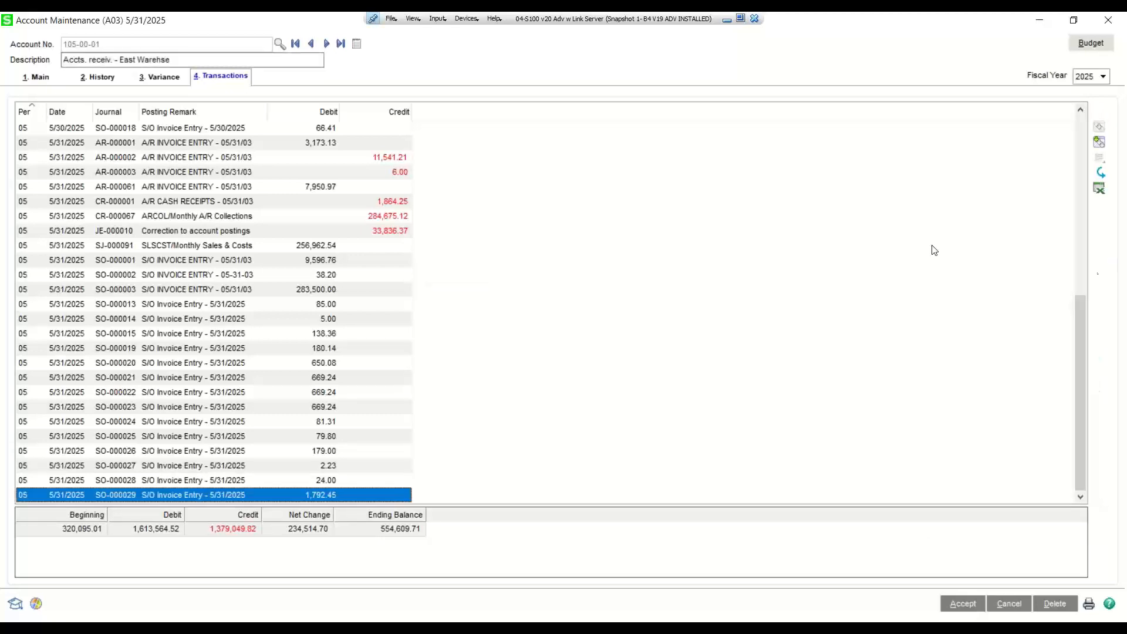
{"action": "left_click", "coordinate": [1075, 21]}
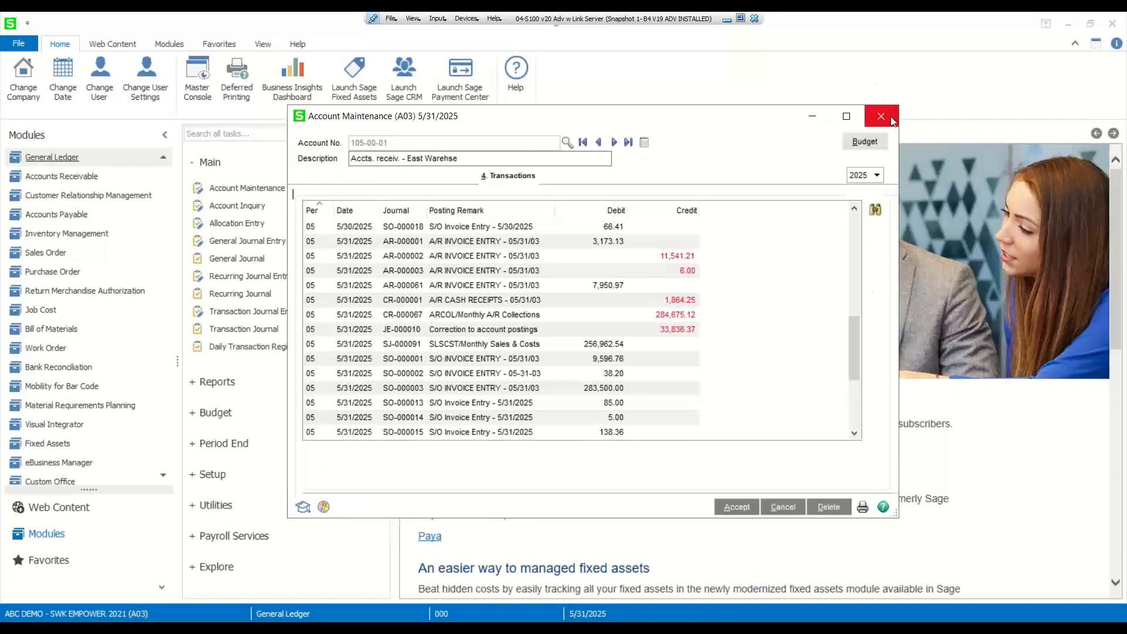
{"action": "left_click", "coordinate": [891, 120]}
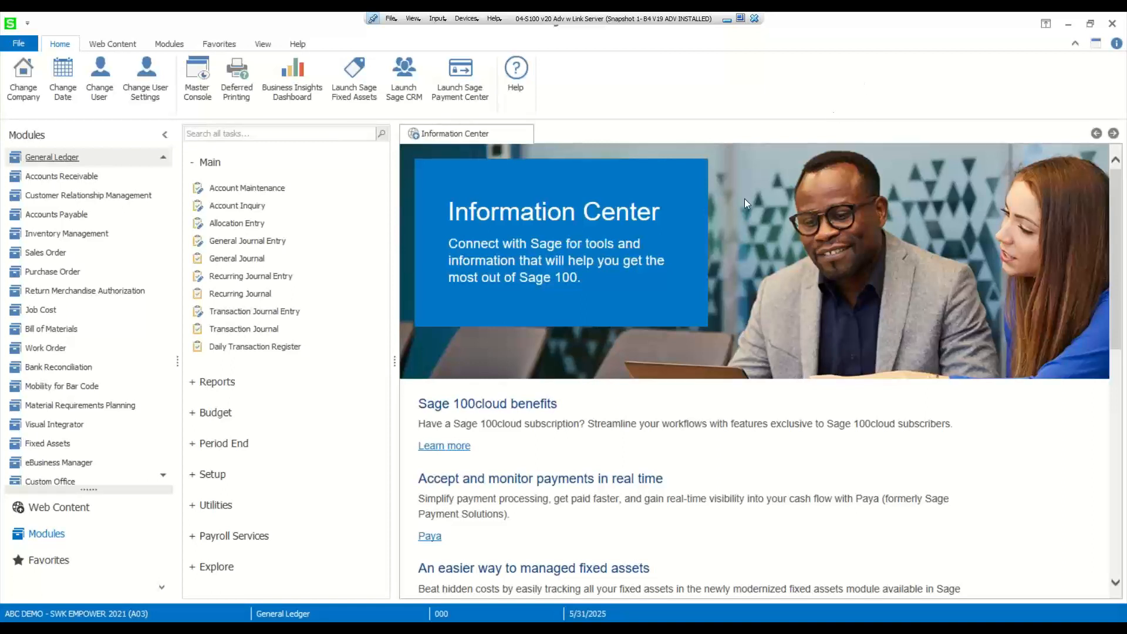
Start a job named X in the Library Master Task Scheduler and review the available schedule frequencies
{"action": "scroll", "coordinate": [164, 179], "scroll_direction": "up", "scroll_amount": 3}
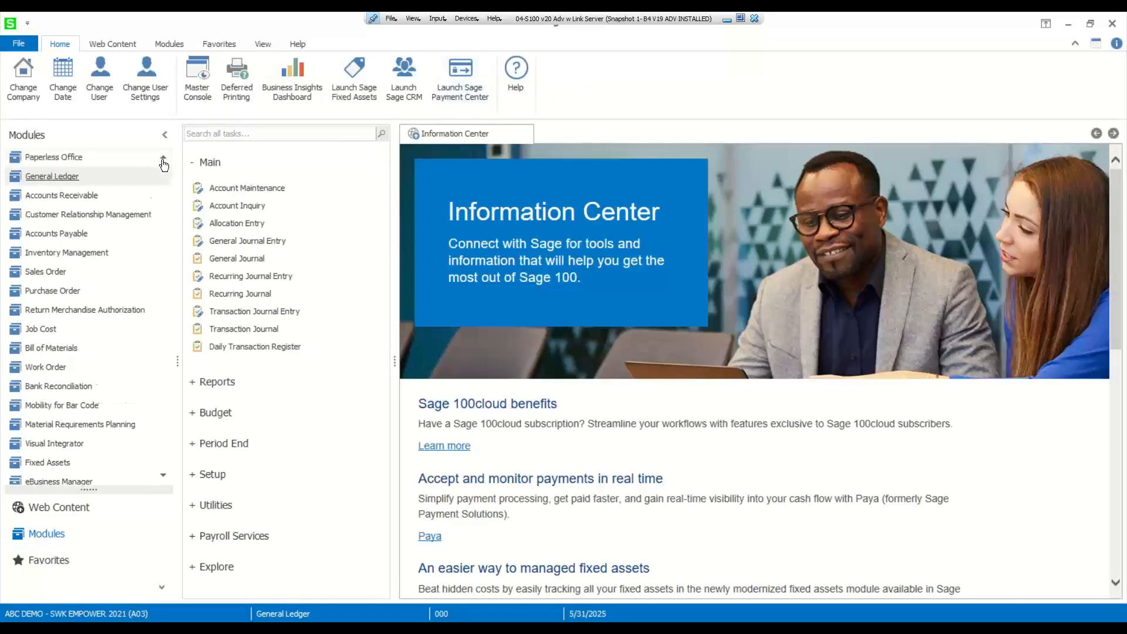
{"action": "left_click", "coordinate": [163, 164]}
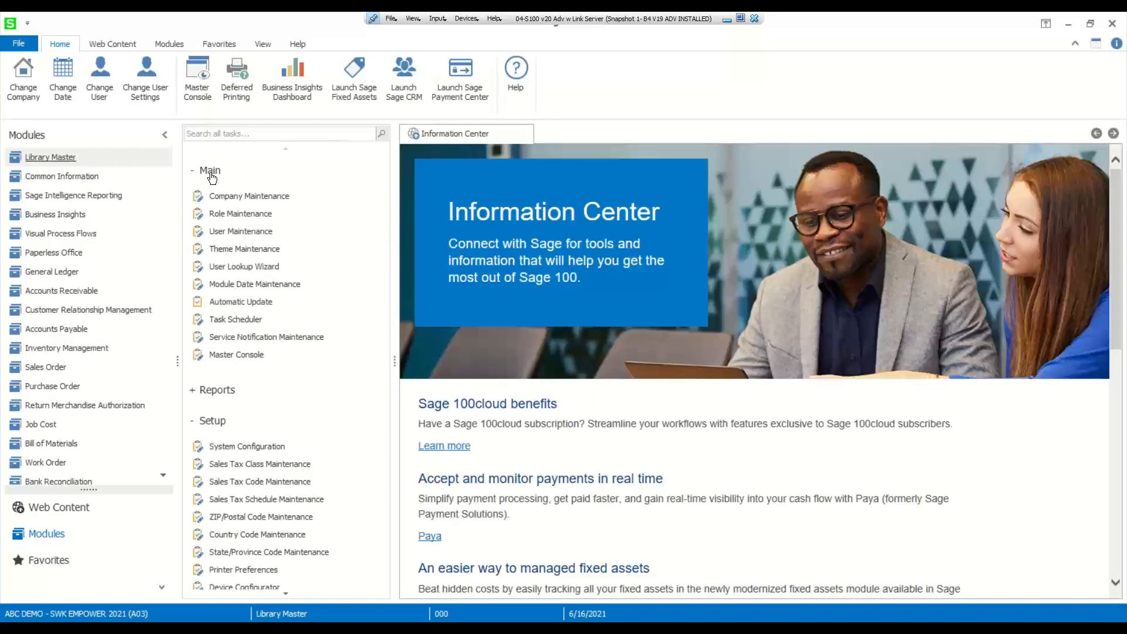
{"action": "left_click", "coordinate": [228, 325]}
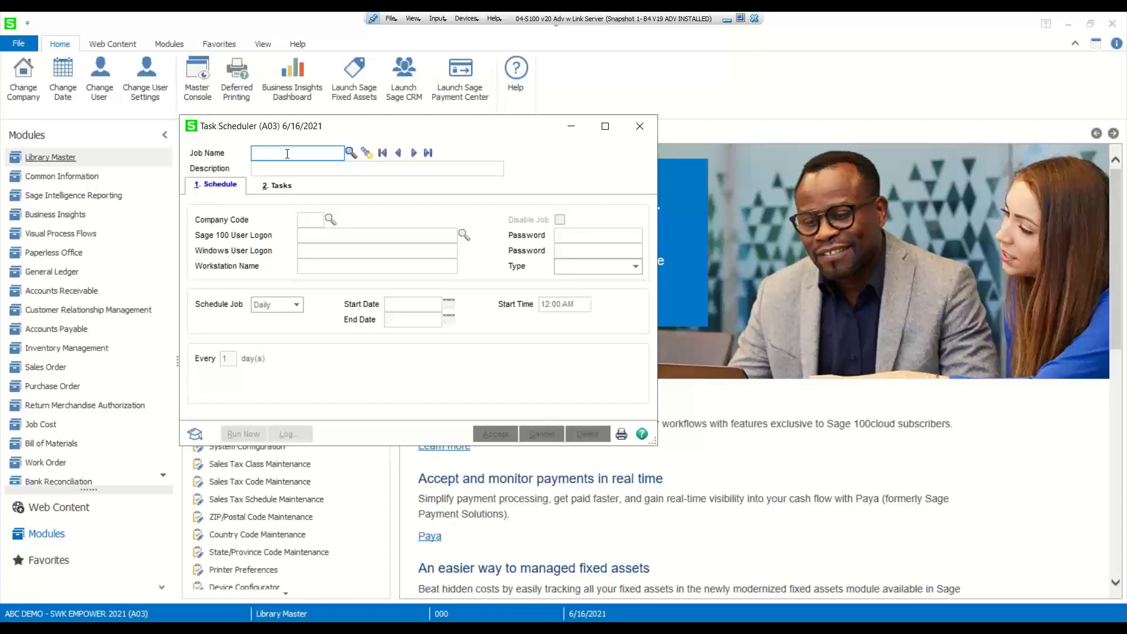
{"action": "type", "text": "X"}
{"action": "key", "text": "Tab"}
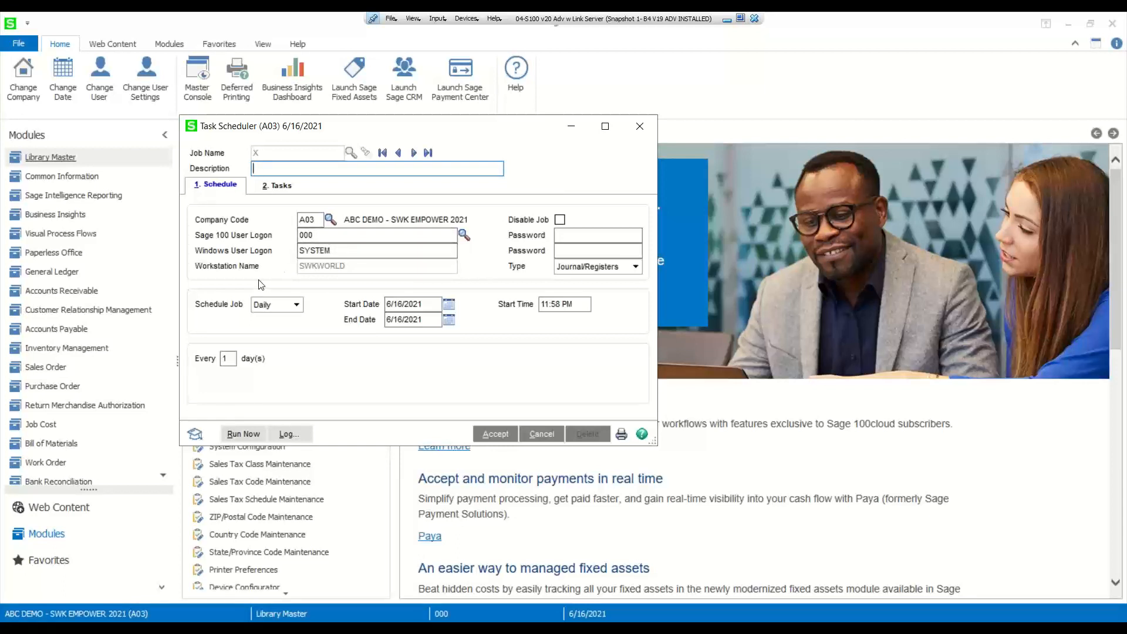
{"action": "left_click", "coordinate": [297, 306]}
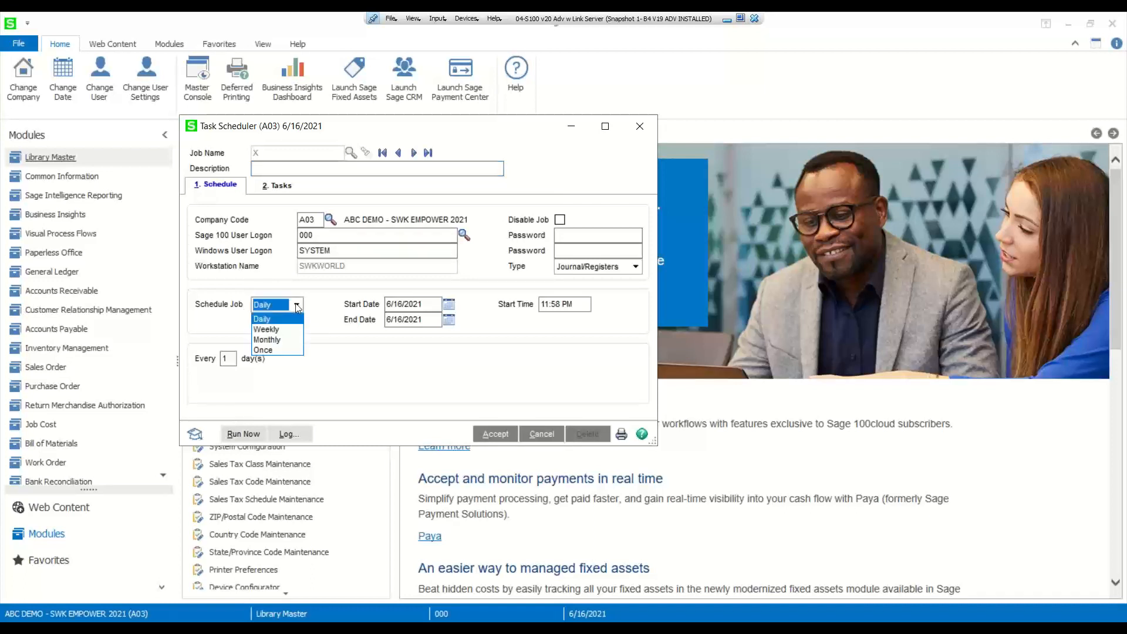
{"action": "left_click", "coordinate": [295, 304]}
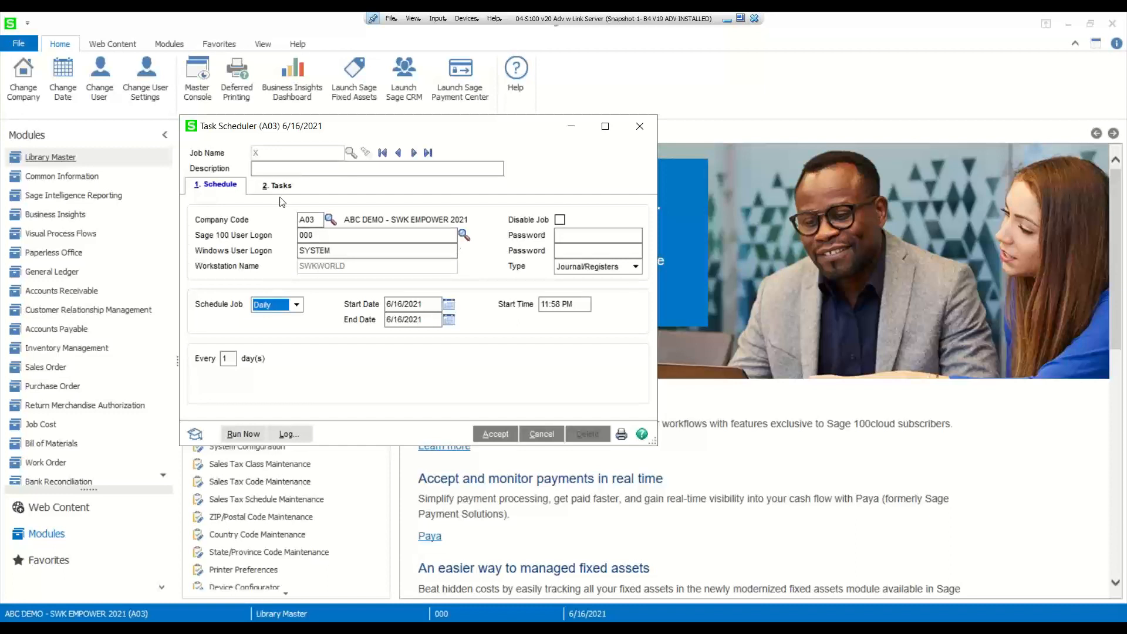
Add an I/M task line to the job, review the registers available for it, and delete the line
{"action": "left_click", "coordinate": [268, 187]}
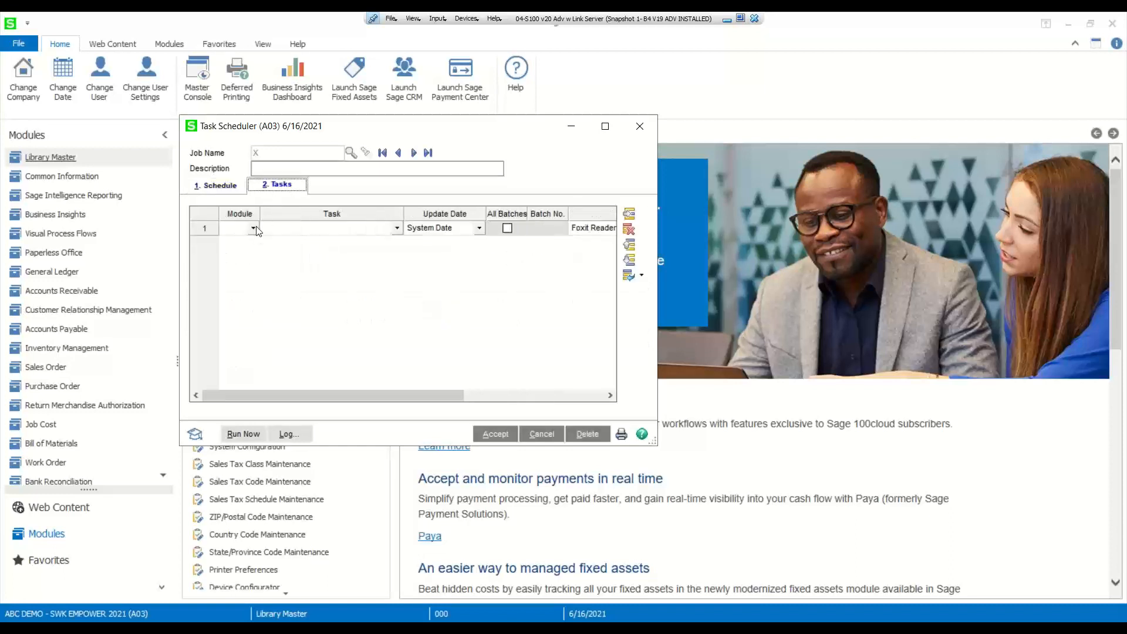
{"action": "left_click", "coordinate": [253, 229]}
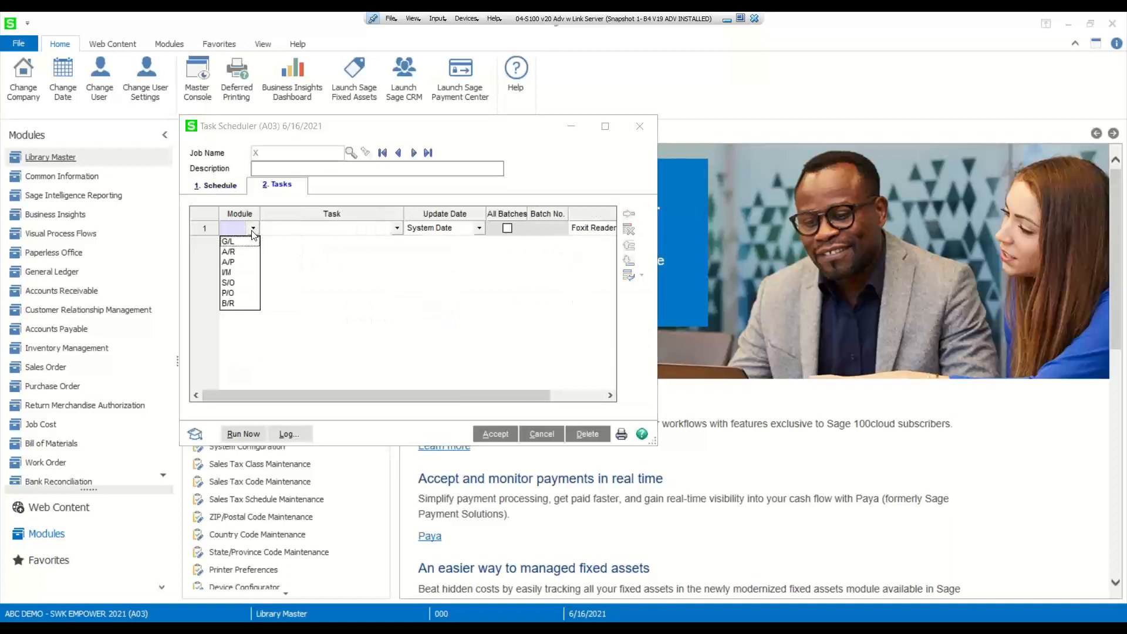
{"action": "left_click", "coordinate": [235, 272]}
{"action": "left_click", "coordinate": [398, 228]}
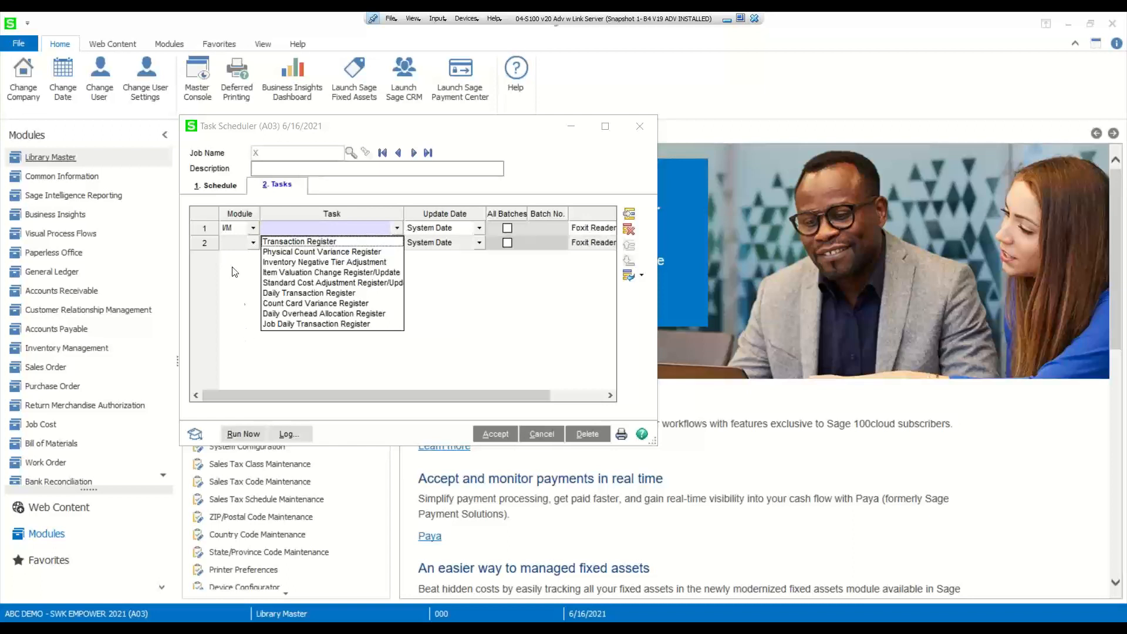
{"action": "left_click", "coordinate": [219, 200]}
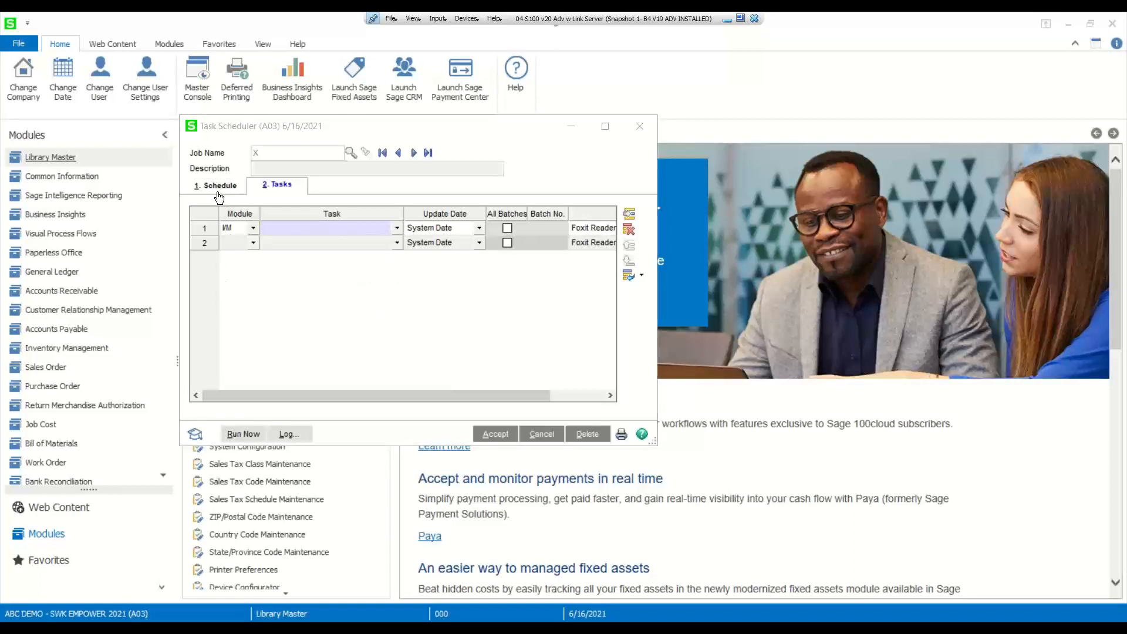
{"action": "left_click", "coordinate": [558, 244]}
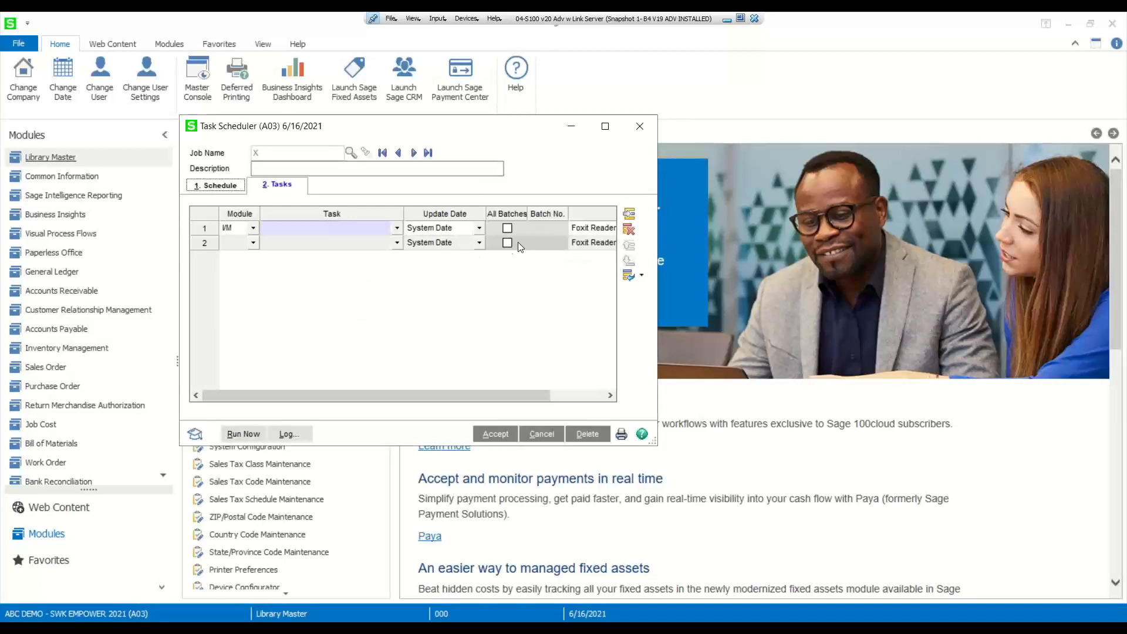
{"action": "left_click", "coordinate": [628, 229]}
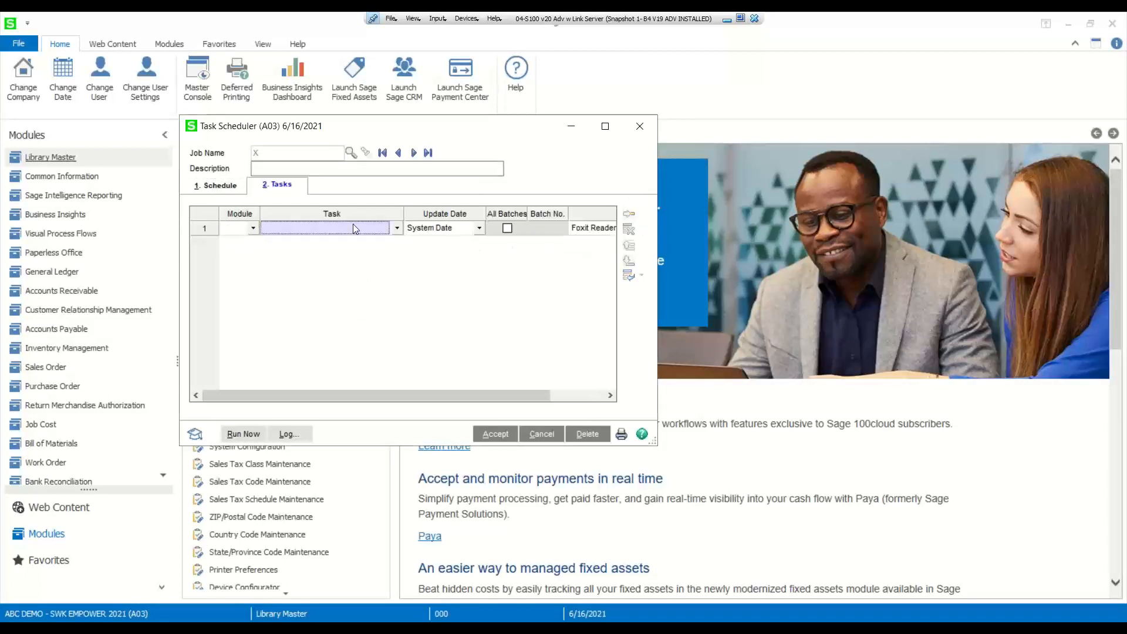
Review the job types available on job X's schedule and cancel the job
{"action": "left_click", "coordinate": [201, 186]}
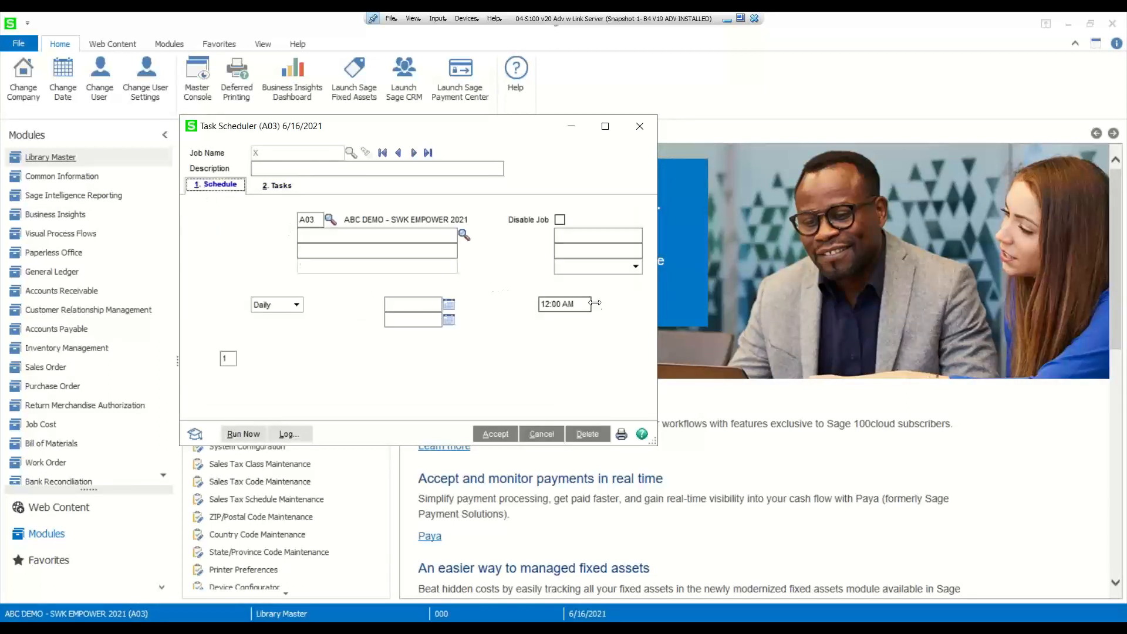
{"action": "left_click", "coordinate": [636, 267]}
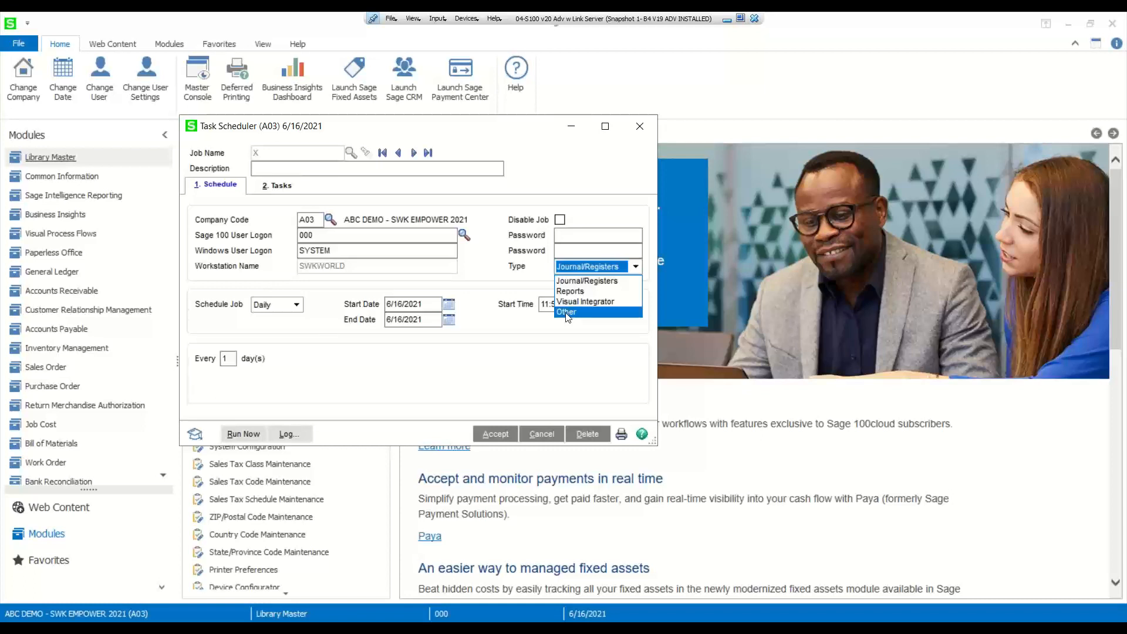
{"action": "left_click", "coordinate": [549, 352]}
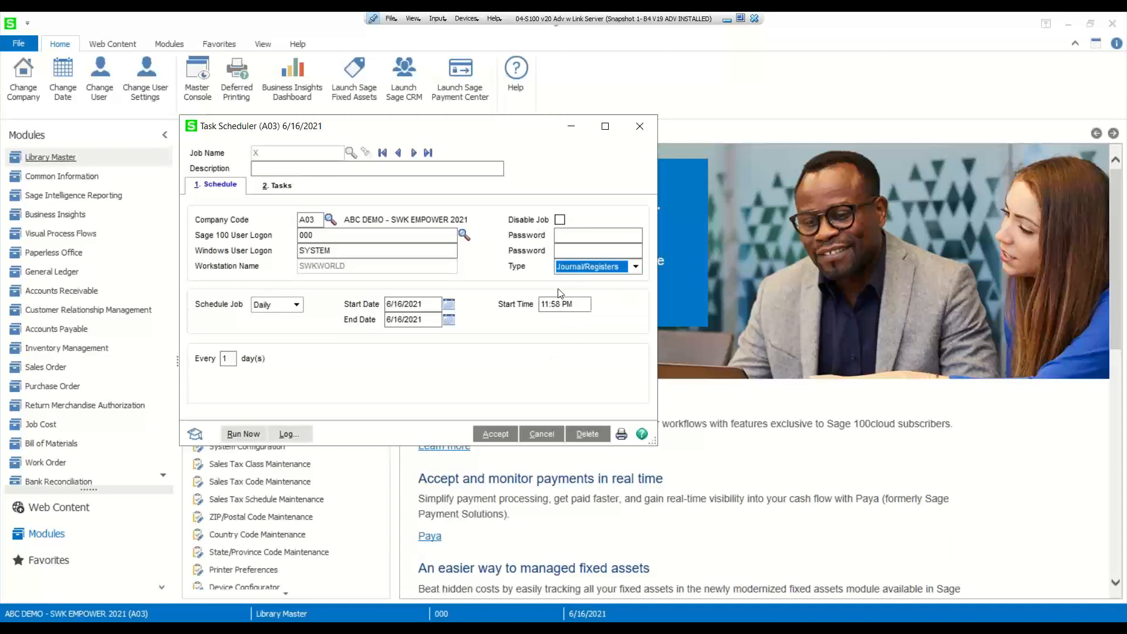
{"action": "left_click", "coordinate": [538, 434]}
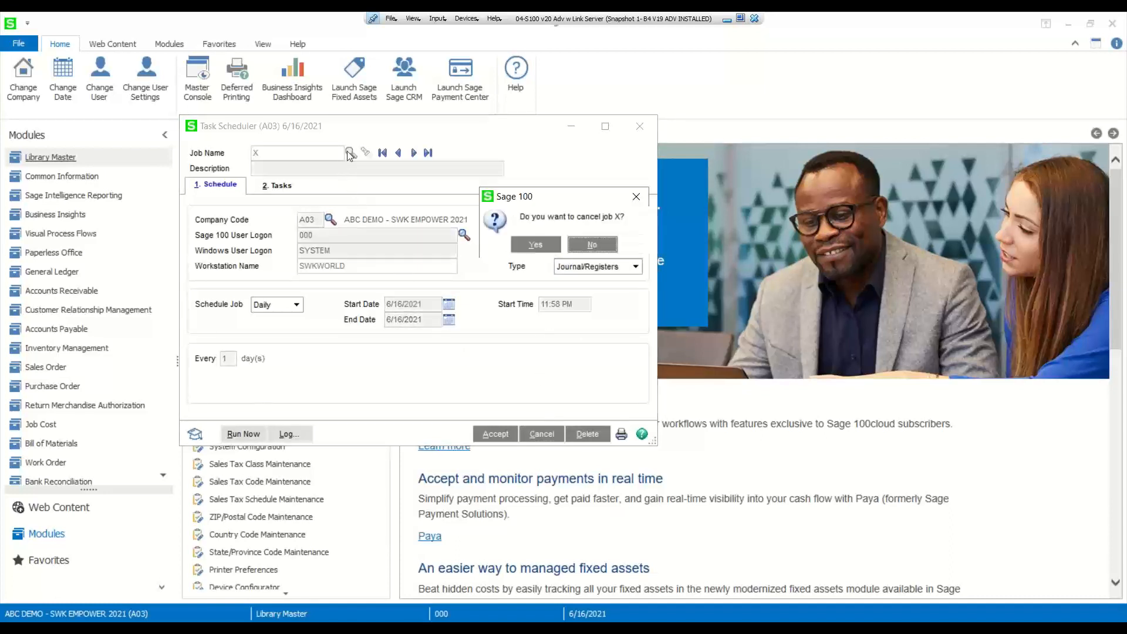
{"action": "left_click", "coordinate": [536, 245]}
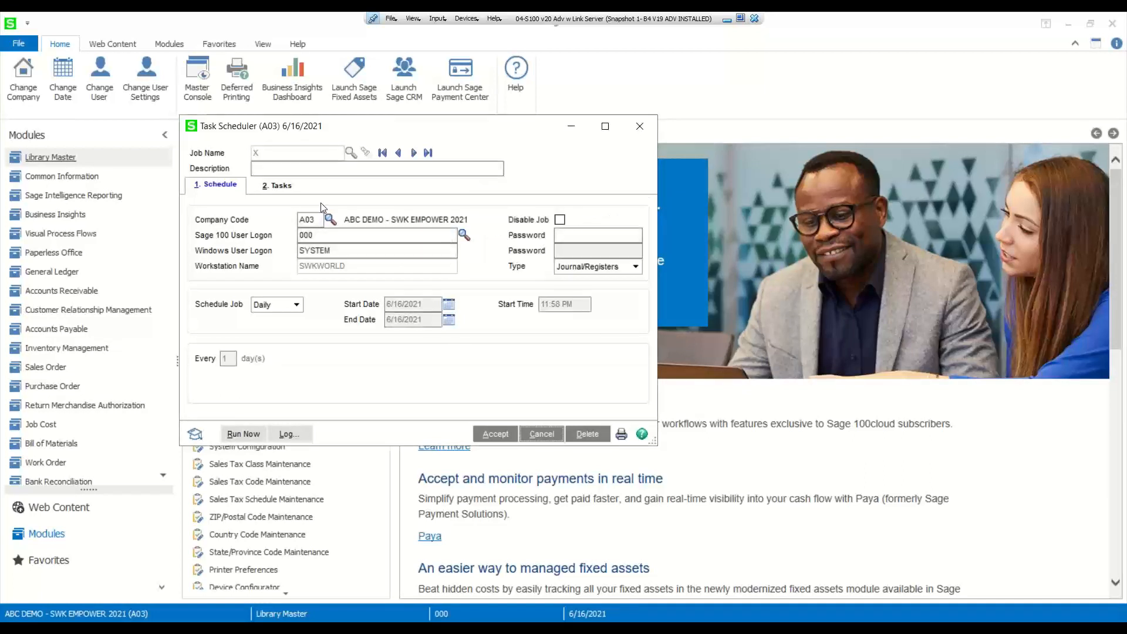
Open the existing GL_JE_IMPORT job to review its schedule settings, accept it, and close the Task Scheduler
{"action": "left_click", "coordinate": [350, 154]}
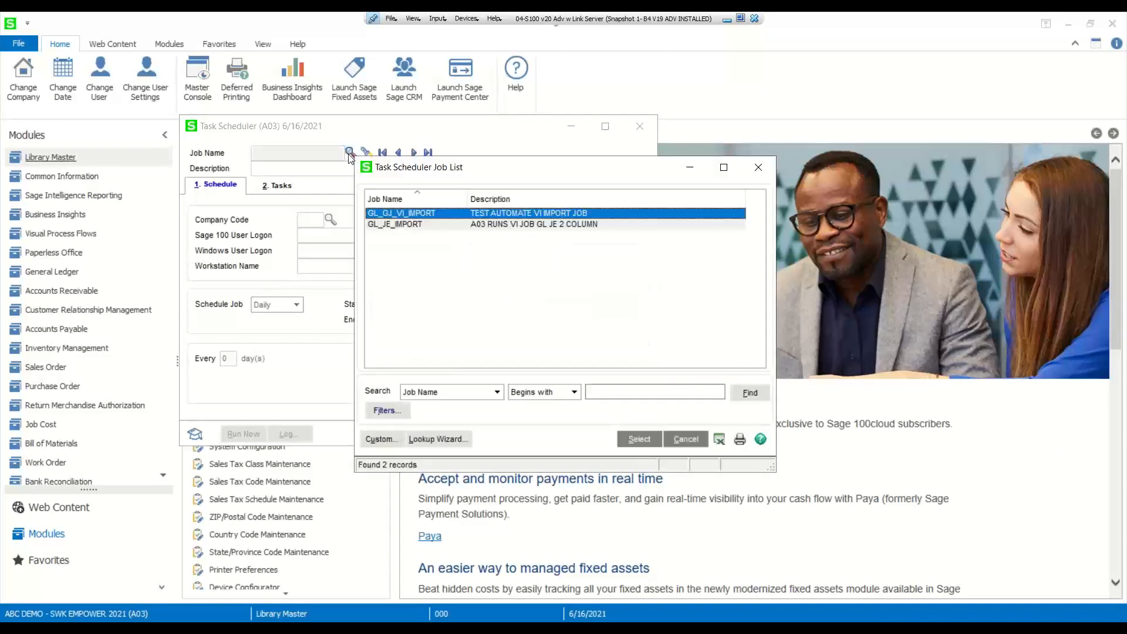
{"action": "left_click", "coordinate": [405, 225]}
{"action": "double_click", "coordinate": [405, 226]}
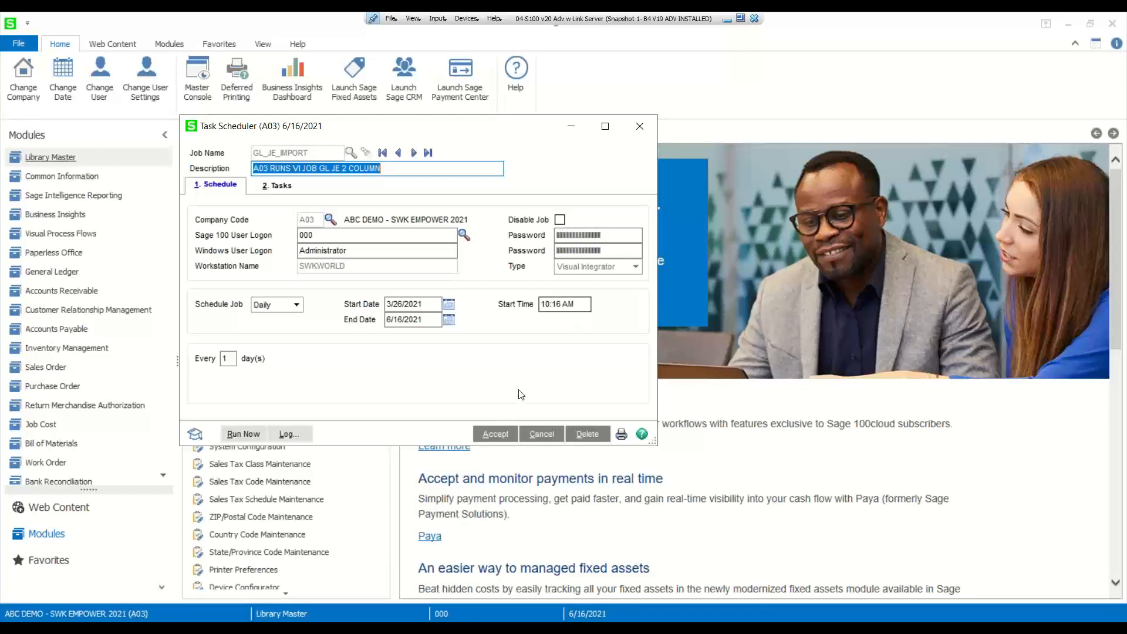
{"action": "left_click", "coordinate": [486, 437]}
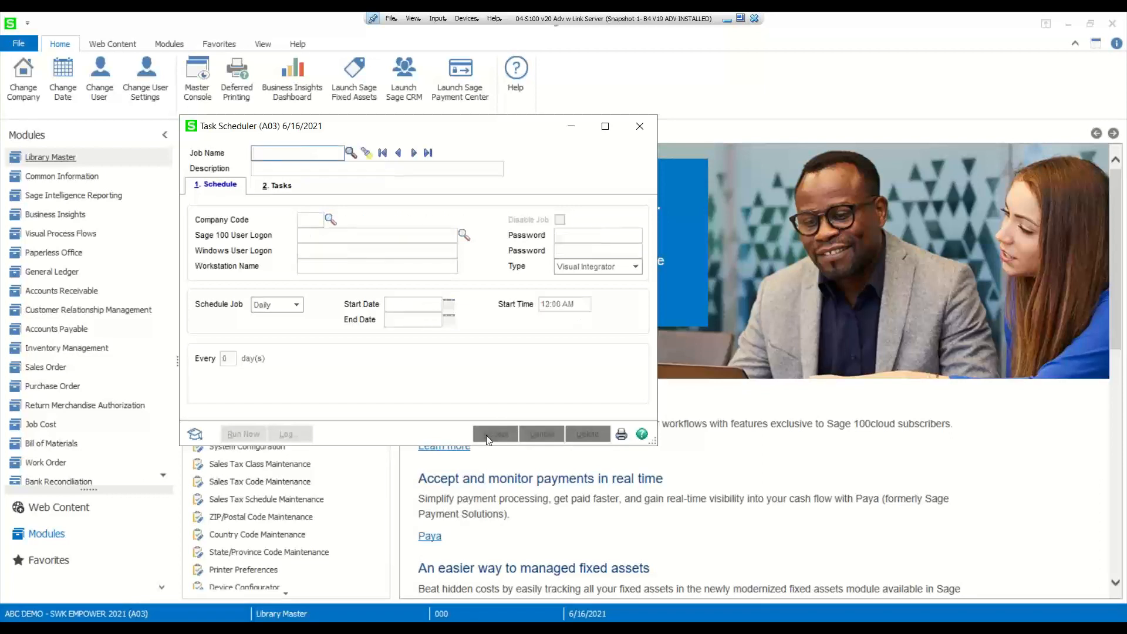
{"action": "left_click", "coordinate": [639, 125]}
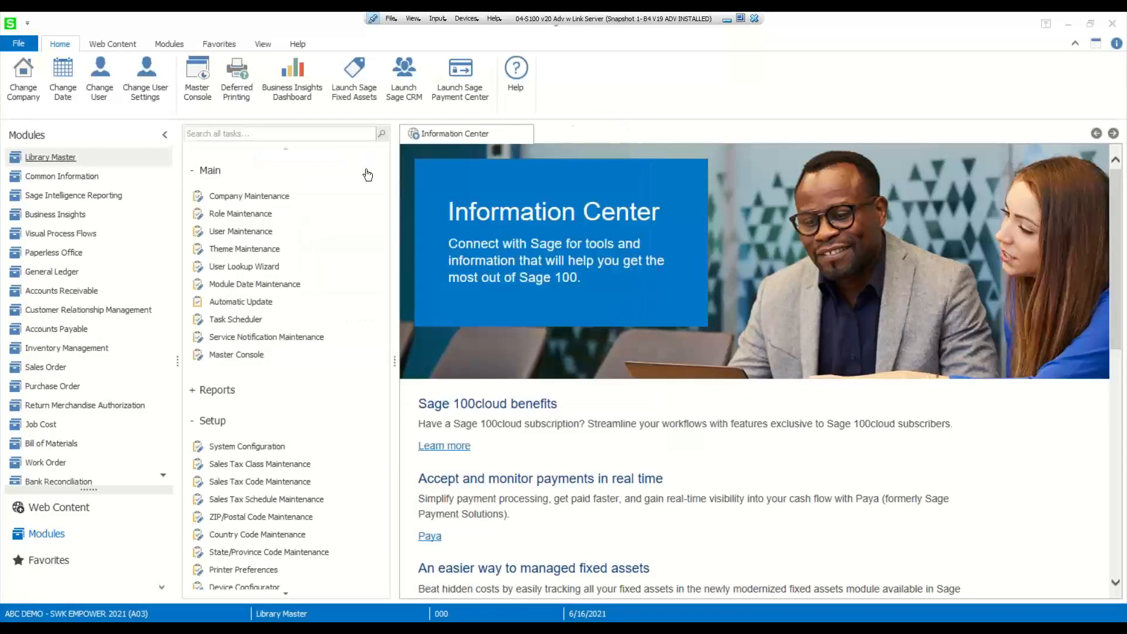
Open General Journal Entry in General Ledger, check the list of active batches, and close the entry without choosing a batch
{"action": "left_click", "coordinate": [101, 277]}
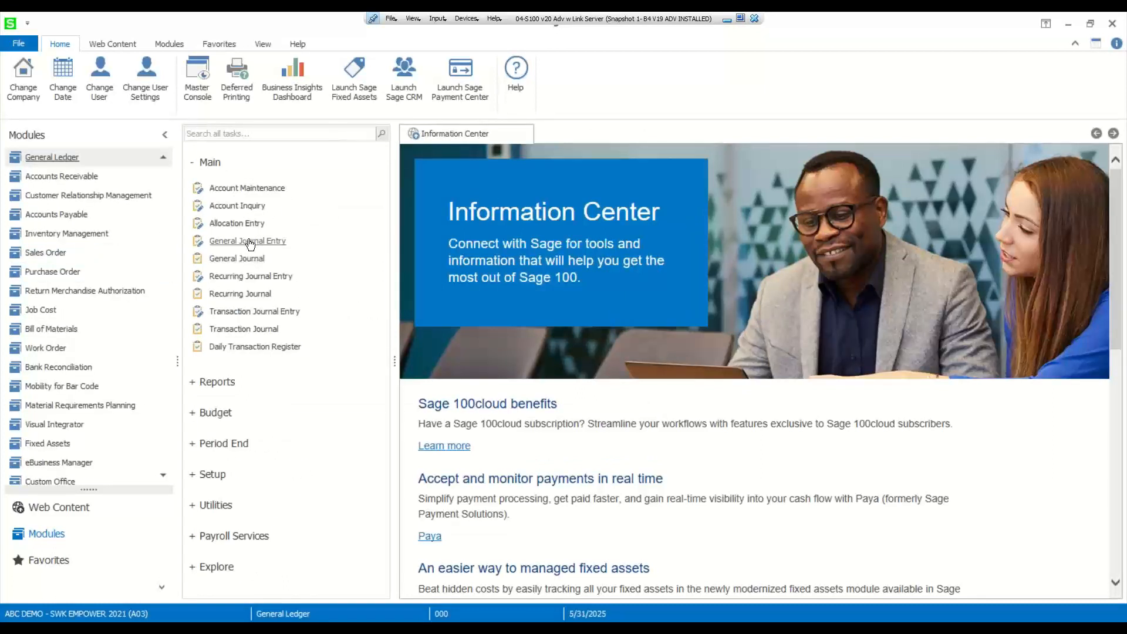
{"action": "left_click", "coordinate": [248, 243]}
{"action": "left_click", "coordinate": [256, 242]}
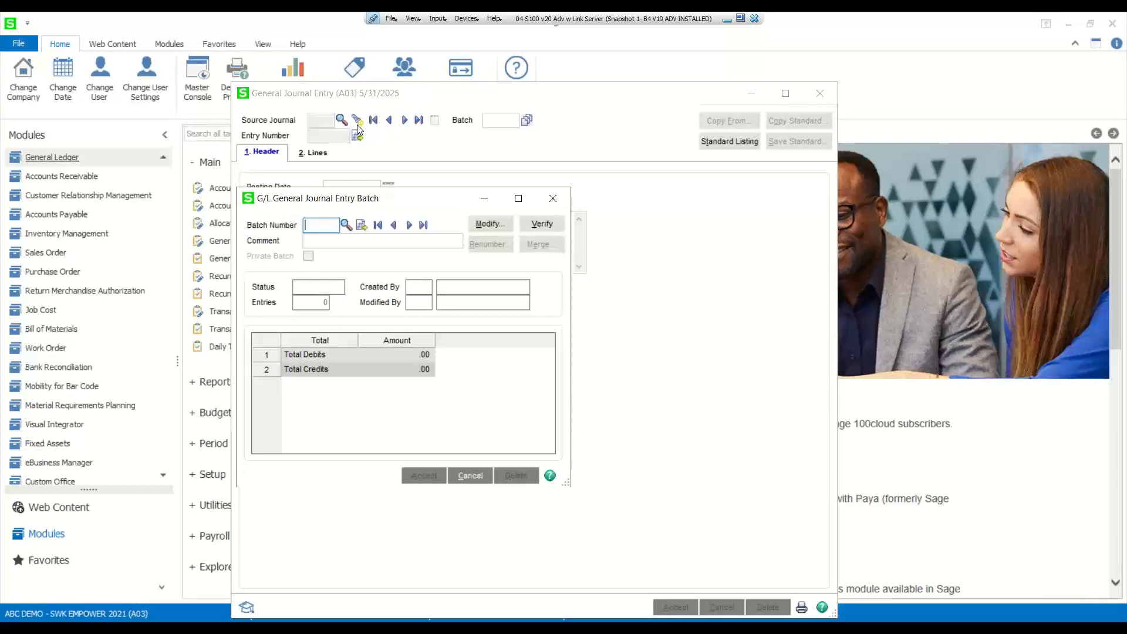
{"action": "left_click", "coordinate": [345, 224]}
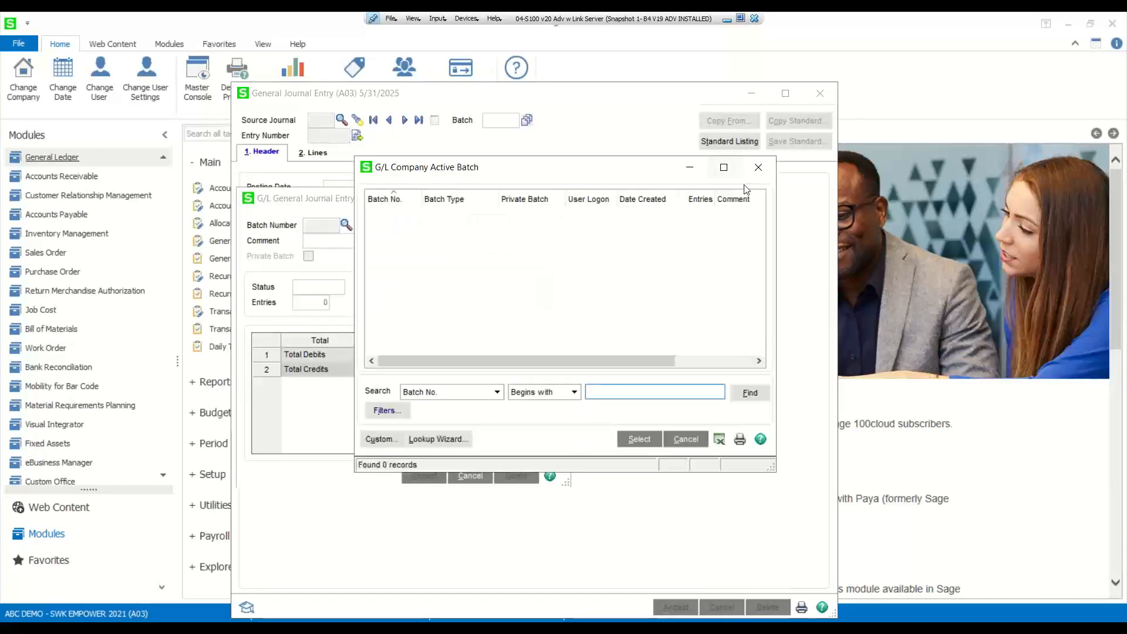
{"action": "left_click", "coordinate": [758, 167]}
{"action": "left_click", "coordinate": [564, 202]}
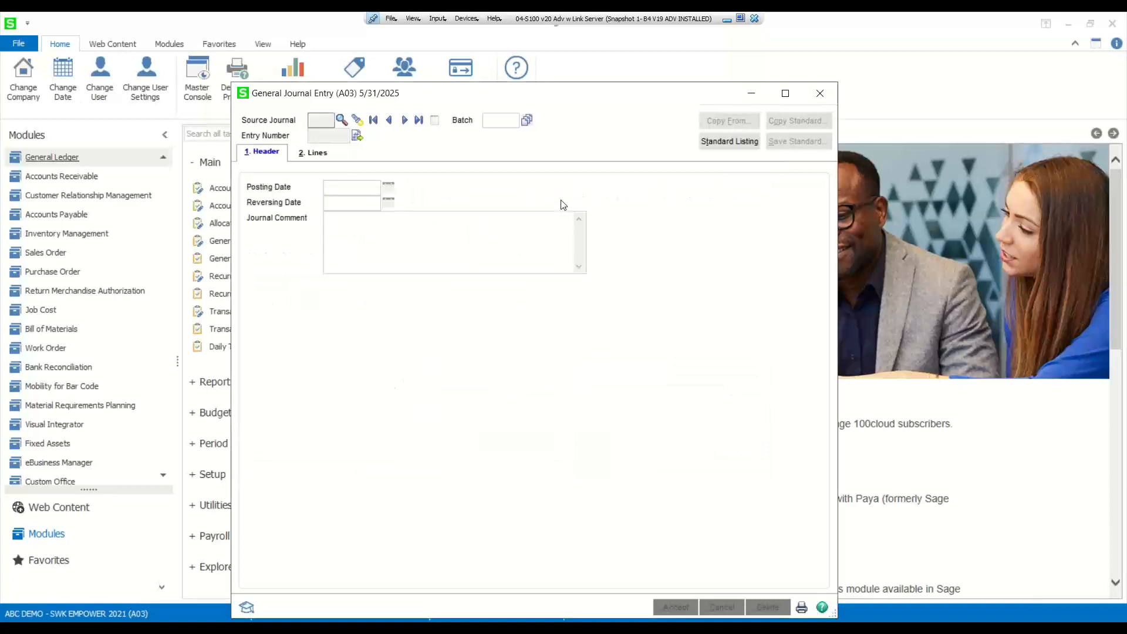
{"action": "left_click", "coordinate": [559, 207]}
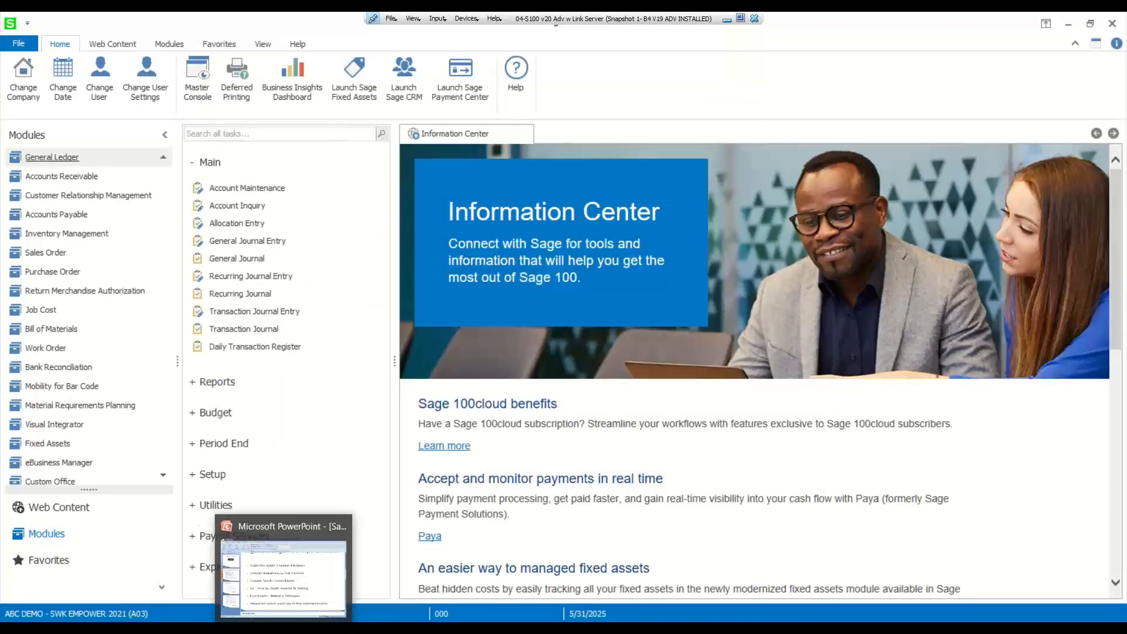
Switch to PowerPoint, present the VI Import #1 Tab and VI Import #2 Tab slides, and minimize the presentation
{"action": "left_click", "coordinate": [282, 592]}
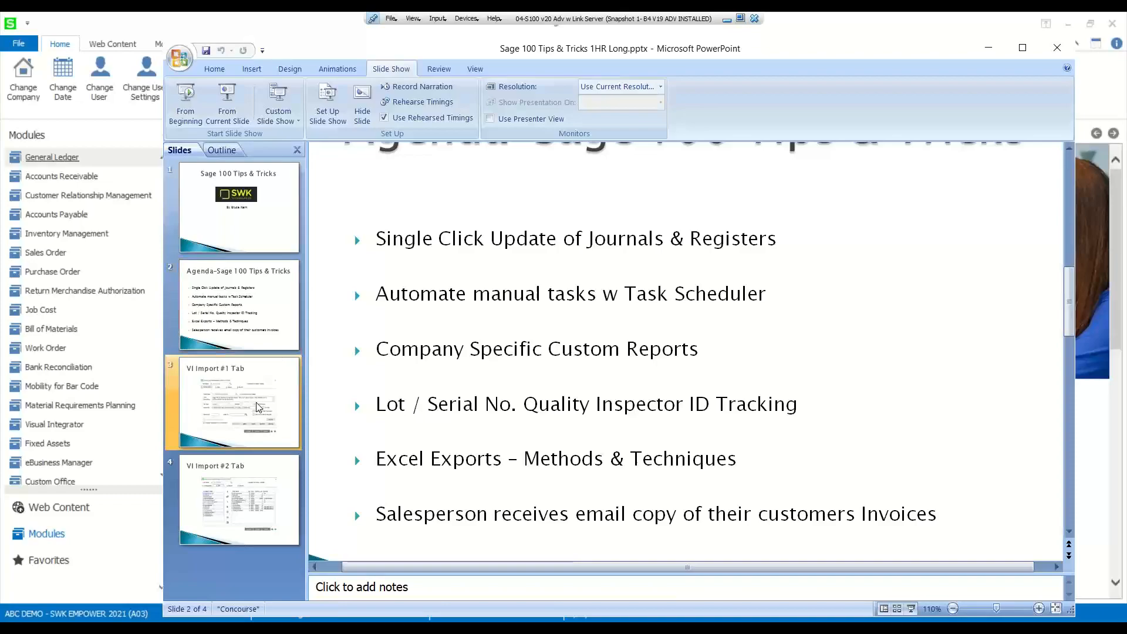
{"action": "left_click", "coordinate": [258, 405]}
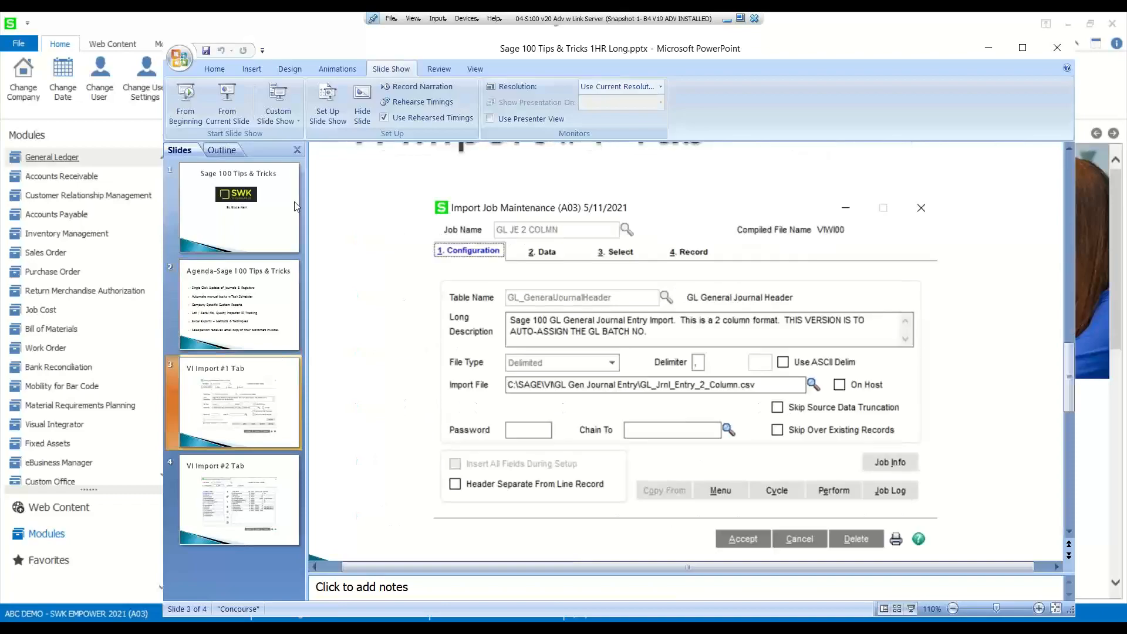
{"action": "left_click", "coordinate": [230, 105]}
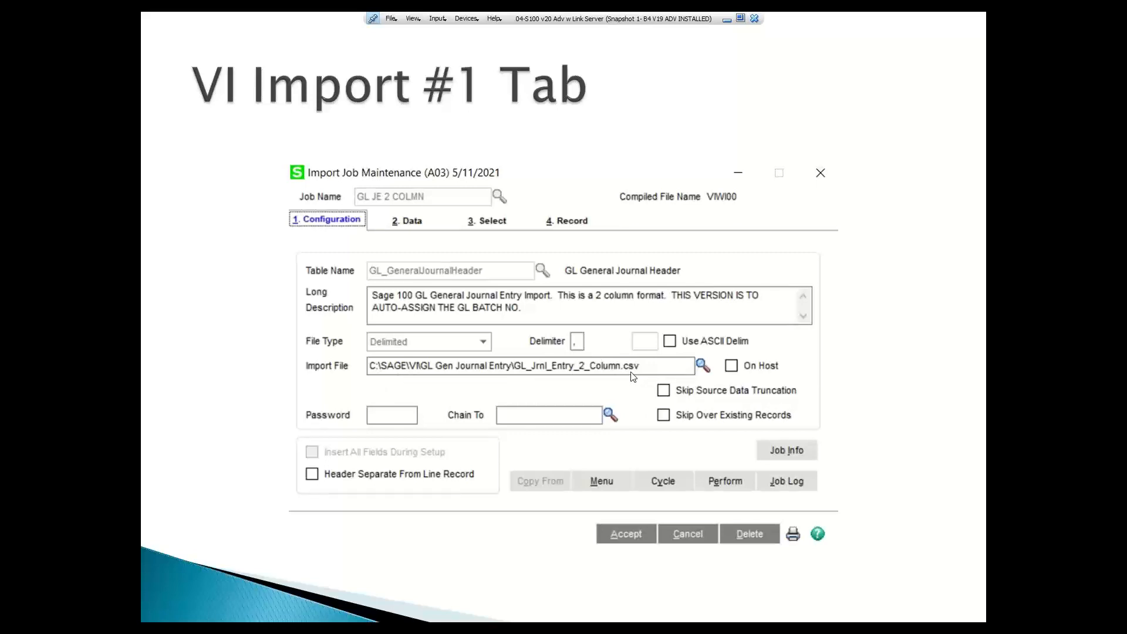
{"action": "key", "text": "Right"}
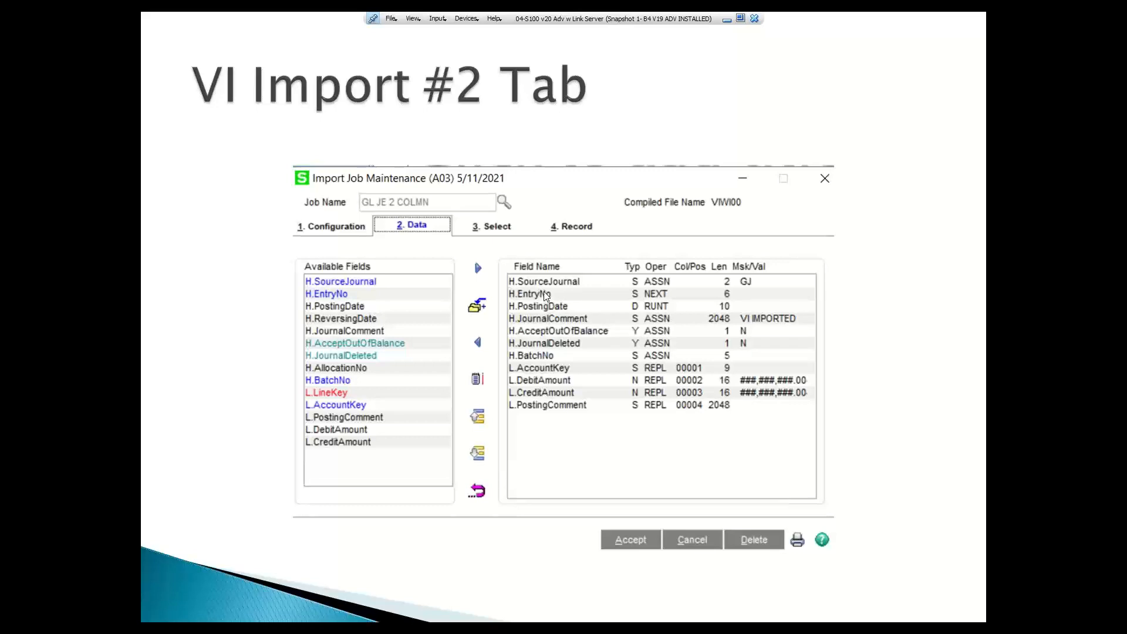
{"action": "key", "text": "Escape"}
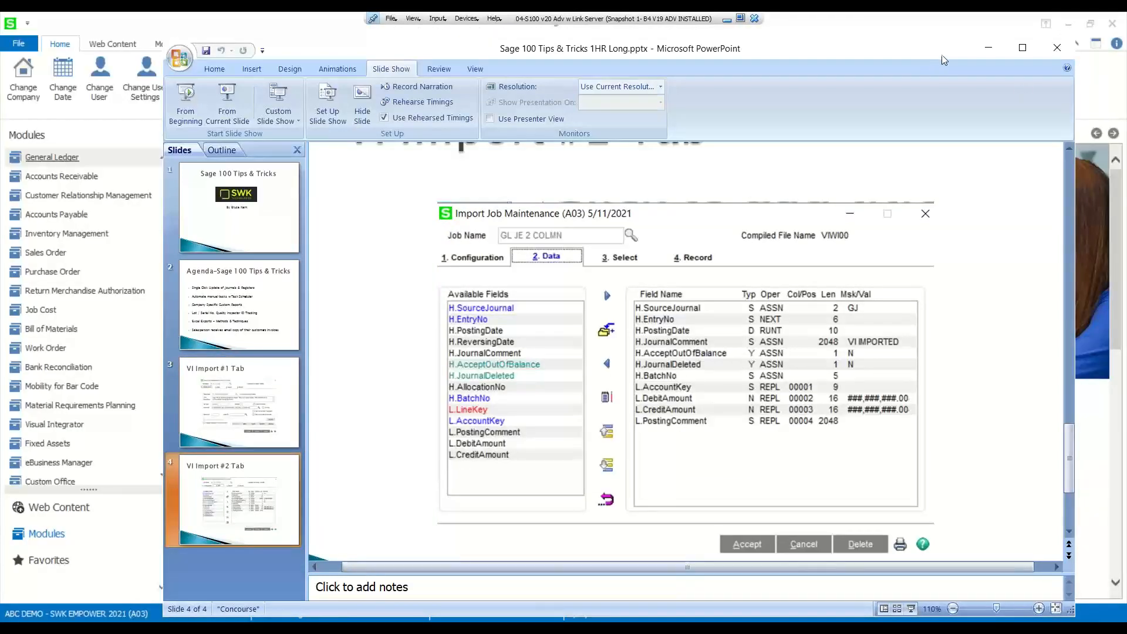
{"action": "left_click", "coordinate": [988, 48]}
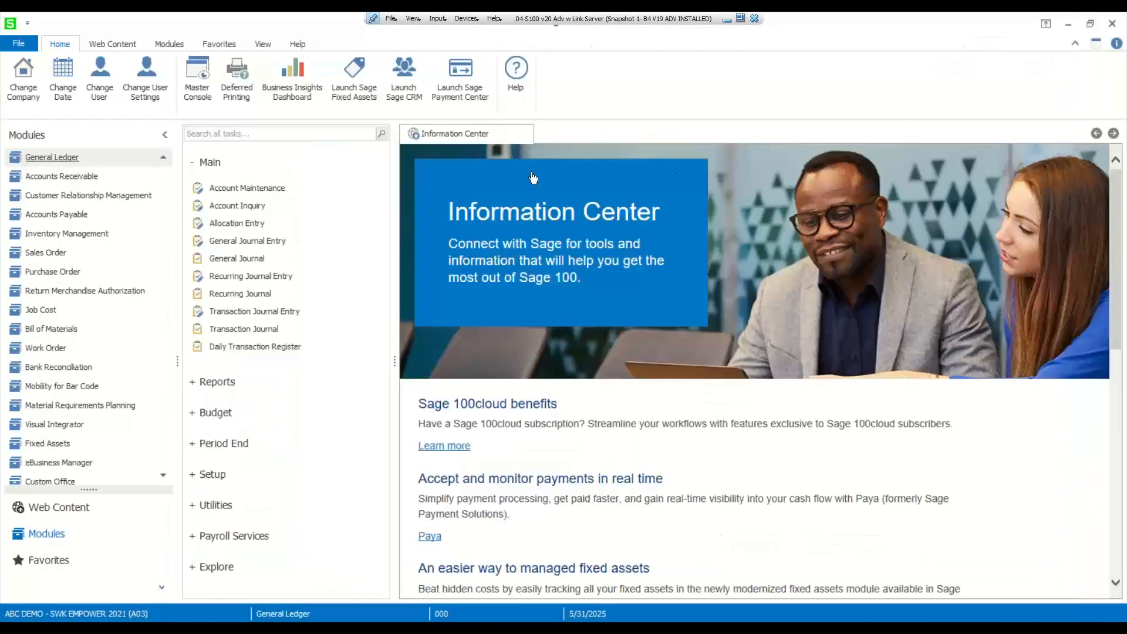
Reopen the Library Master Task Scheduler and load the GL_JE_IMPORT job
{"action": "scroll", "coordinate": [77, 194], "scroll_direction": "up", "scroll_amount": 2}
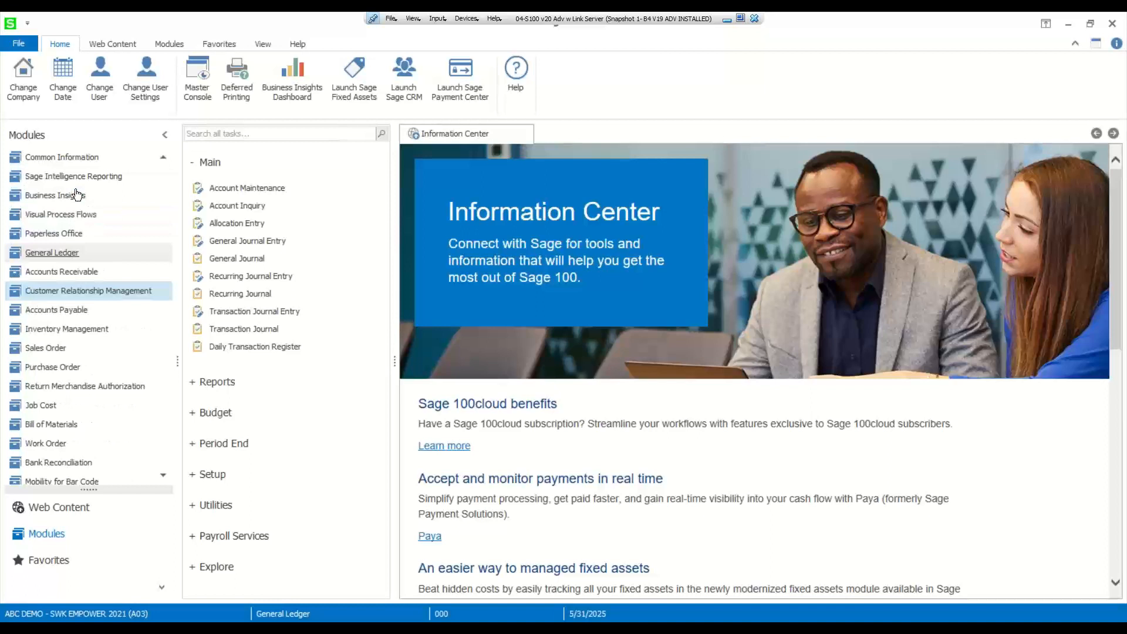
{"action": "scroll", "coordinate": [73, 189], "scroll_direction": "up", "scroll_amount": 1}
{"action": "left_click", "coordinate": [61, 163]}
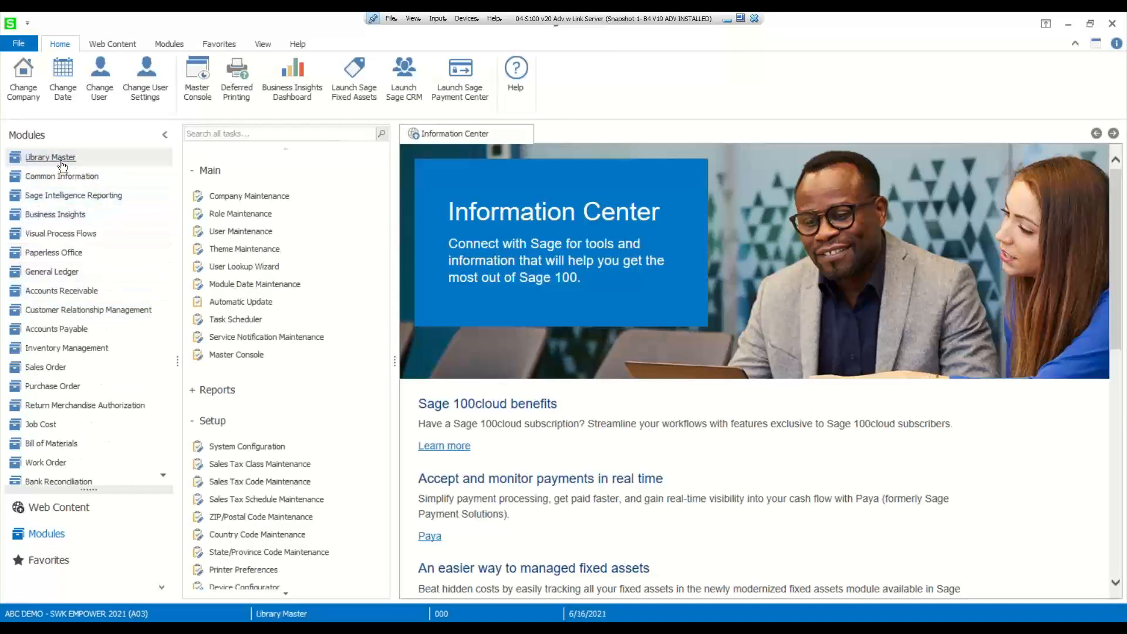
{"action": "left_click", "coordinate": [211, 167]}
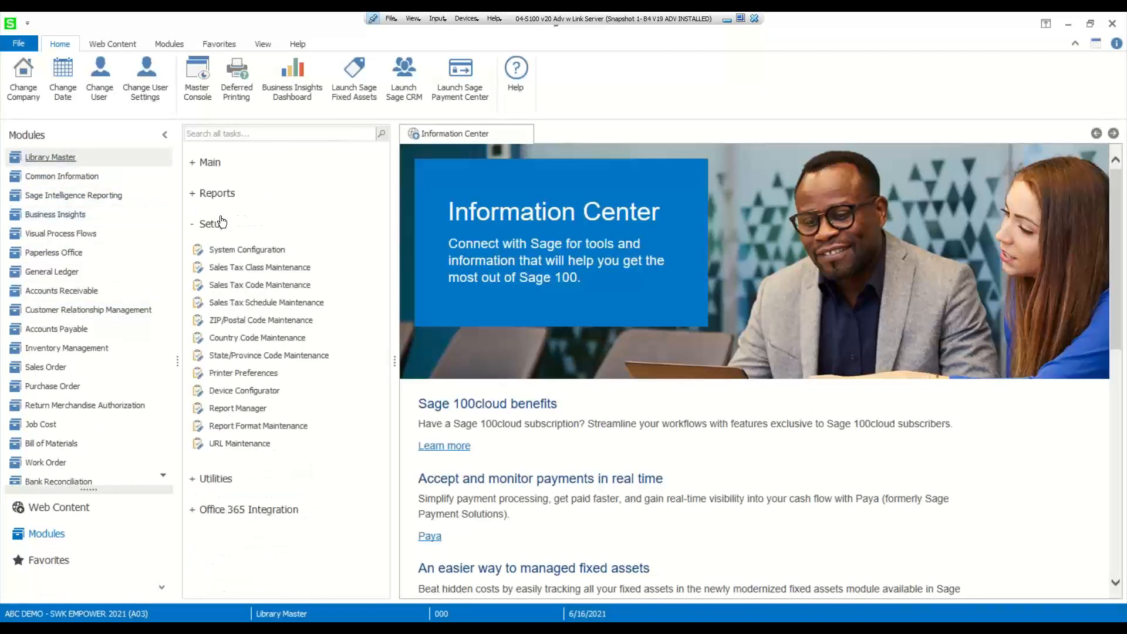
{"action": "left_click", "coordinate": [202, 164]}
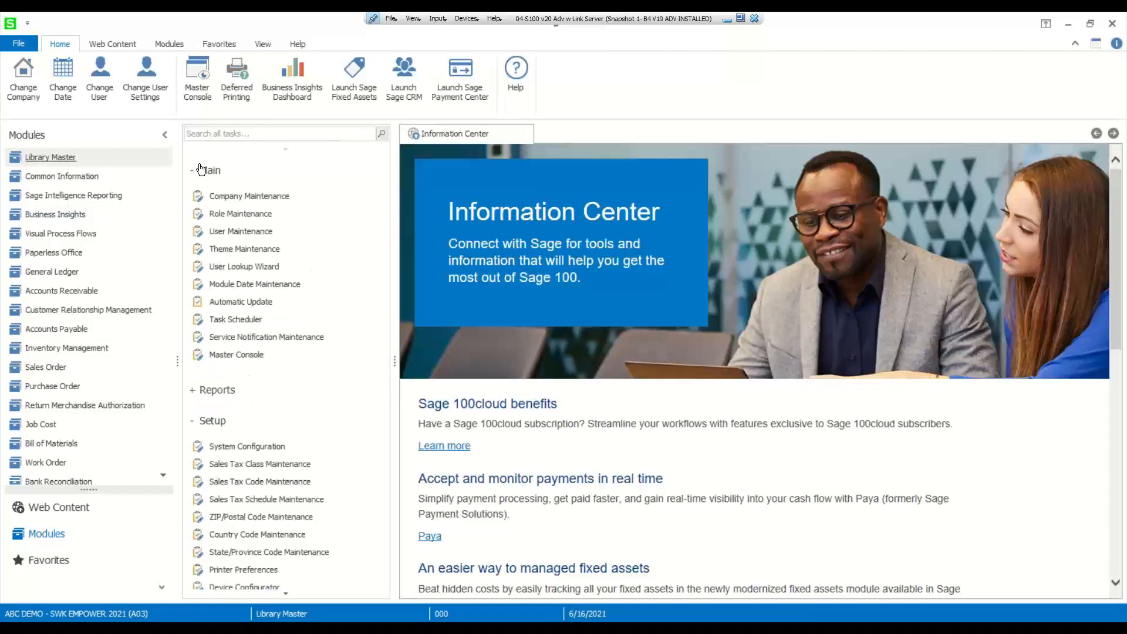
{"action": "left_click", "coordinate": [247, 325]}
{"action": "mouse_move", "coordinate": [446, 628]}
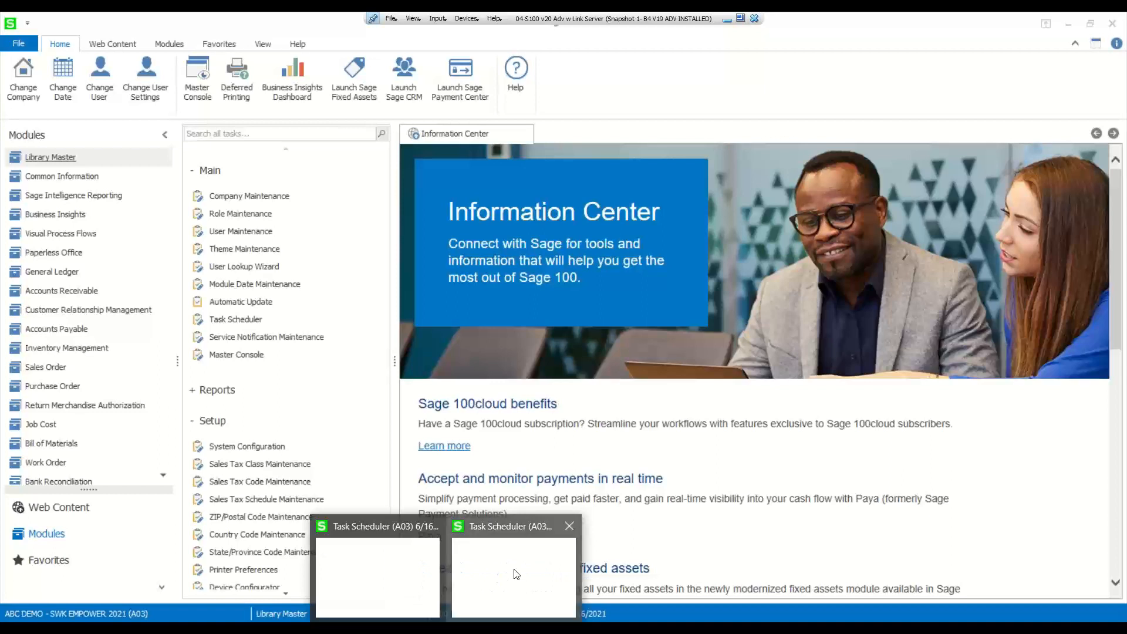
{"action": "mouse_move", "coordinate": [515, 573]}
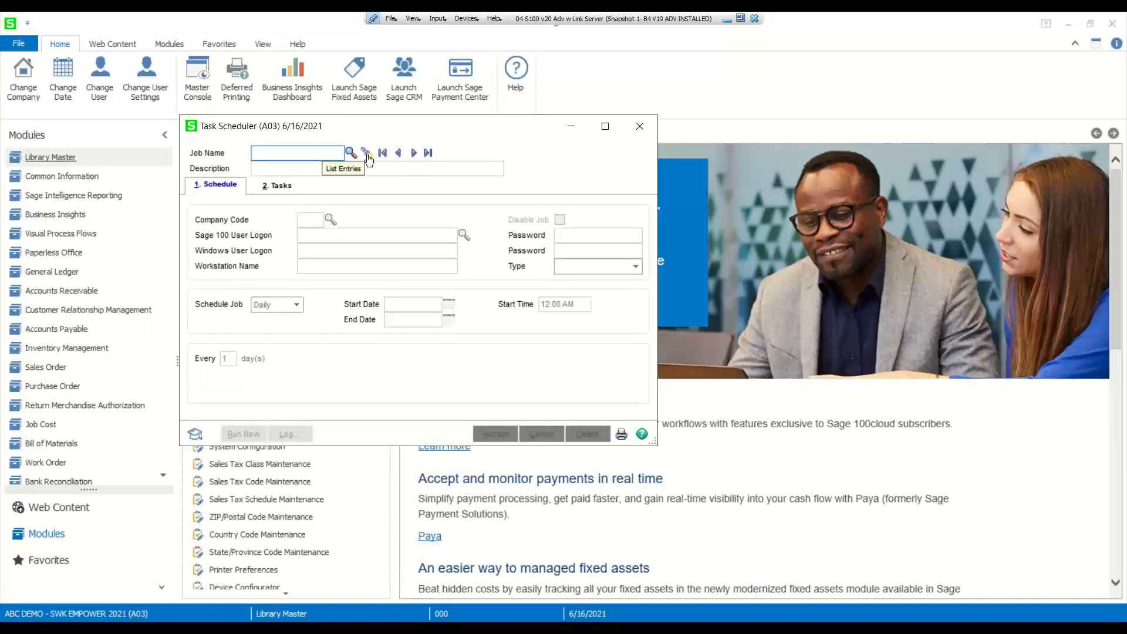
{"action": "left_click", "coordinate": [429, 155]}
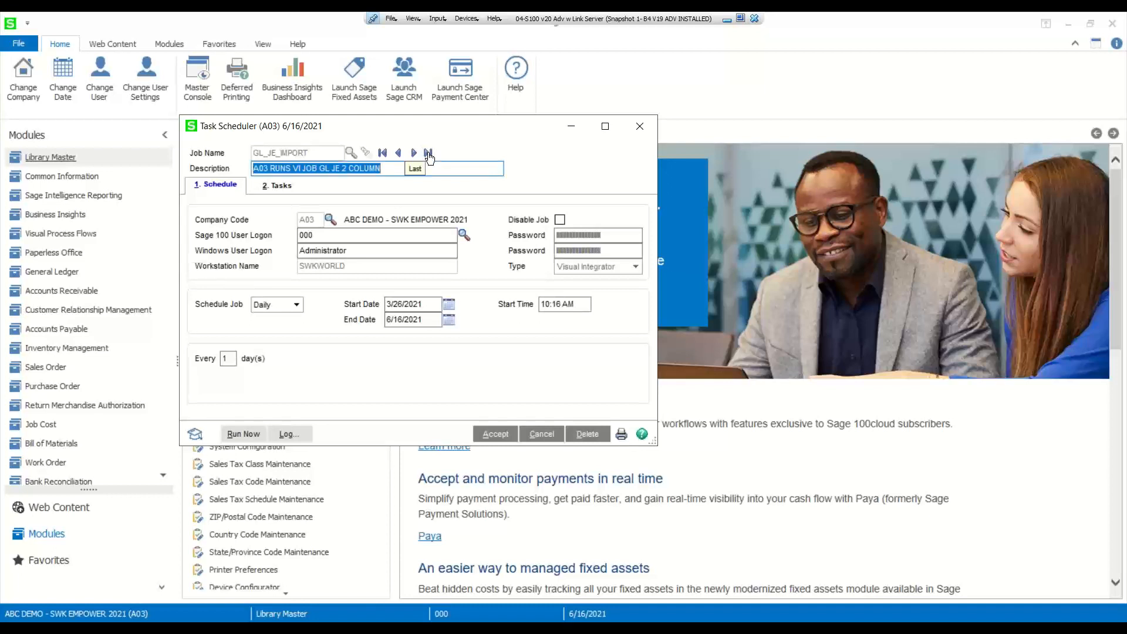
Preview the Task Scheduler log at full window size to examine the GL_JE_IMPORT run entries, then close the log and the Task Scheduler
{"action": "left_click", "coordinate": [286, 435]}
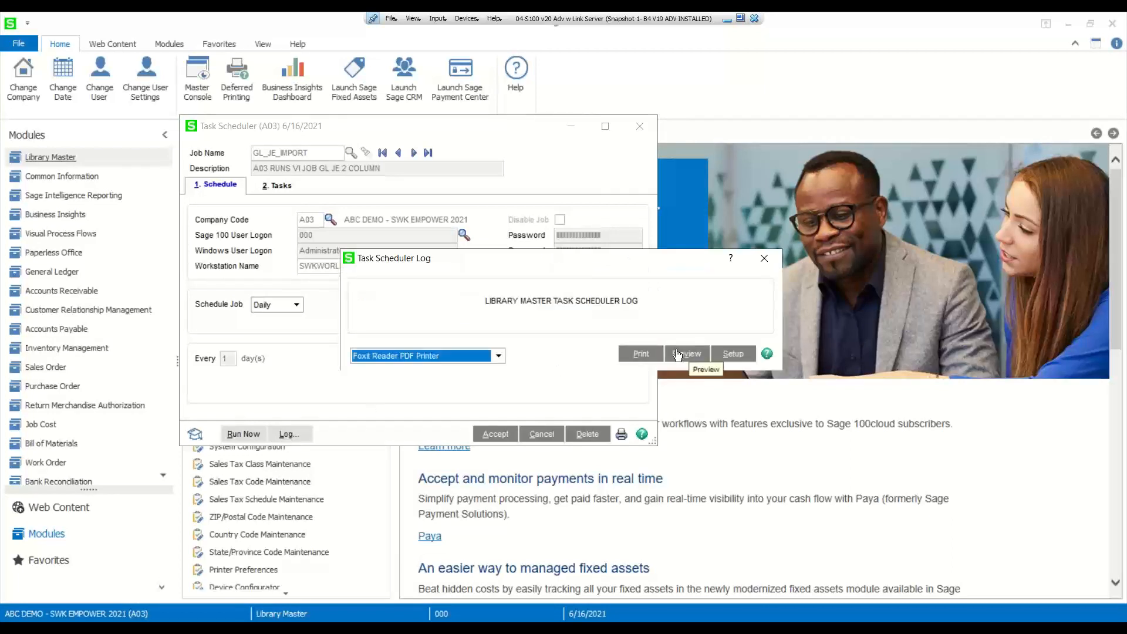
{"action": "left_click", "coordinate": [679, 355]}
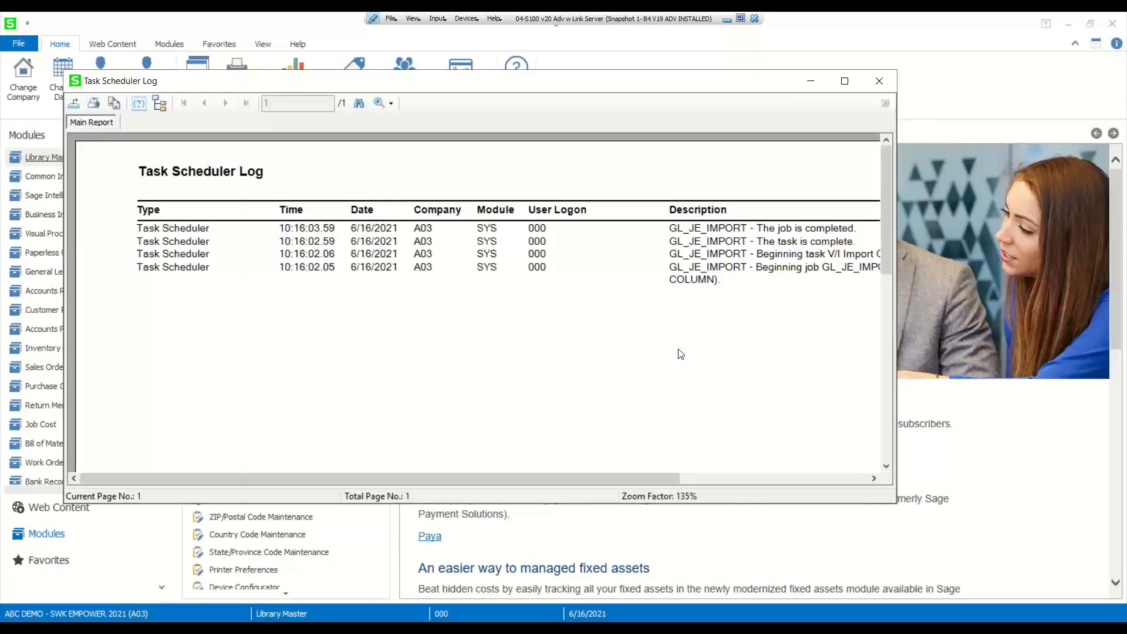
{"action": "left_click", "coordinate": [844, 81]}
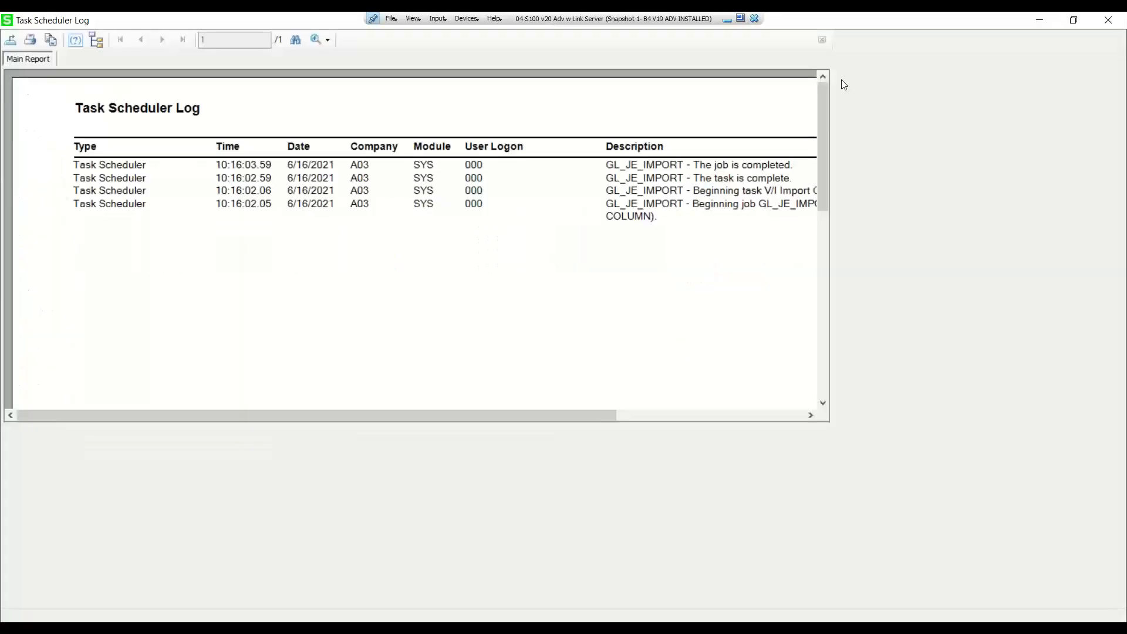
{"action": "left_click", "coordinate": [251, 169]}
{"action": "left_click", "coordinate": [270, 207]}
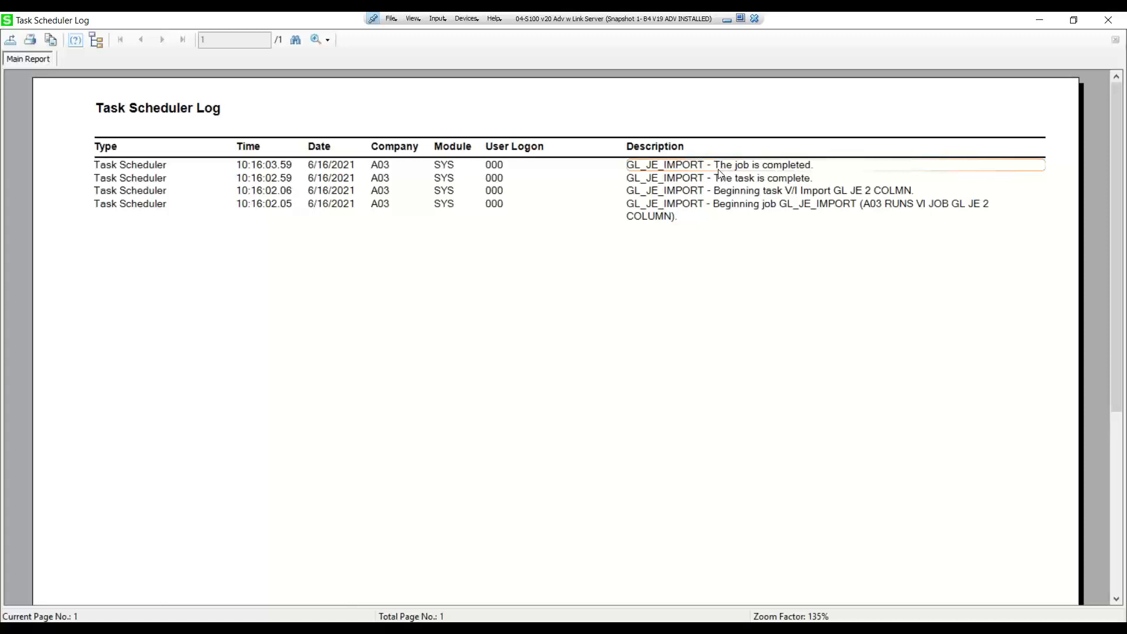
{"action": "left_click", "coordinate": [1107, 21]}
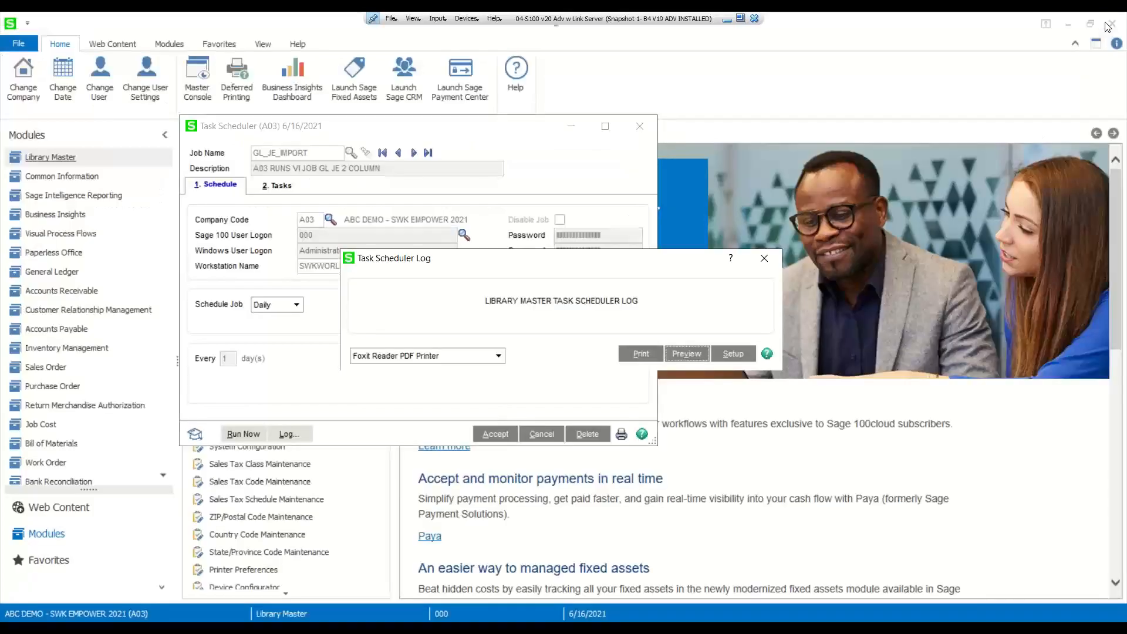
{"action": "left_click", "coordinate": [644, 131]}
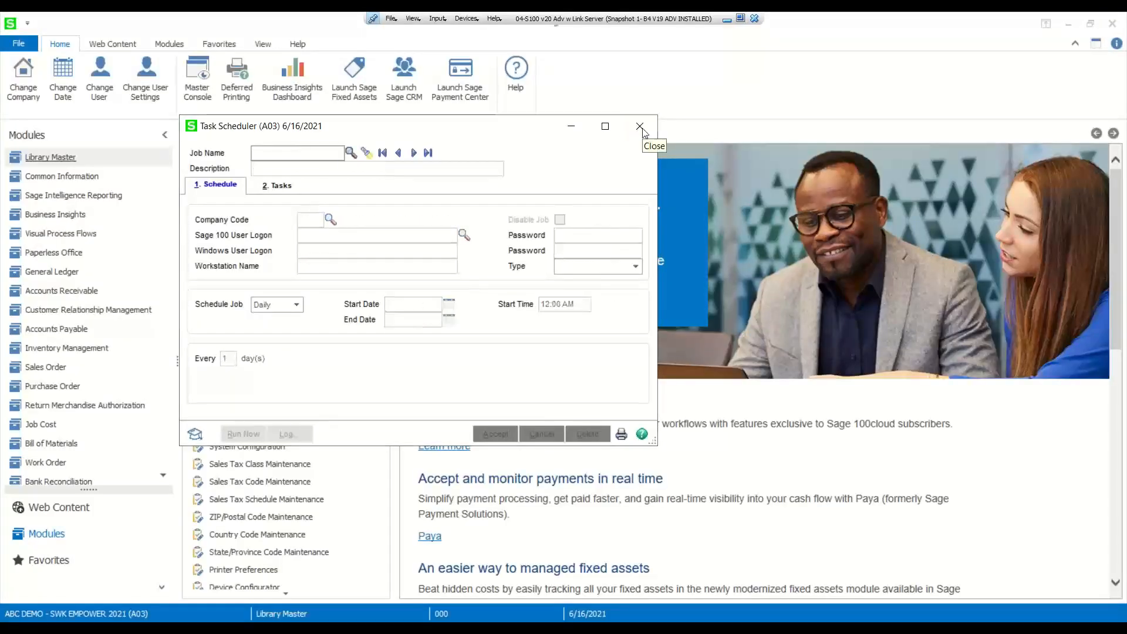
{"action": "left_click", "coordinate": [644, 132]}
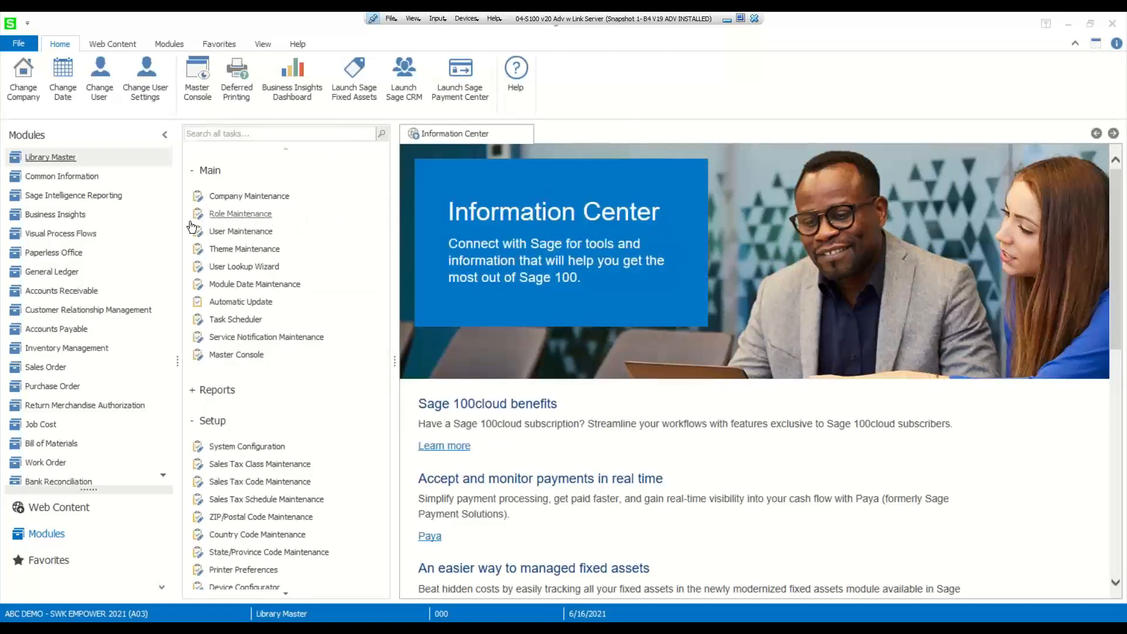
Open General Journal Entry in General Ledger, select the imported batch 00021 from the active batches, and accept it
{"action": "left_click", "coordinate": [35, 271]}
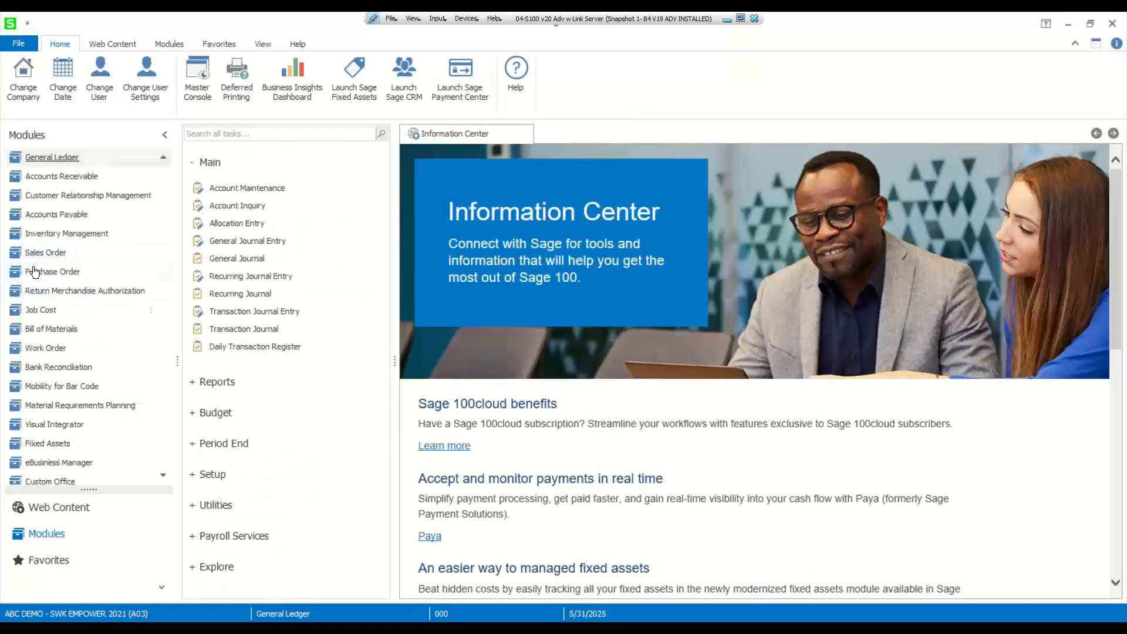
{"action": "left_click", "coordinate": [246, 246]}
{"action": "left_click", "coordinate": [246, 242]}
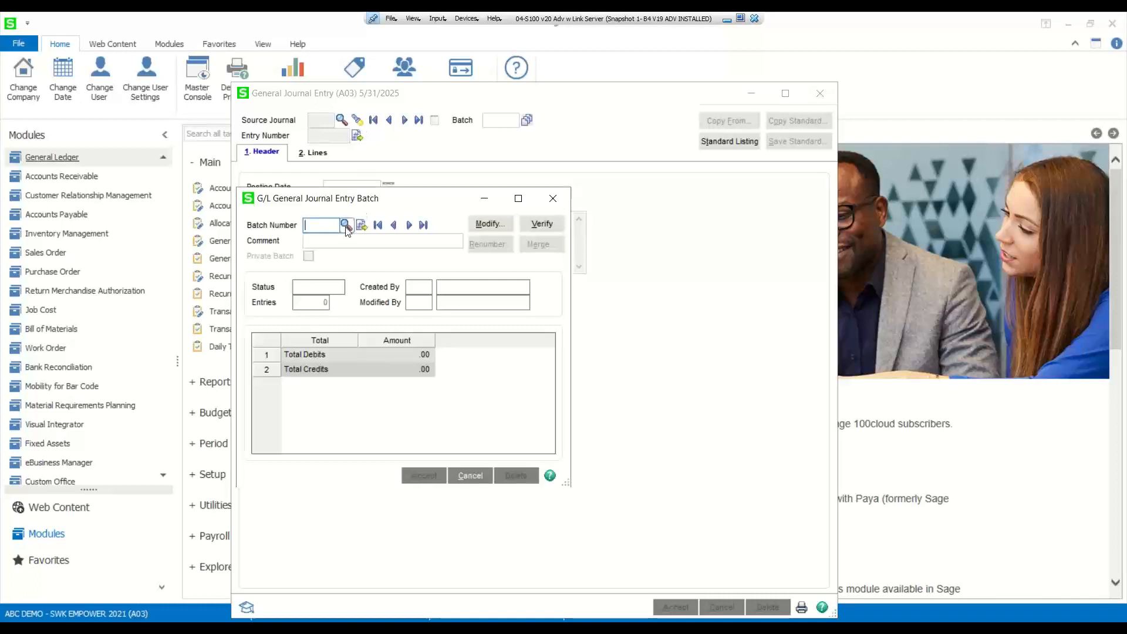
{"action": "left_click", "coordinate": [347, 227]}
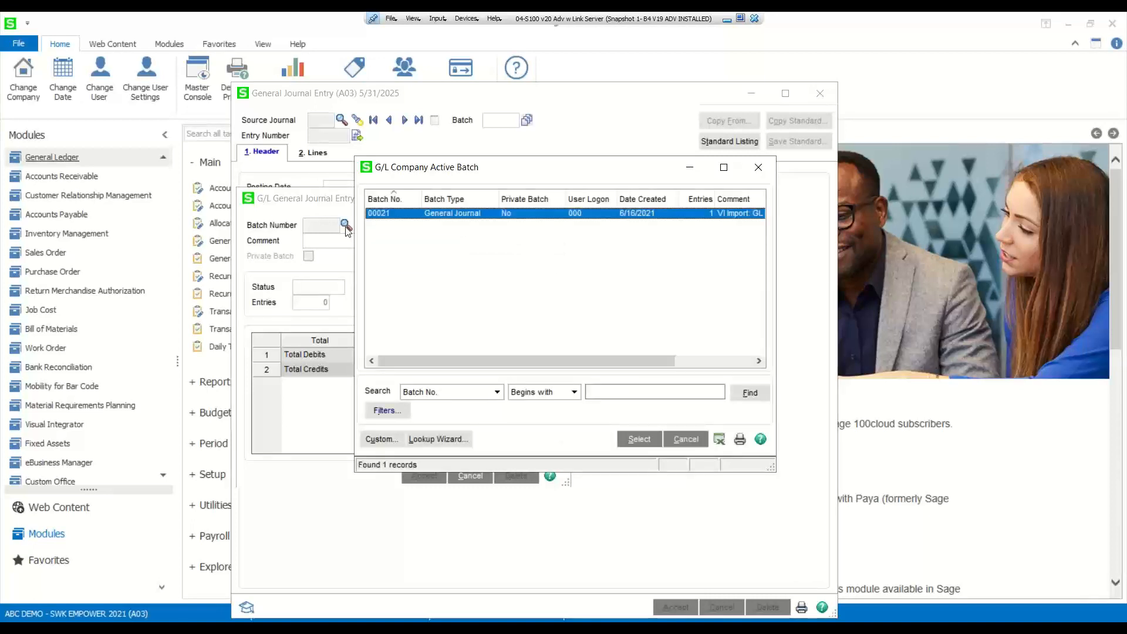
{"action": "double_click", "coordinate": [436, 217]}
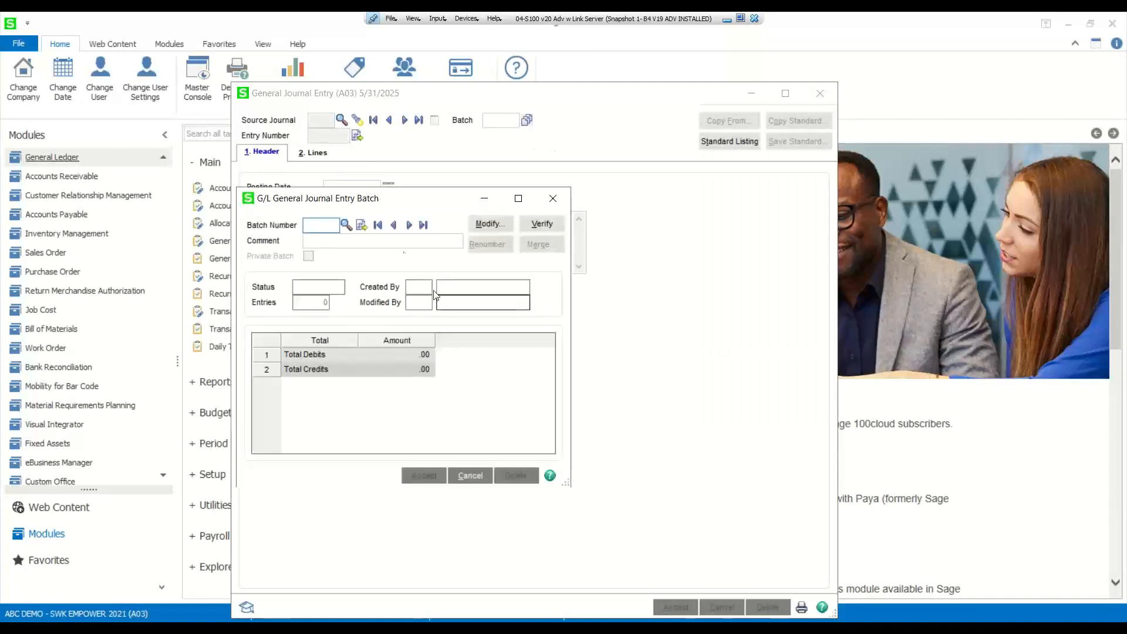
{"action": "left_click", "coordinate": [344, 228]}
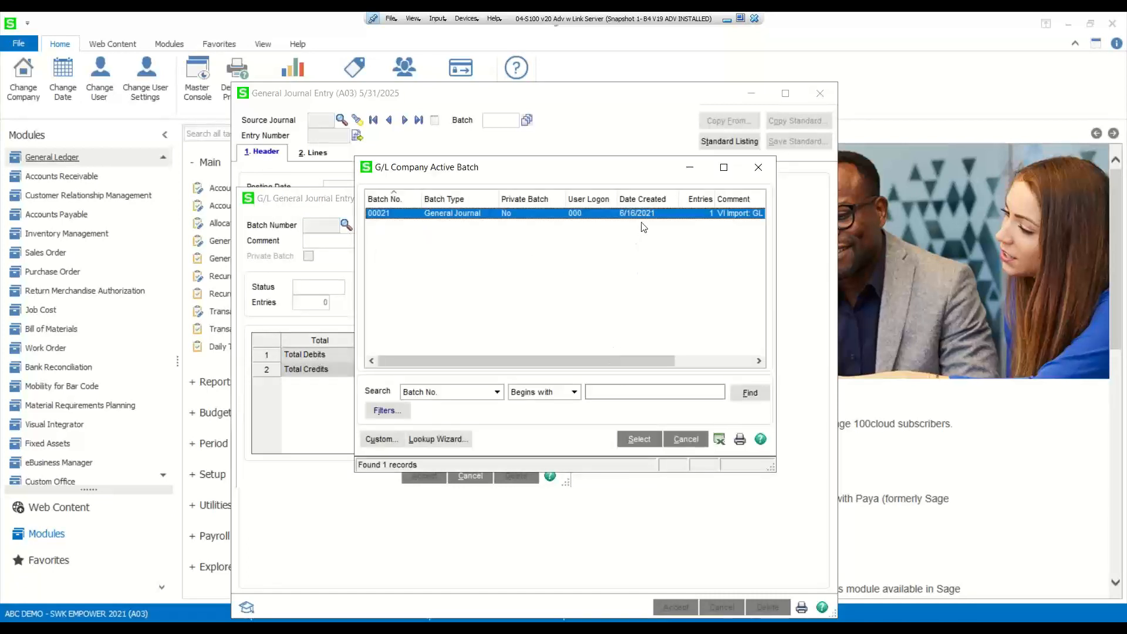
{"action": "left_click", "coordinate": [639, 439]}
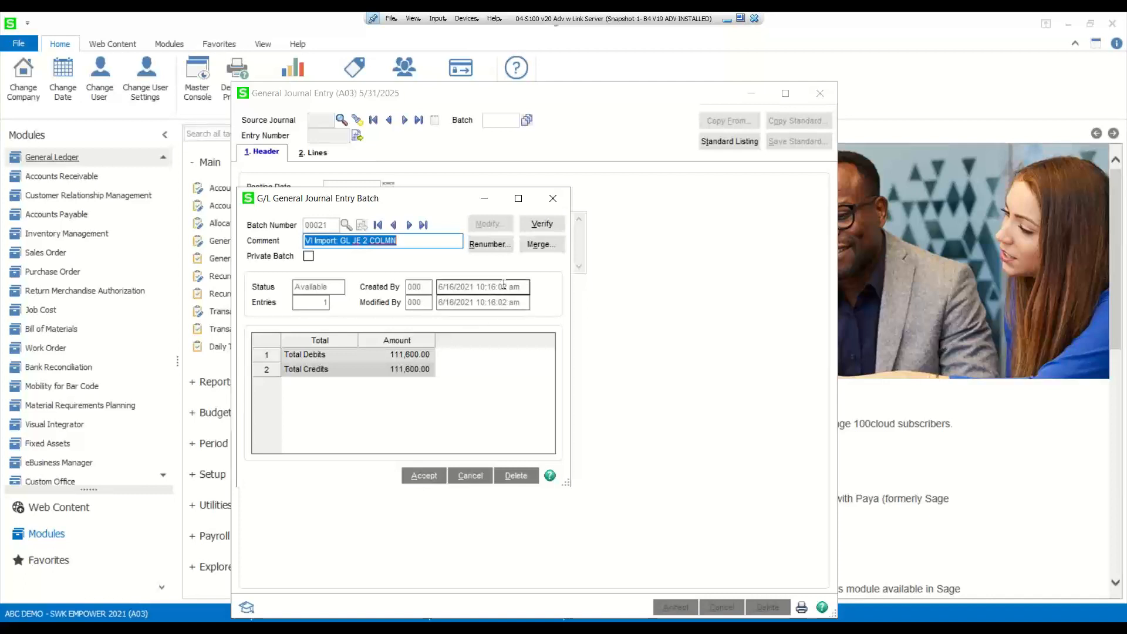
{"action": "left_click", "coordinate": [432, 474]}
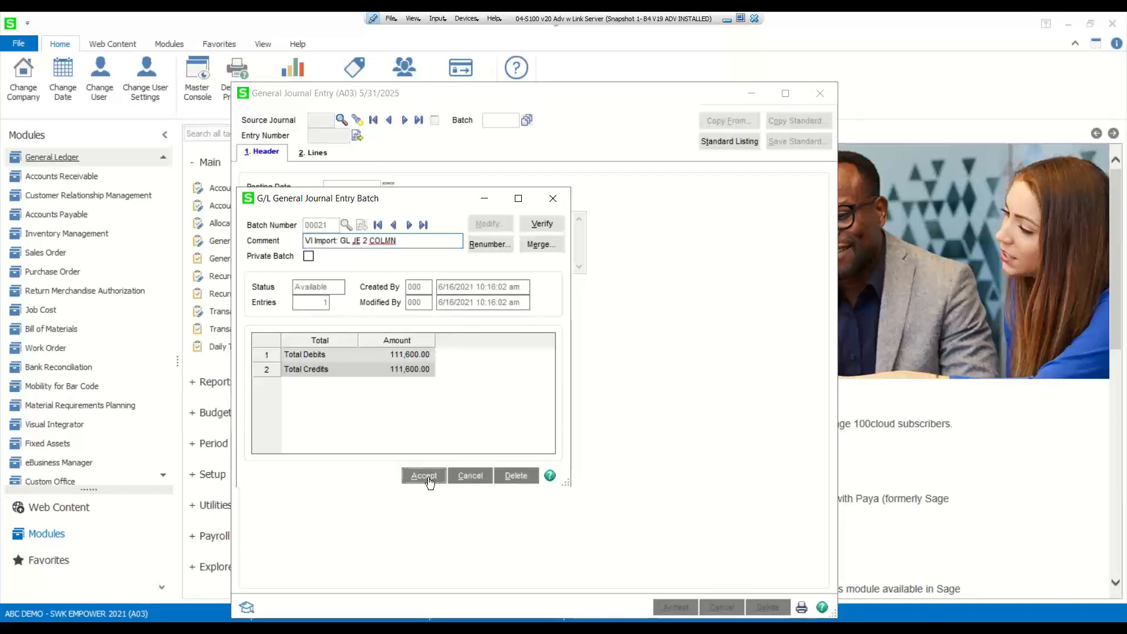
Open the VI IMPORTED journal entry 000021 from the batch and review its header and lines
{"action": "left_click", "coordinate": [359, 123]}
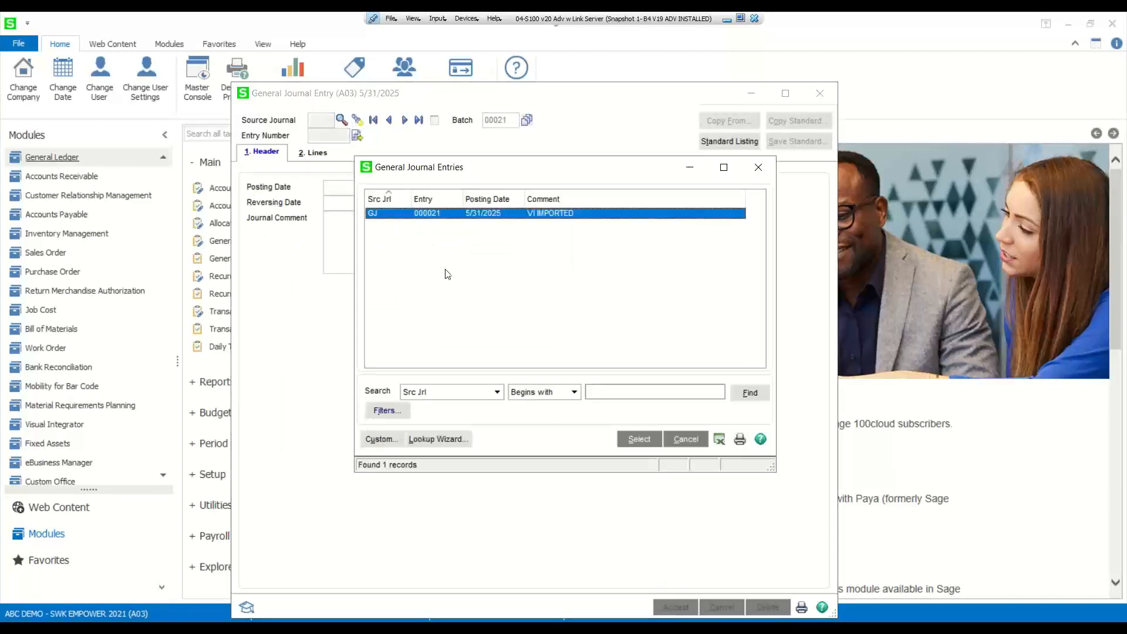
{"action": "left_click", "coordinate": [631, 444]}
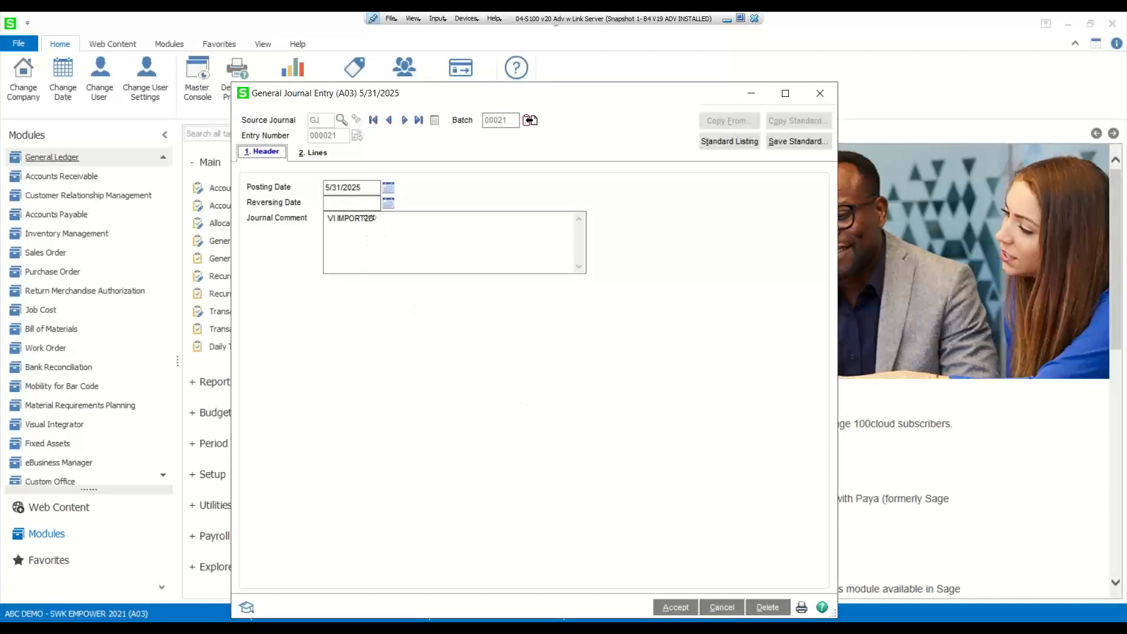
{"action": "left_click", "coordinate": [312, 153]}
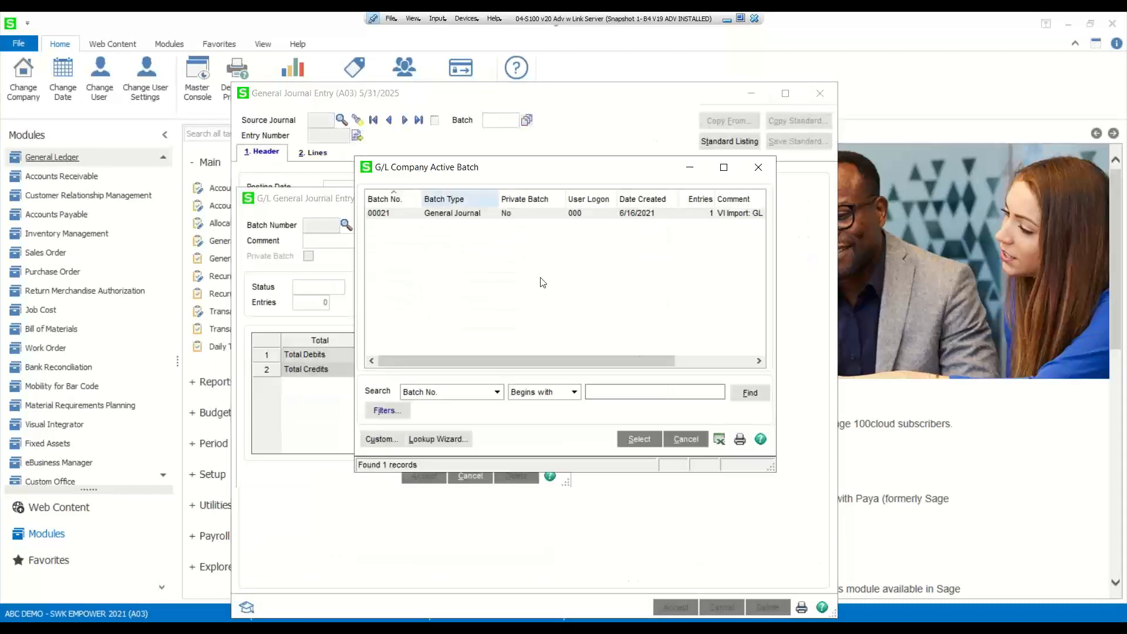
Cancel the active batch lookup, then close the journal entry batch window and General Journal Entry
{"action": "left_click", "coordinate": [684, 439]}
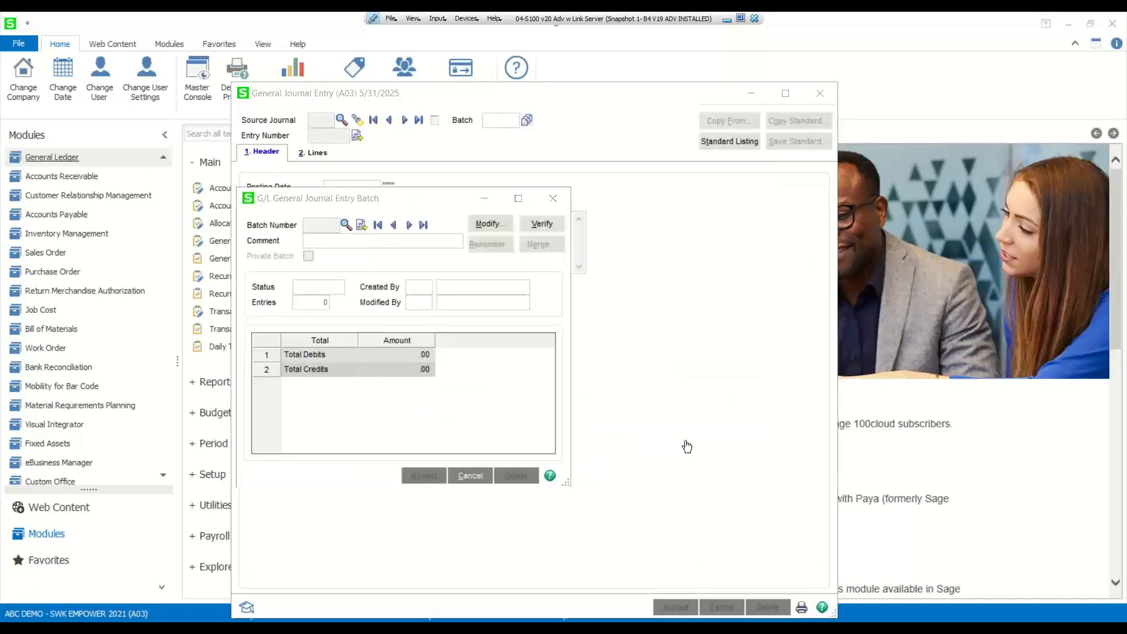
{"action": "left_click", "coordinate": [553, 198]}
{"action": "left_click", "coordinate": [822, 99]}
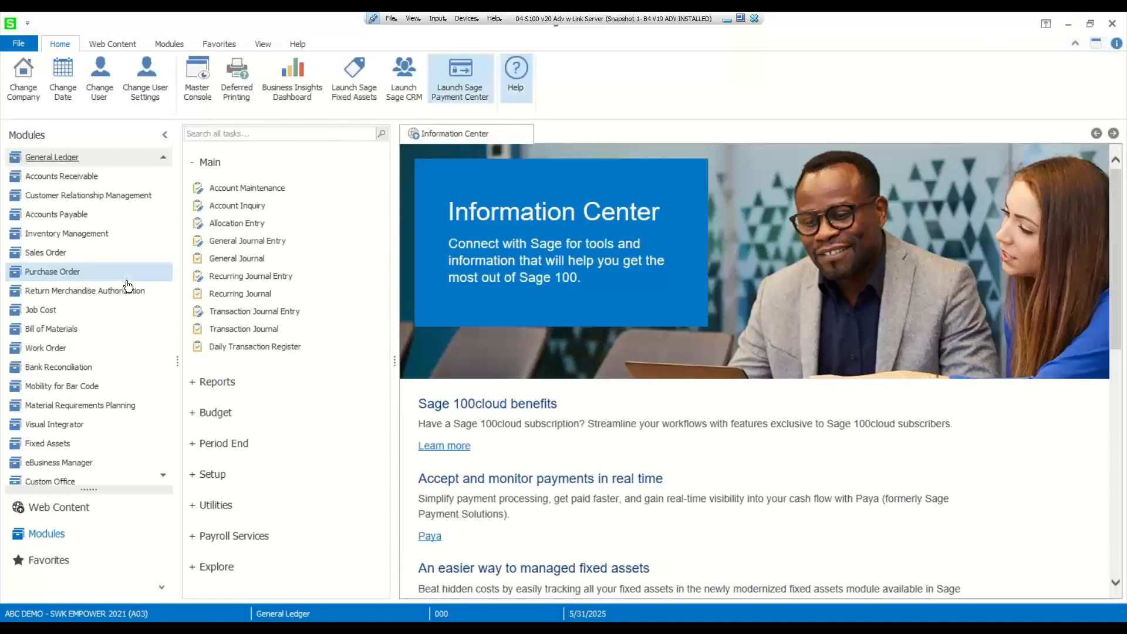
Open the Sales Order module and look through its standard reports, then collapse the report list
{"action": "left_click", "coordinate": [57, 257]}
{"action": "left_click", "coordinate": [212, 175]}
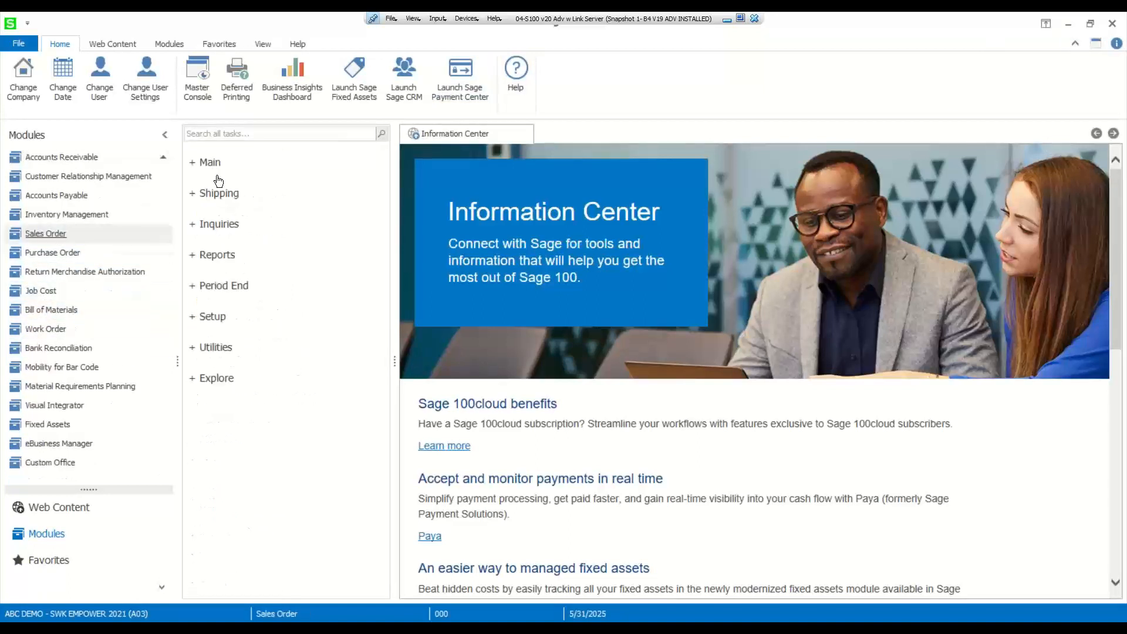
{"action": "left_click", "coordinate": [212, 255]}
{"action": "scroll", "coordinate": [250, 257], "scroll_direction": "down", "scroll_amount": 1}
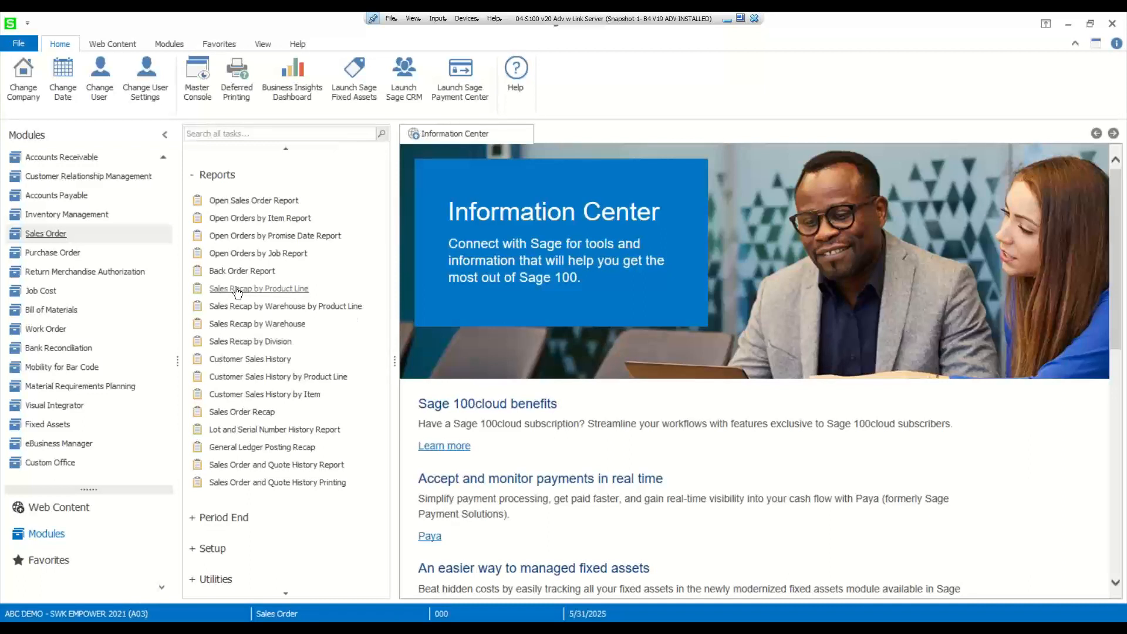
{"action": "scroll", "coordinate": [192, 288], "scroll_direction": "up", "scroll_amount": 2}
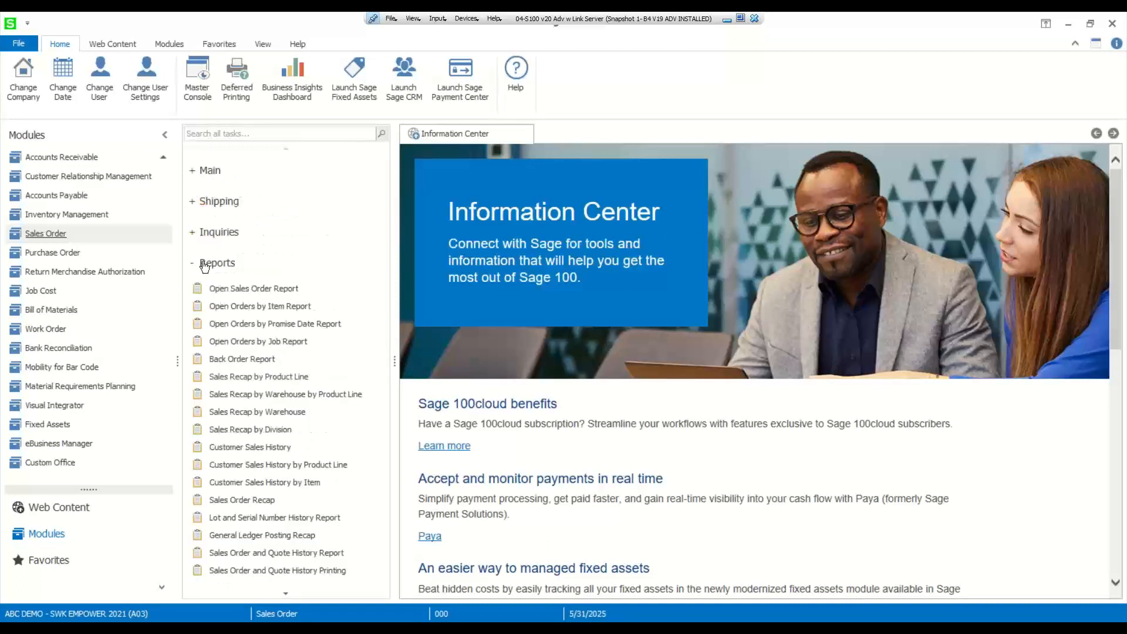
{"action": "left_click", "coordinate": [203, 262]}
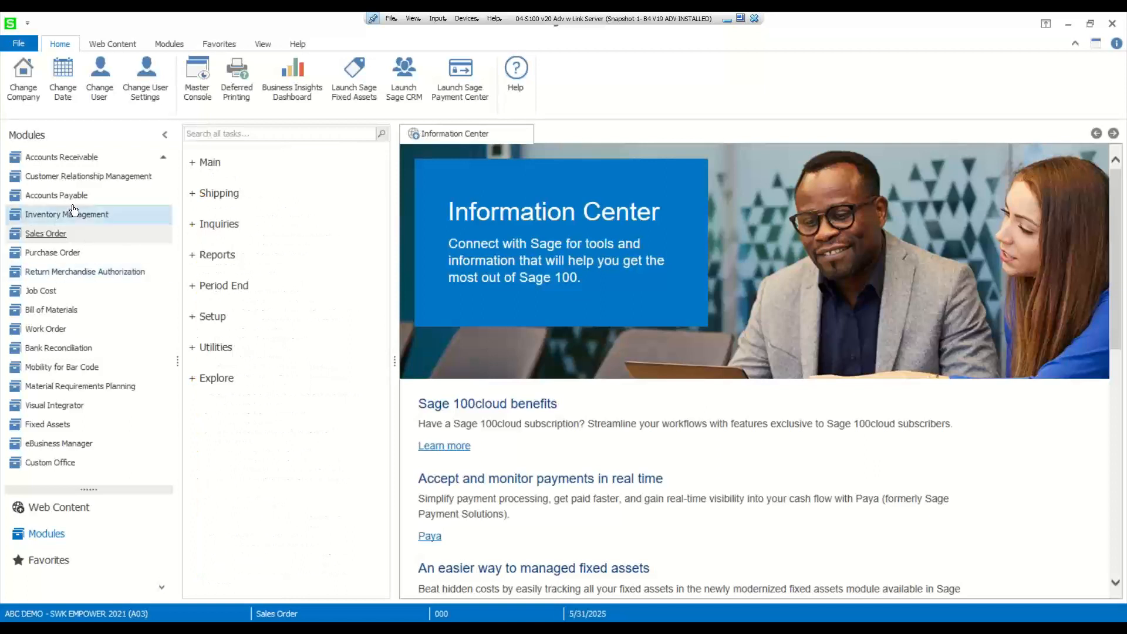
Preview the Credit Available custom report in Accounts Receivable for company A03, then close the preview
{"action": "scroll", "coordinate": [74, 197], "scroll_direction": "up", "scroll_amount": 2}
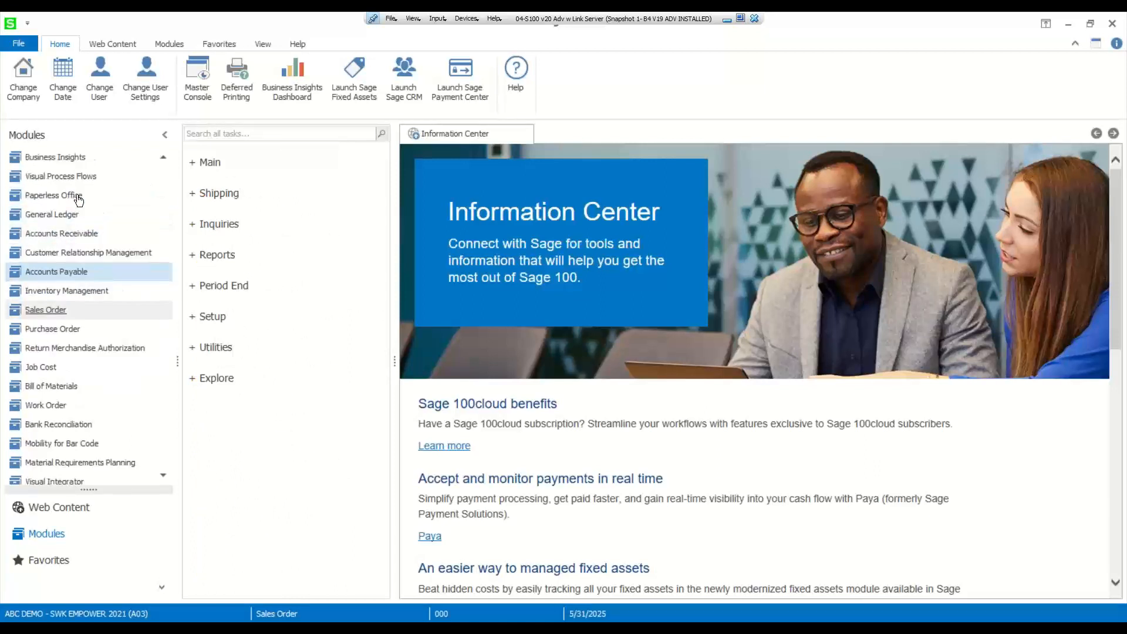
{"action": "left_click", "coordinate": [76, 235]}
{"action": "left_click", "coordinate": [205, 164]}
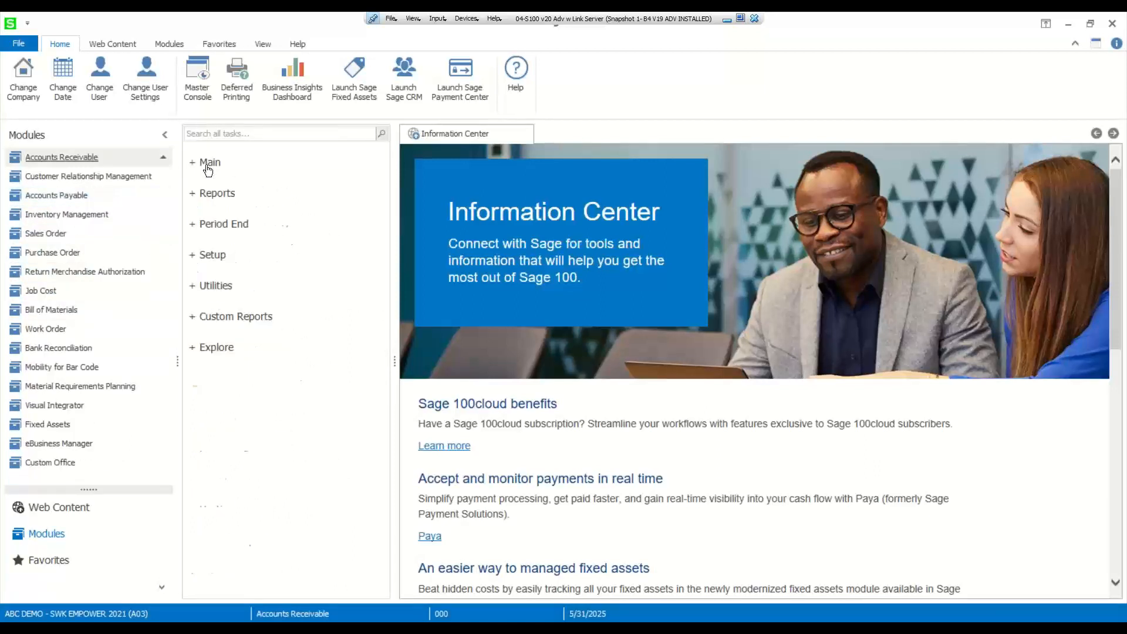
{"action": "left_click", "coordinate": [226, 320]}
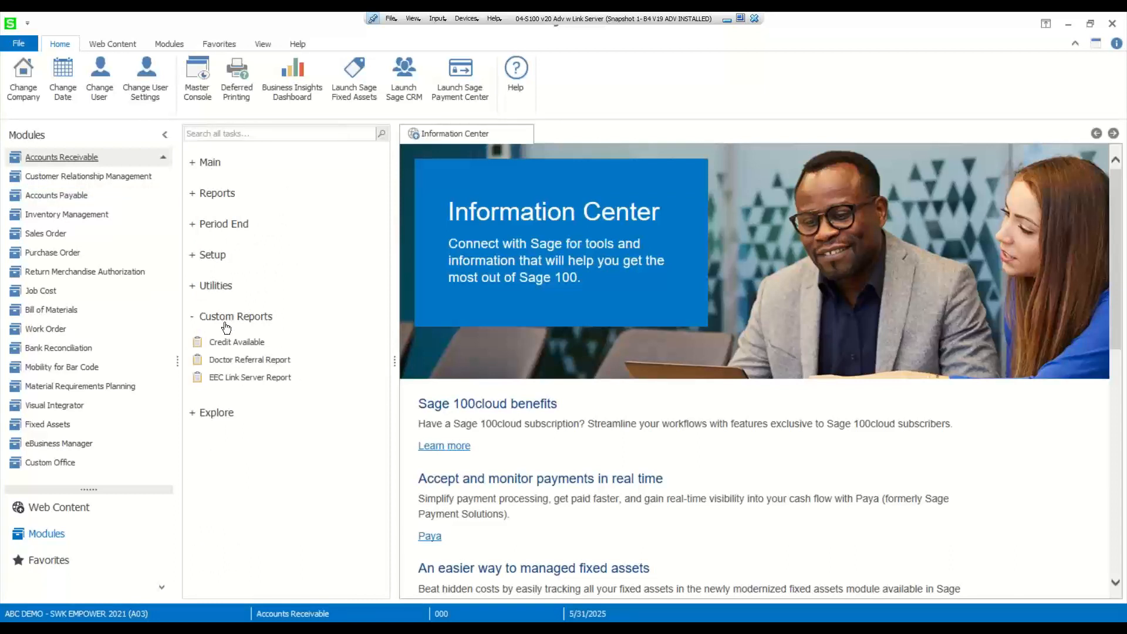
{"action": "left_click", "coordinate": [245, 346]}
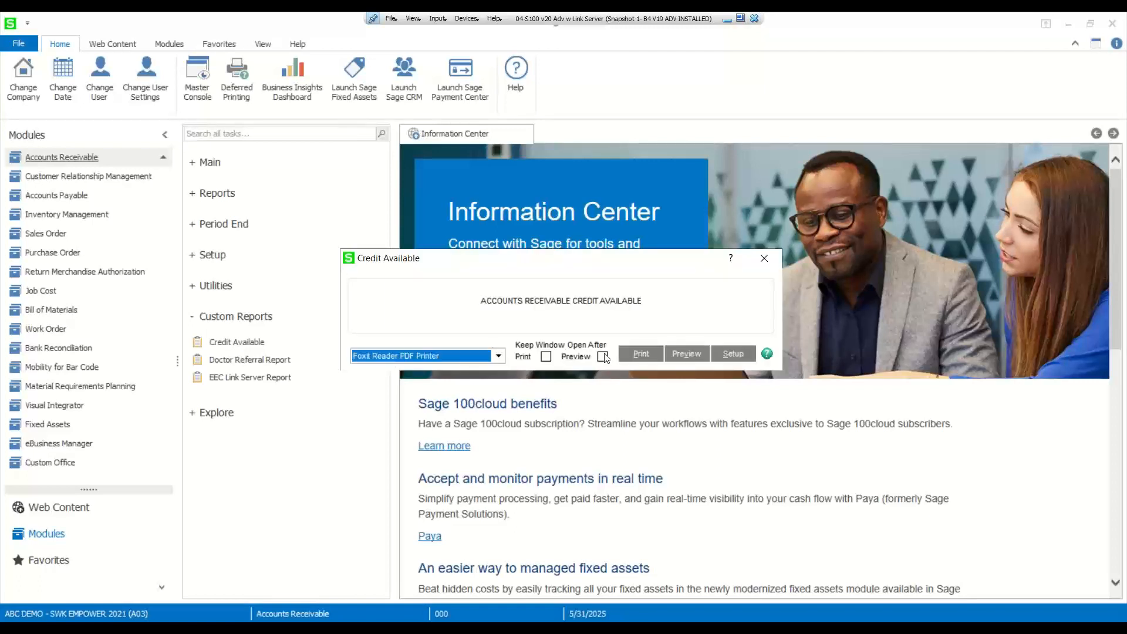
{"action": "left_click", "coordinate": [687, 356]}
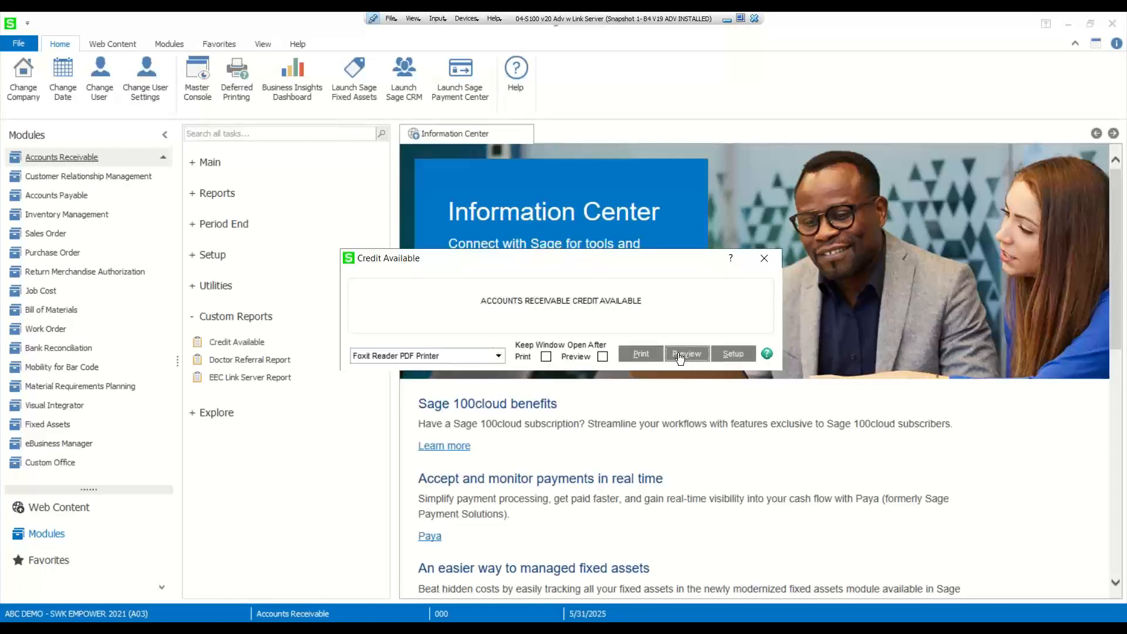
{"action": "left_click", "coordinate": [680, 355]}
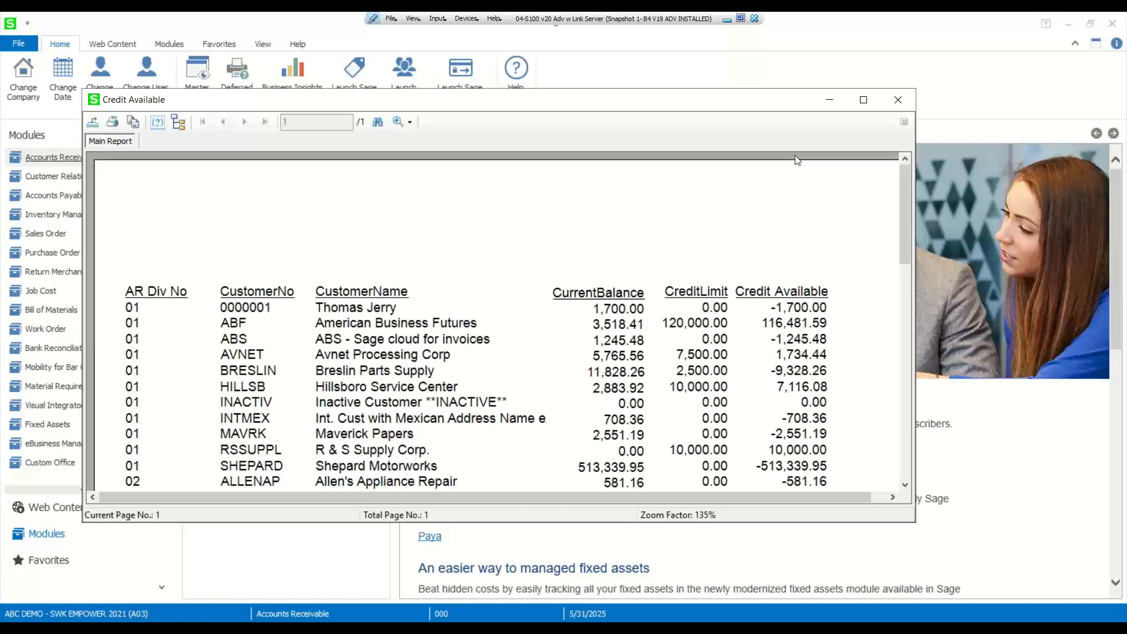
{"action": "left_click", "coordinate": [893, 98]}
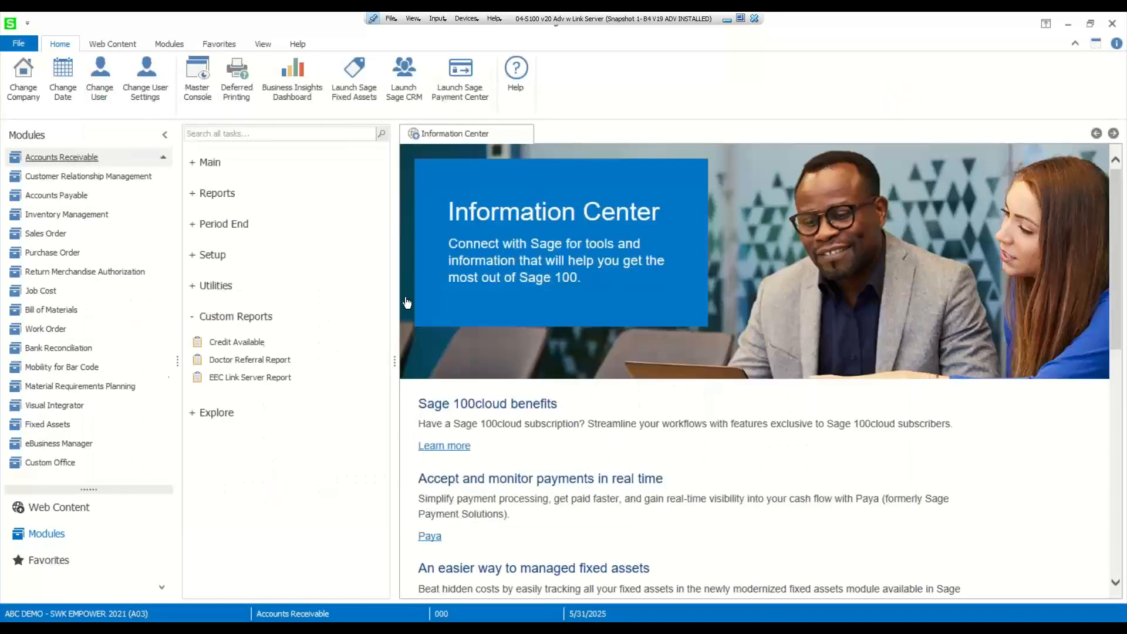
Switch to company XYZ and set the Accounts Receivable accounting date to 5/31/2025
{"action": "double_click", "coordinate": [149, 612]}
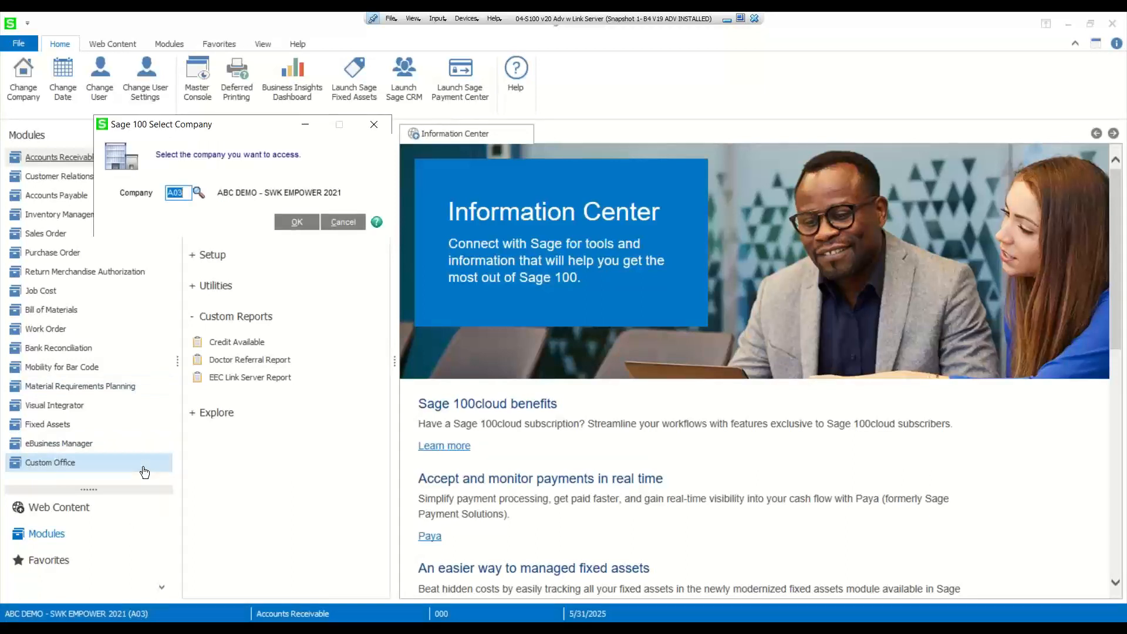
{"action": "type", "text": "XYZ"}
{"action": "key", "text": "Return"}
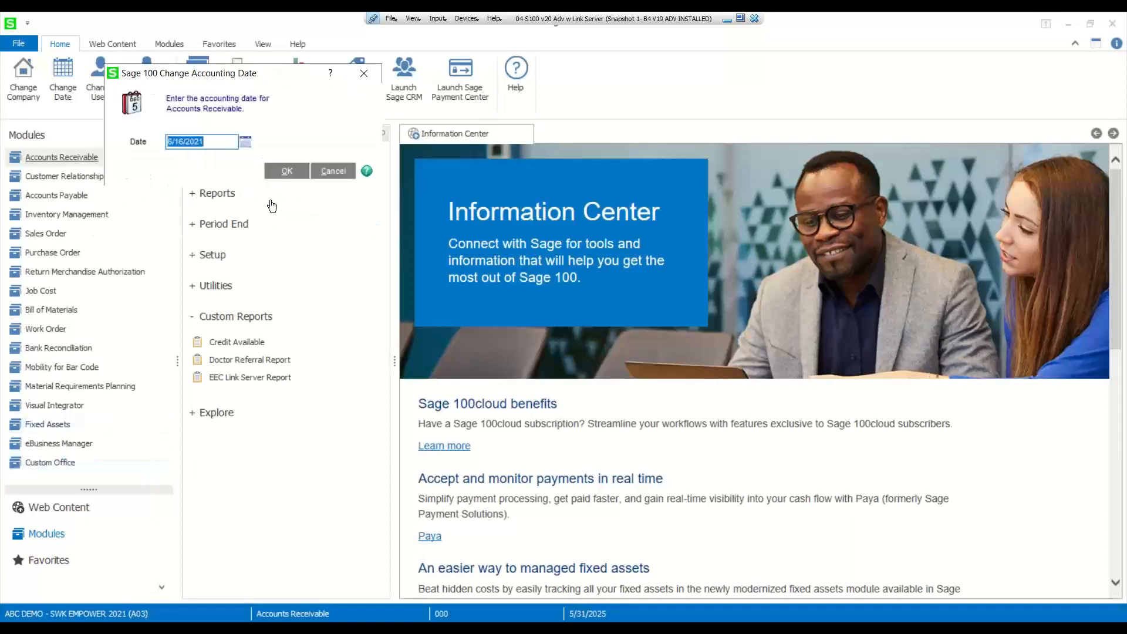
{"action": "type", "text": "5/"}
{"action": "type", "text": "31/2025"}
{"action": "key", "text": "Return"}
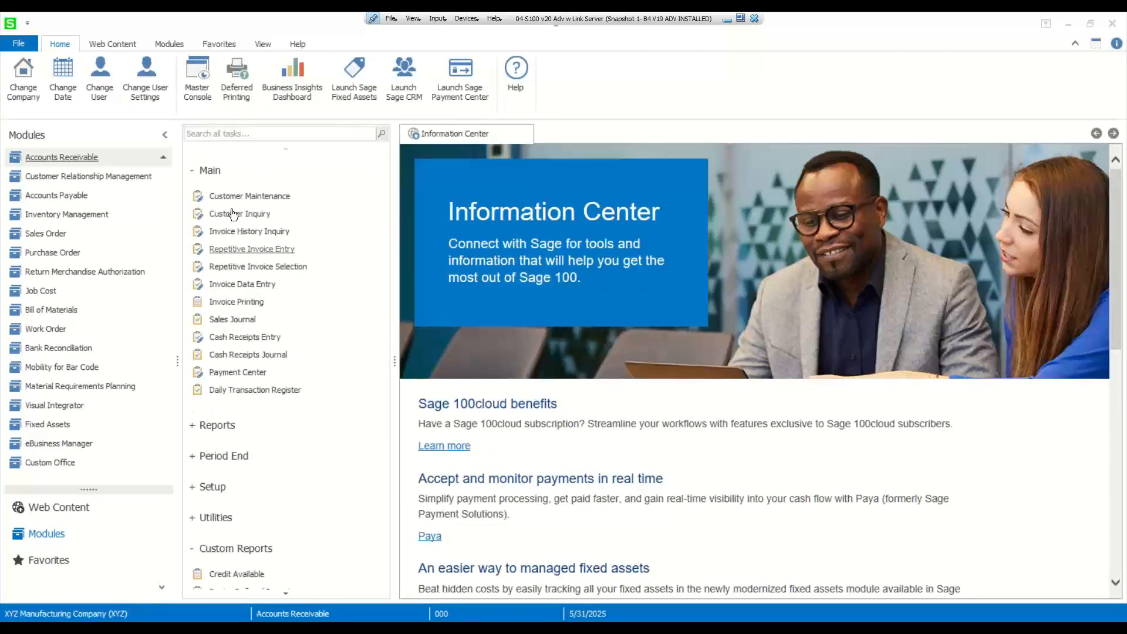
Preview the Credit Available custom report for company XYZ, then close the preview
{"action": "left_click", "coordinate": [209, 171]}
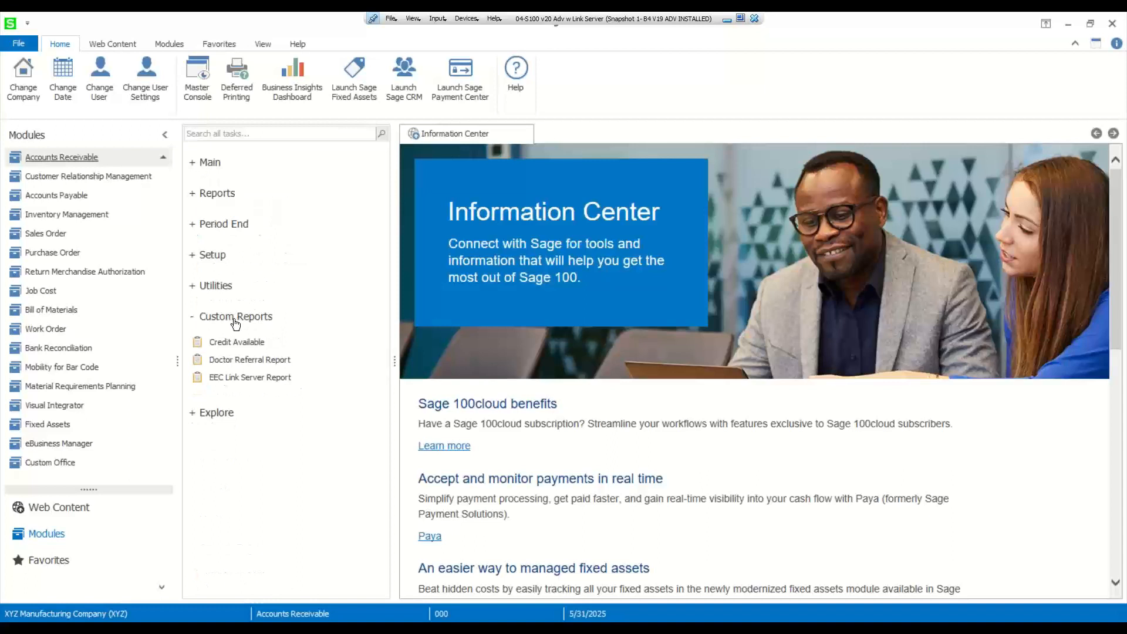
{"action": "left_click", "coordinate": [255, 345]}
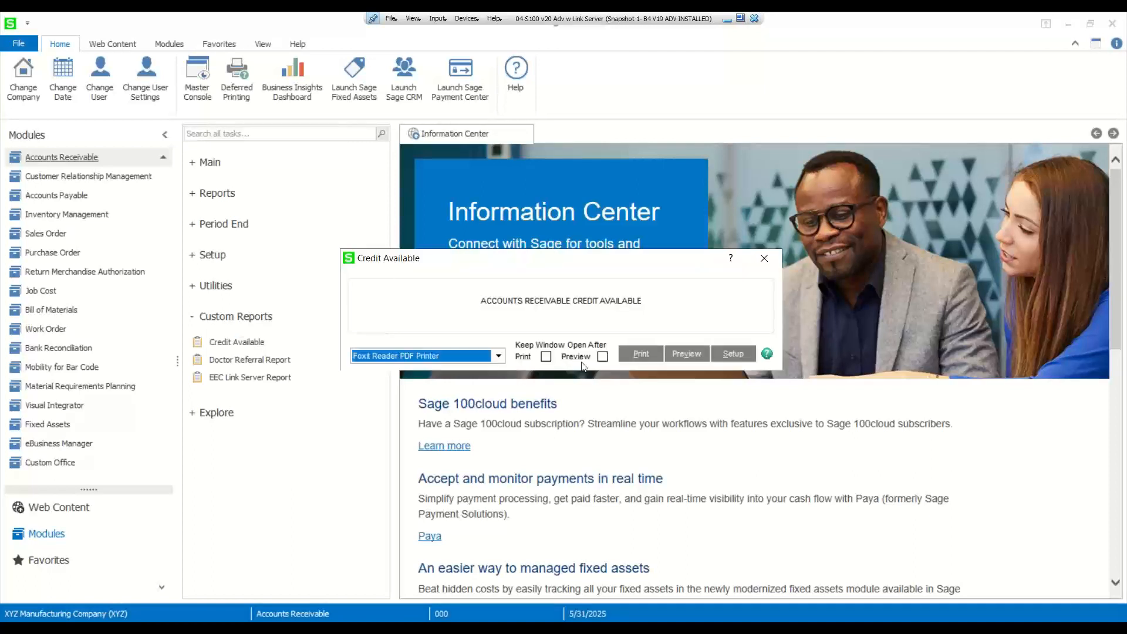
{"action": "left_click", "coordinate": [685, 354]}
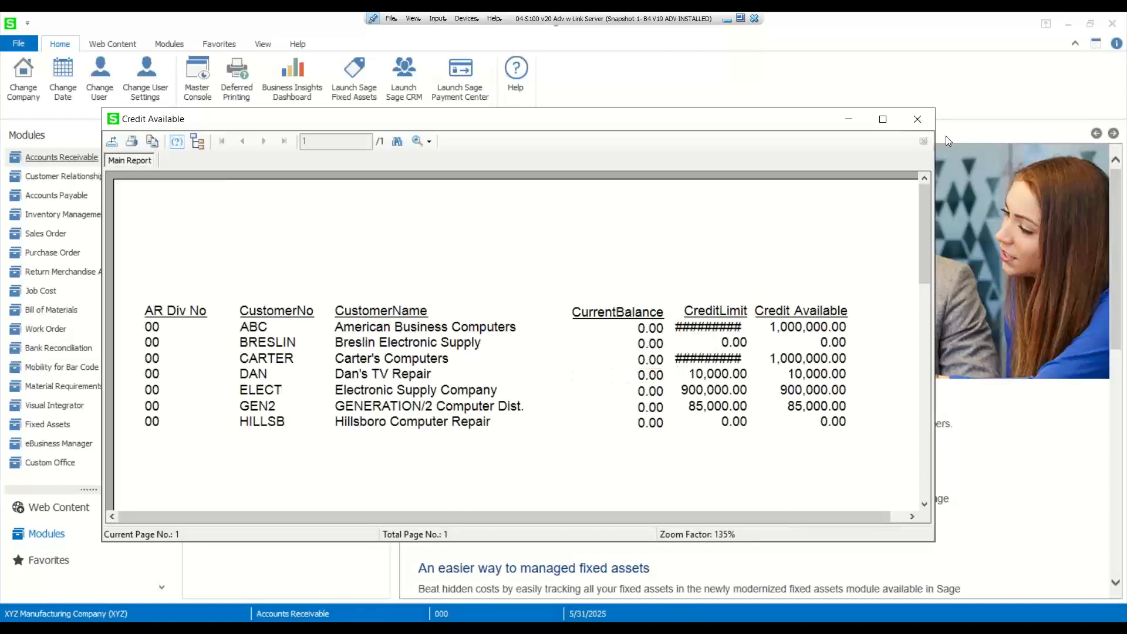
{"action": "left_click", "coordinate": [917, 120]}
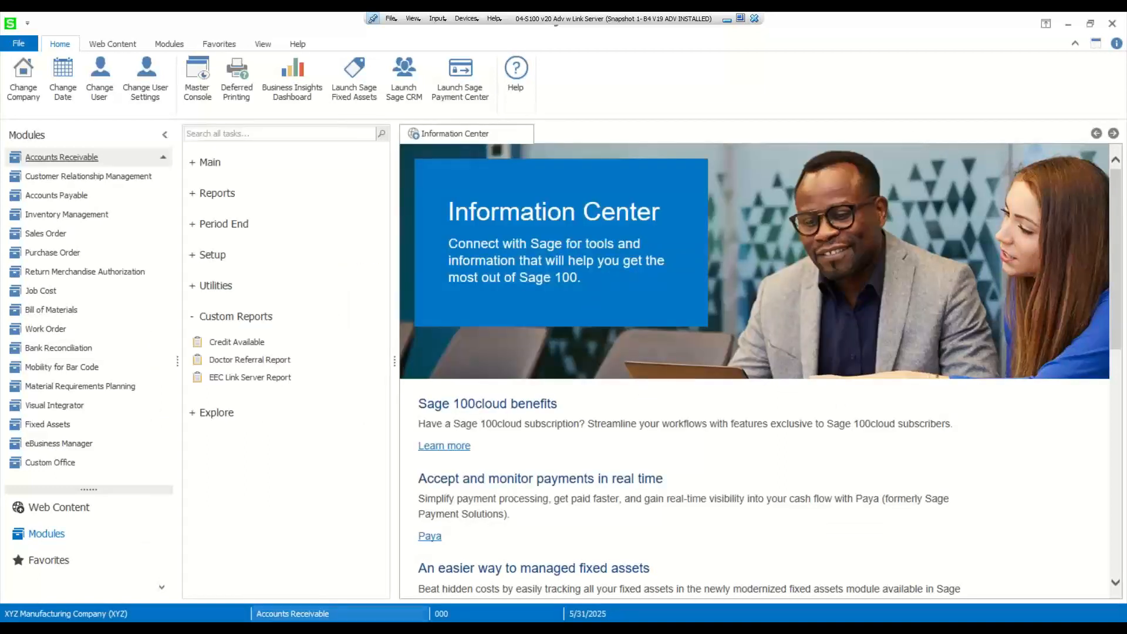
Switch the active company back to A03
{"action": "double_click", "coordinate": [117, 614]}
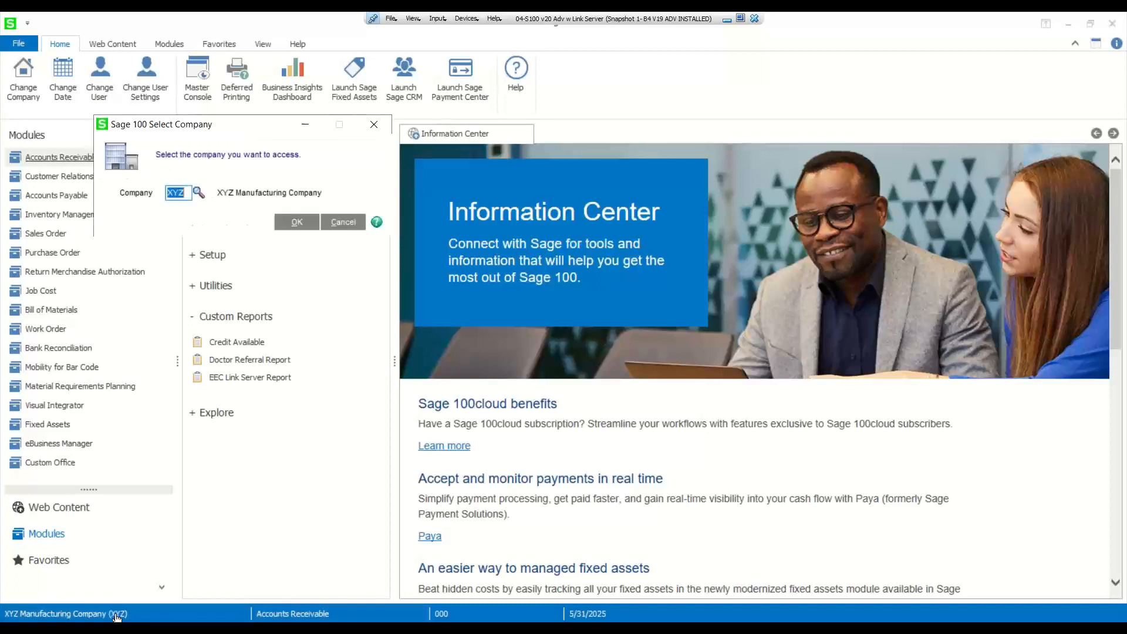
{"action": "type", "text": "A03"}
{"action": "key", "text": "Tab"}
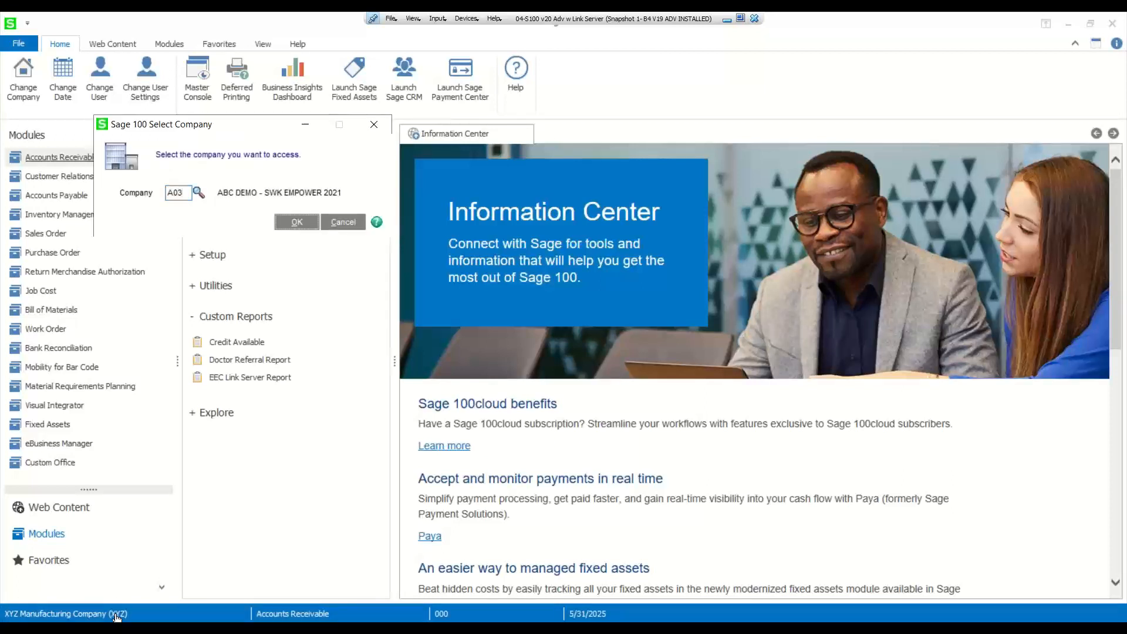
{"action": "key", "text": "Return"}
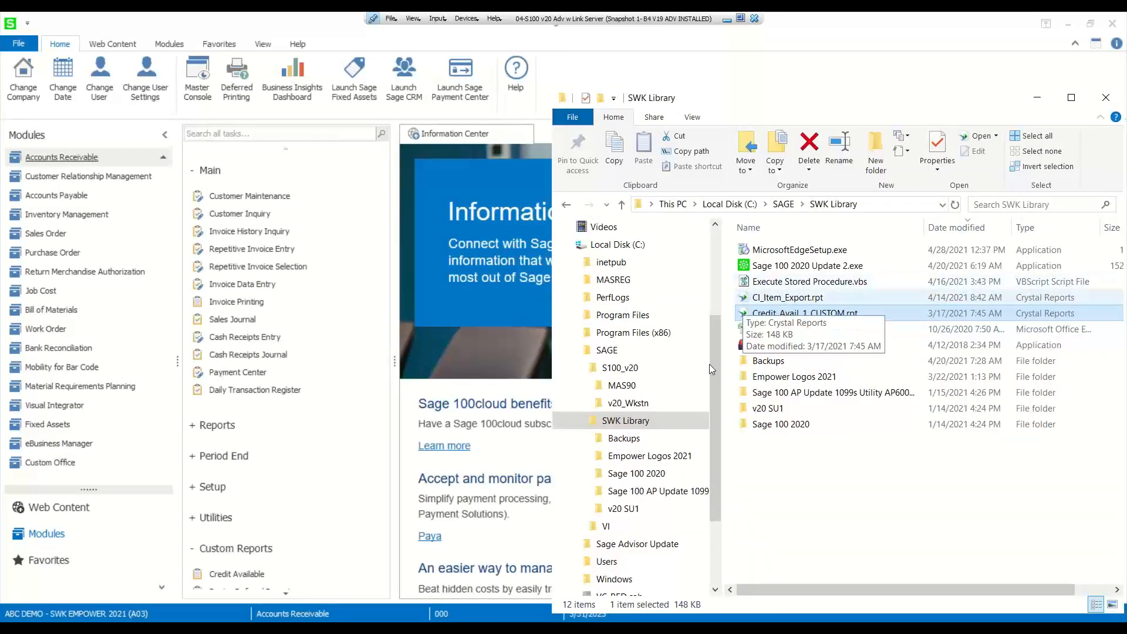
In File Explorer, open the Reports folder under S100_v20\MAS90 to examine where the custom Crystal report files are stored
{"action": "left_click", "coordinate": [623, 387]}
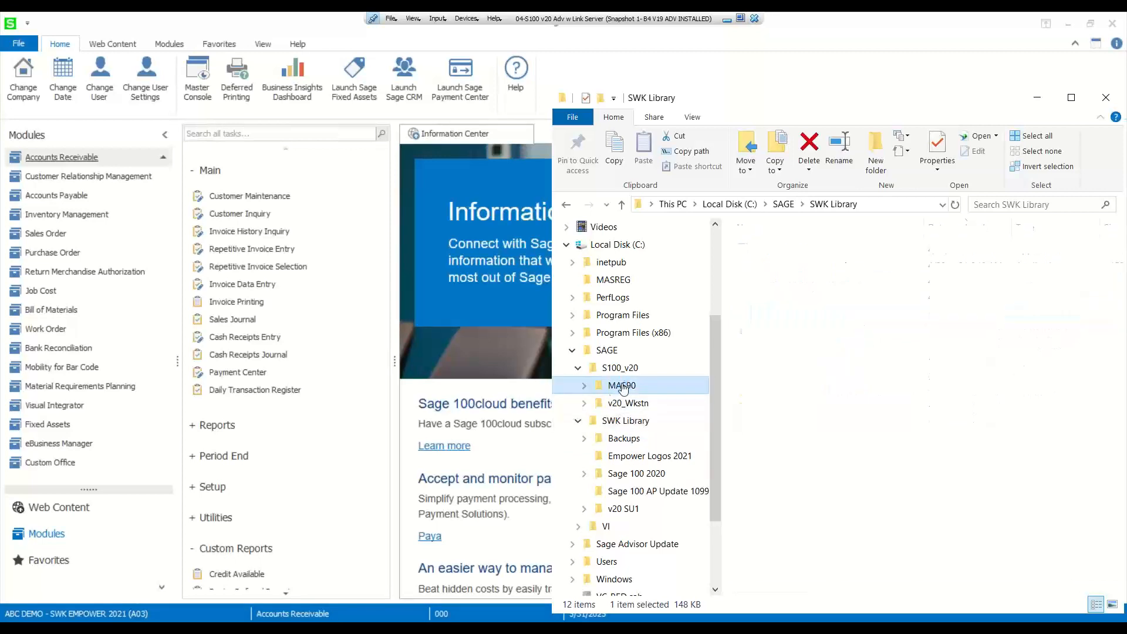
{"action": "left_click", "coordinate": [584, 386]}
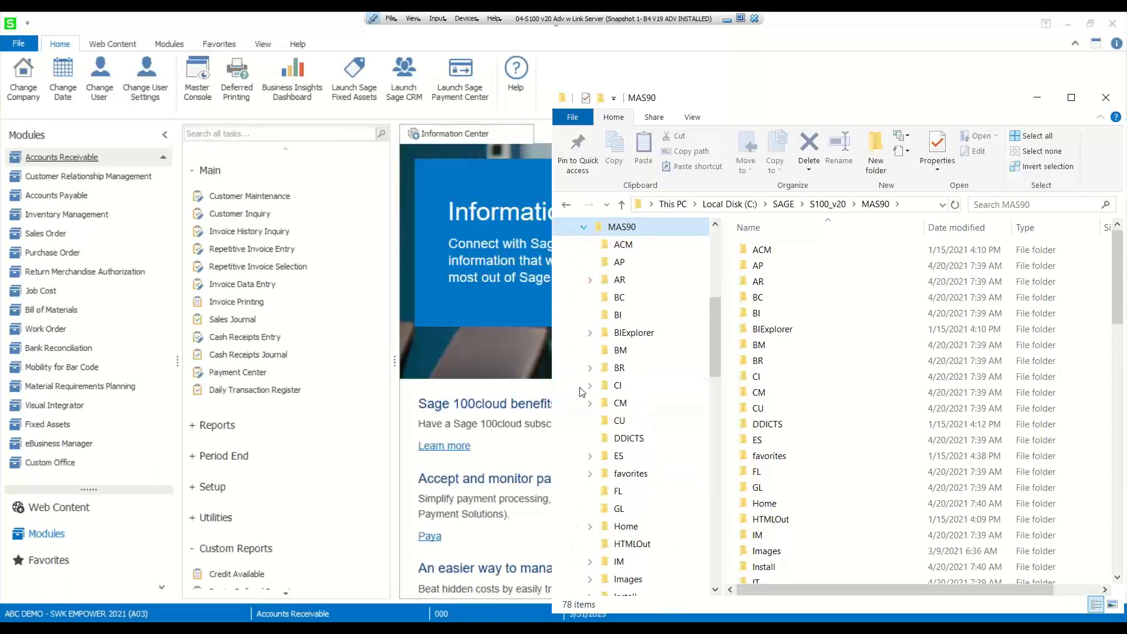
{"action": "scroll", "coordinate": [584, 399], "scroll_direction": "down", "scroll_amount": 6}
{"action": "scroll", "coordinate": [580, 410], "scroll_direction": "down", "scroll_amount": 8}
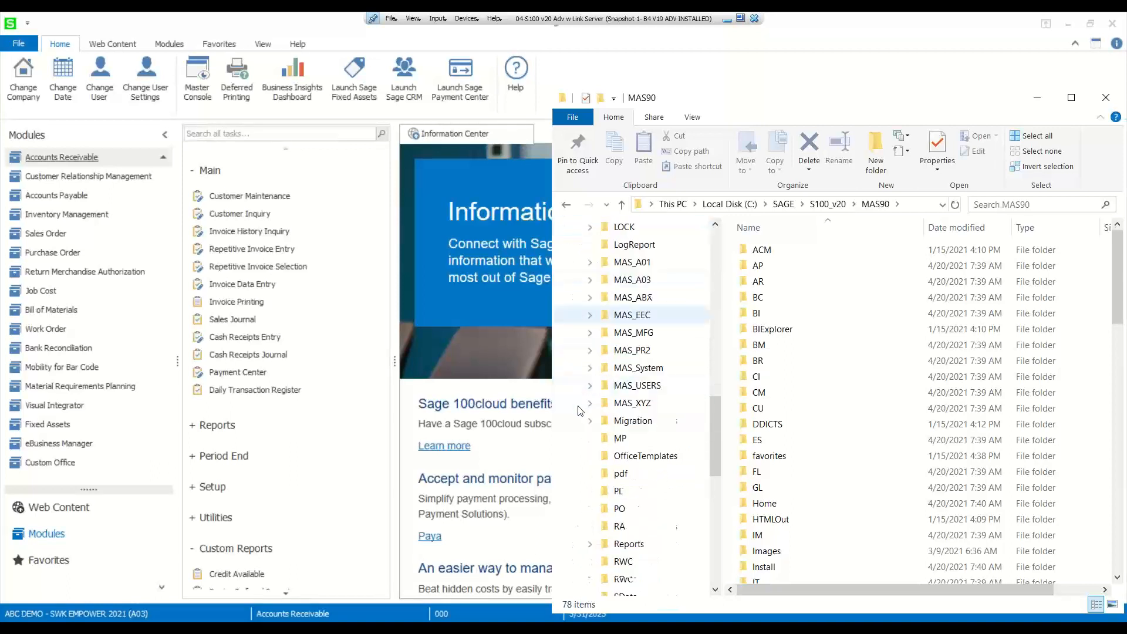
{"action": "scroll", "coordinate": [581, 410], "scroll_direction": "down", "scroll_amount": 2}
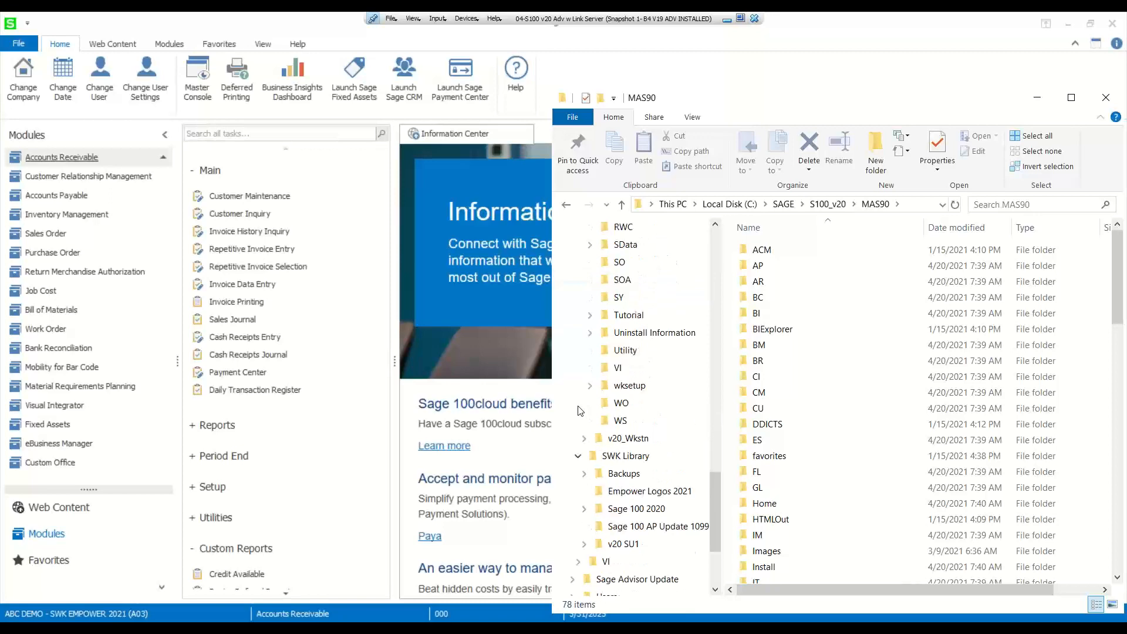
{"action": "scroll", "coordinate": [582, 405], "scroll_direction": "up", "scroll_amount": 2}
{"action": "left_click", "coordinate": [624, 317]}
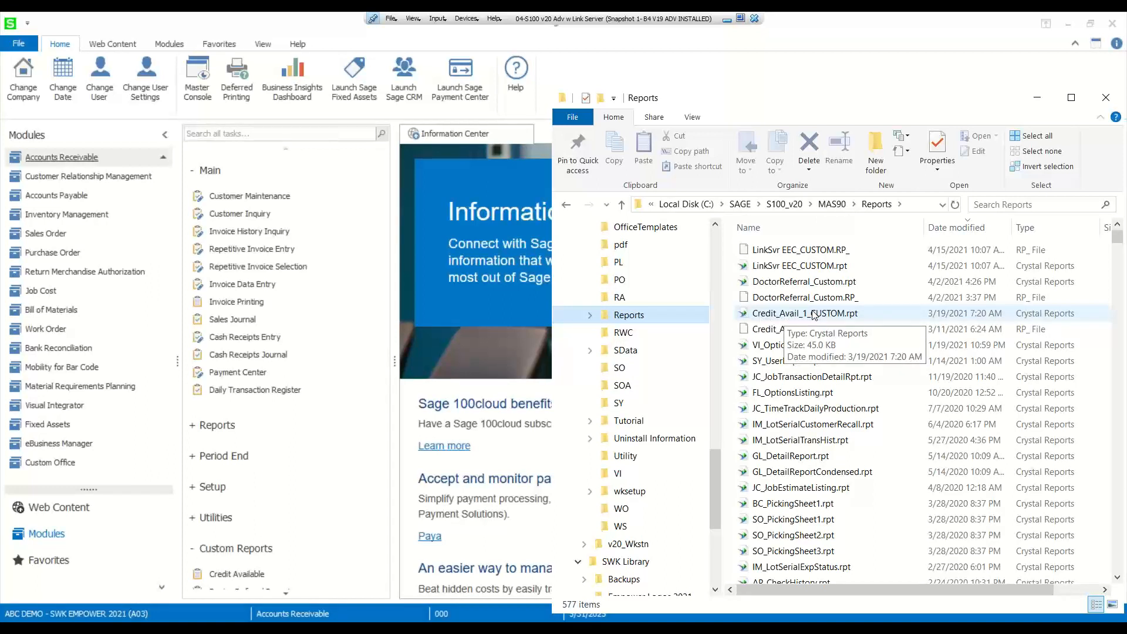
Copy the Credit_Avail_1_CUSTOM.rpt file from the SWK Library folder
{"action": "left_click_drag", "start_coordinate": [714, 509], "coordinate": [718, 543]}
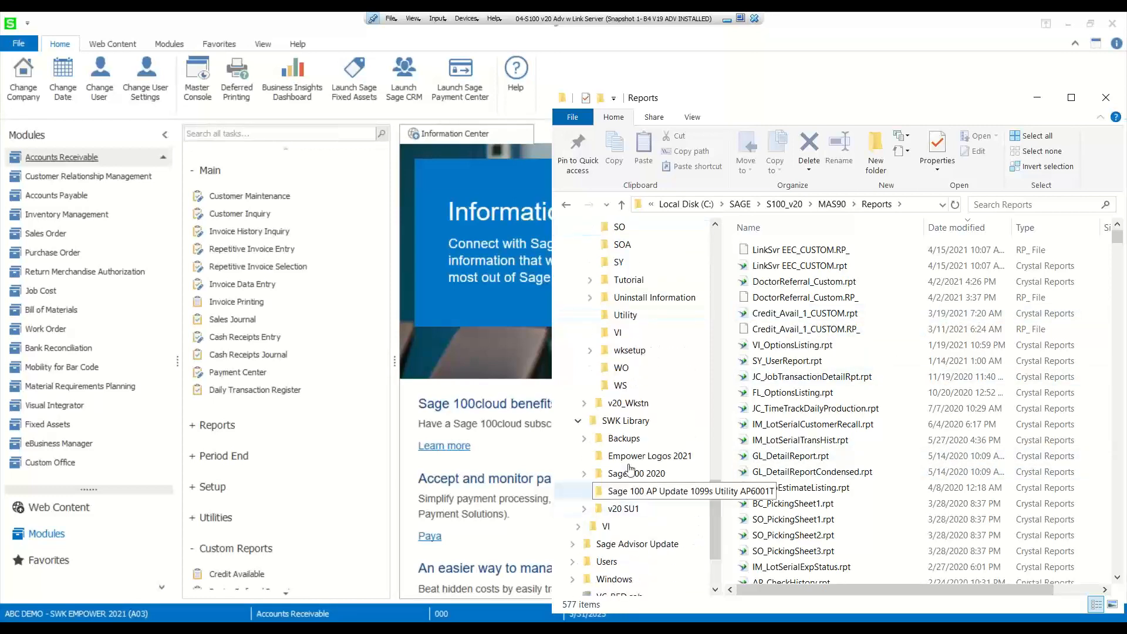
{"action": "left_click", "coordinate": [627, 421]}
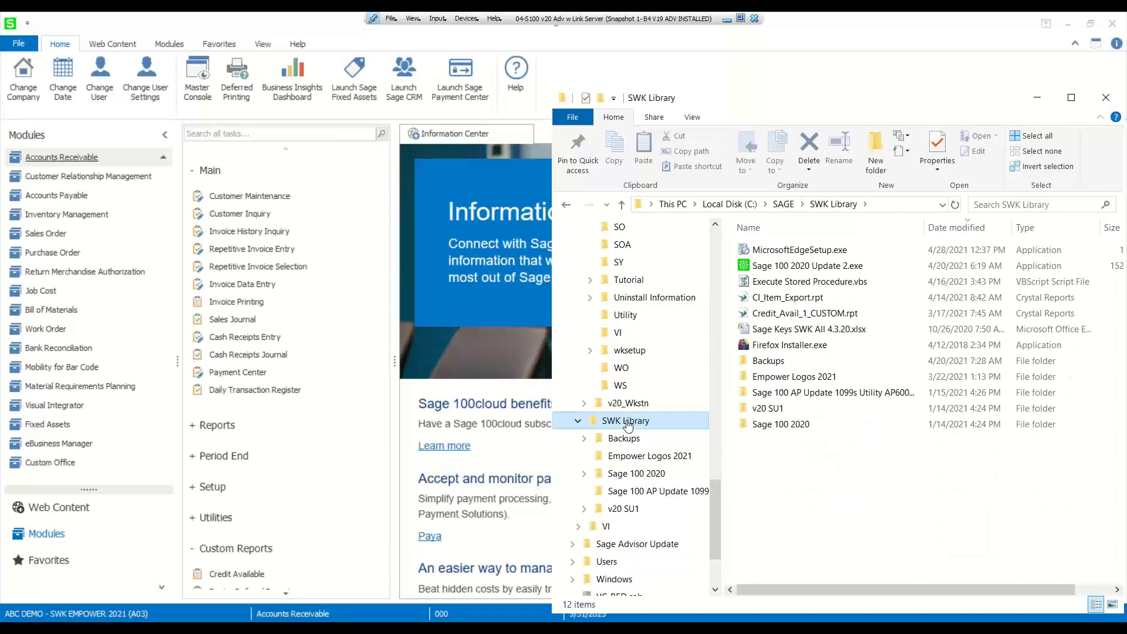
{"action": "left_click", "coordinate": [794, 317]}
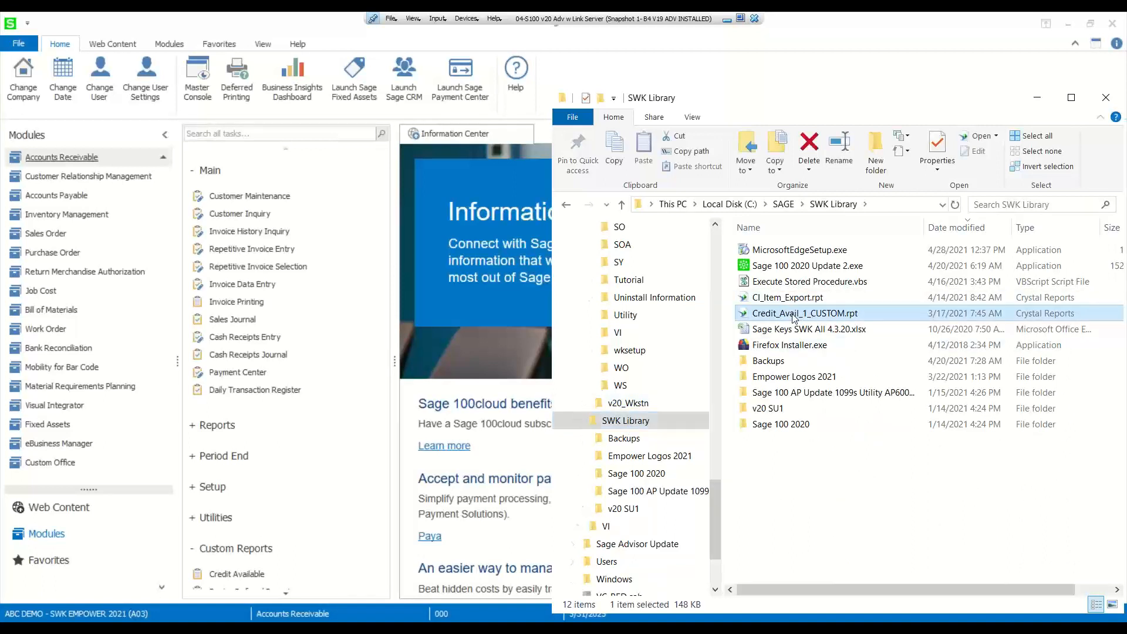
{"action": "right_click", "coordinate": [794, 317]}
{"action": "left_click", "coordinate": [819, 451]}
Paste Credit_Avail_1_CUSTOM.rpt into the Reports folder under MAS_A03 and close its design in Crystal Reports
{"action": "left_click_drag", "start_coordinate": [716, 498], "coordinate": [724, 394]}
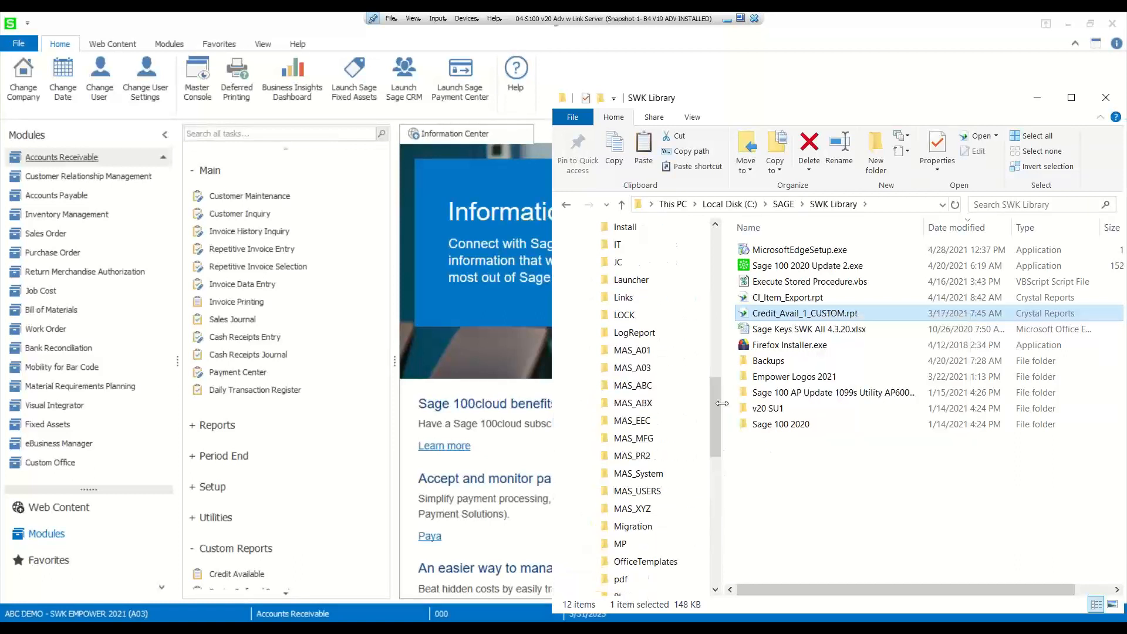
{"action": "left_click", "coordinate": [638, 370]}
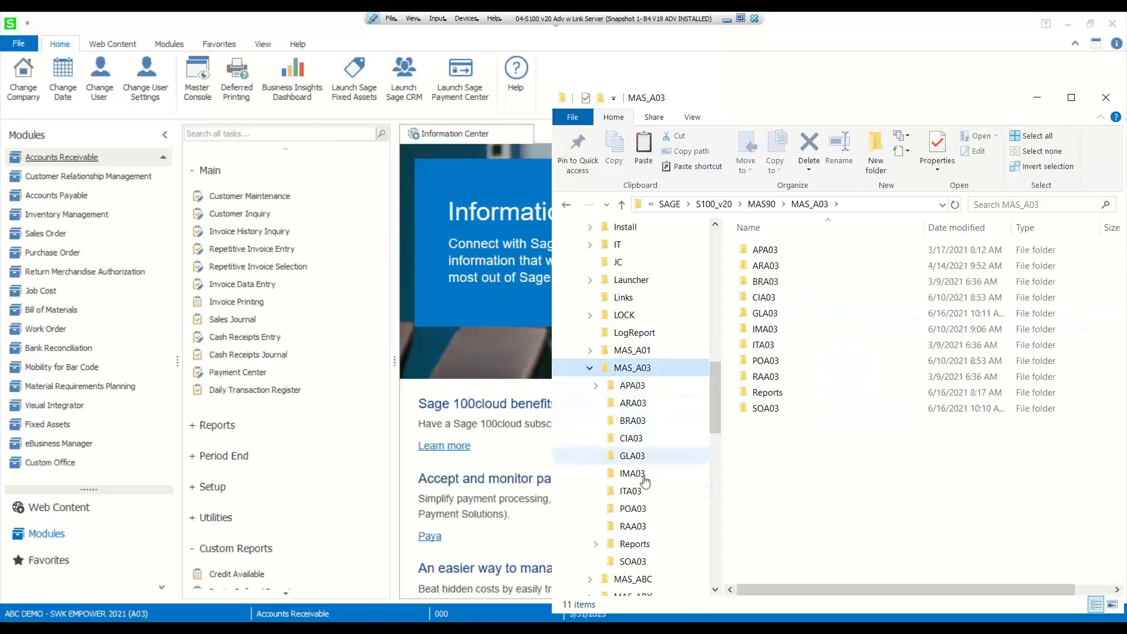
{"action": "left_click", "coordinate": [634, 544]}
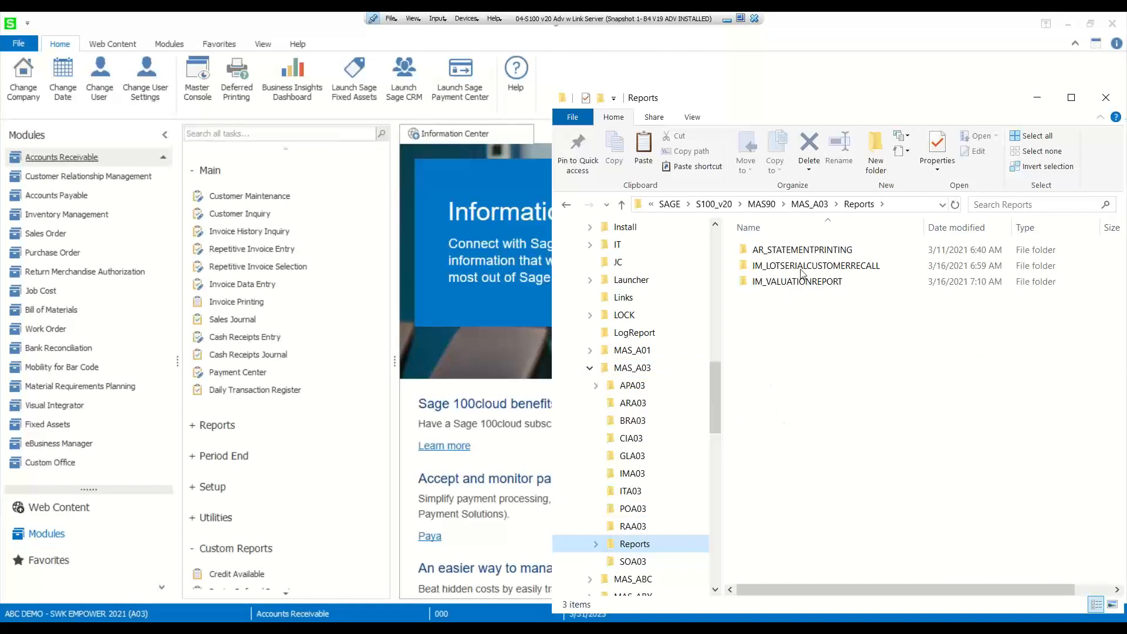
{"action": "right_click", "coordinate": [789, 369]}
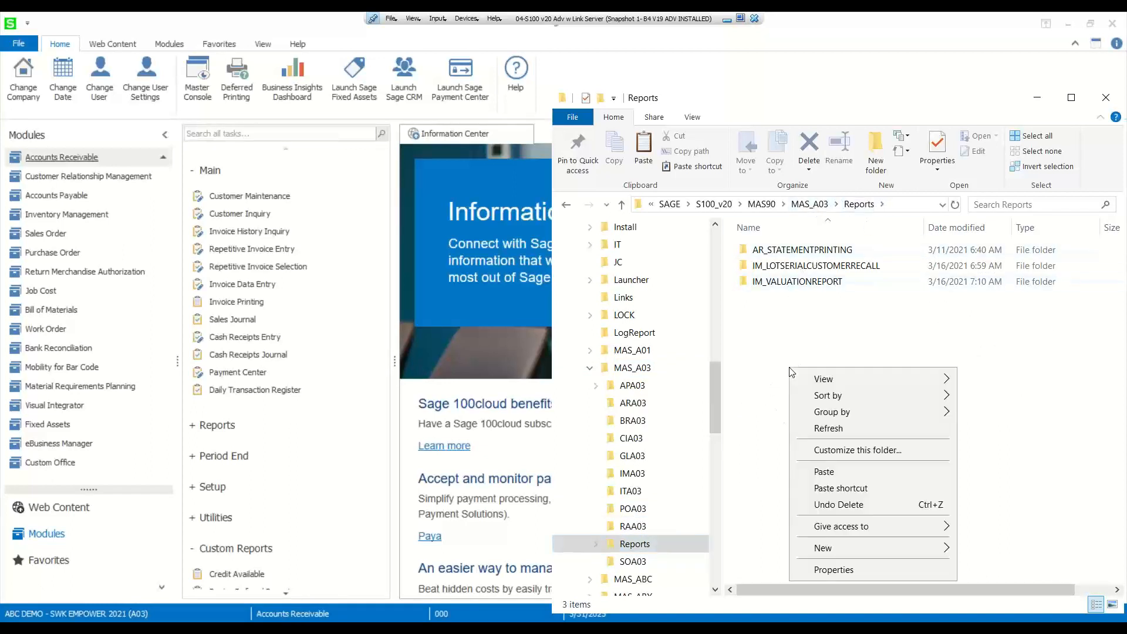
{"action": "left_click", "coordinate": [821, 477]}
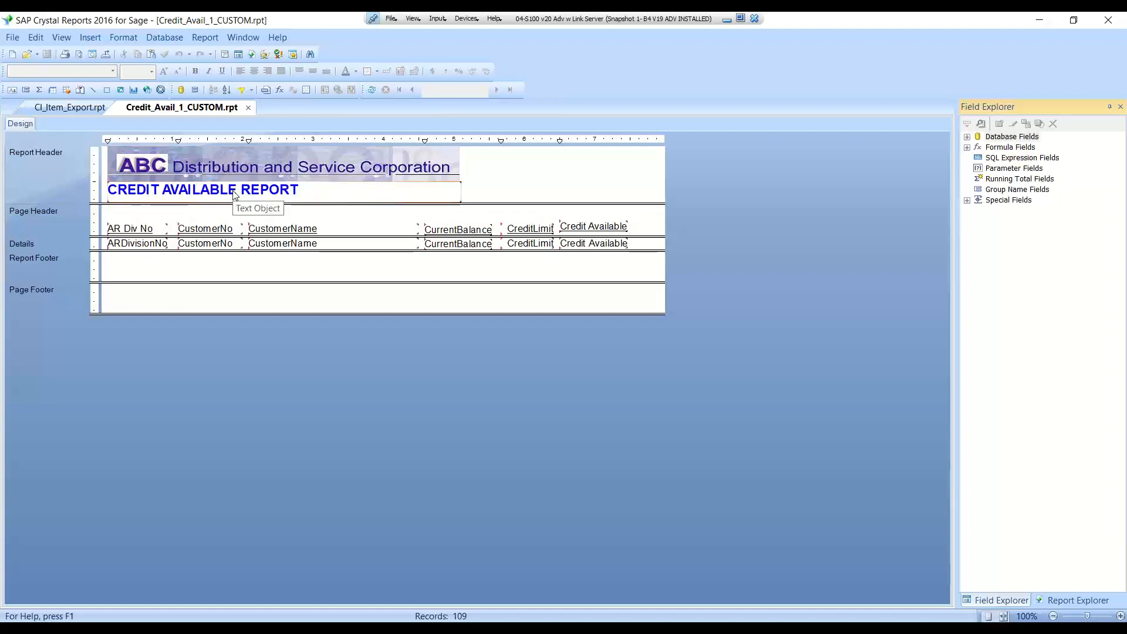
{"action": "left_click", "coordinate": [248, 107]}
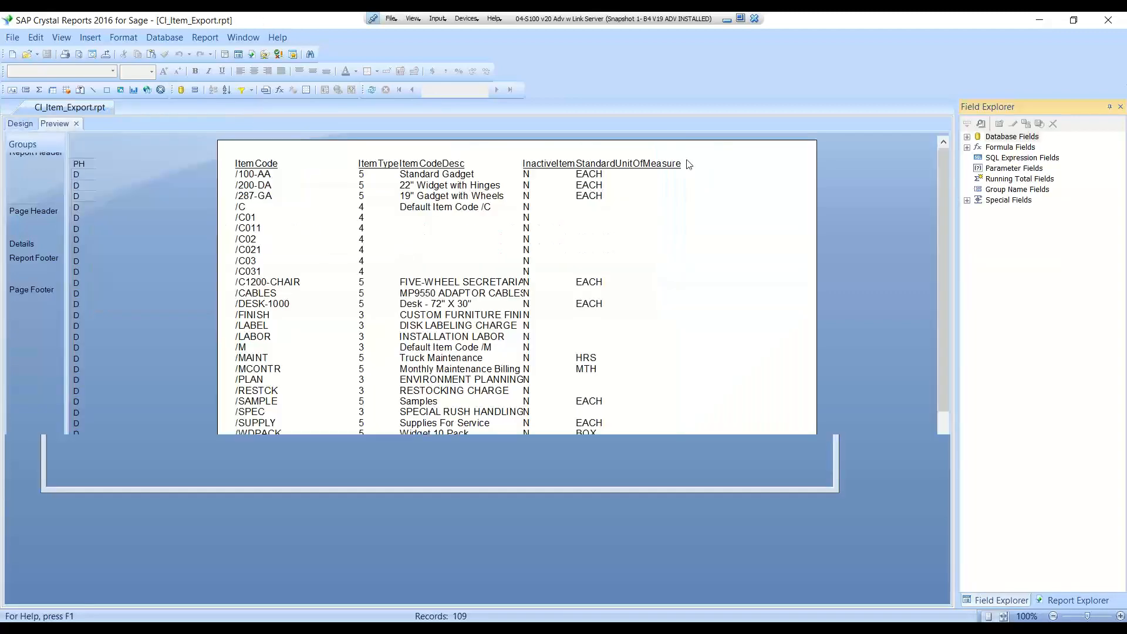
{"action": "left_click", "coordinate": [1040, 20]}
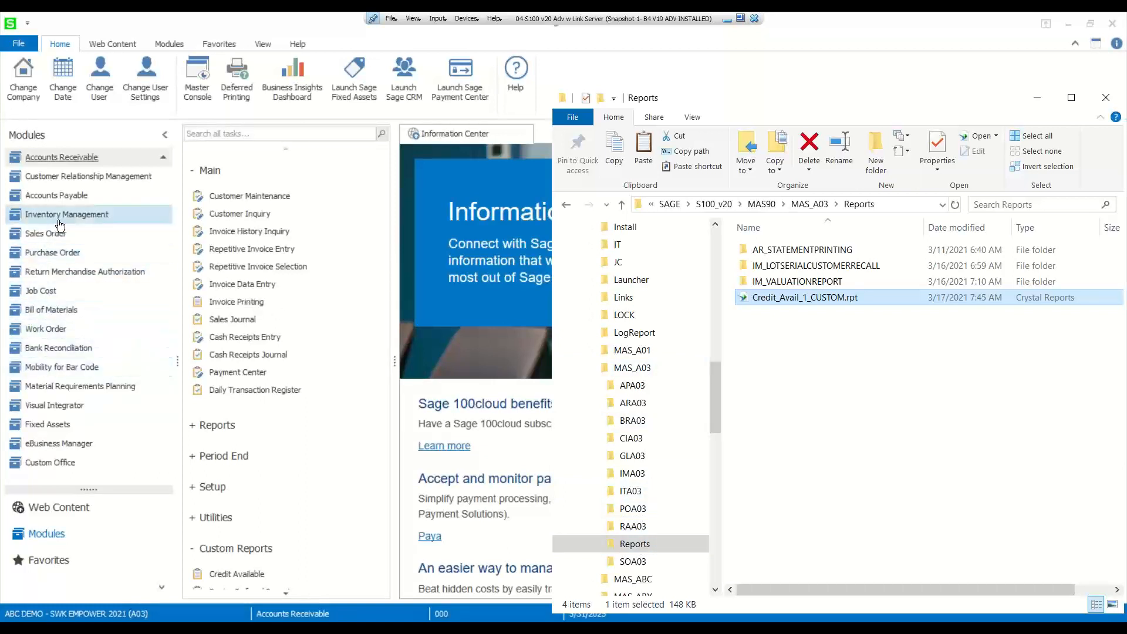
Preview the Accounts Receivable Credit Available custom report for company A03, closing the preview and the report window after viewing it
{"action": "left_click", "coordinate": [74, 165]}
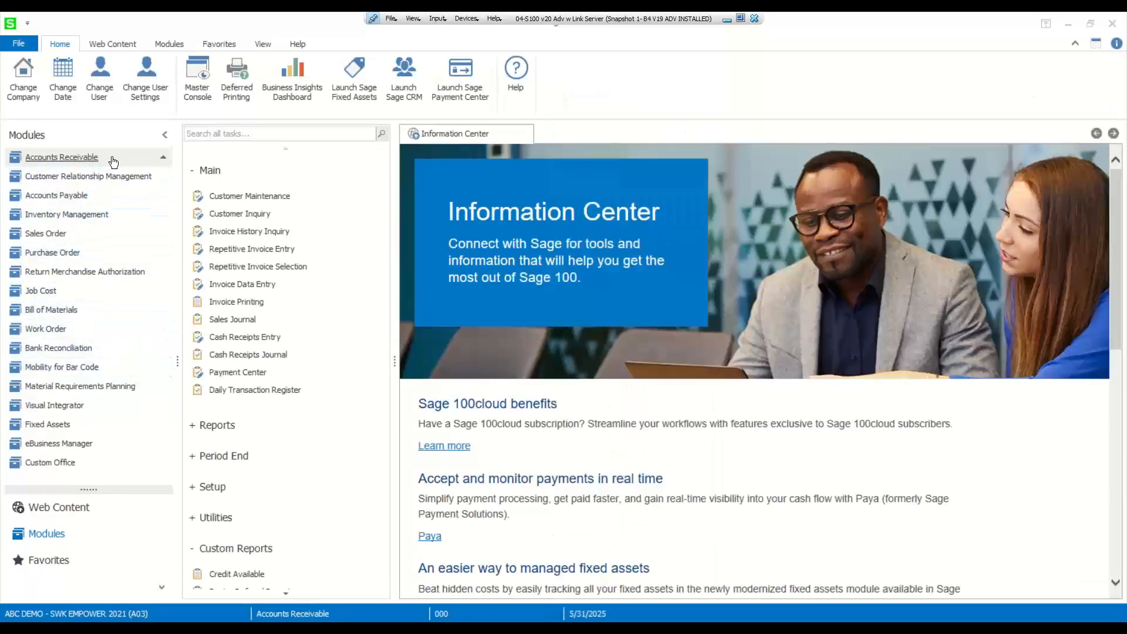
{"action": "left_click", "coordinate": [208, 170]}
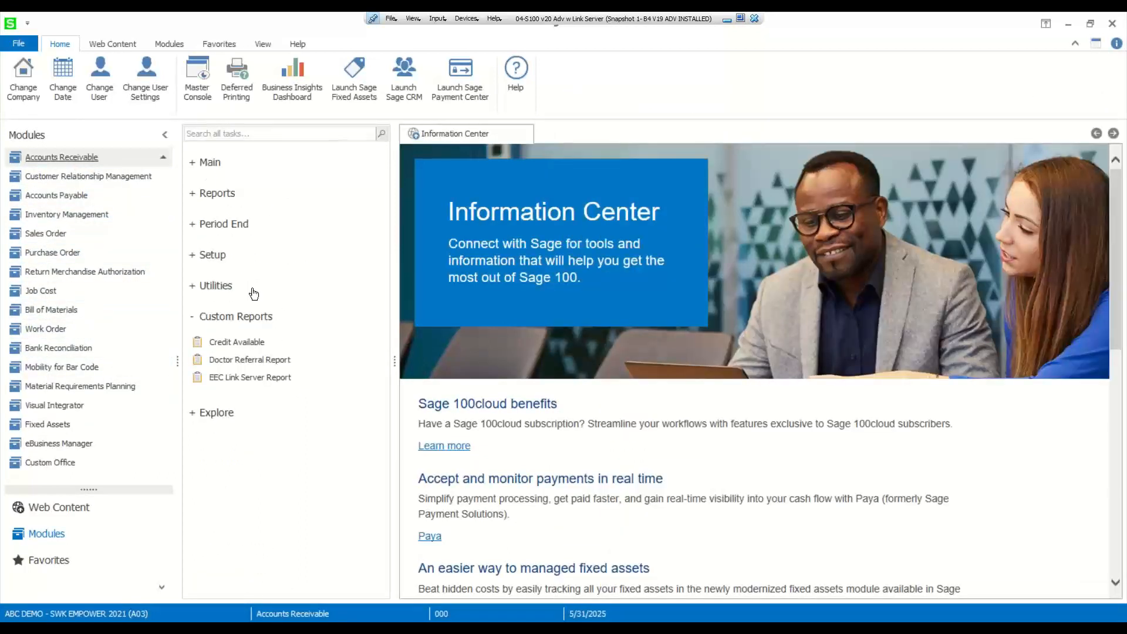
{"action": "left_click", "coordinate": [246, 346]}
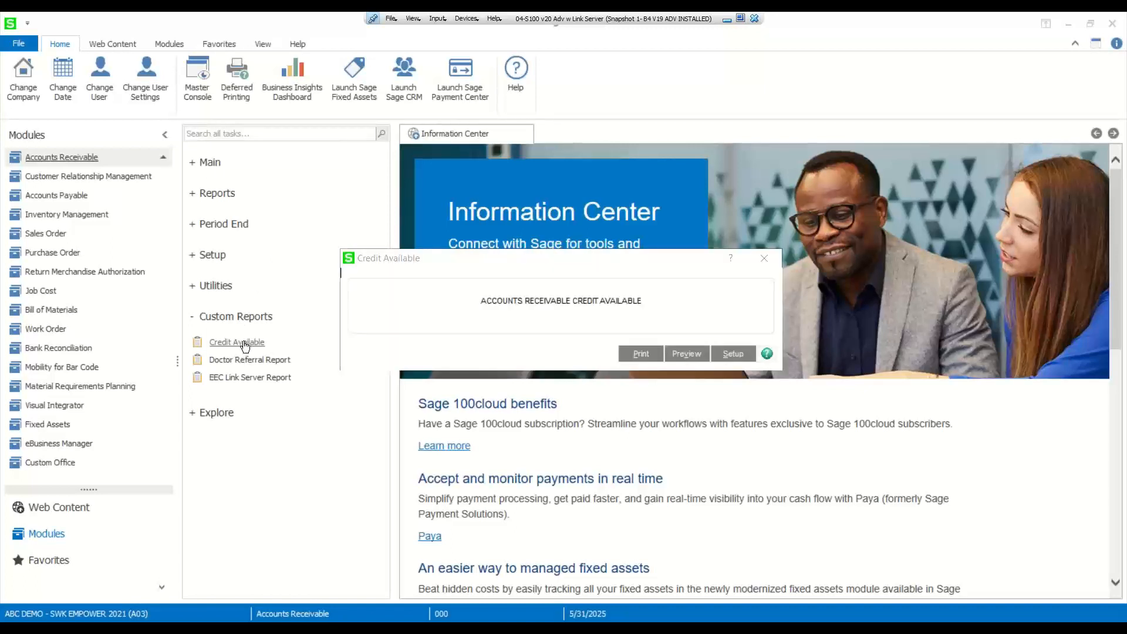
{"action": "left_click", "coordinate": [243, 345]}
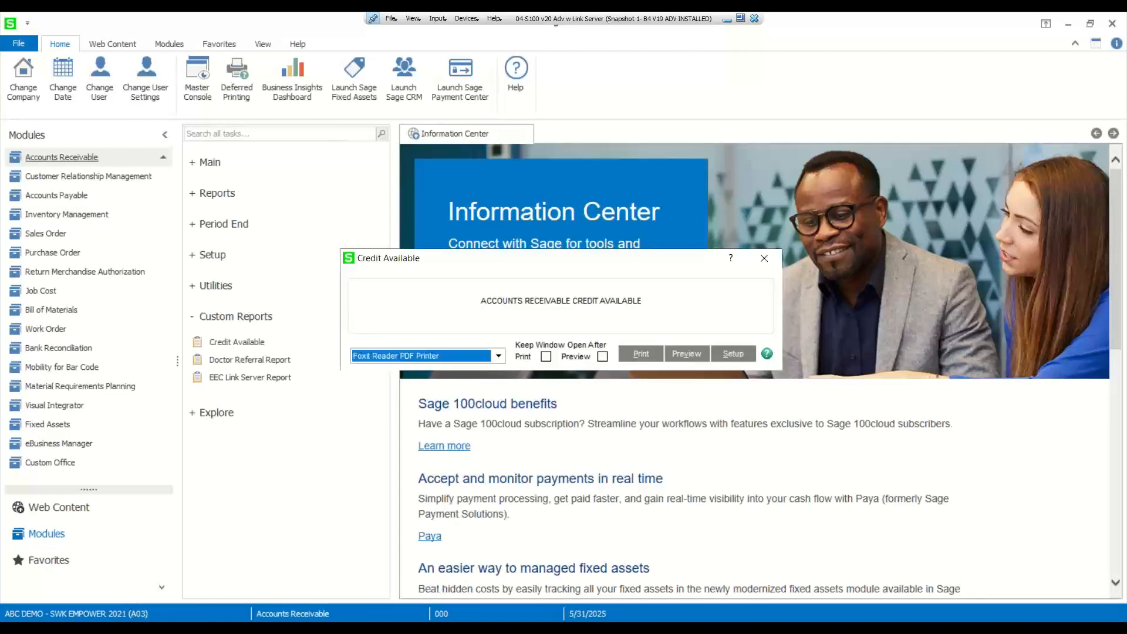
{"action": "left_click", "coordinate": [685, 358]}
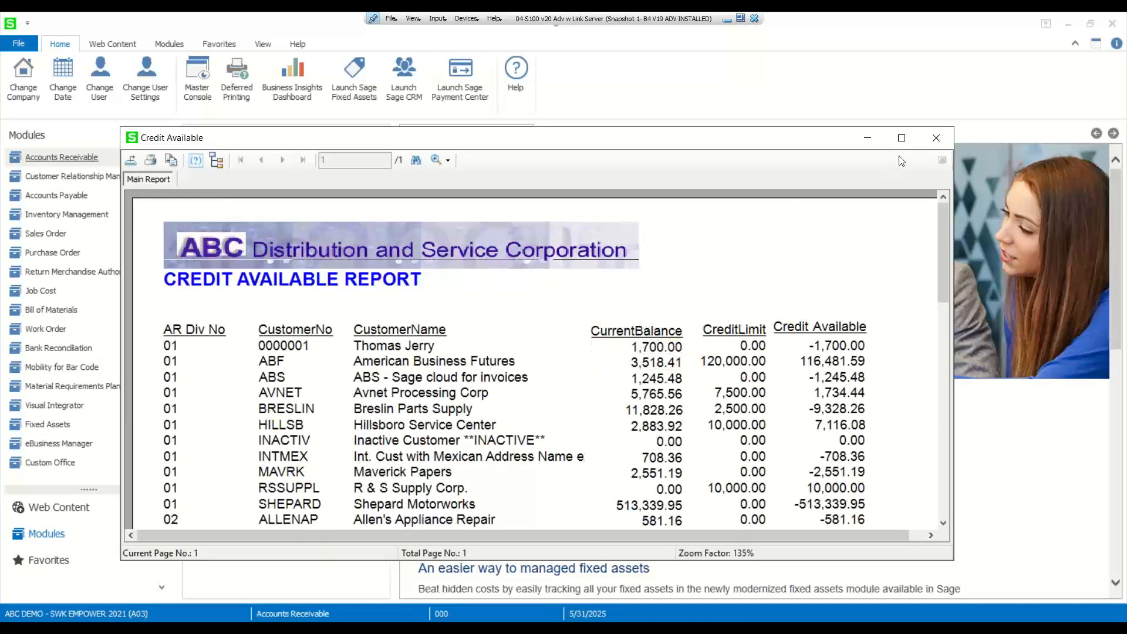
{"action": "left_click", "coordinate": [927, 146]}
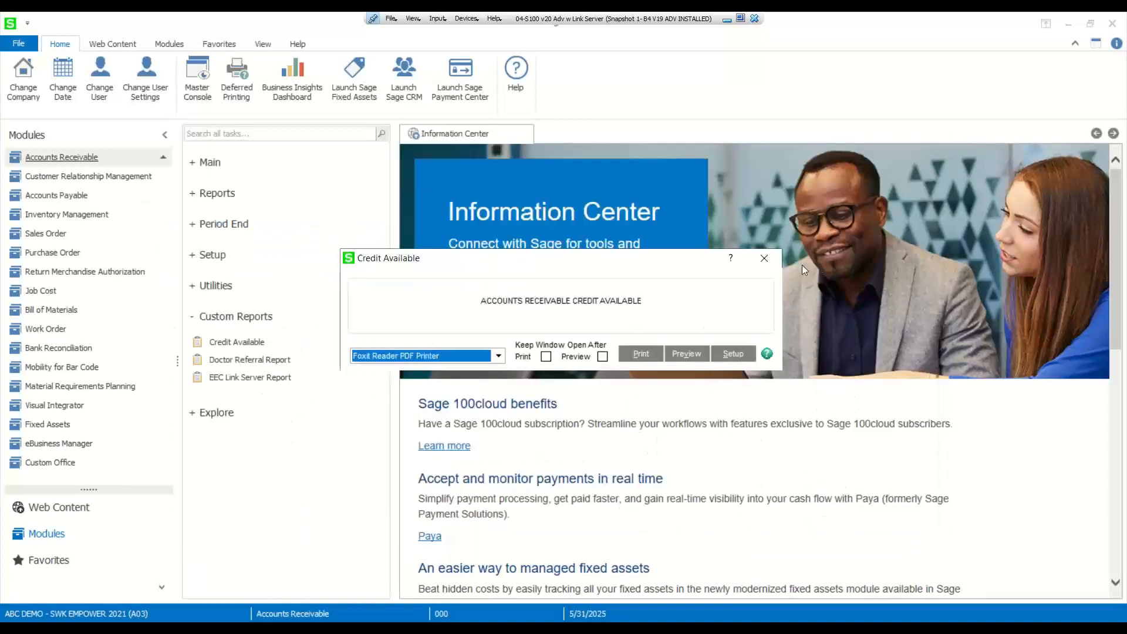
{"action": "left_click", "coordinate": [763, 258]}
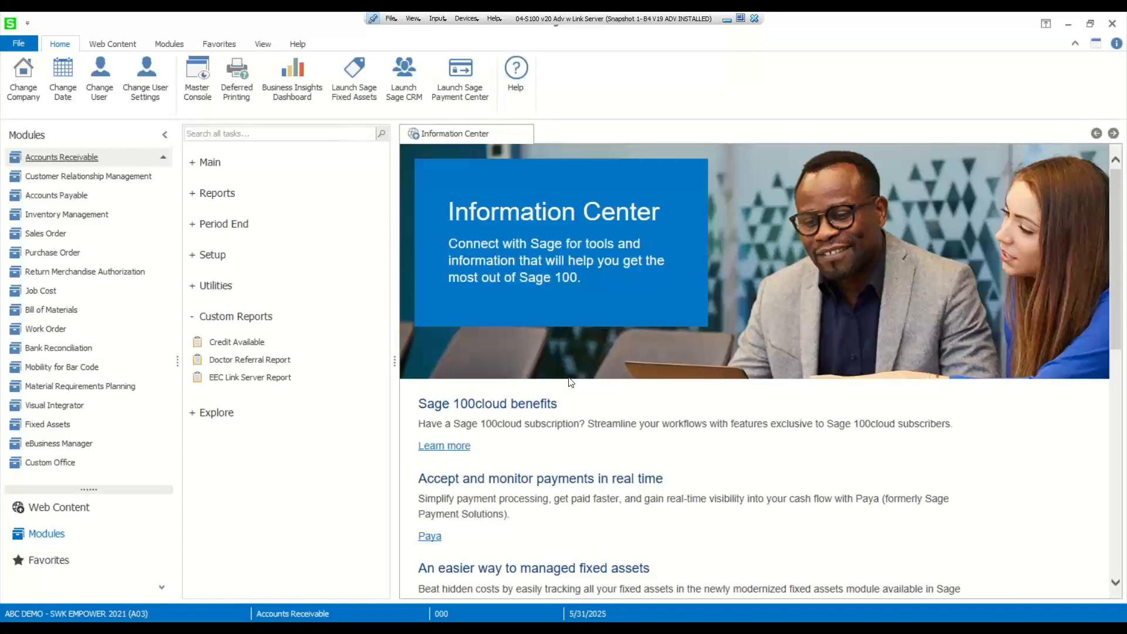
Open the user-defined fields of the PO Receipt Tier Distribution table from Custom Office, accepting 6/16/2021 as the accounting date
{"action": "left_click", "coordinate": [52, 463]}
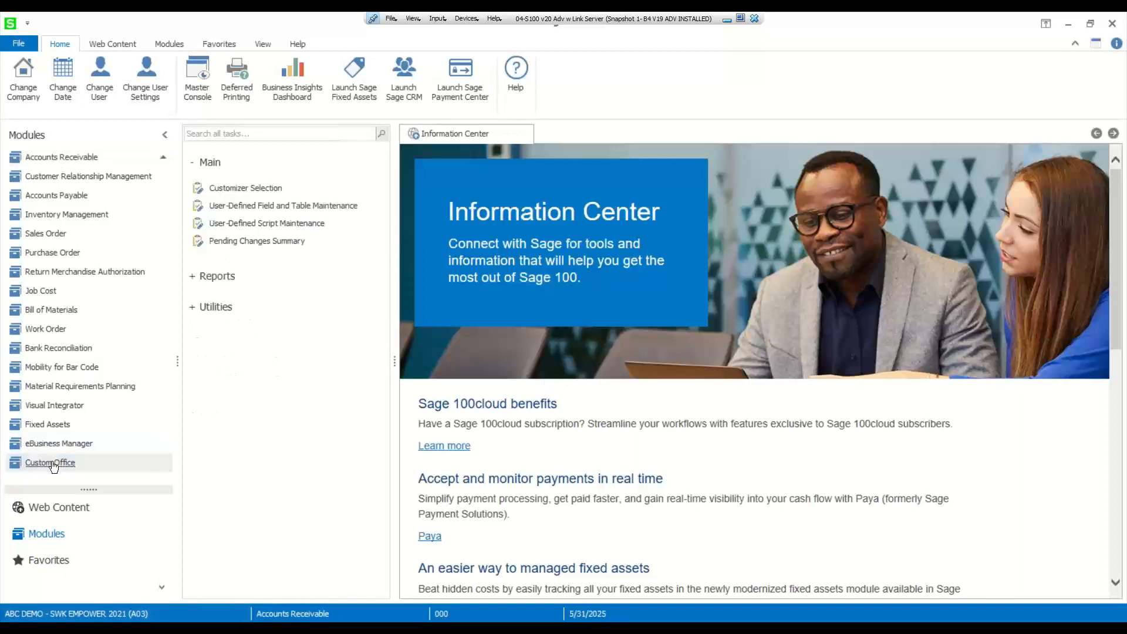
{"action": "left_click", "coordinate": [246, 209]}
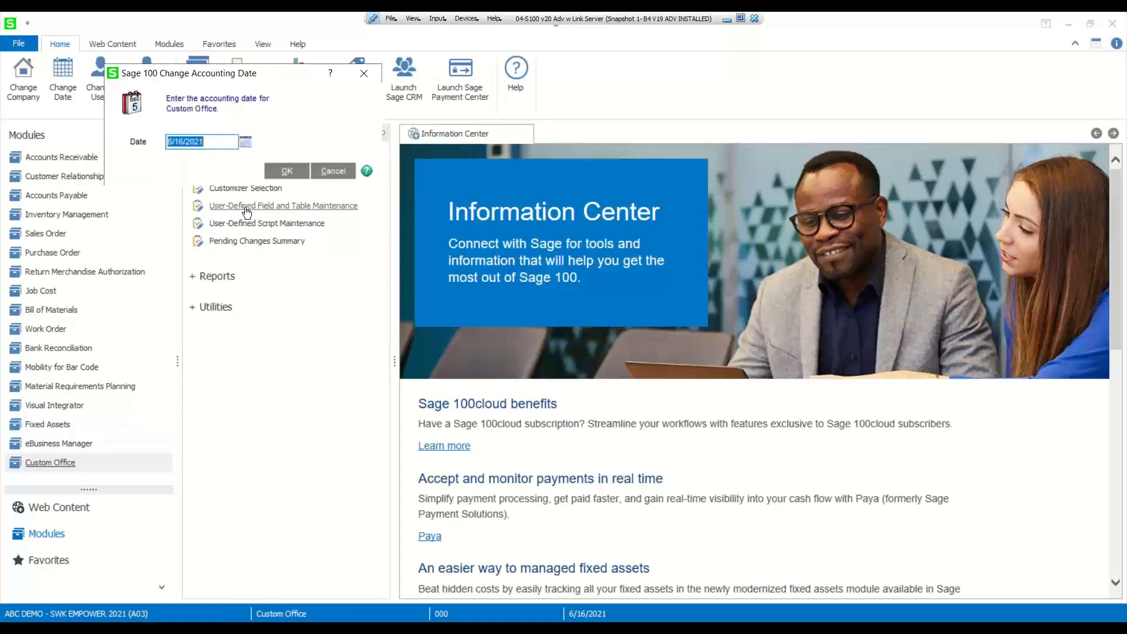
{"action": "left_click", "coordinate": [286, 174]}
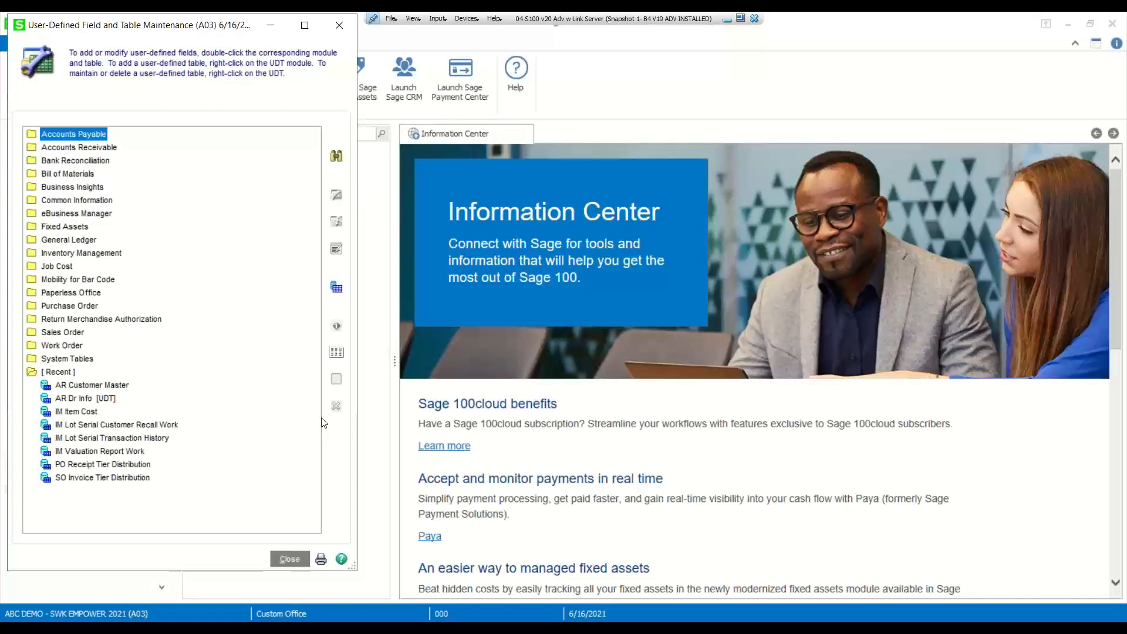
{"action": "left_click", "coordinate": [82, 465]}
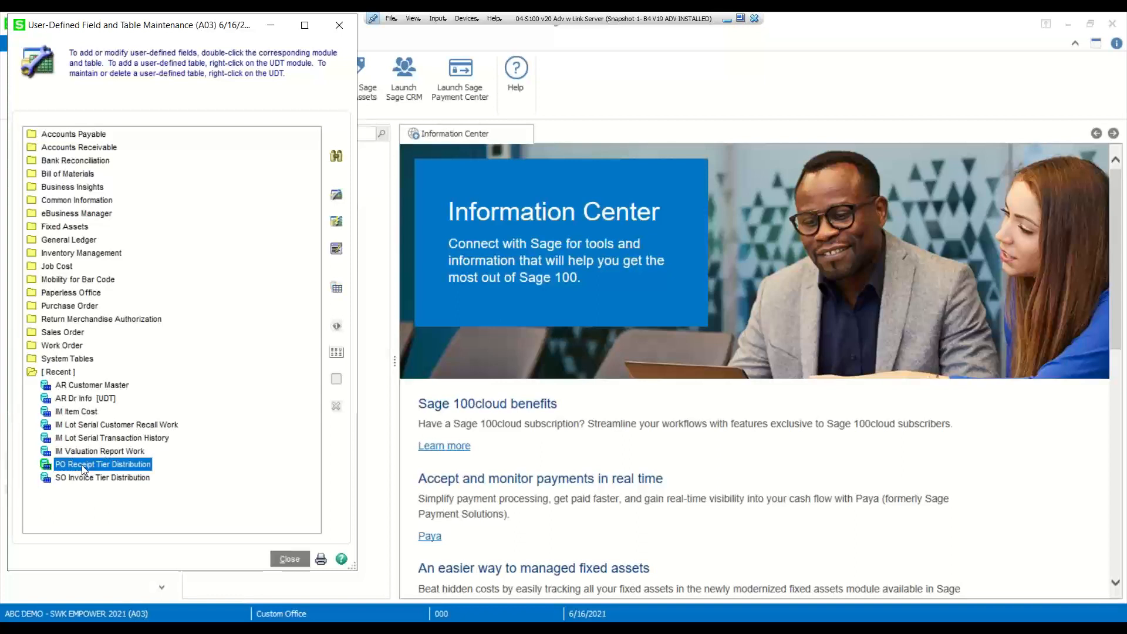
{"action": "left_click", "coordinate": [339, 198]}
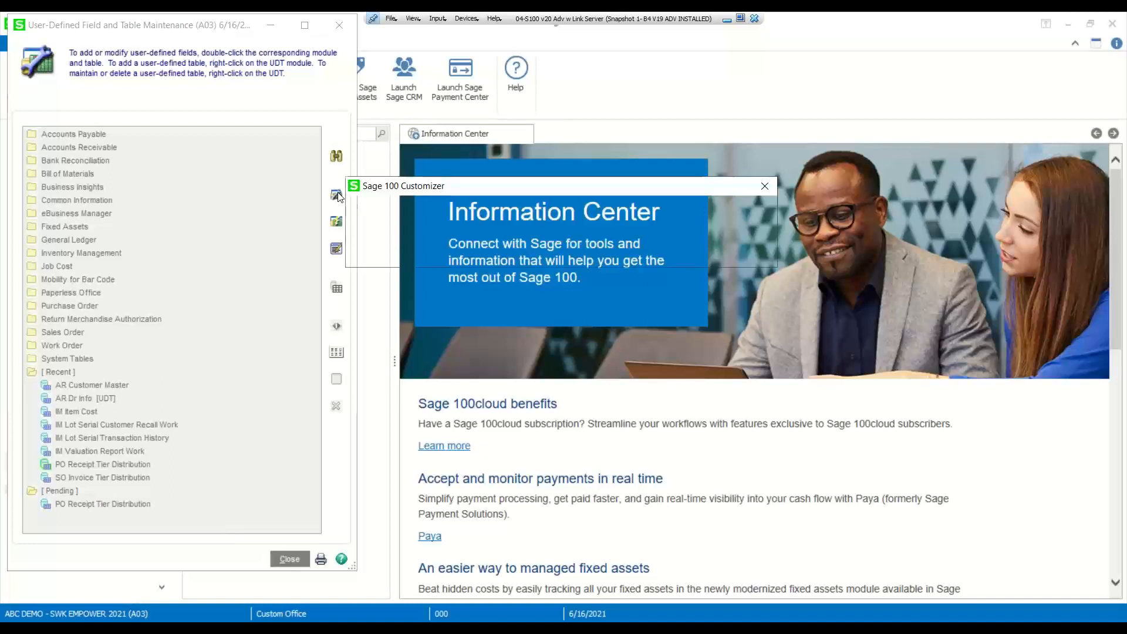
{"action": "left_click", "coordinate": [552, 257]}
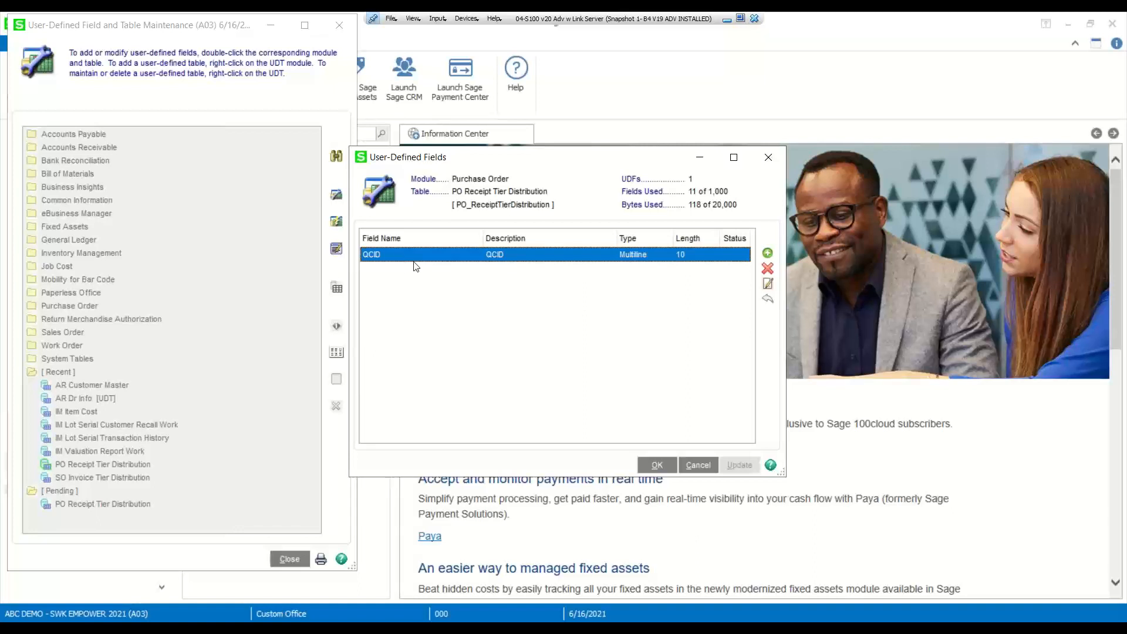
Examine the attributes, validation list and data sources of the QCID field in PO Receipt Tier Distribution, and close its field list
{"action": "left_click", "coordinate": [768, 289]}
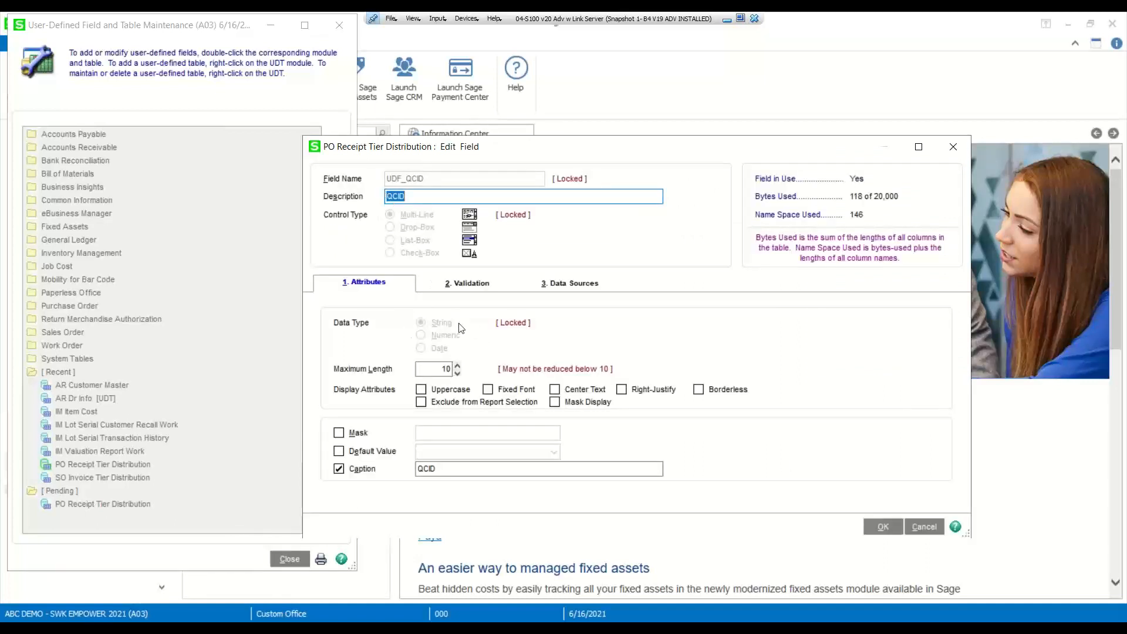
{"action": "left_click", "coordinate": [442, 369]}
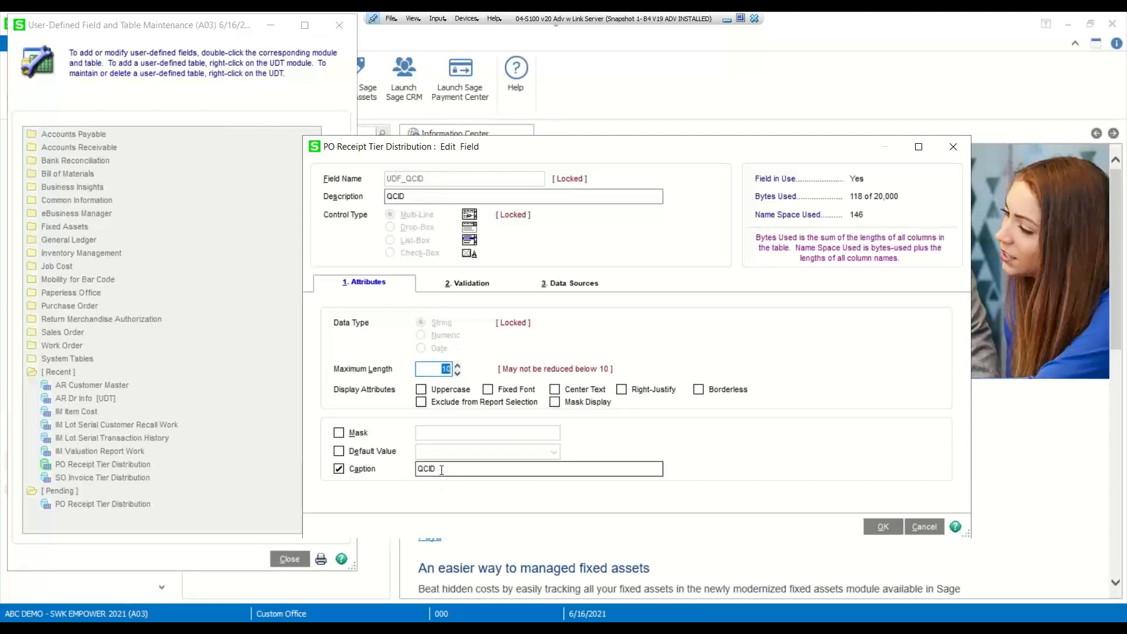
{"action": "left_click", "coordinate": [467, 286]}
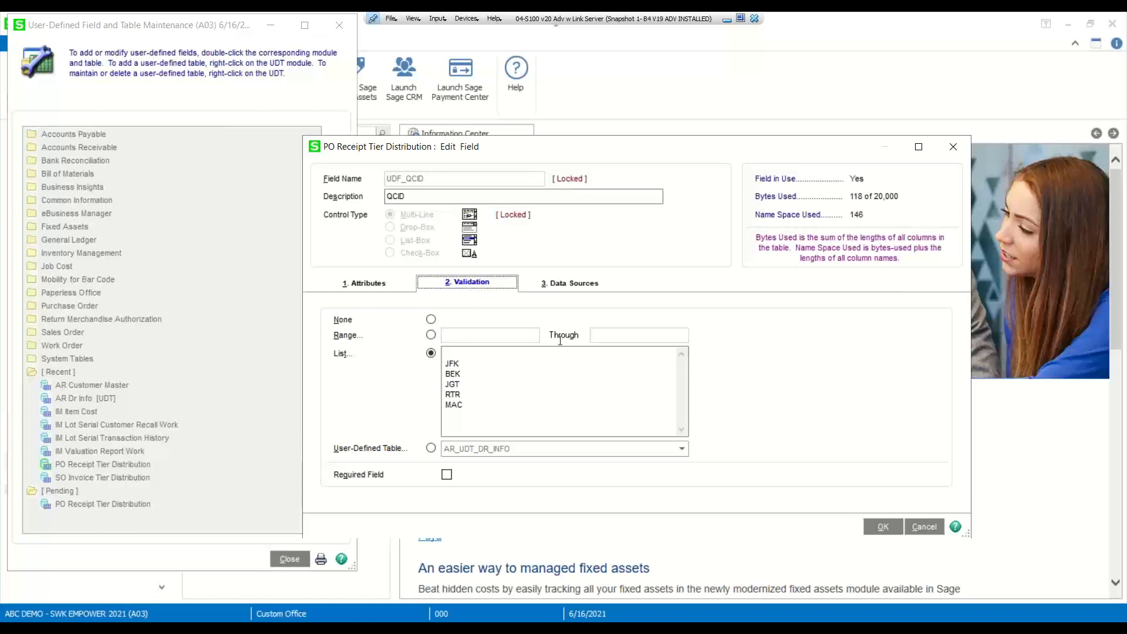
{"action": "left_click", "coordinate": [469, 352]}
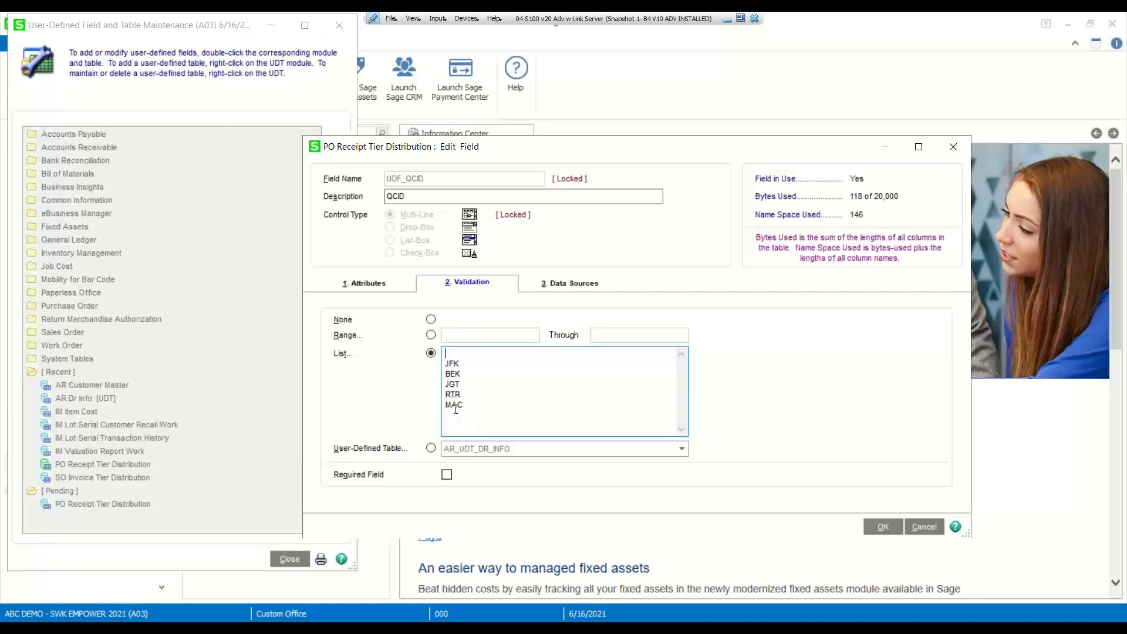
{"action": "left_click", "coordinate": [567, 287]}
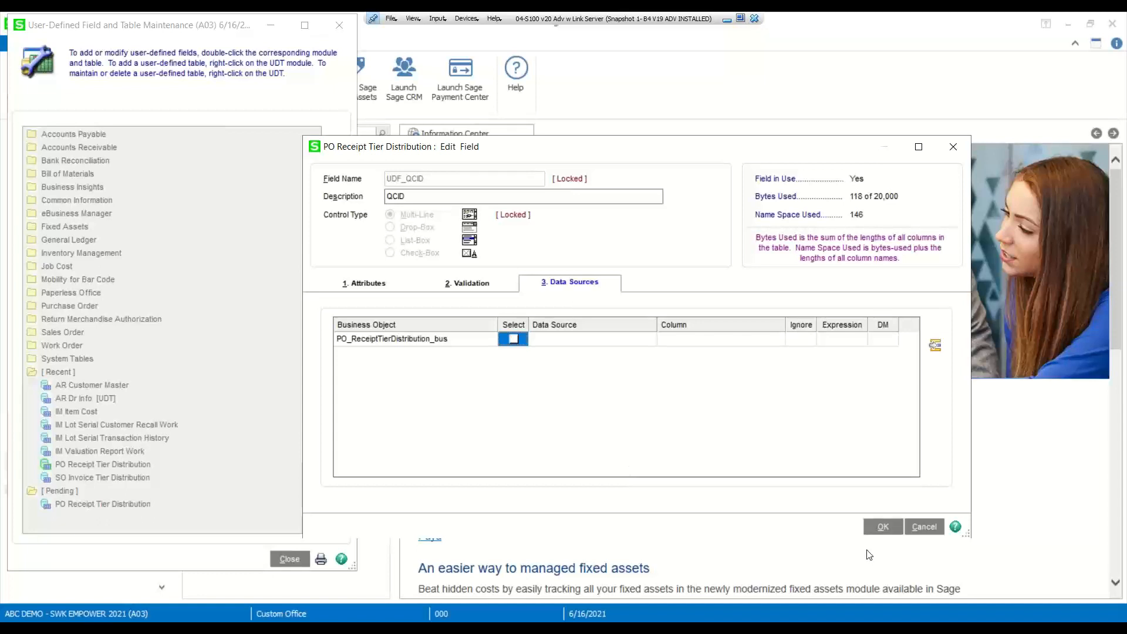
{"action": "left_click", "coordinate": [883, 526]}
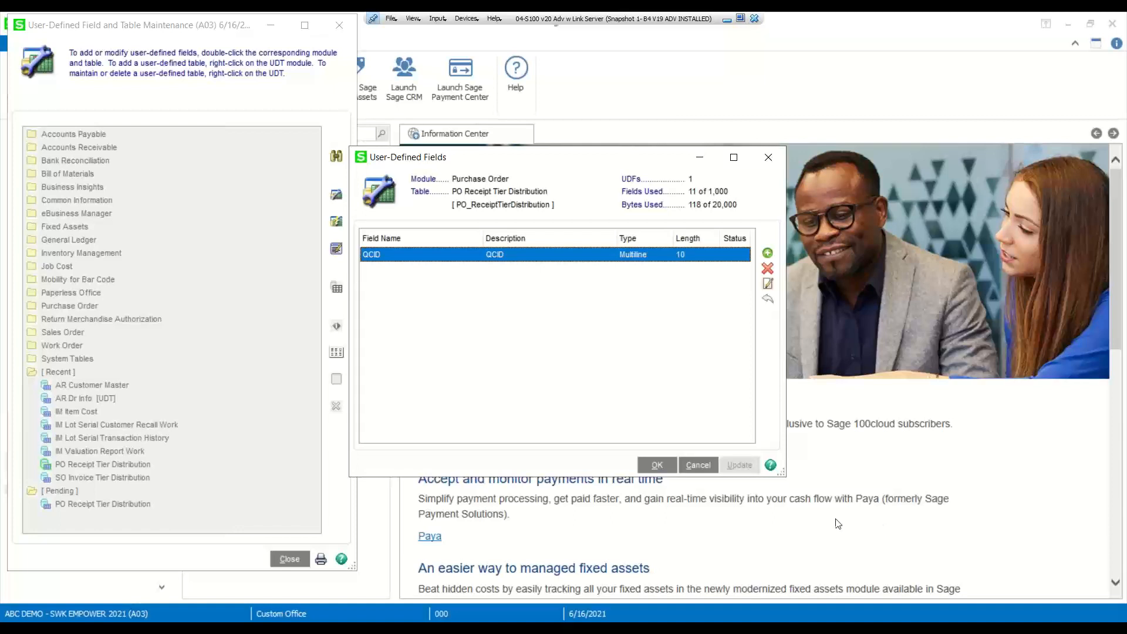
{"action": "left_click", "coordinate": [763, 165]}
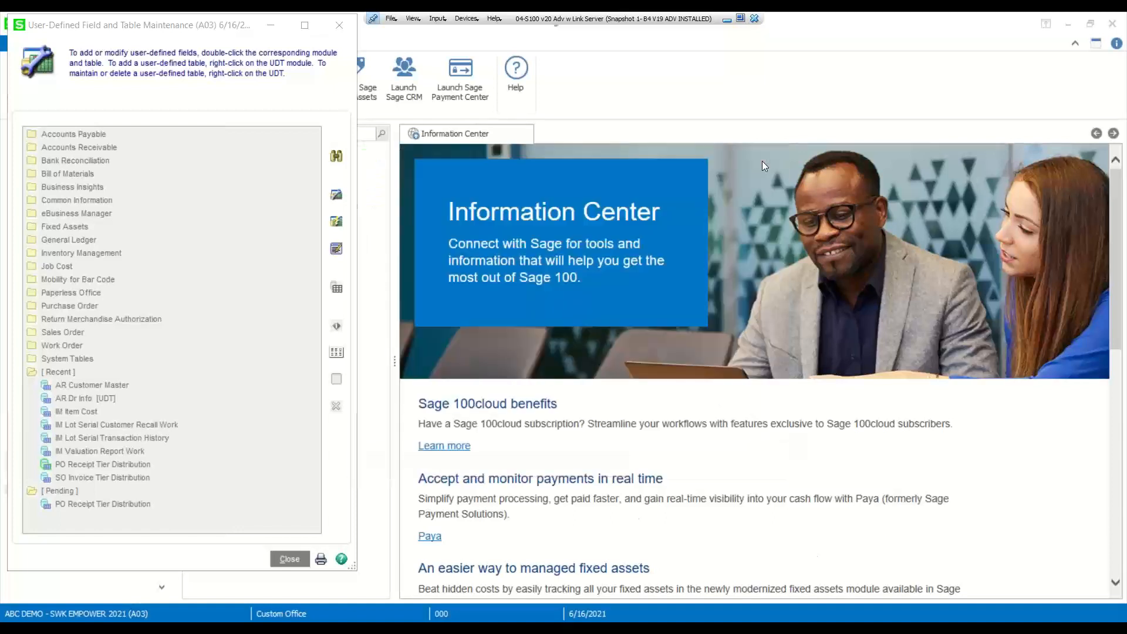
Examine the attributes, validation and data sources of the QCID user-defined field in the IM Item Cost table
{"action": "left_click", "coordinate": [66, 413]}
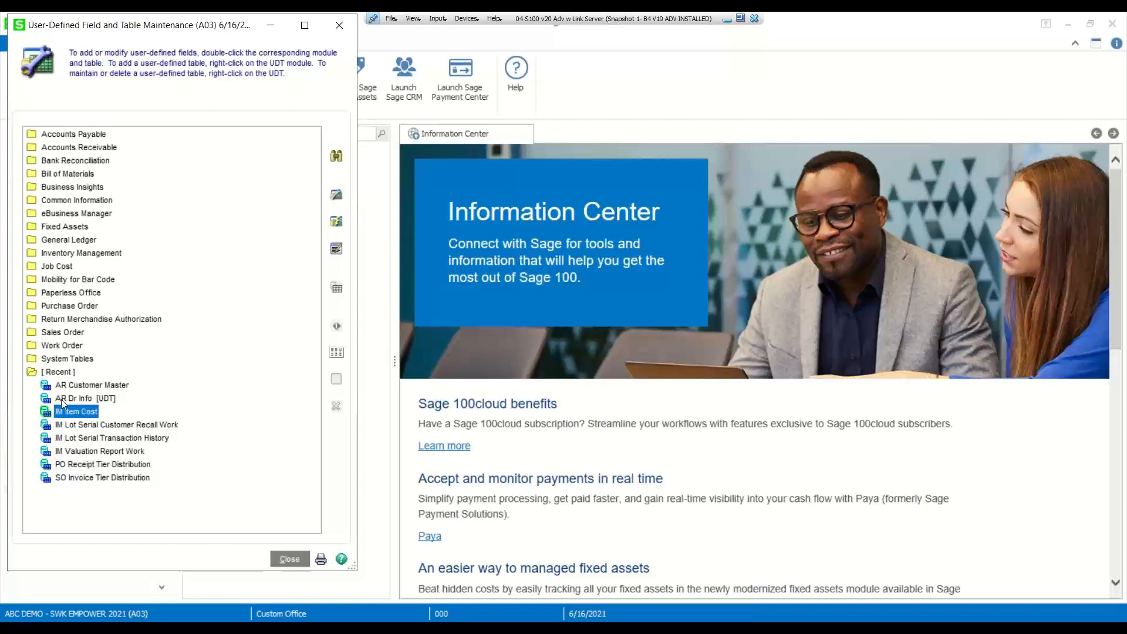
{"action": "left_click", "coordinate": [337, 195]}
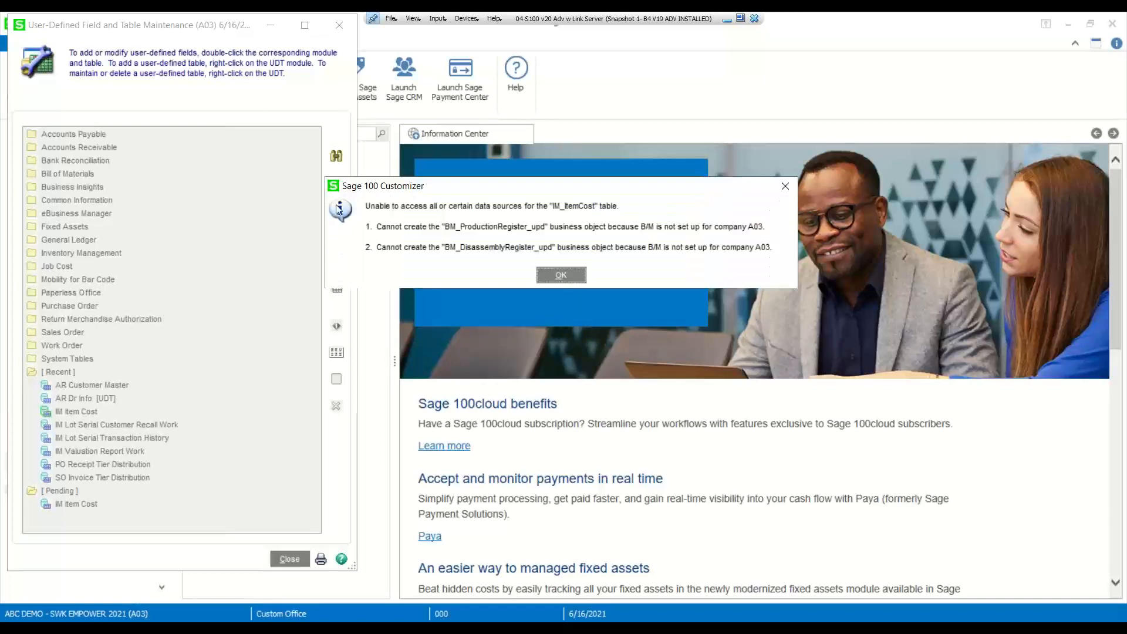
{"action": "left_click", "coordinate": [557, 273]}
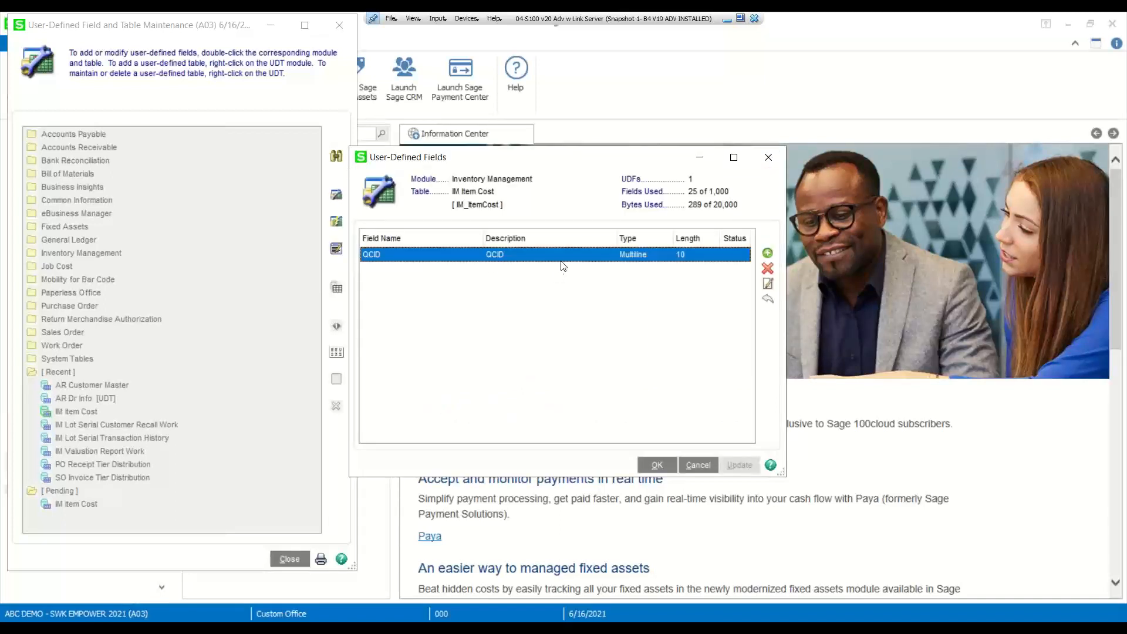
{"action": "left_click", "coordinate": [767, 285]}
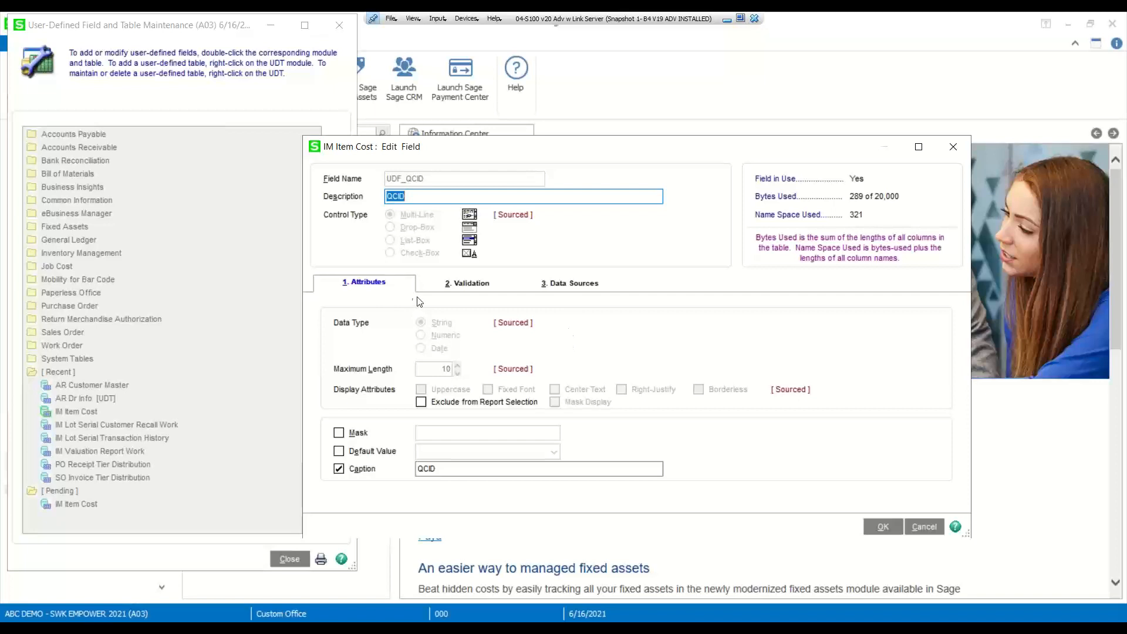
{"action": "left_click", "coordinate": [471, 284]}
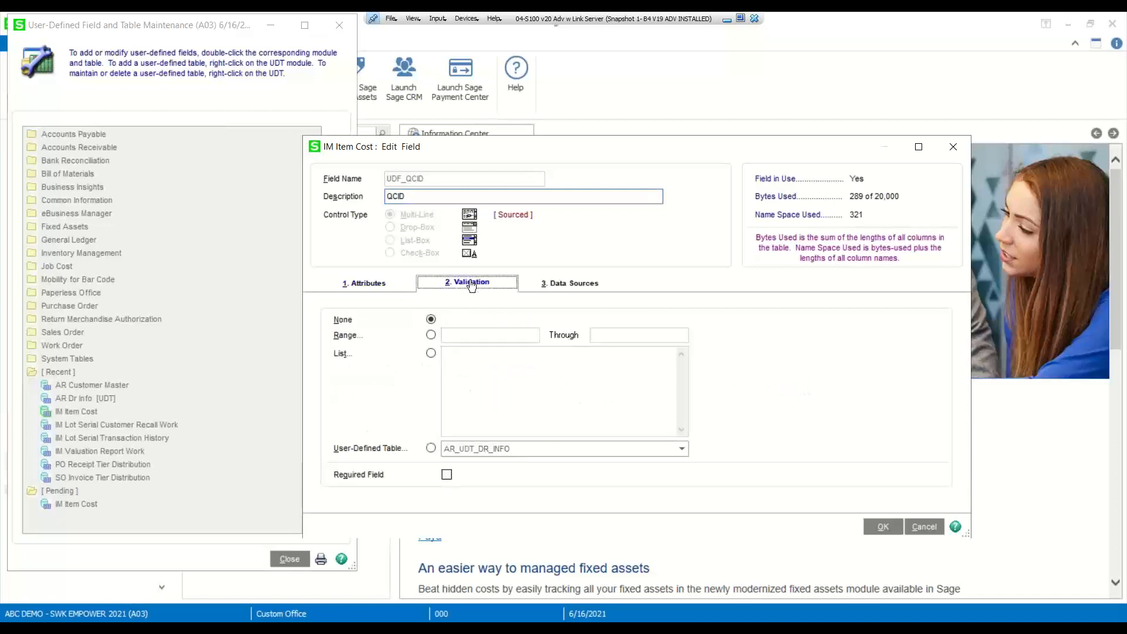
{"action": "left_click", "coordinate": [571, 285]}
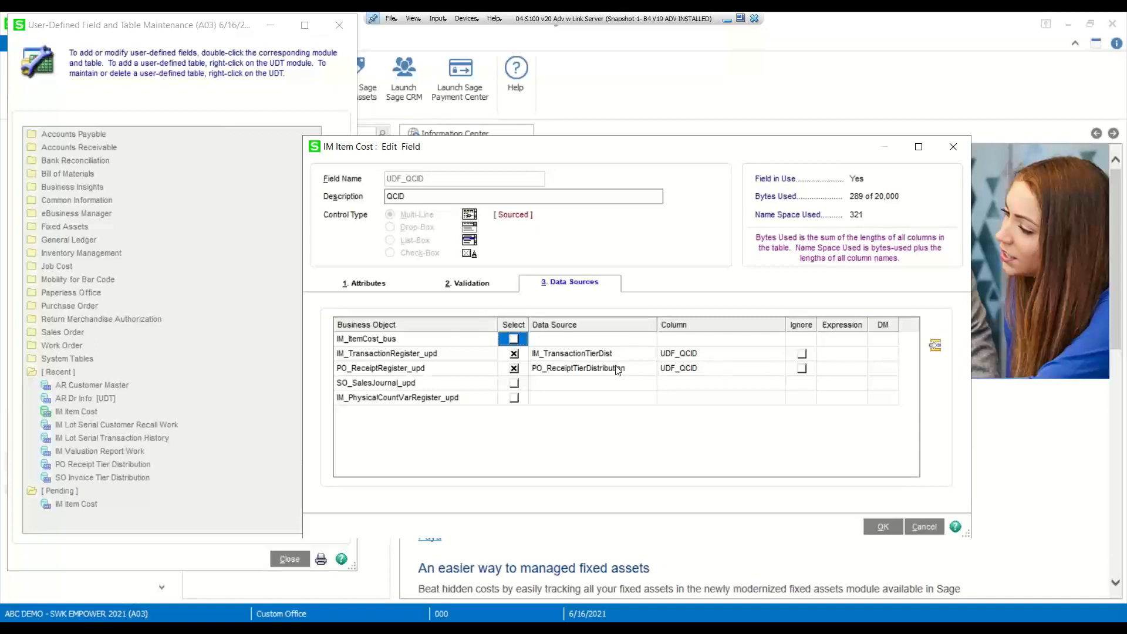
{"action": "left_click", "coordinate": [594, 370]}
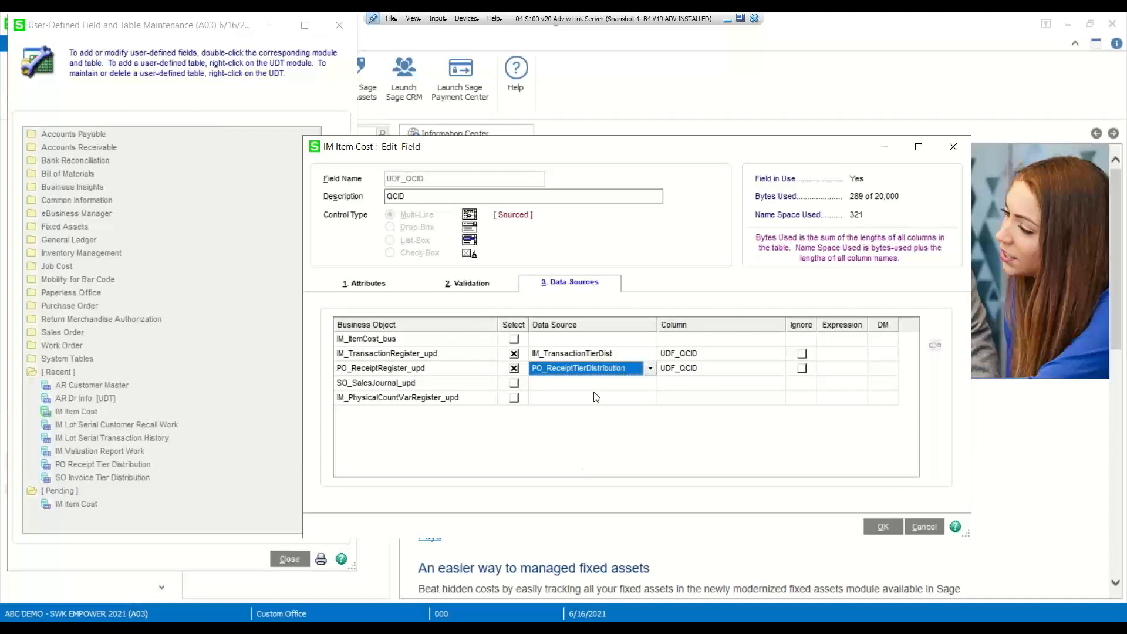
{"action": "left_click", "coordinate": [576, 356]}
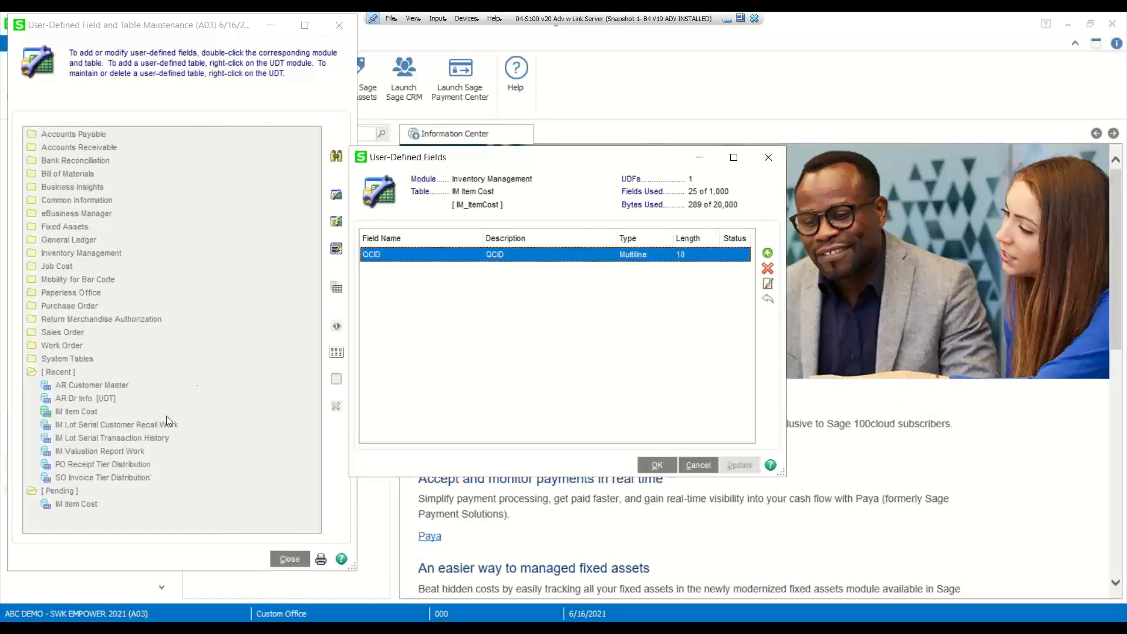
Examine the attributes and data sources of the QCID field in the IM Lot Serial Customer Recall Work table, and close User-Defined Field and Table Maintenance
{"action": "left_click", "coordinate": [769, 157]}
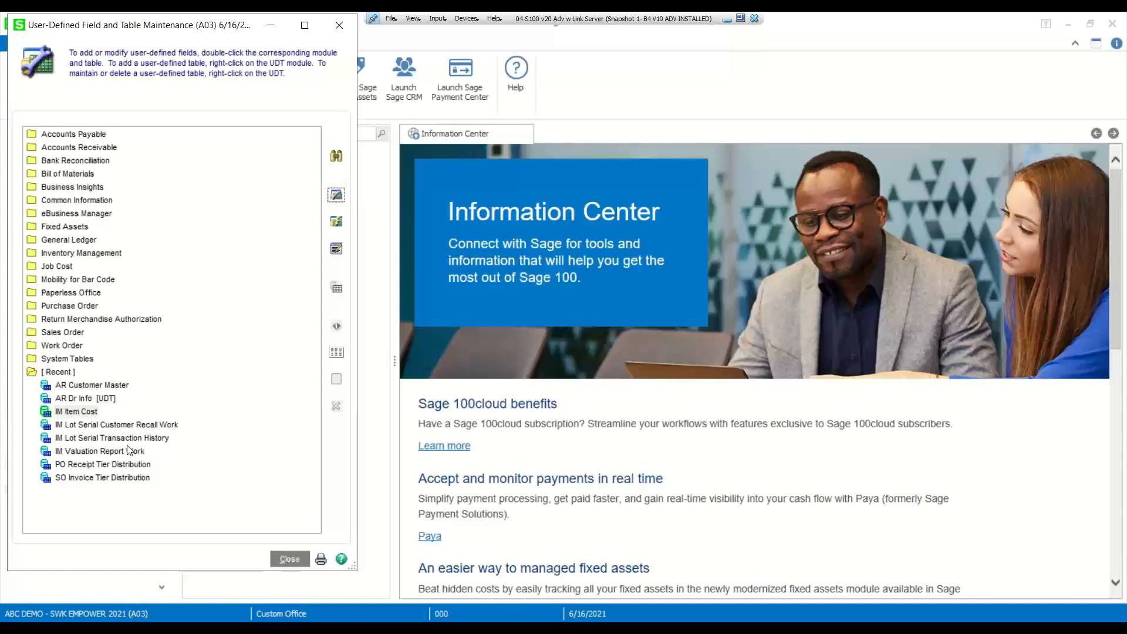
{"action": "left_click", "coordinate": [136, 427]}
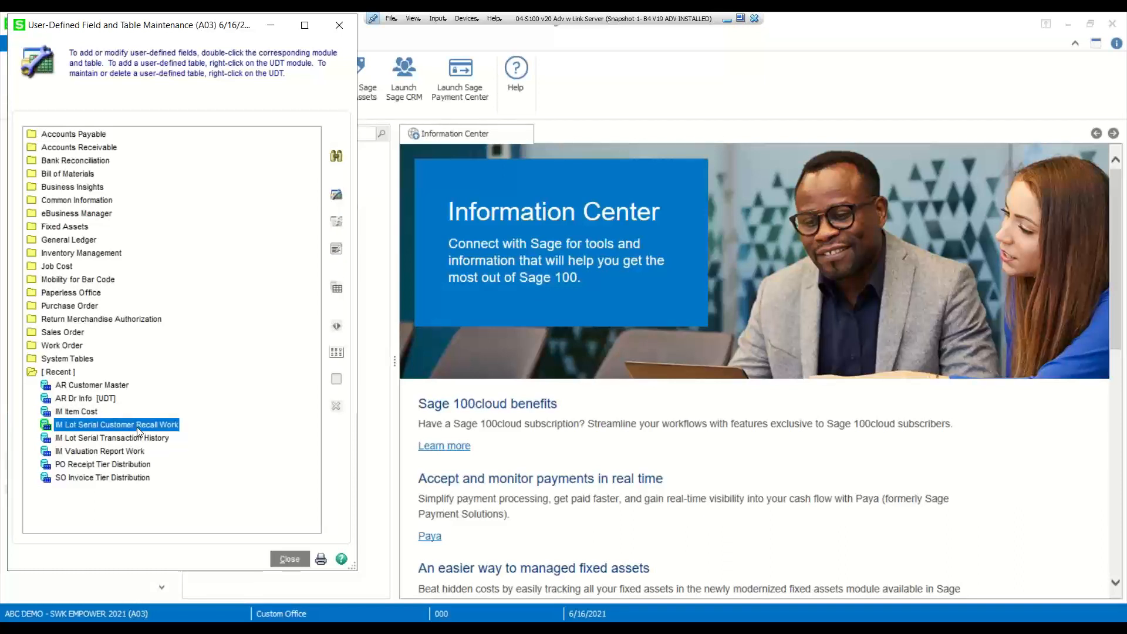
{"action": "left_click", "coordinate": [336, 196]}
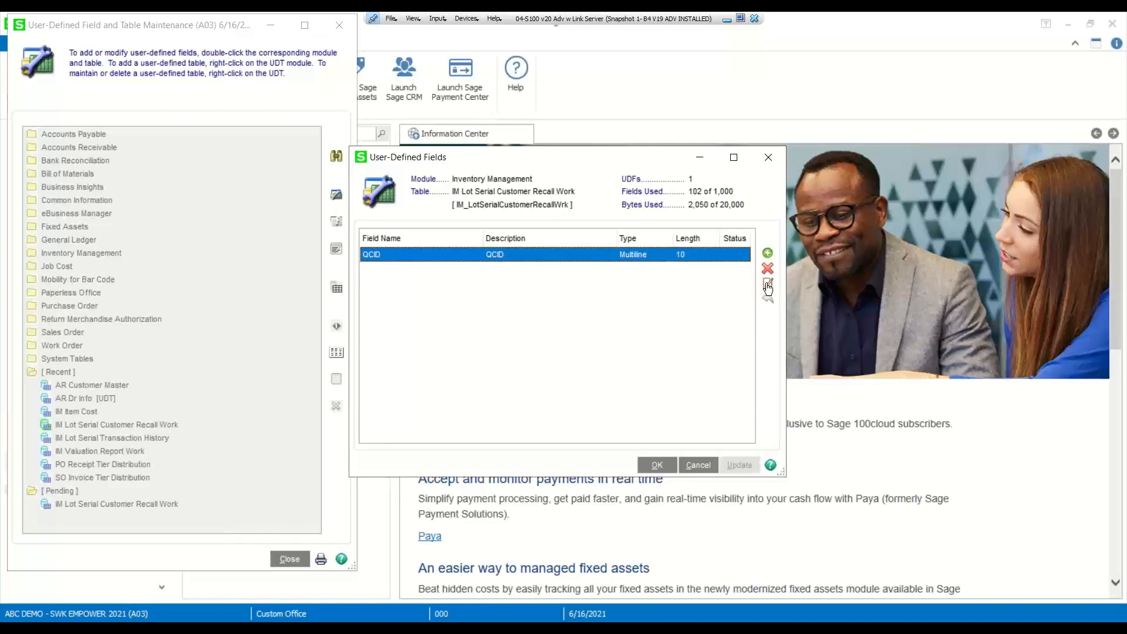
{"action": "left_click", "coordinate": [768, 285]}
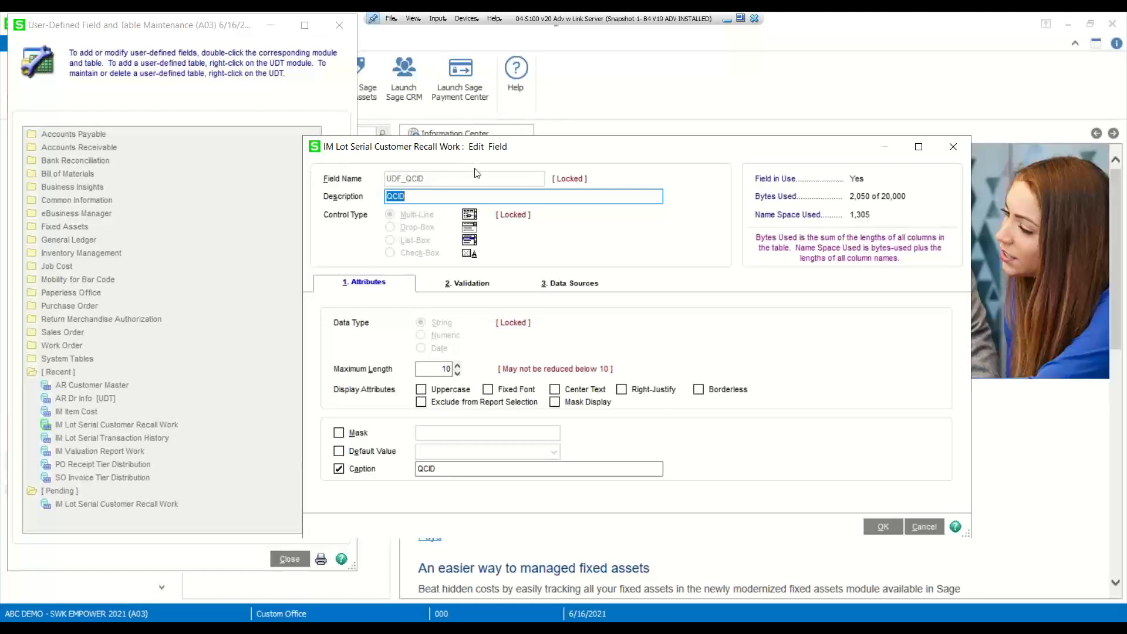
{"action": "left_click", "coordinate": [561, 287]}
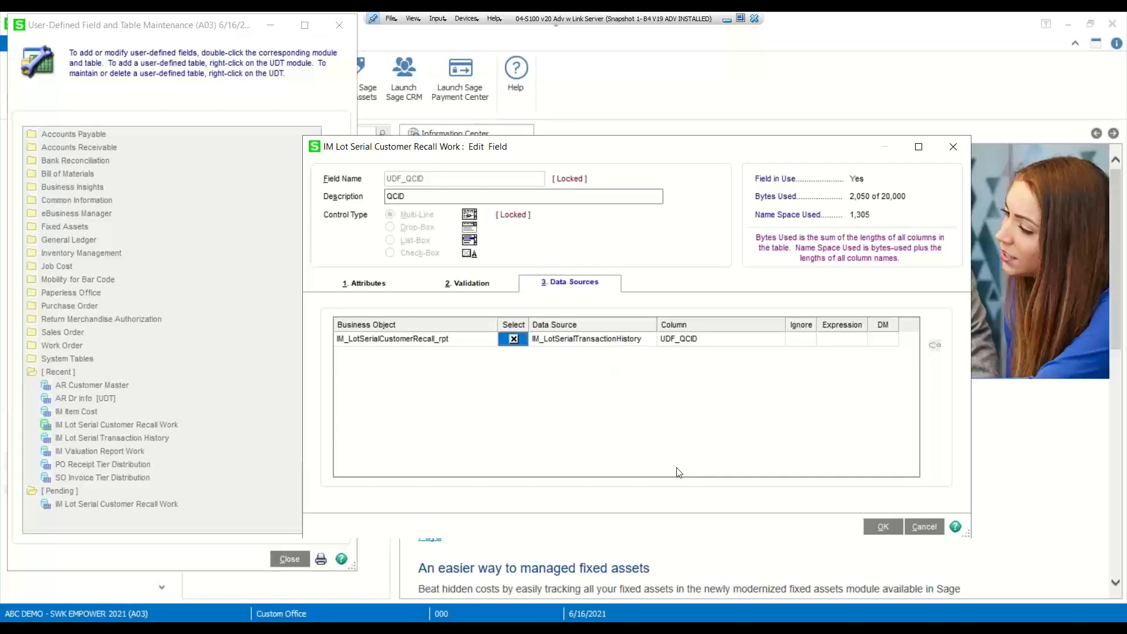
{"action": "left_click", "coordinate": [885, 527]}
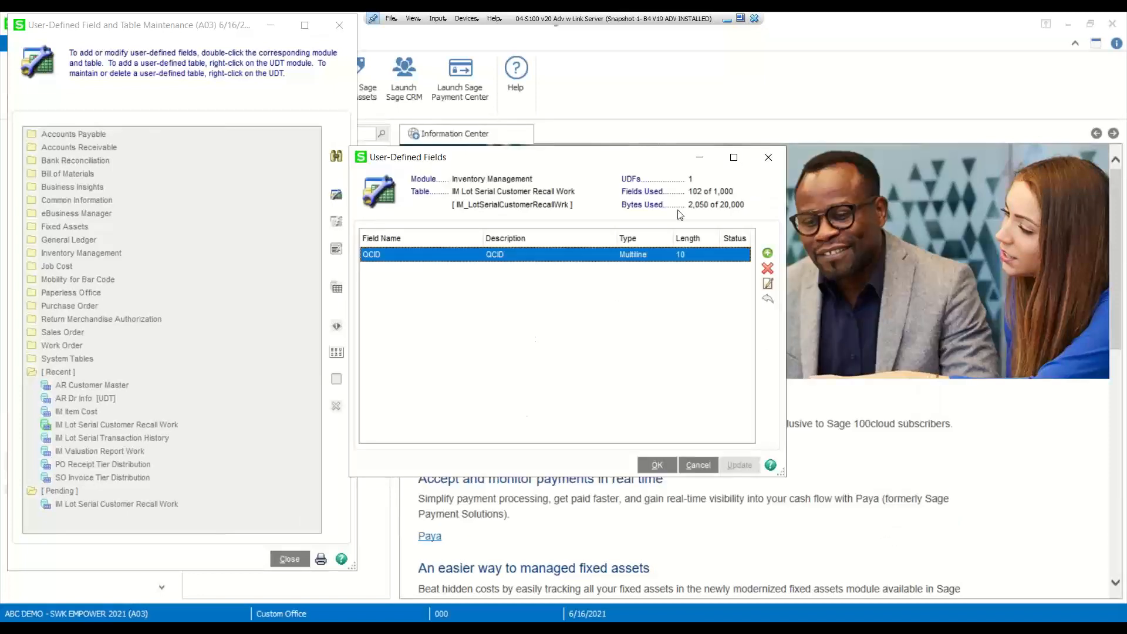
{"action": "left_click", "coordinate": [768, 157]}
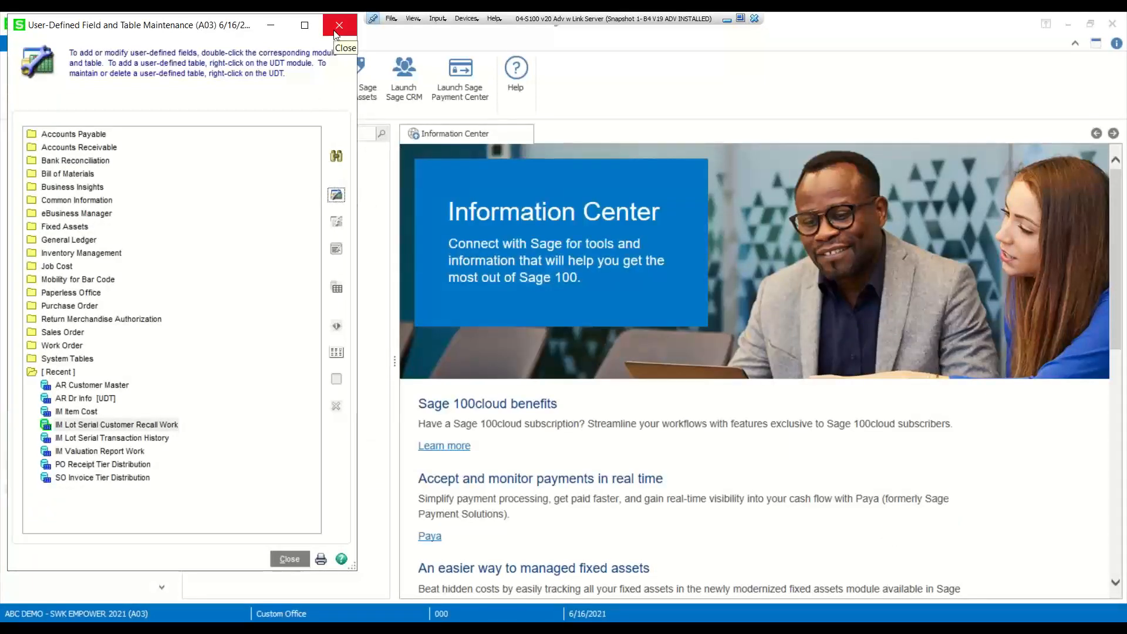
{"action": "left_click", "coordinate": [337, 31]}
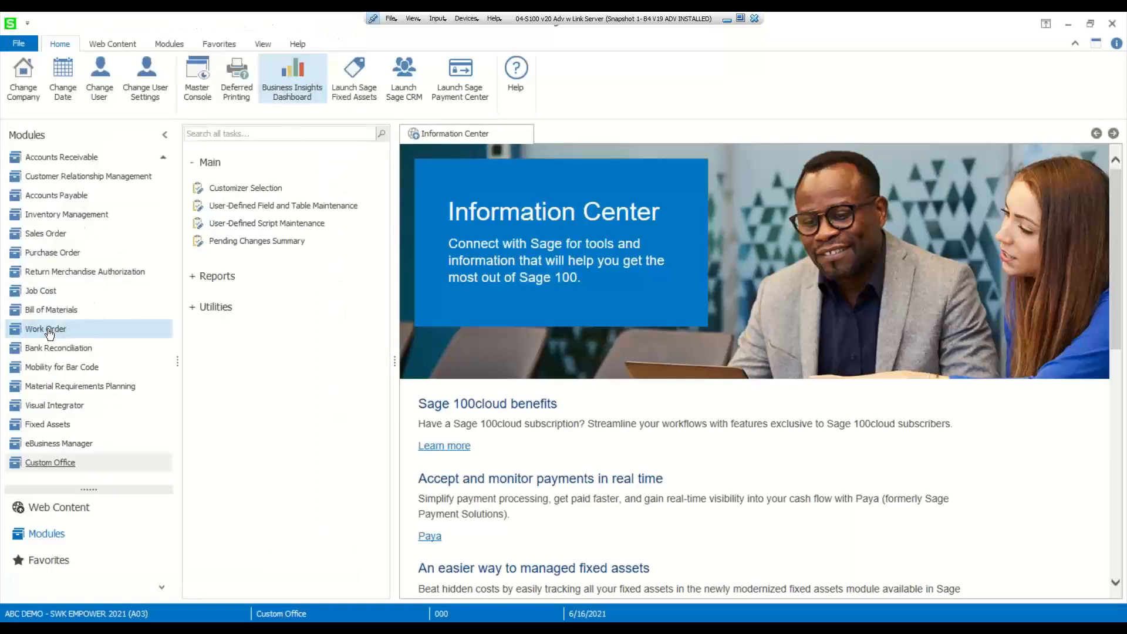
Open Purchase Order Entry from the Purchase Order module and close the PowerPoint window running in the background
{"action": "left_click", "coordinate": [51, 255]}
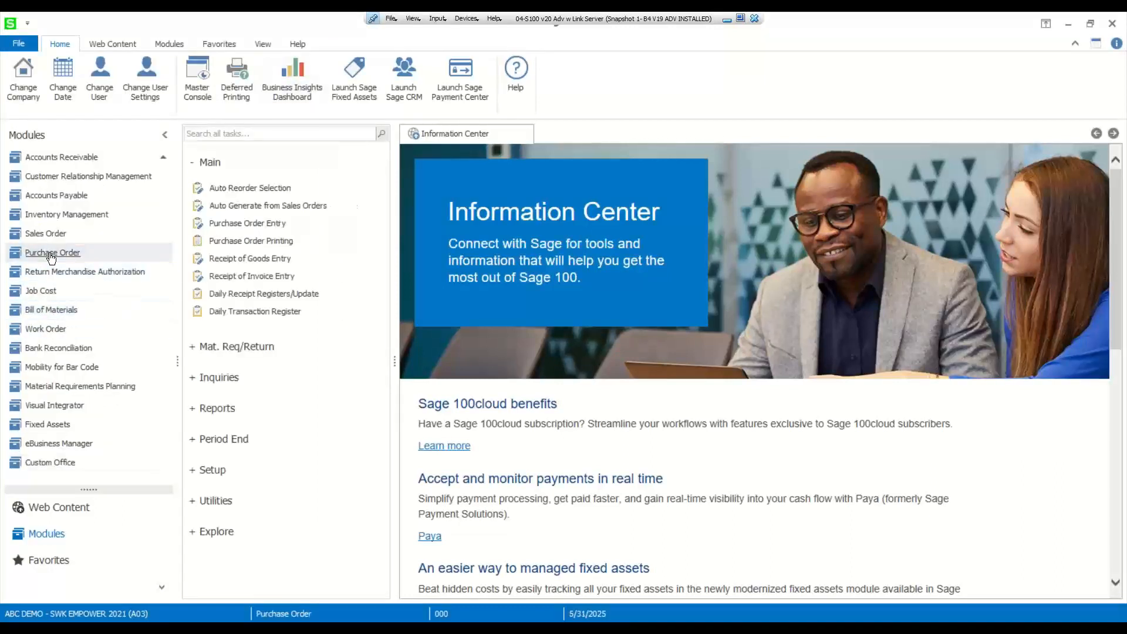
{"action": "left_click", "coordinate": [256, 225]}
{"action": "right_click", "coordinate": [284, 629]}
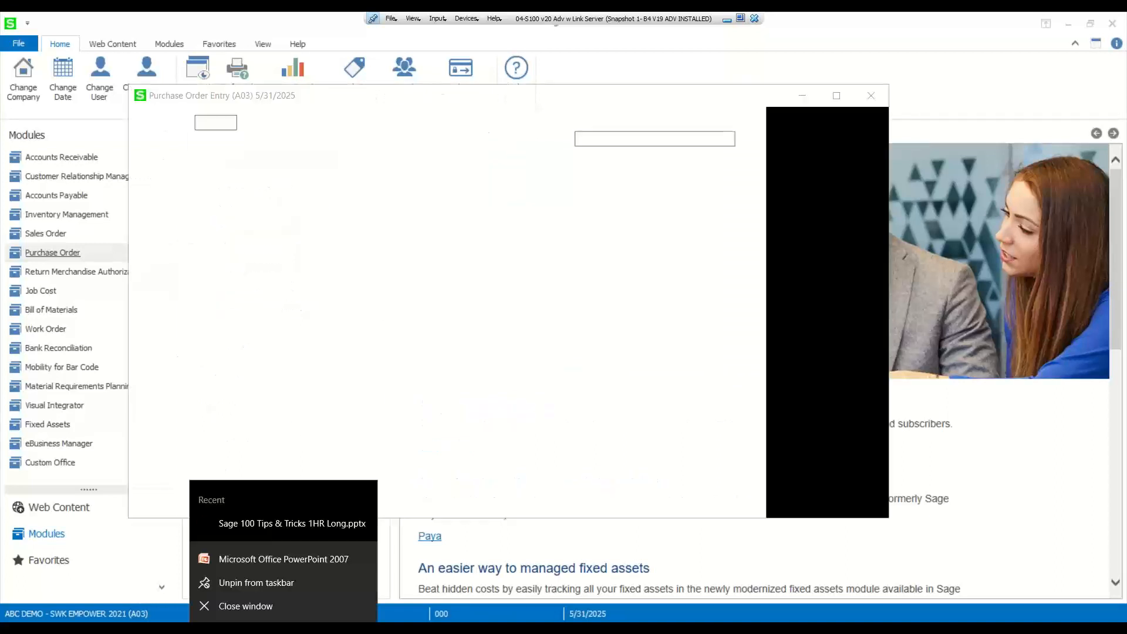
{"action": "left_click", "coordinate": [260, 610]}
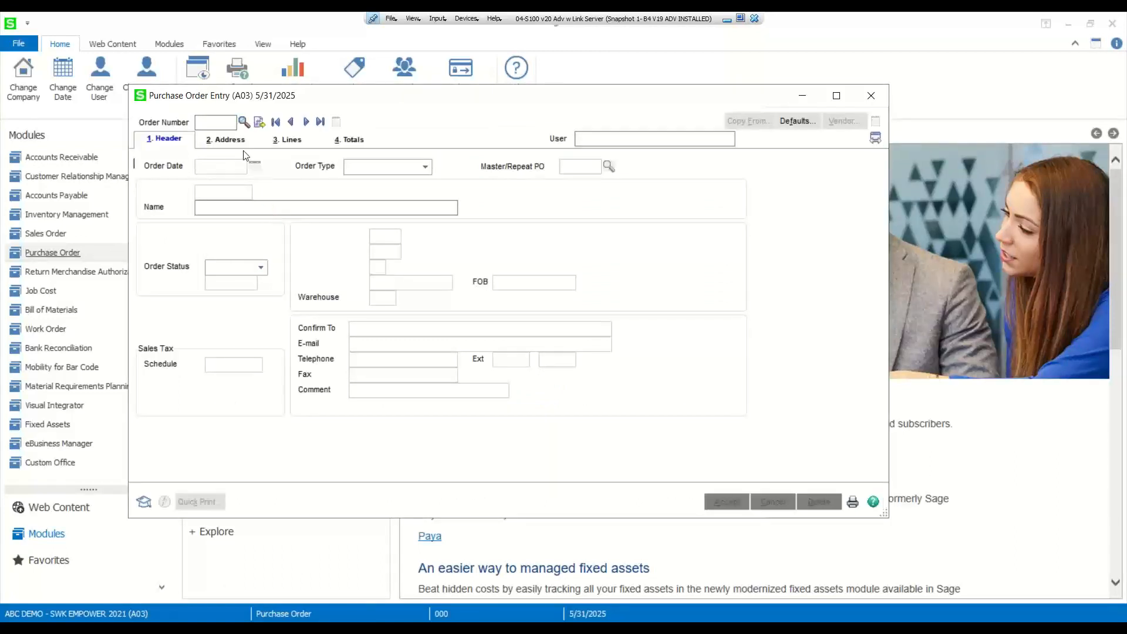
Start a new purchase order with the next available number and choose Airway Property (01-AIRWAY) as the vendor
{"action": "left_click", "coordinate": [259, 122]}
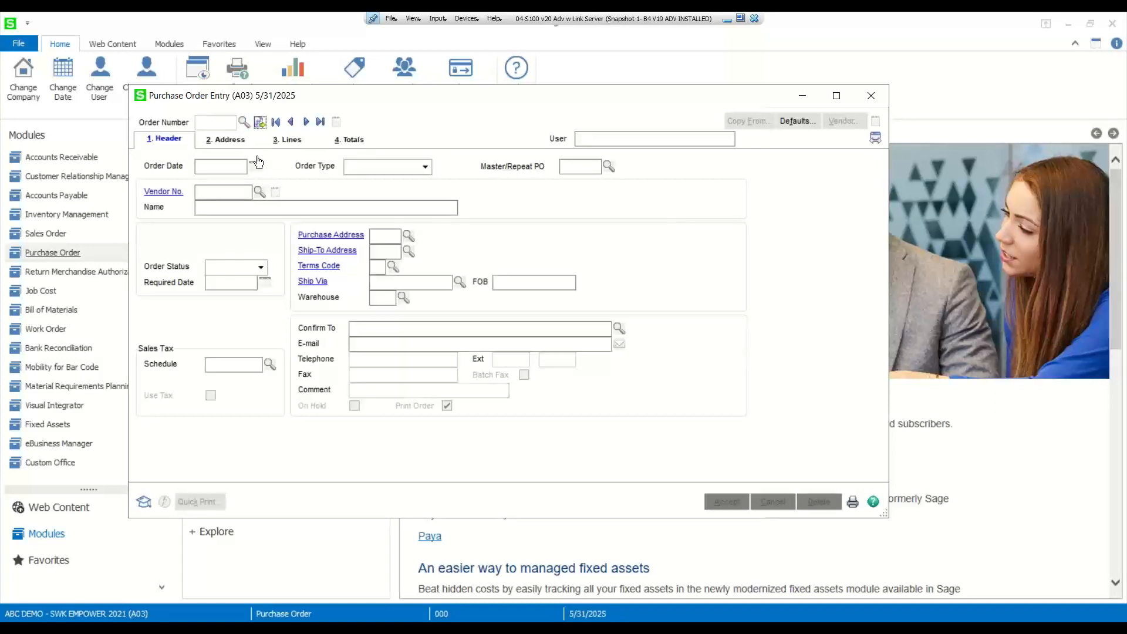
{"action": "left_click", "coordinate": [259, 193]}
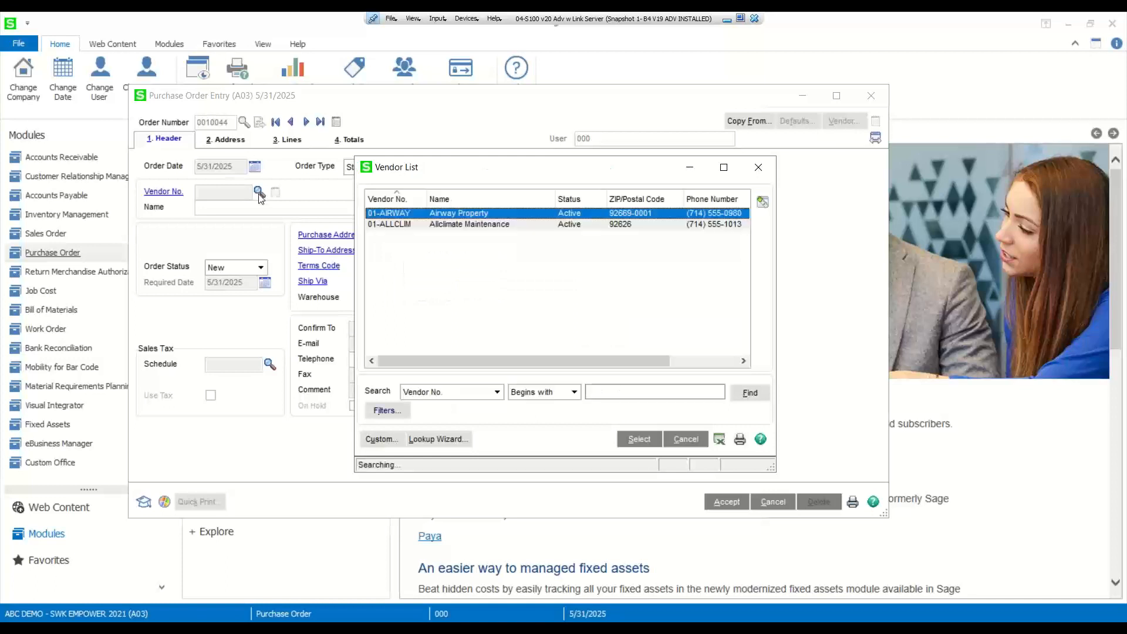
{"action": "left_click", "coordinate": [639, 439]}
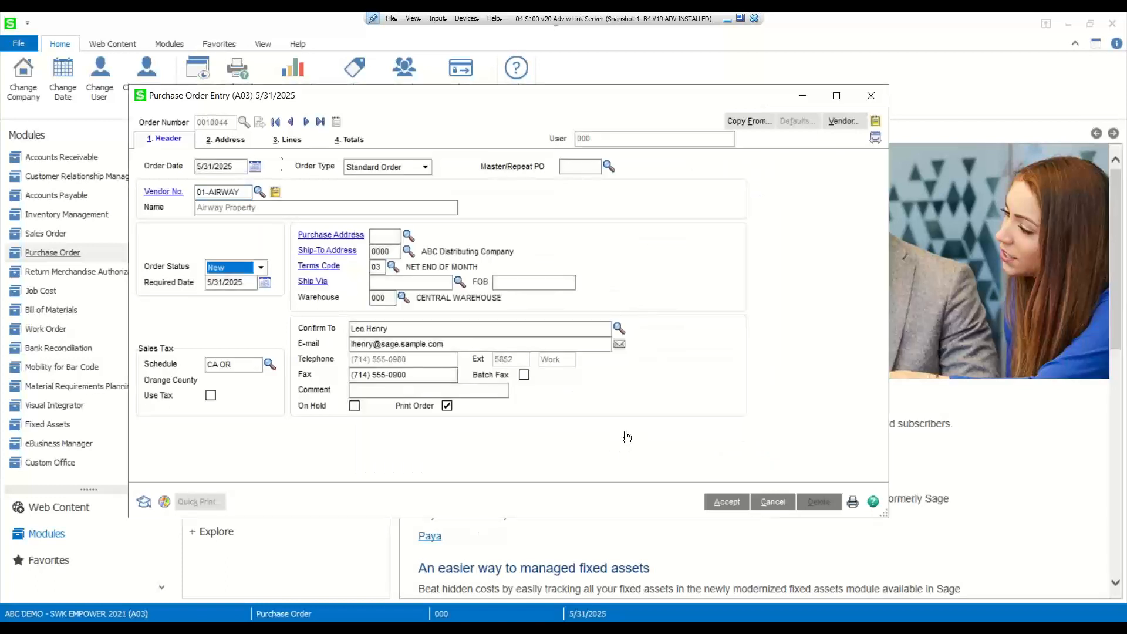
Enter item 2480-8-50 on the first line of the new purchase order
{"action": "left_click", "coordinate": [286, 139]}
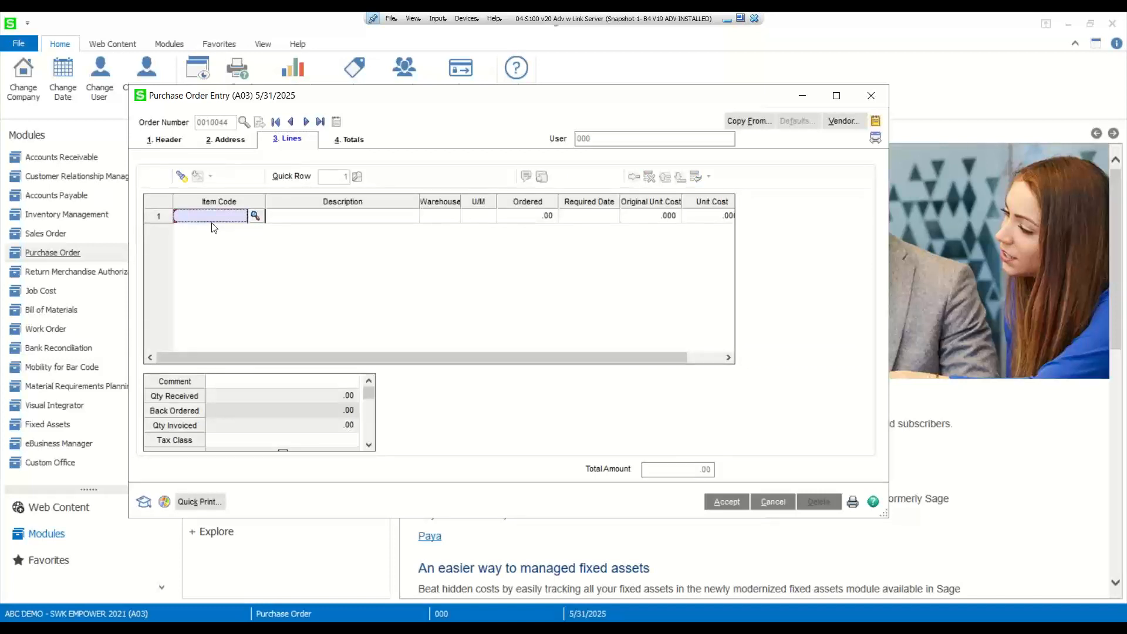
{"action": "type", "text": "2480-"}
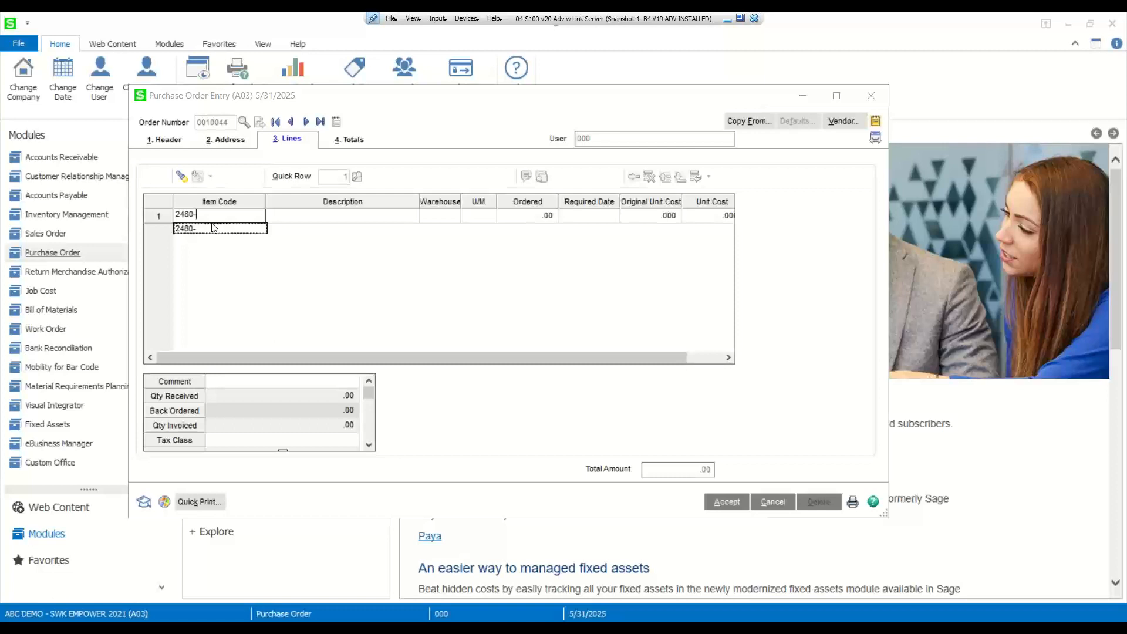
{"action": "type", "text": "8-50"}
{"action": "key", "text": "Tab"}
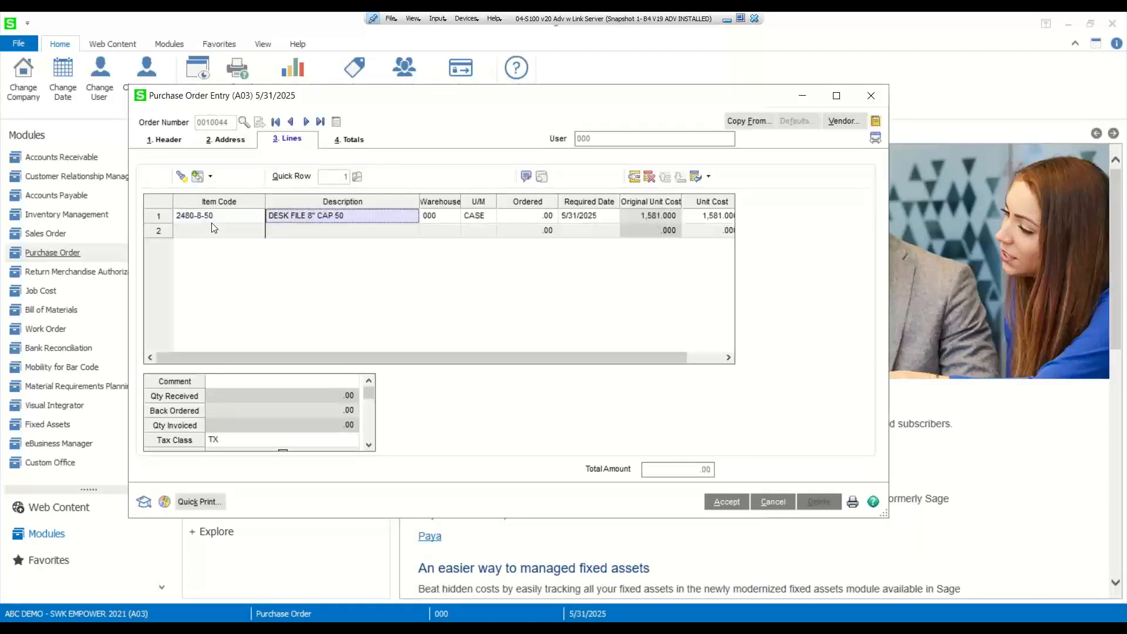
Set the ordered quantity of item 2480-8-50 to 5 and complete the line with its default values
{"action": "key", "text": "Tab"}
{"action": "key", "text": "Tab"}
{"action": "key", "text": "Tab"}
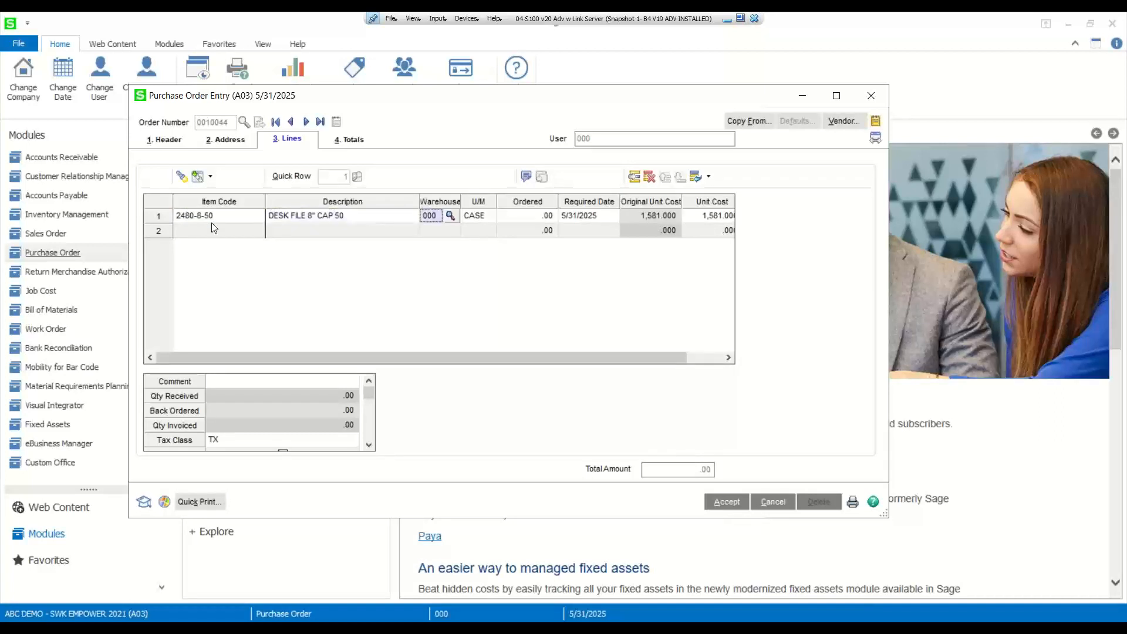
{"action": "type", "text": "5"}
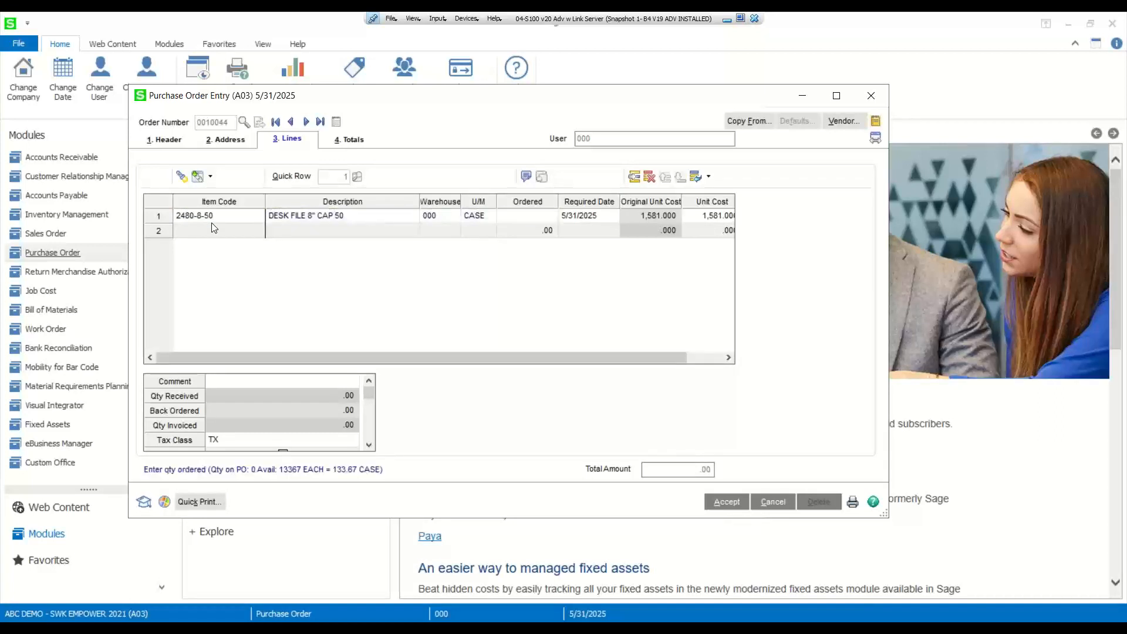
{"action": "key", "text": "Tab"}
{"action": "key", "text": "Tab"}
{"action": "key", "text": "Tab"}
{"action": "key", "text": "Tab"}
{"action": "key", "text": "Tab"}
{"action": "key", "text": "Tab"}
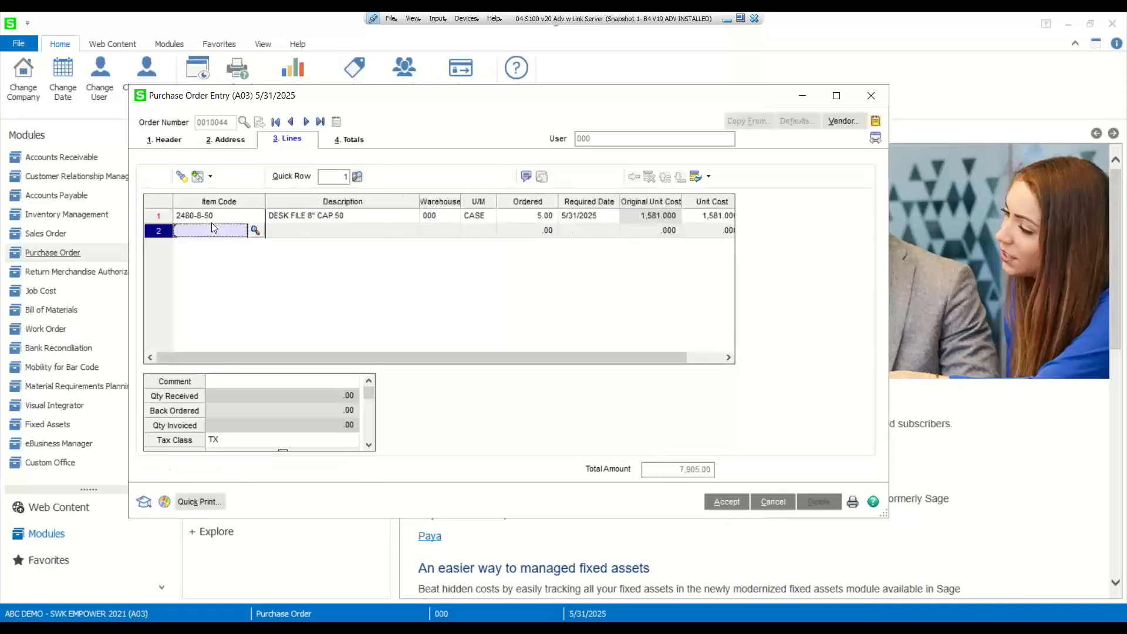
Accept the Airway Property purchase order through its totals and close Purchase Order Entry
{"action": "left_click", "coordinate": [726, 508]}
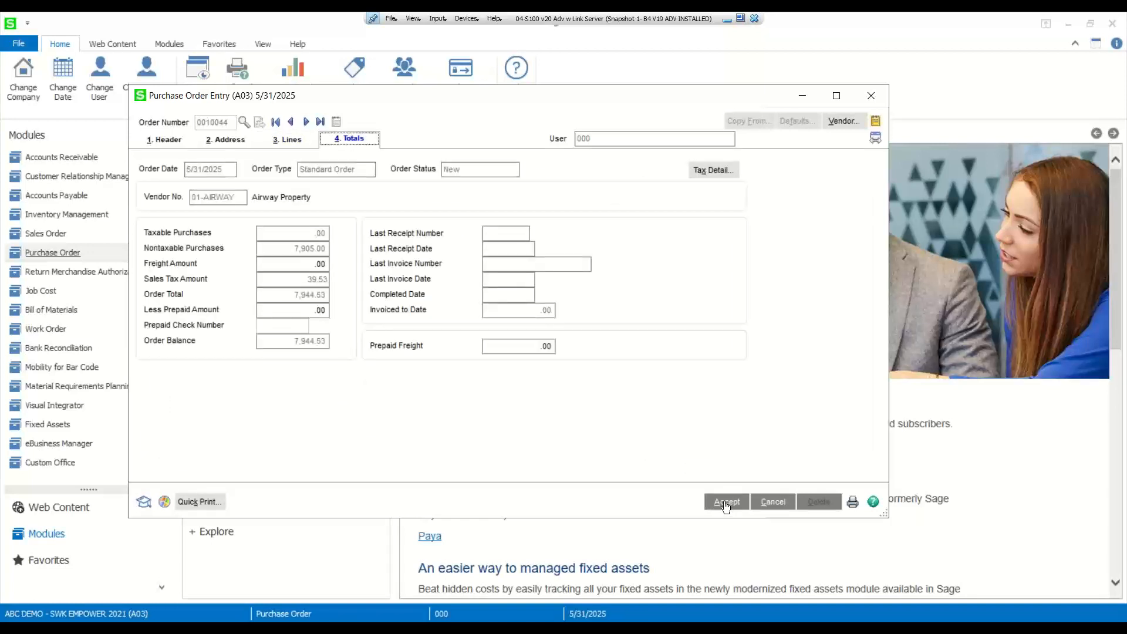
{"action": "left_click", "coordinate": [727, 503]}
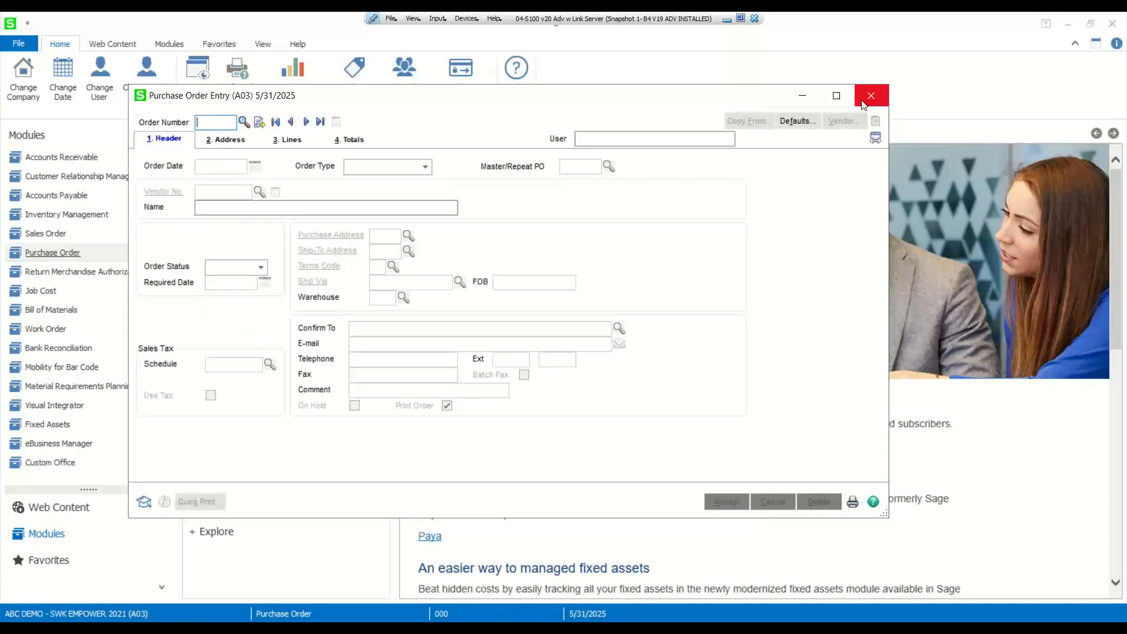
{"action": "left_click", "coordinate": [870, 95]}
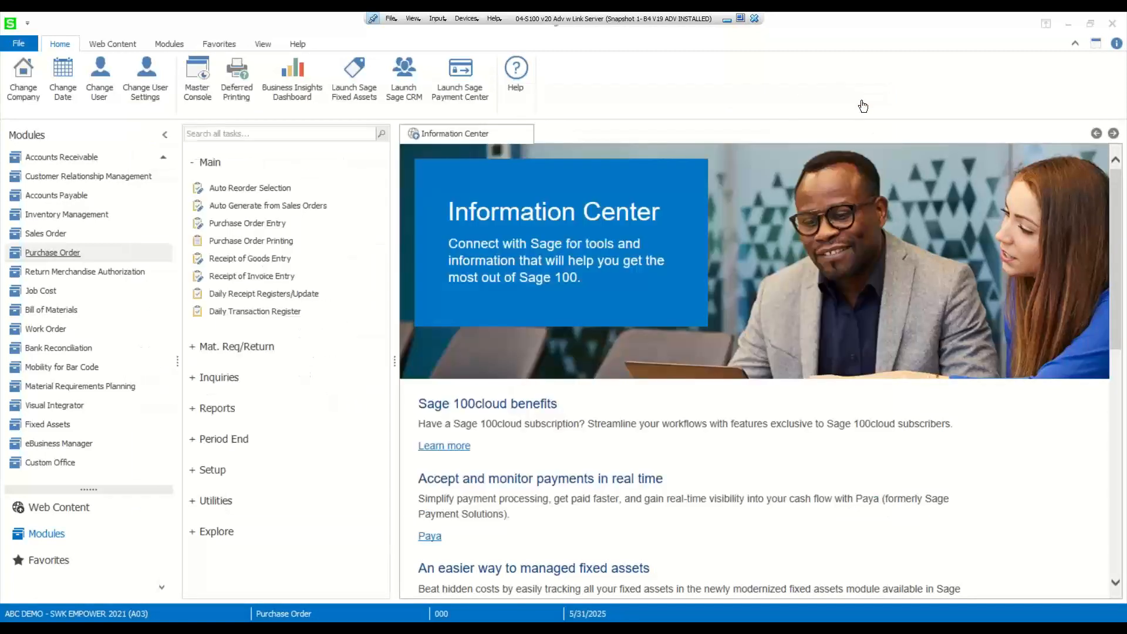
Start a new Receipt of Goods Entry with the next receipt number against the new Airway Property purchase order
{"action": "left_click", "coordinate": [254, 262]}
{"action": "left_click", "coordinate": [271, 260]}
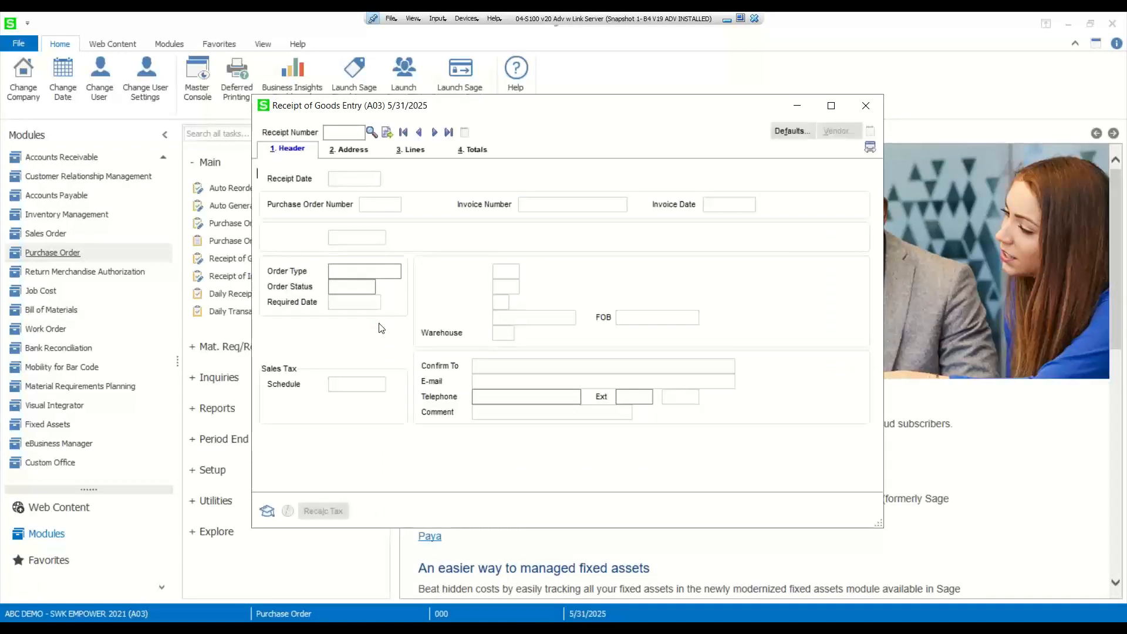
{"action": "left_click", "coordinate": [387, 134]}
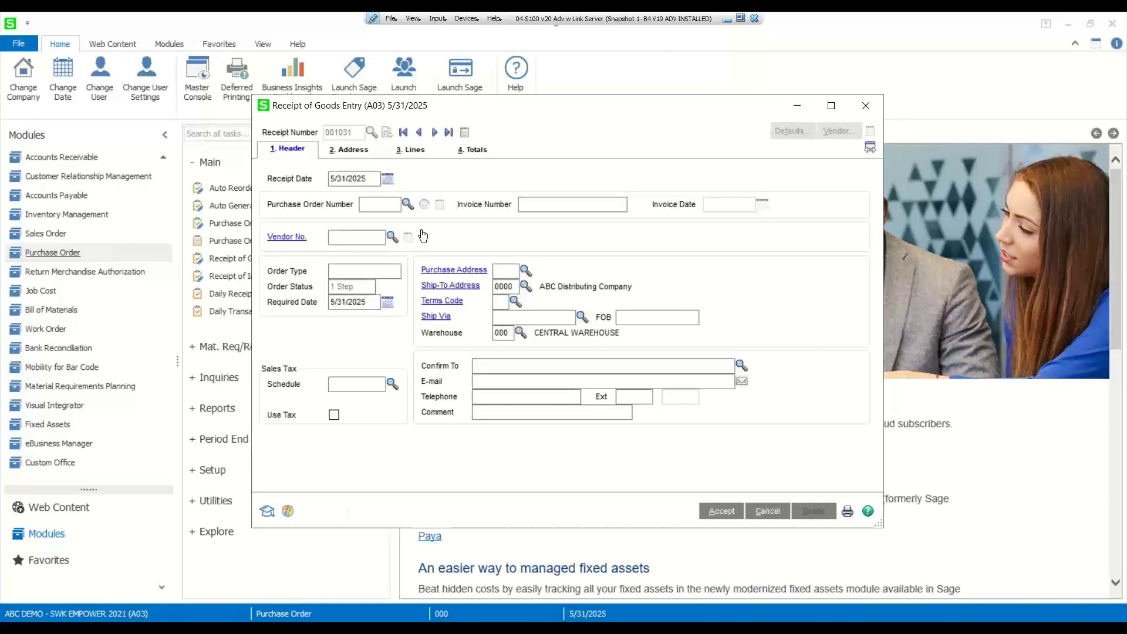
{"action": "left_click", "coordinate": [410, 208]}
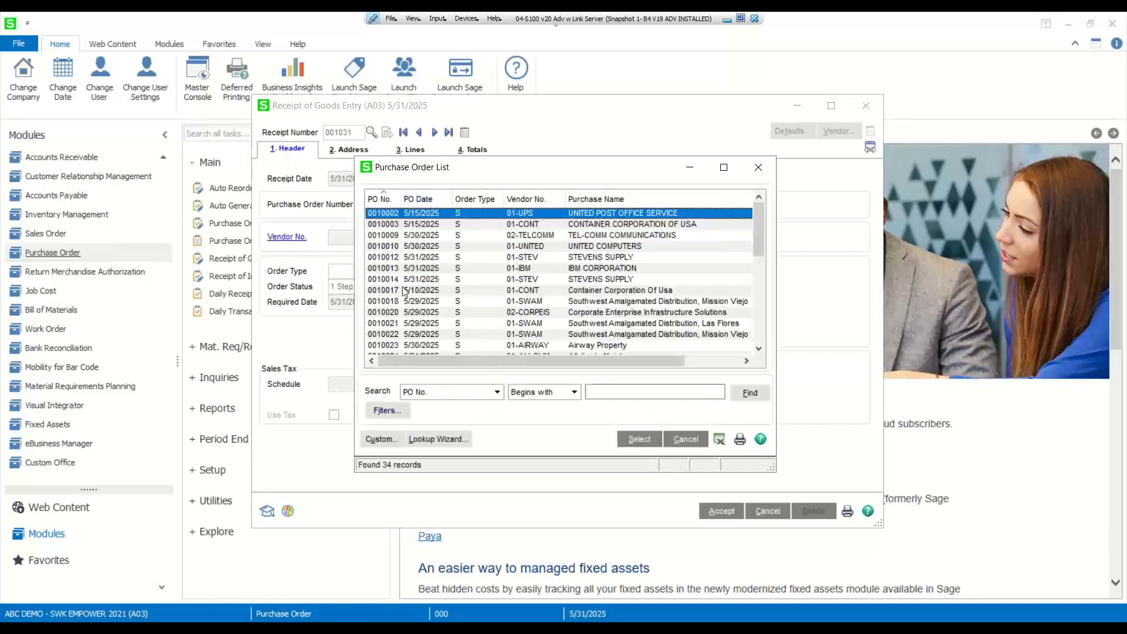
{"action": "scroll", "coordinate": [402, 294], "scroll_direction": "down", "scroll_amount": 7}
{"action": "left_click", "coordinate": [396, 345]}
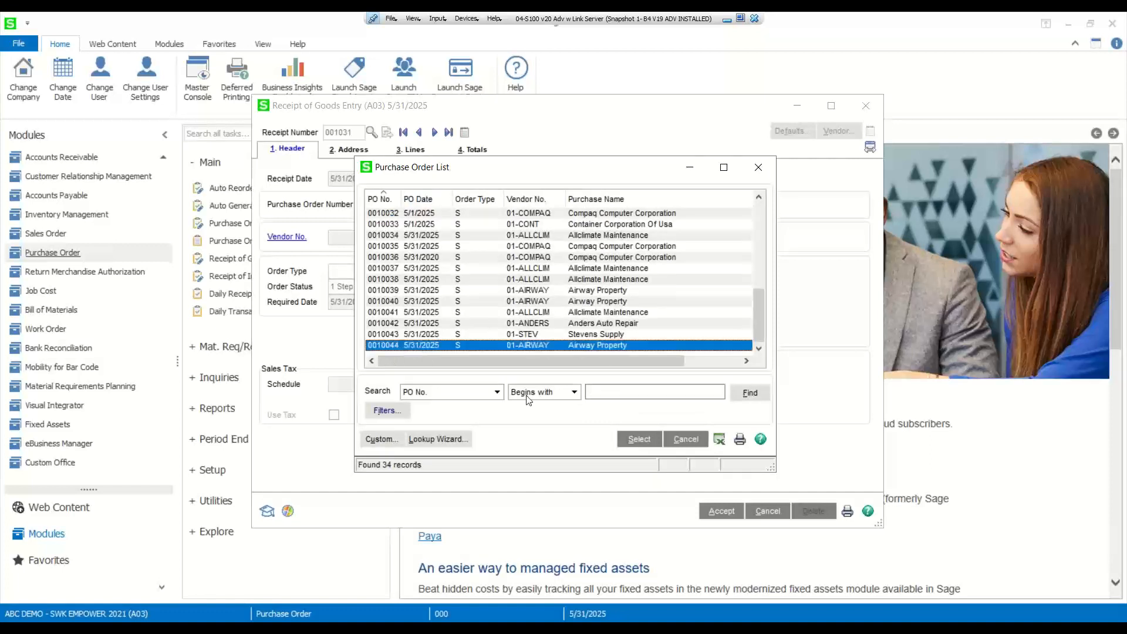
{"action": "left_click", "coordinate": [639, 439]}
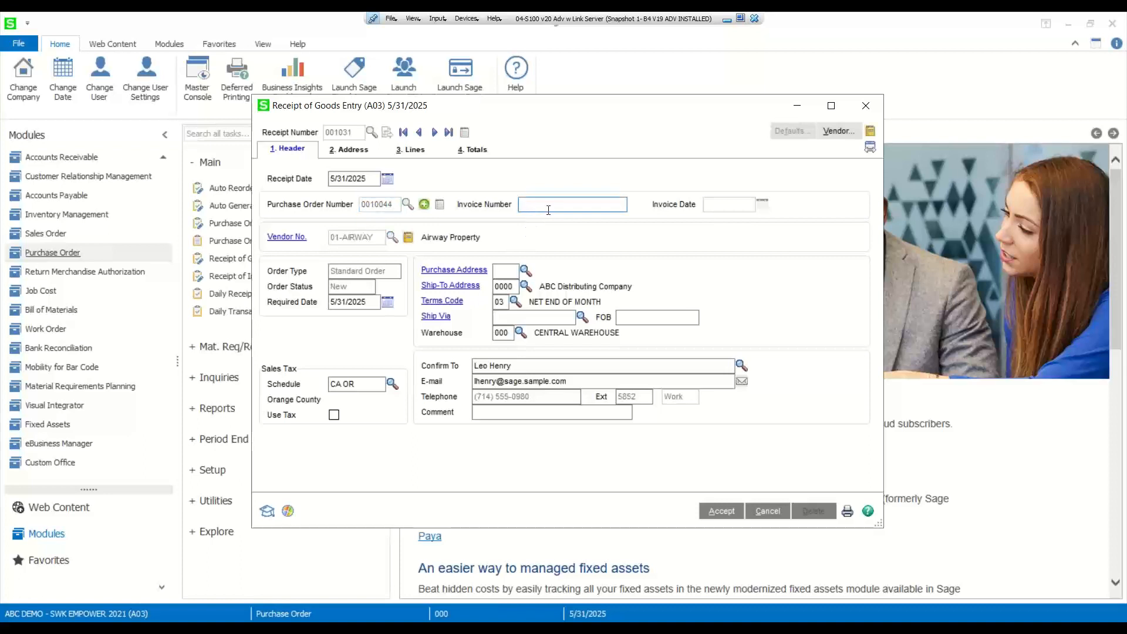
Receive the complete purchase order and open the lot/serial number distribution for the received item 2480-8-50
{"action": "left_click", "coordinate": [409, 151]}
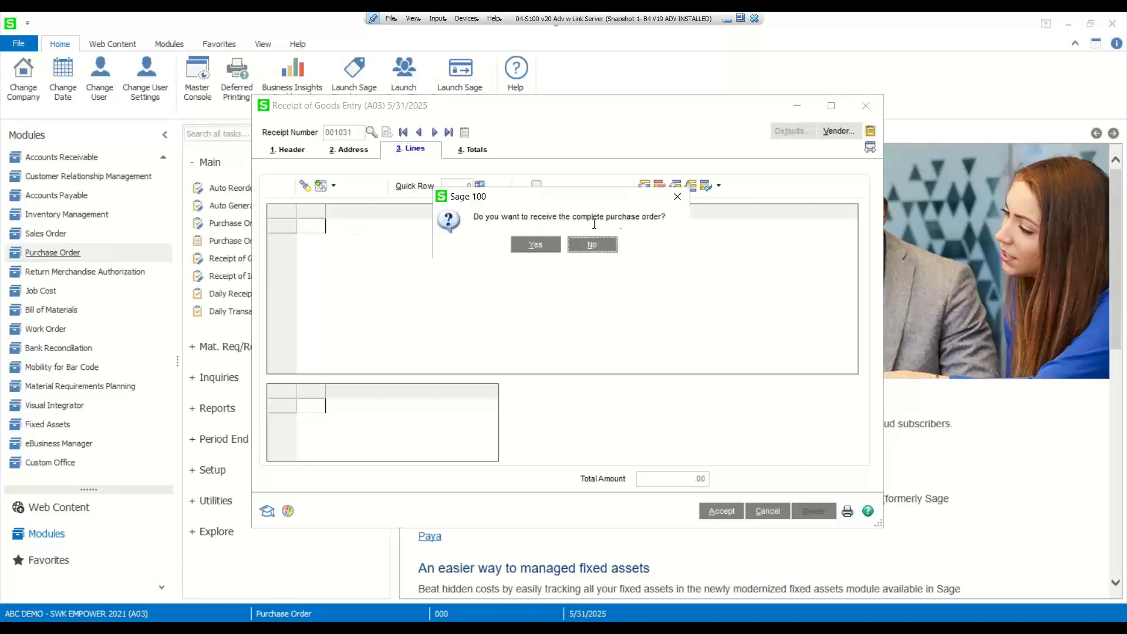
{"action": "left_click", "coordinate": [535, 245]}
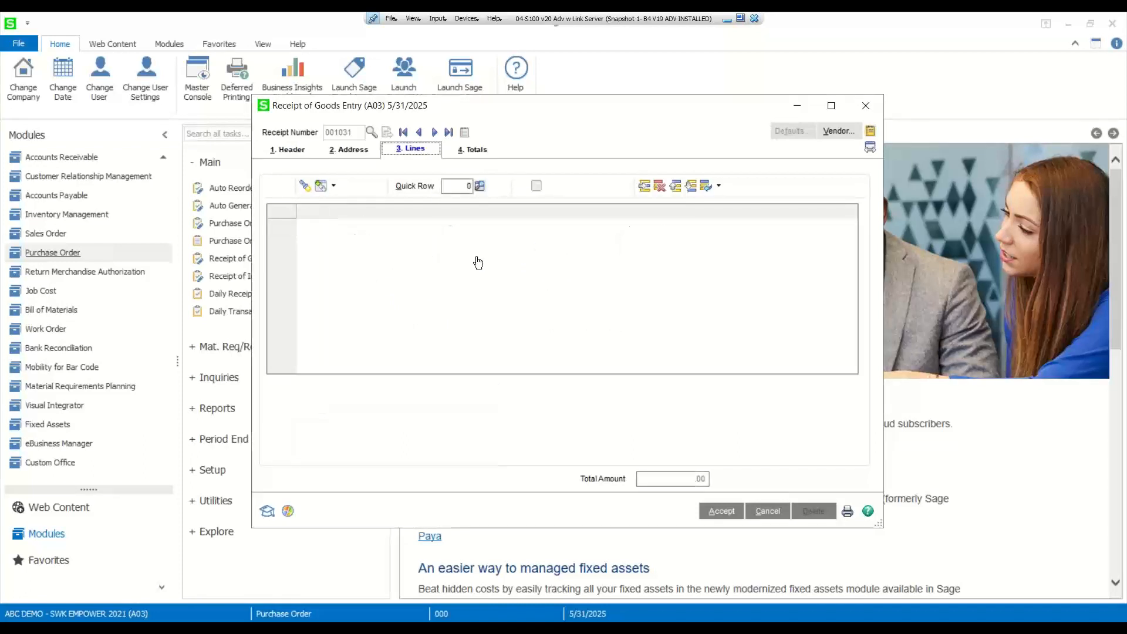
{"action": "left_click", "coordinate": [326, 225]}
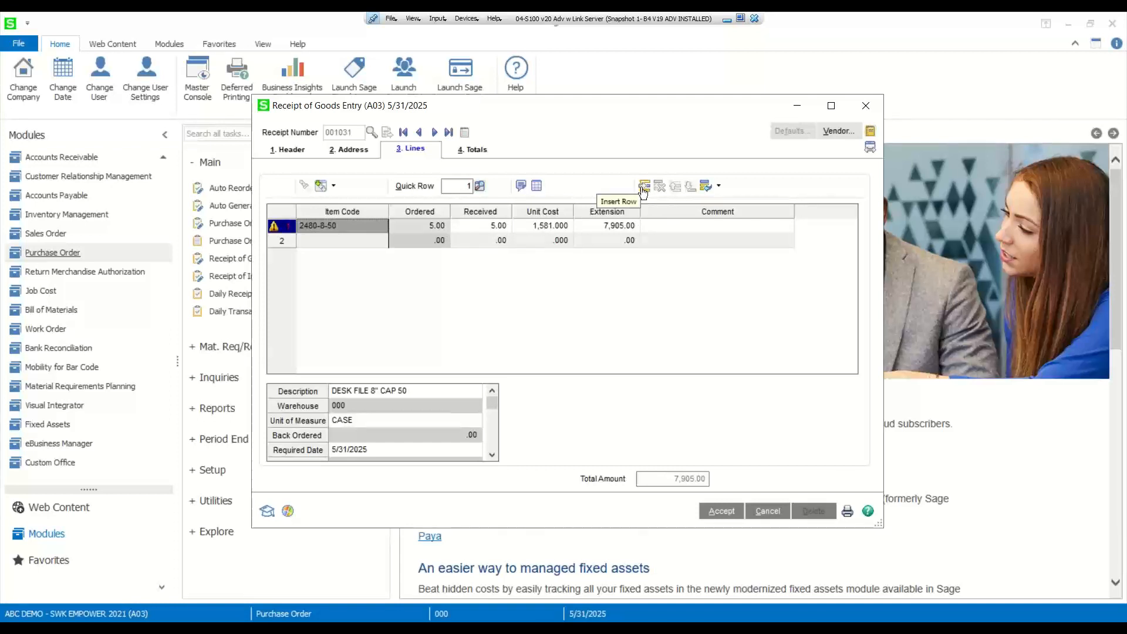
{"action": "left_click", "coordinate": [536, 187]}
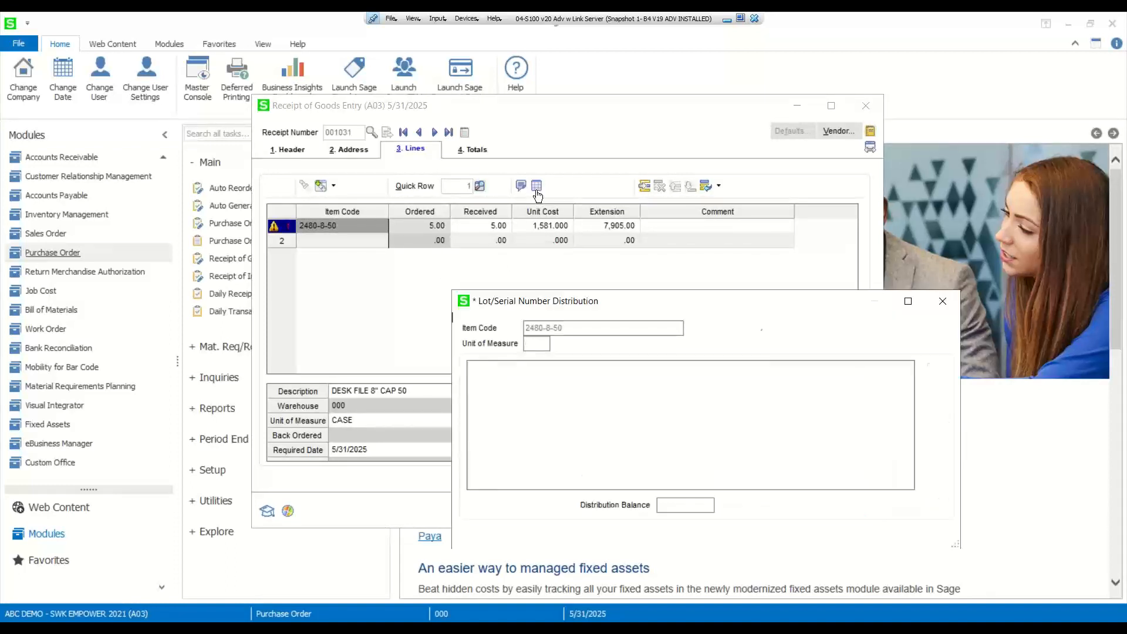
Enter lot number 061621 on the first lot distribution row for item 2480-8-50
{"action": "left_click_drag", "start_coordinate": [561, 308], "coordinate": [409, 202]}
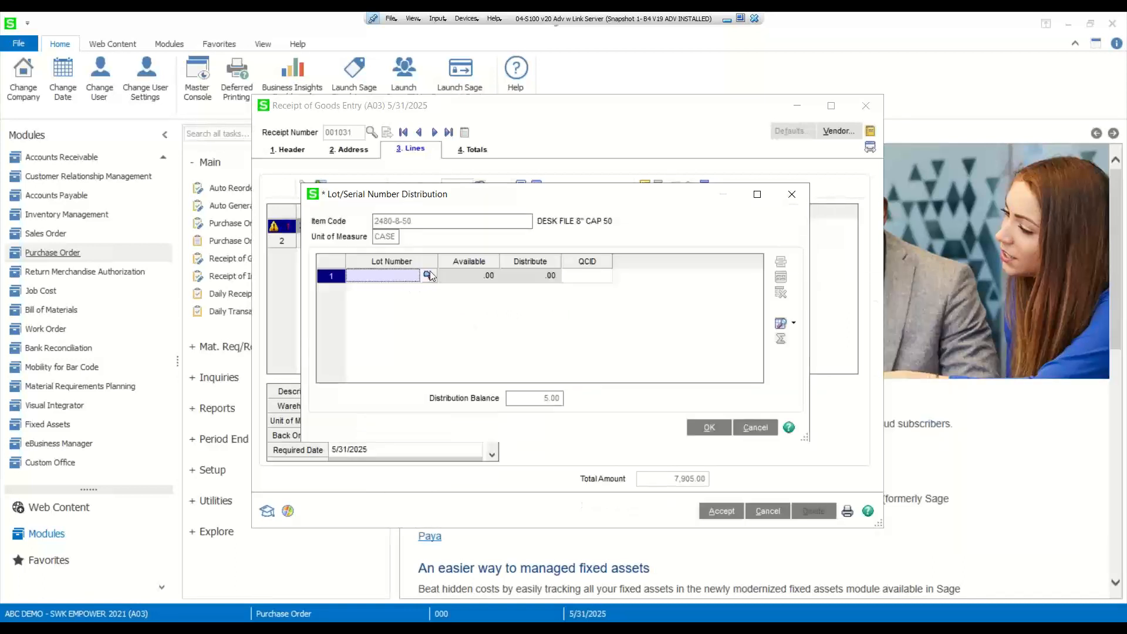
{"action": "type", "text": "06"}
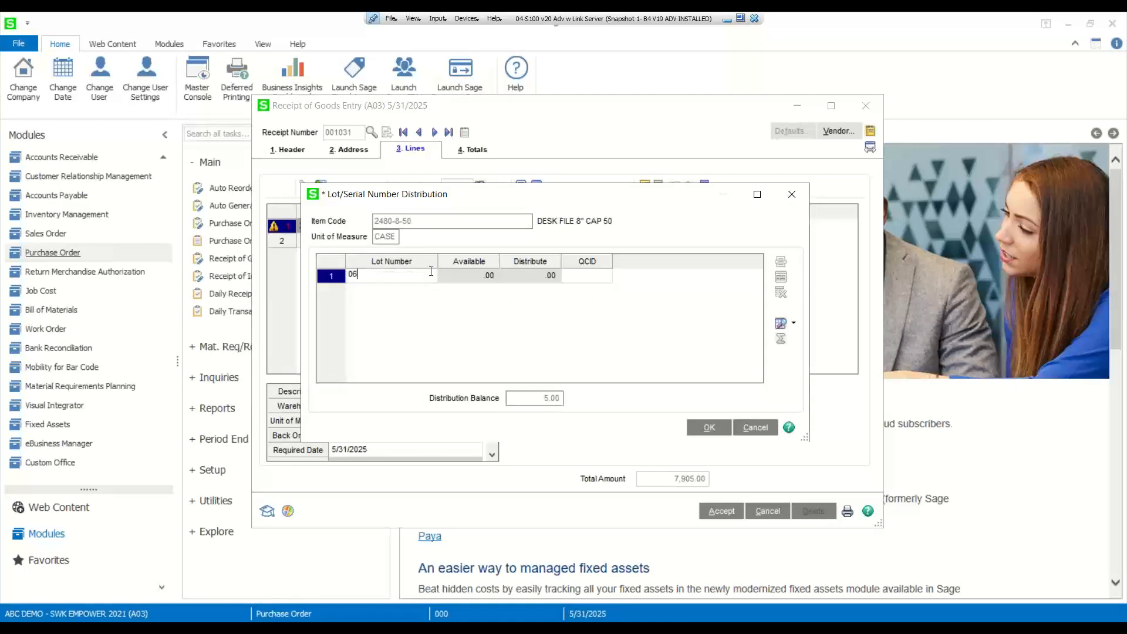
{"action": "type", "text": "1621"}
{"action": "key", "text": "Tab"}
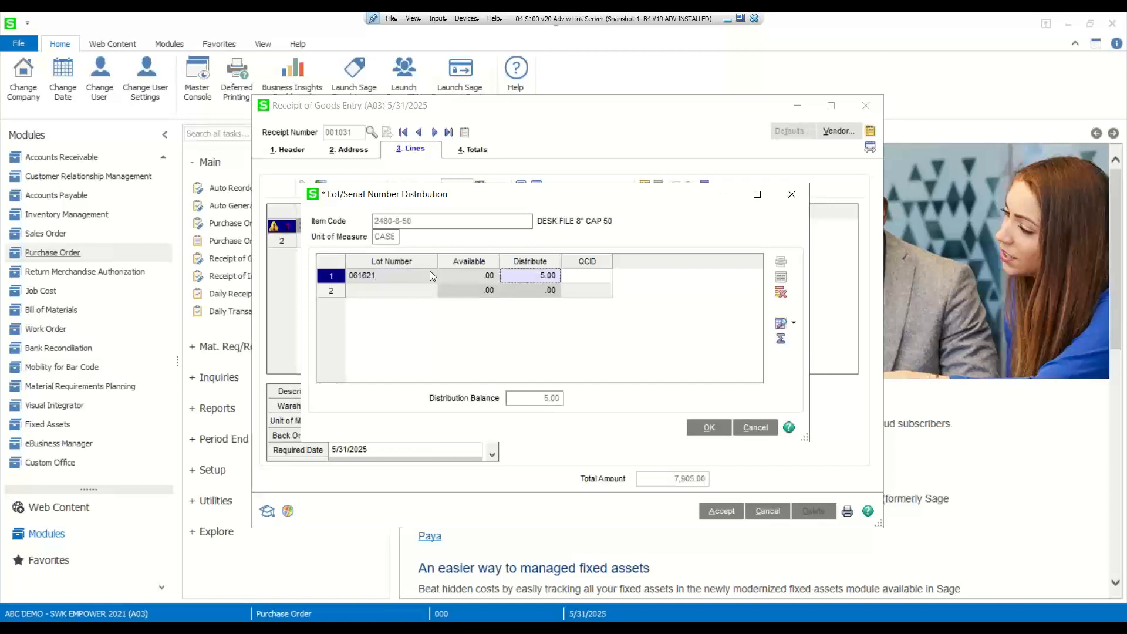
Try to assign ZZZ as the QCID of lot 061621 in the distribution grid
{"action": "key", "text": "Tab"}
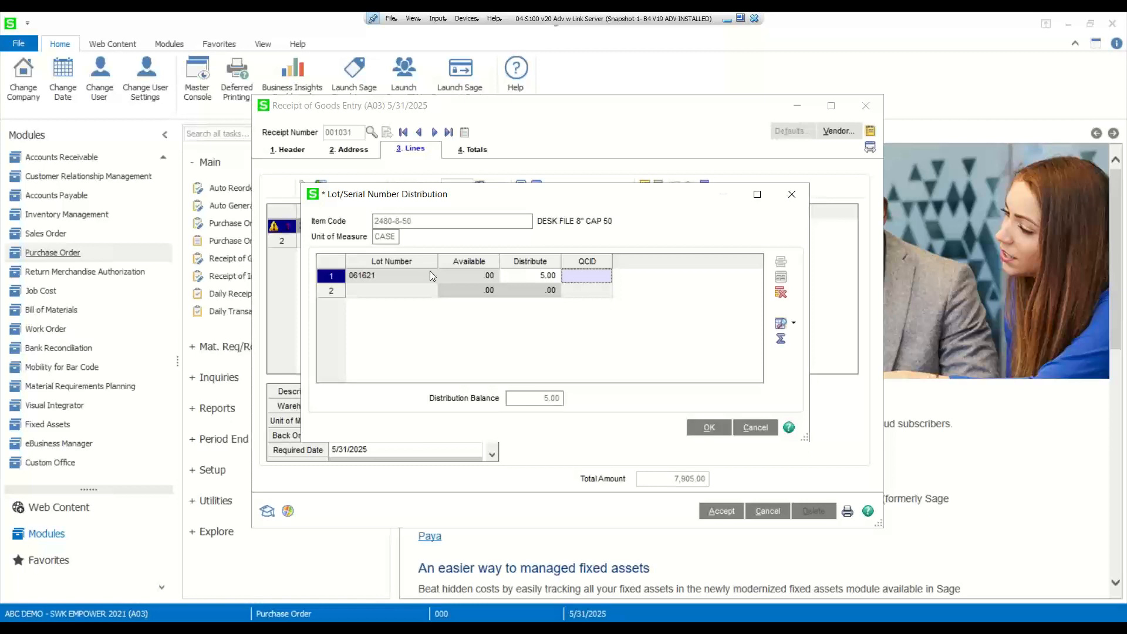
{"action": "type", "text": "ZZZ"}
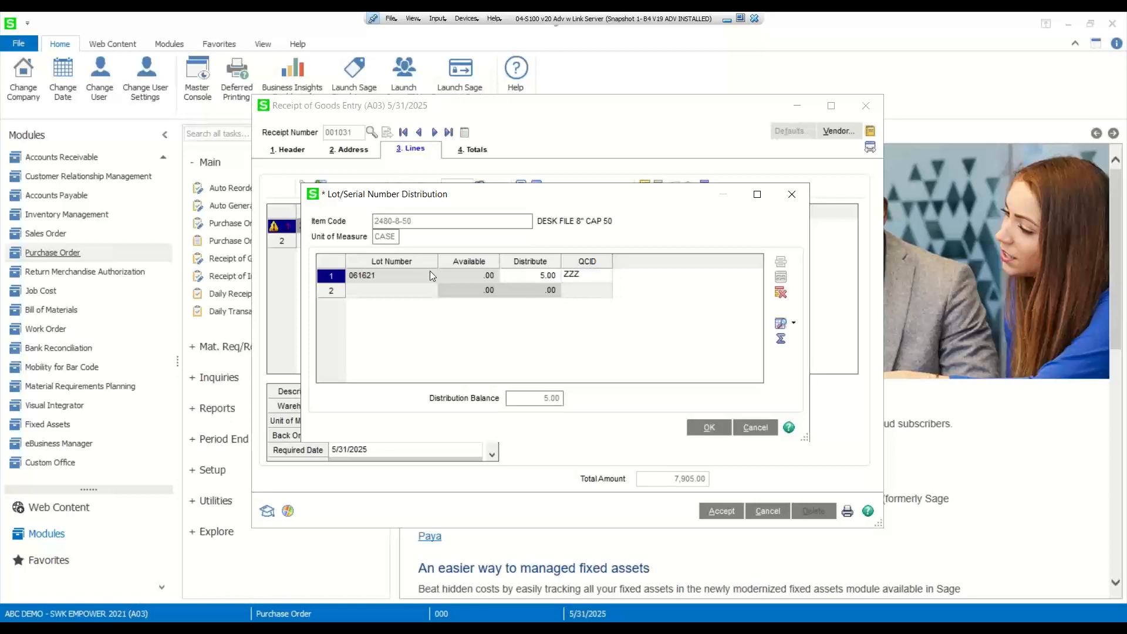
{"action": "key", "text": "Tab"}
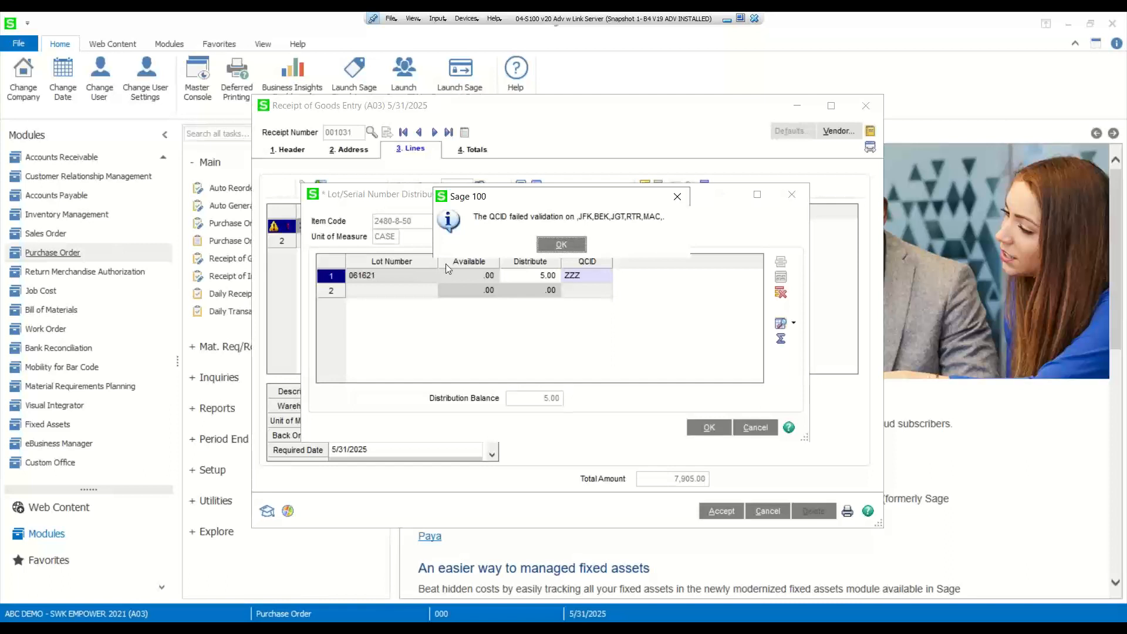
{"action": "left_click", "coordinate": [563, 244]}
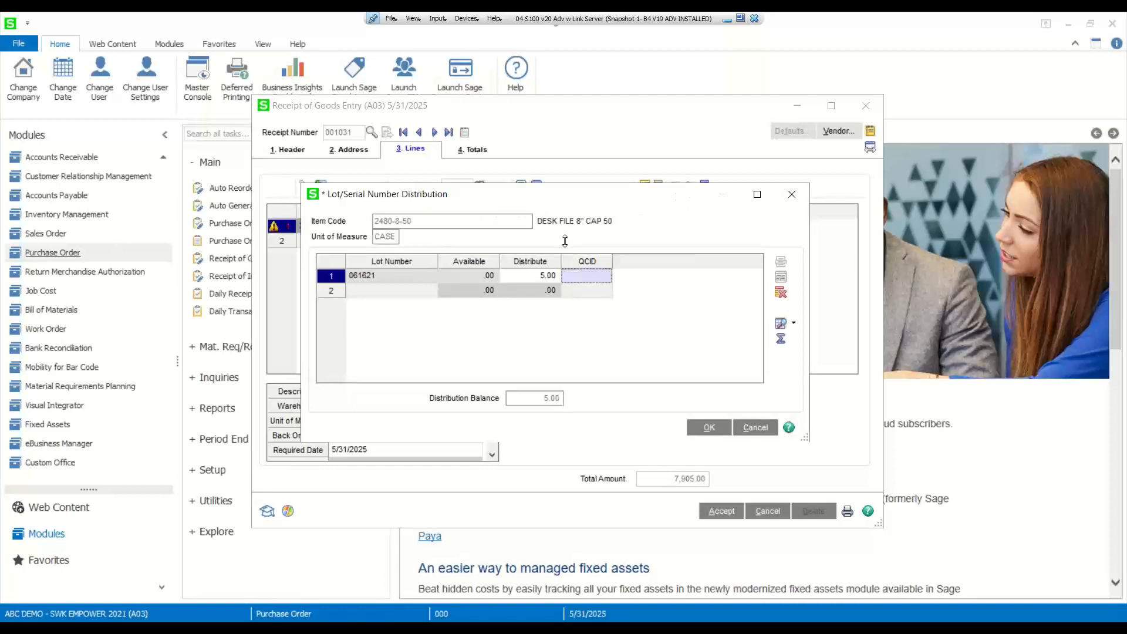
Set the QCID of lot 061621 to JFK and confirm the lot distribution for item 2480-8-50
{"action": "left_click", "coordinate": [575, 280]}
{"action": "type", "text": "JFK"}
{"action": "key", "text": "Tab"}
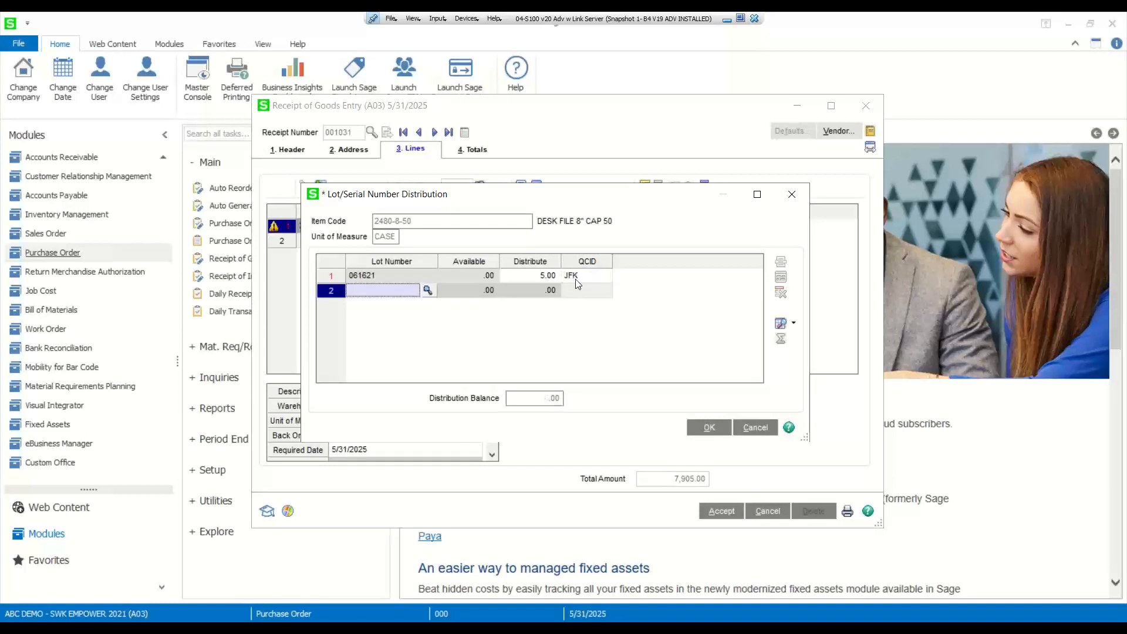
{"action": "left_click", "coordinate": [710, 428]}
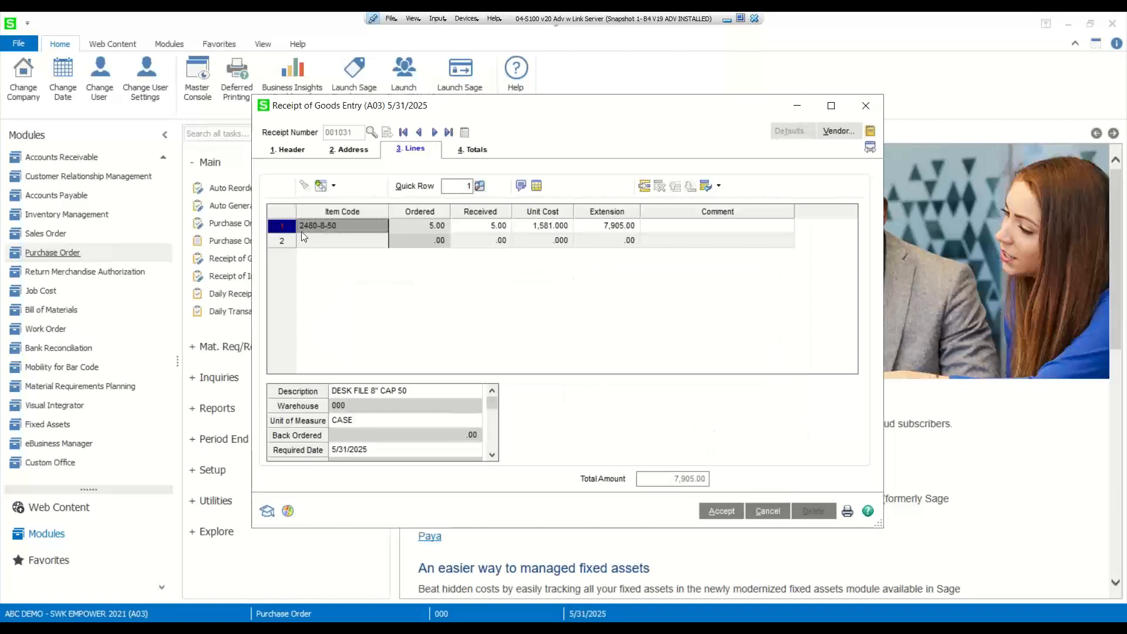
Accept the receipt through its totals and preview the Receipt Of Goods Register
{"action": "left_click", "coordinate": [722, 512]}
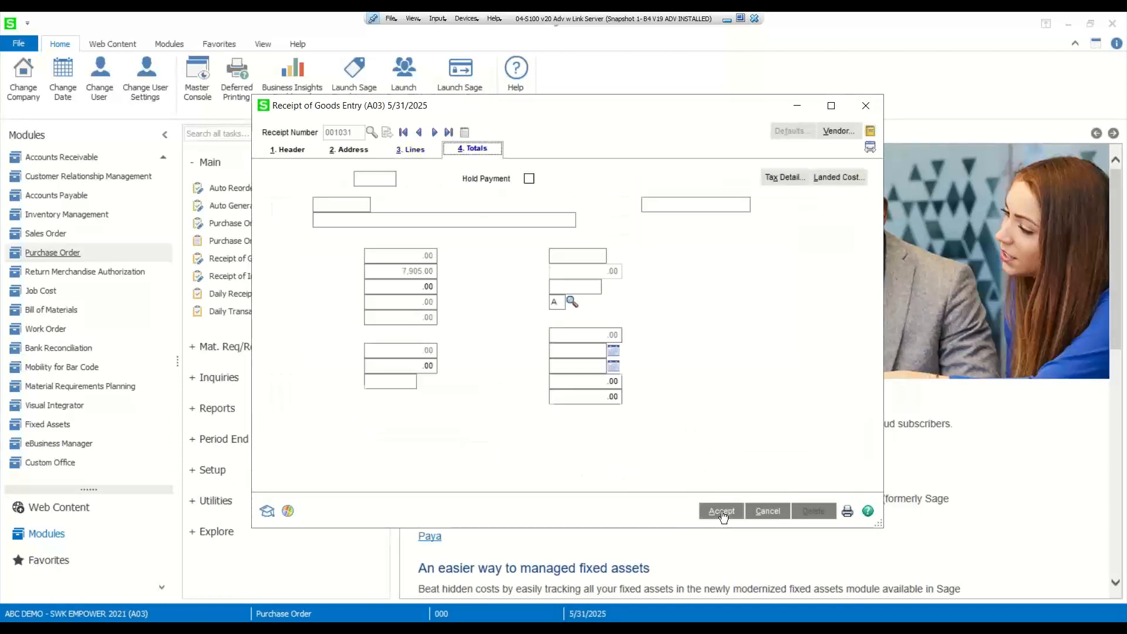
{"action": "left_click", "coordinate": [722, 512]}
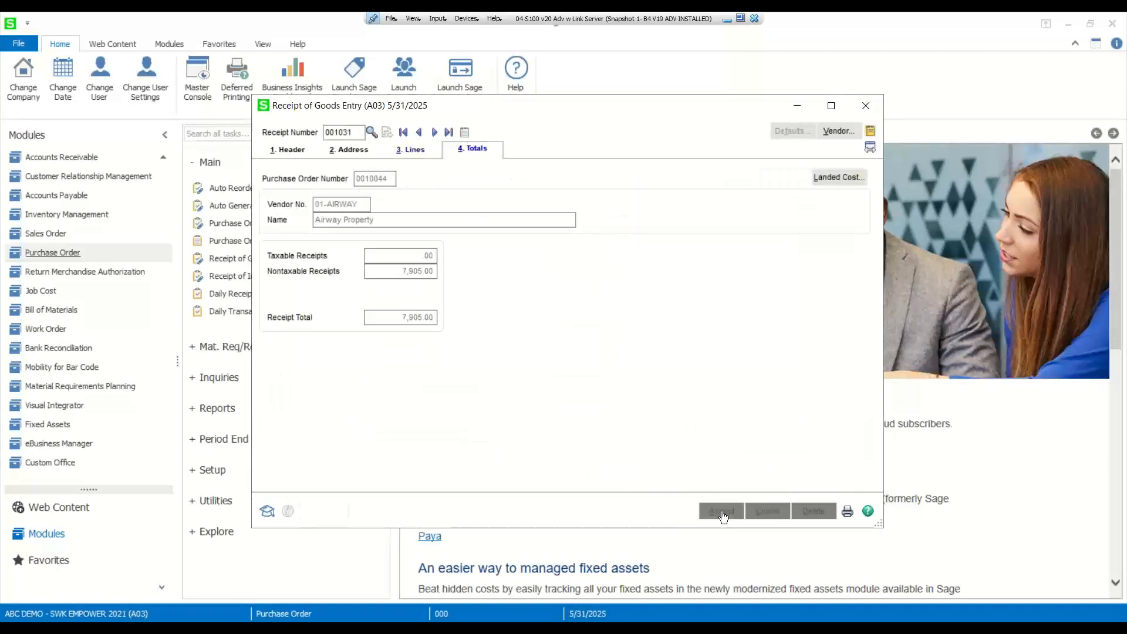
{"action": "left_click", "coordinate": [847, 513]}
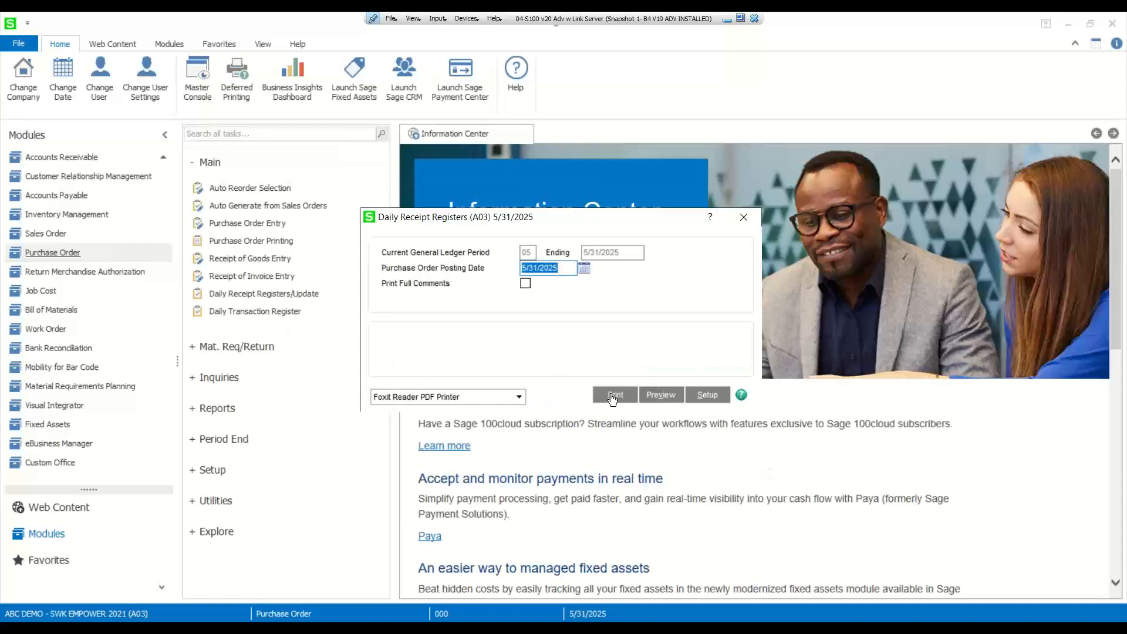
{"action": "left_click", "coordinate": [657, 397]}
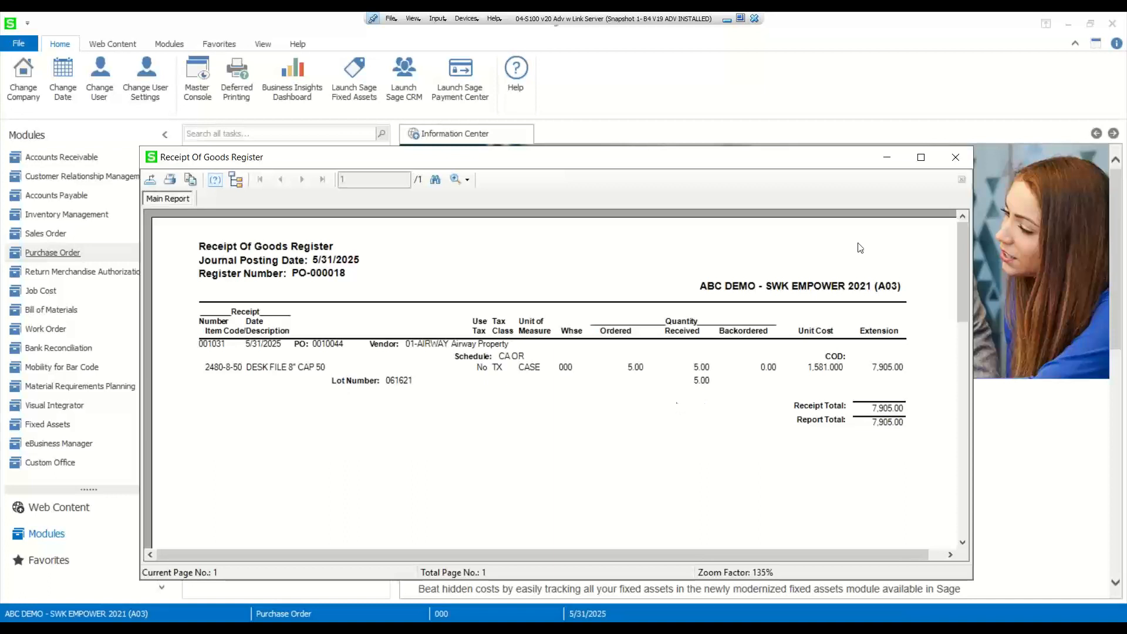
{"action": "left_click", "coordinate": [954, 156]}
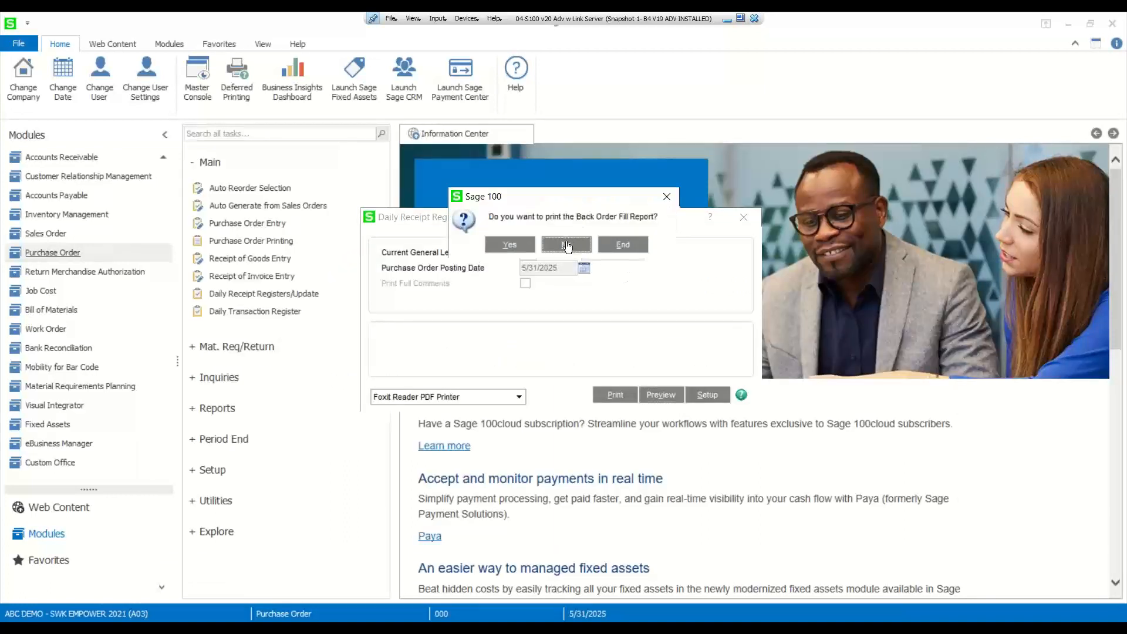
Update the receipt register while declining to print the Back Order Fill Report and the Daily Transaction Register
{"action": "left_click", "coordinate": [567, 243]}
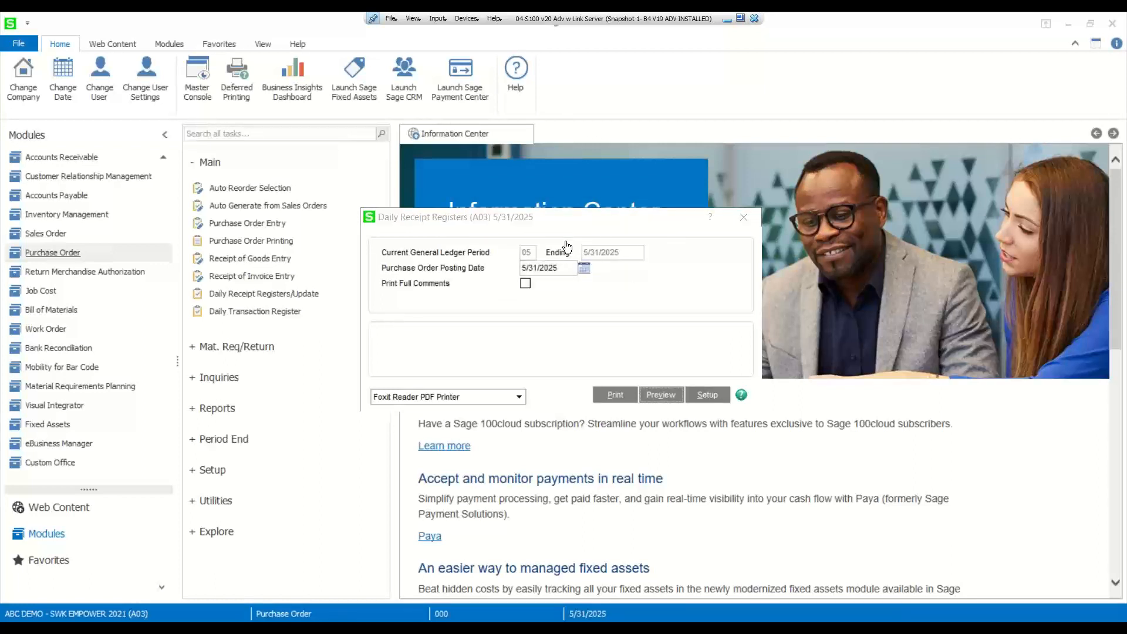
{"action": "left_click", "coordinate": [536, 246]}
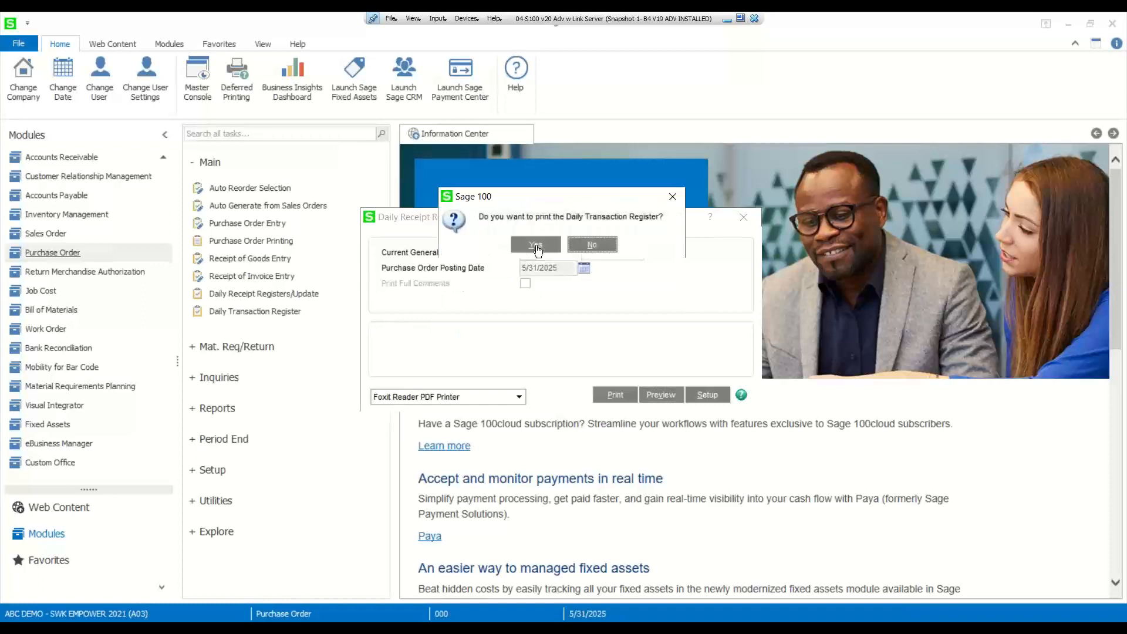
{"action": "left_click", "coordinate": [592, 247]}
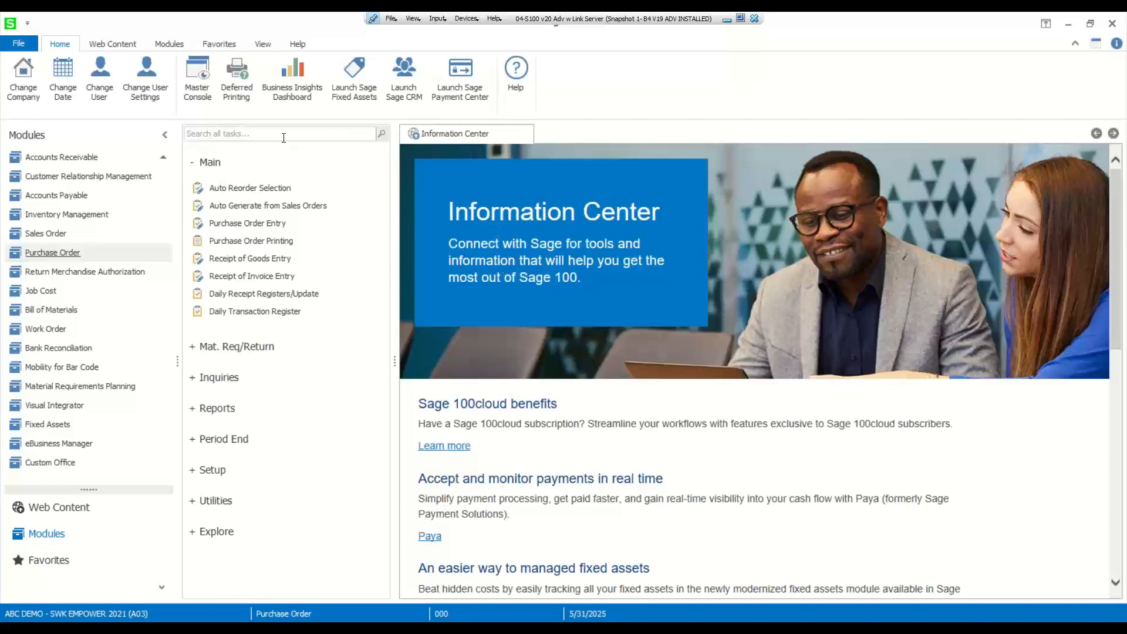
Open the Lot Serial Customer Recall Report from the Inventory Management reports
{"action": "left_click", "coordinate": [219, 167]}
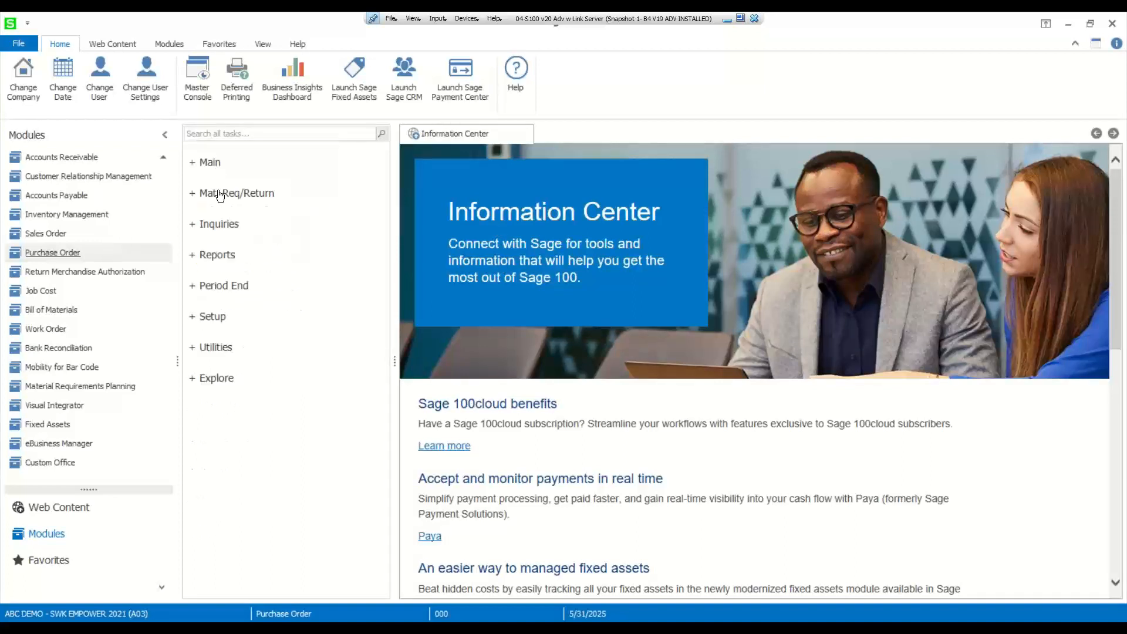
{"action": "left_click", "coordinate": [218, 254]}
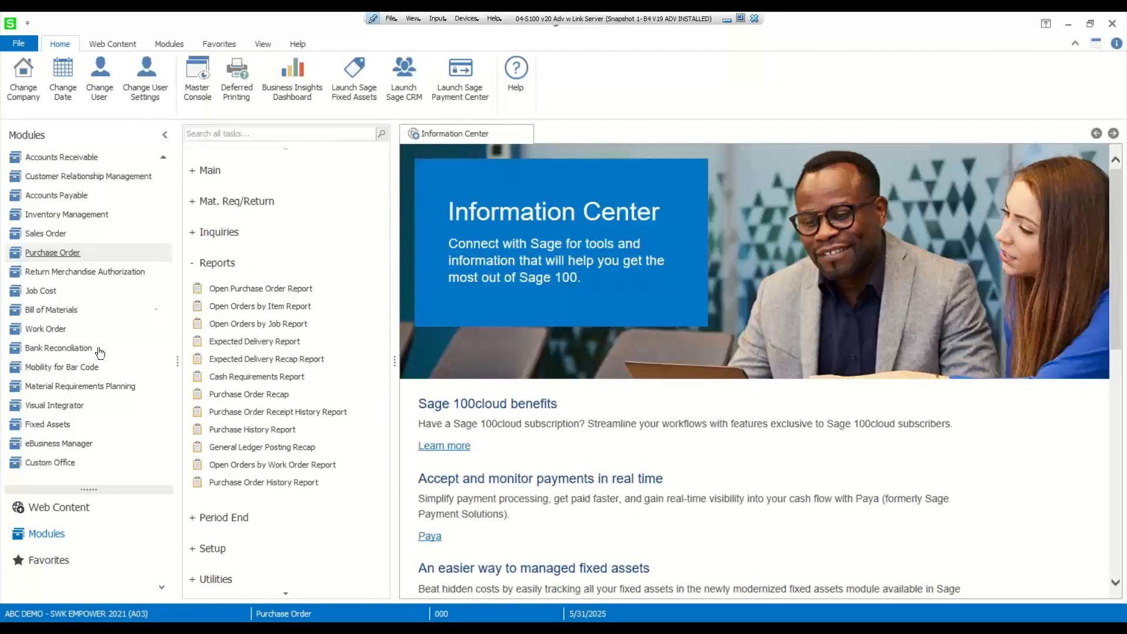
{"action": "left_click", "coordinate": [74, 216]}
{"action": "left_click", "coordinate": [211, 164]}
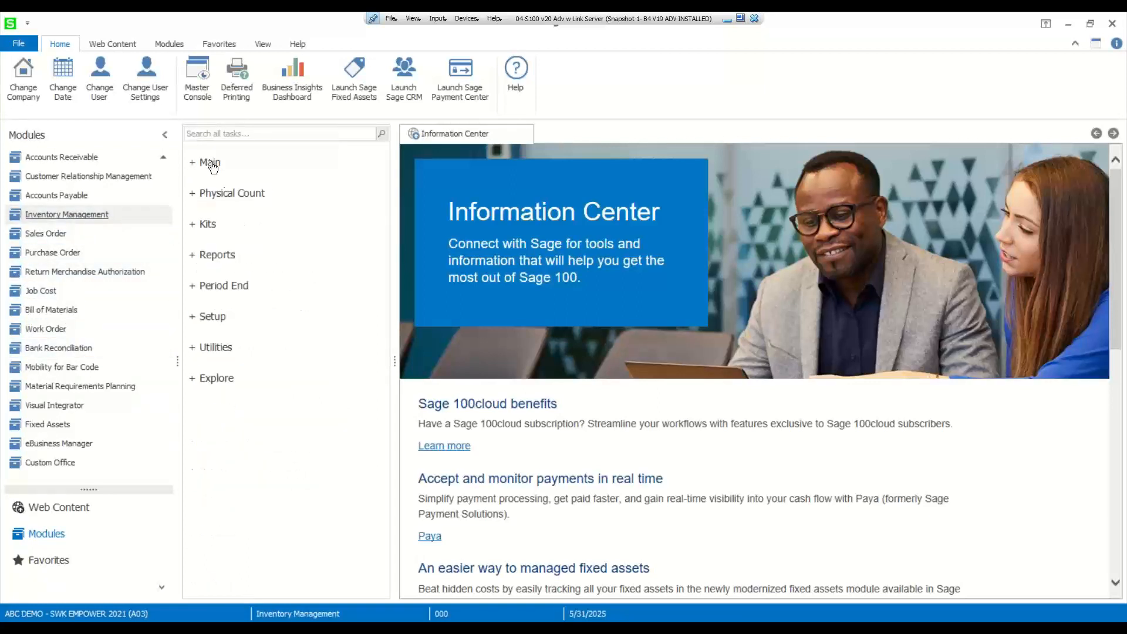
{"action": "left_click", "coordinate": [216, 255]}
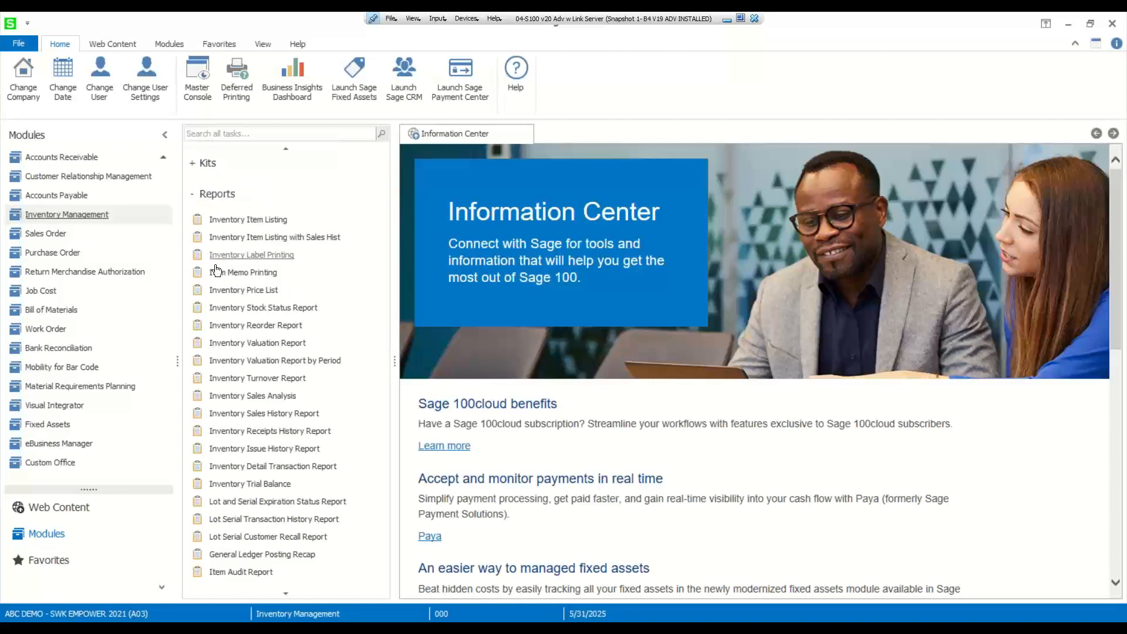
{"action": "left_click", "coordinate": [248, 538]}
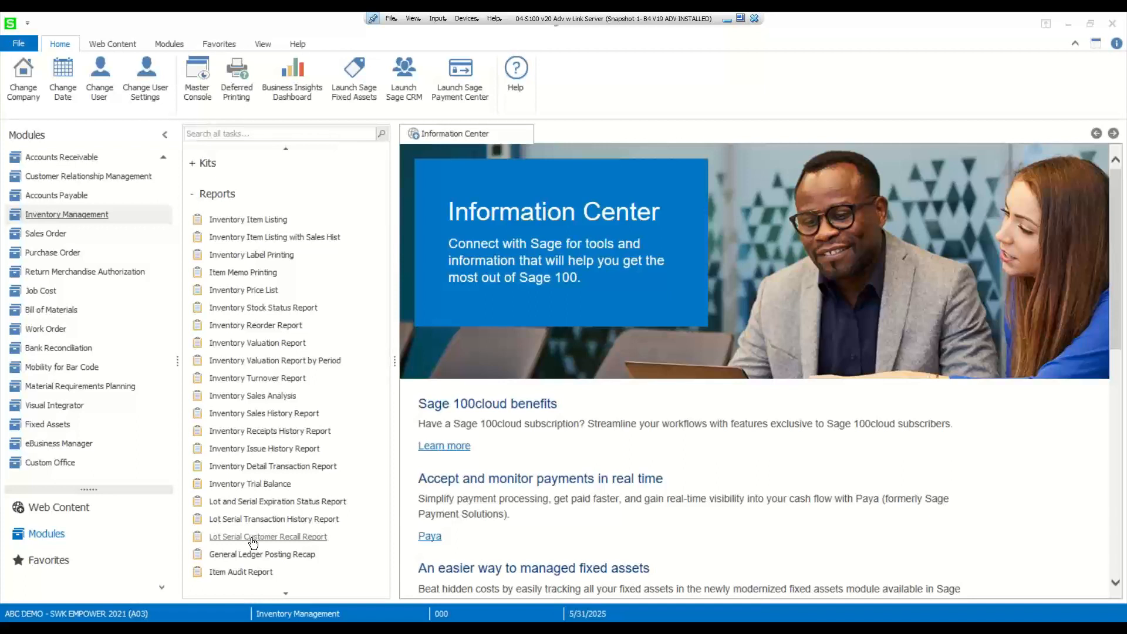
{"action": "left_click", "coordinate": [253, 537]}
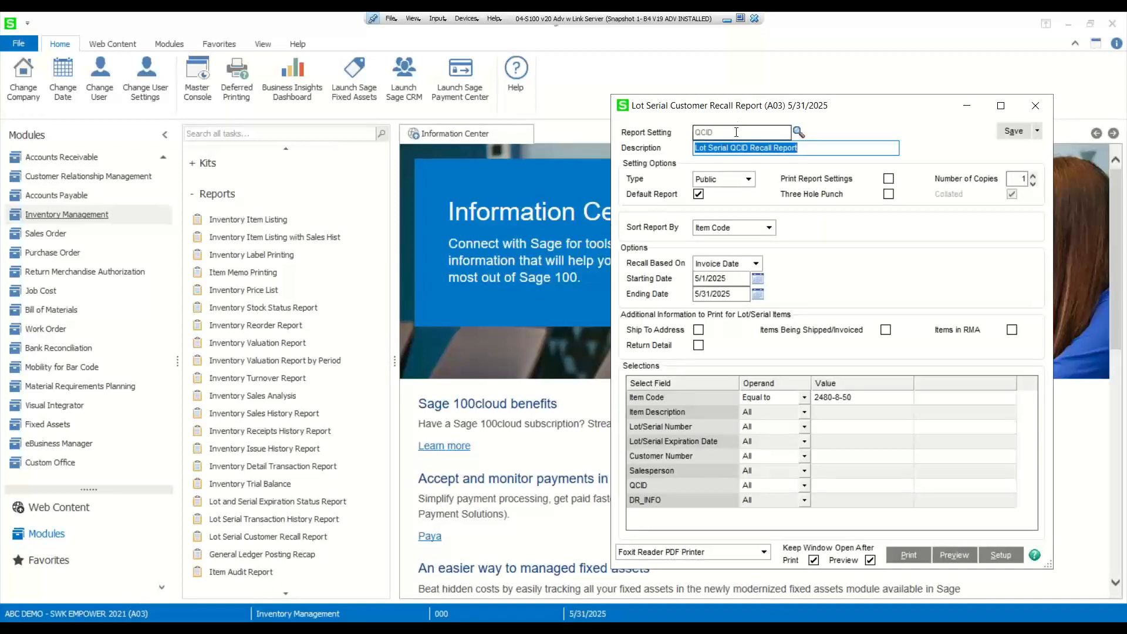
Bring up the list of saved report settings for the Lot Serial Customer Recall Report
{"action": "left_click", "coordinate": [798, 133]}
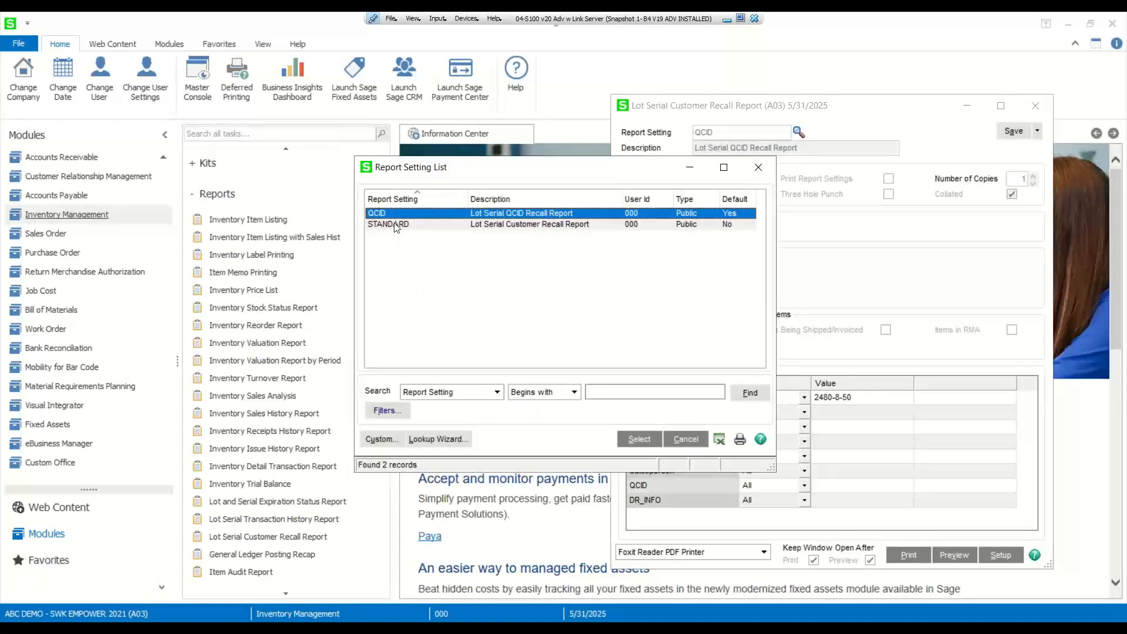
Load the STANDARD report setting for the Lot Serial Customer Recall Report and show its save options
{"action": "left_click", "coordinate": [395, 225]}
{"action": "double_click", "coordinate": [394, 225]}
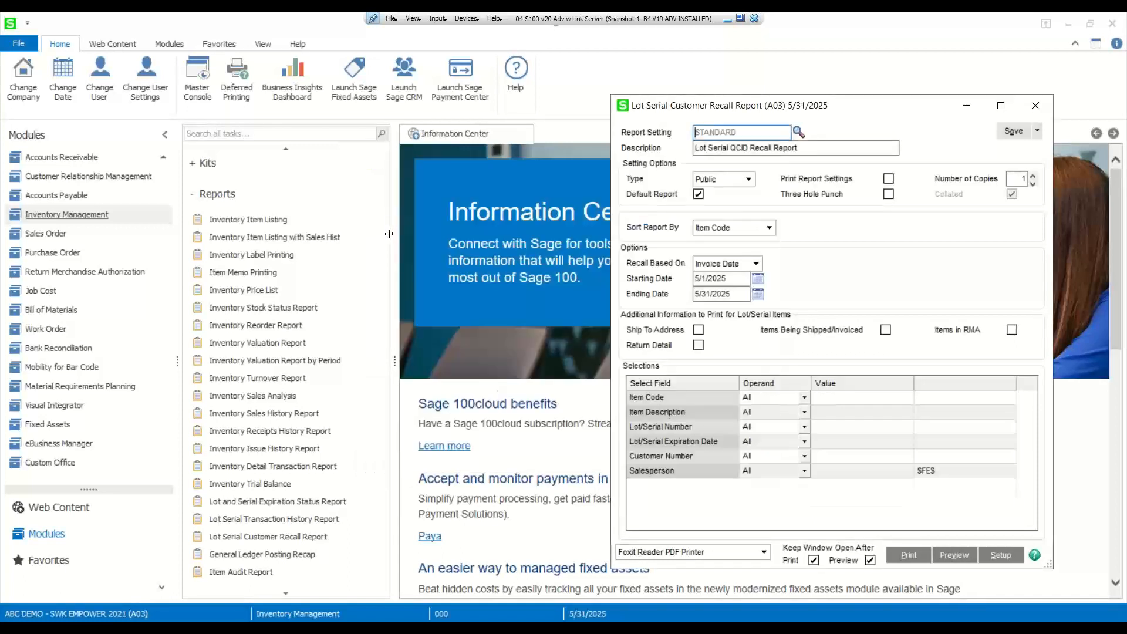
{"action": "left_click", "coordinate": [1037, 133]}
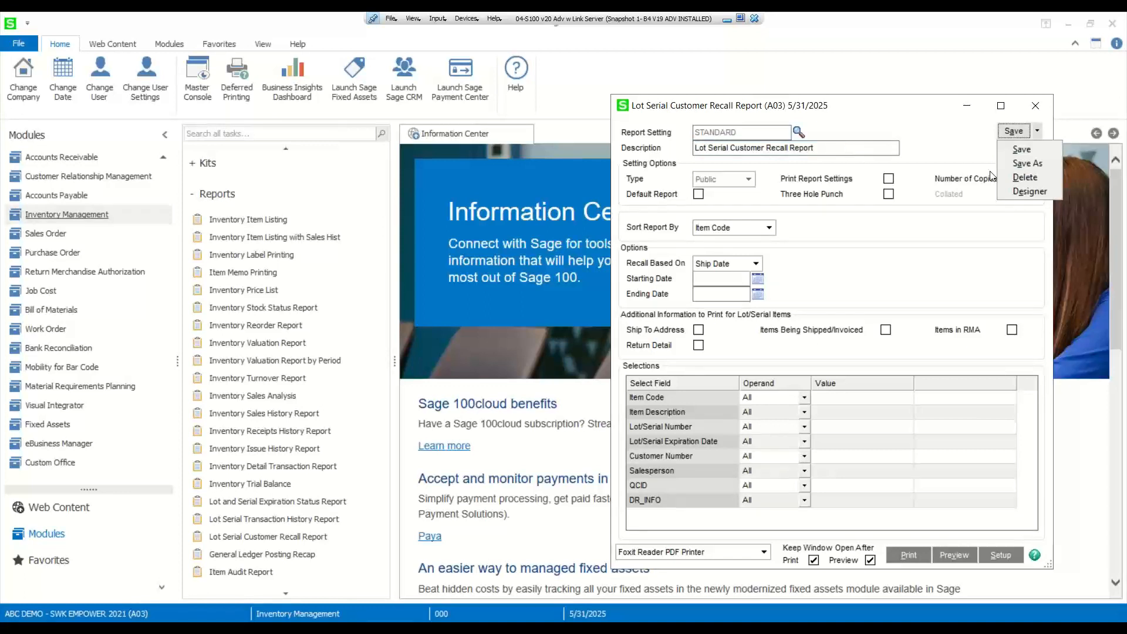
{"action": "left_click", "coordinate": [863, 113]}
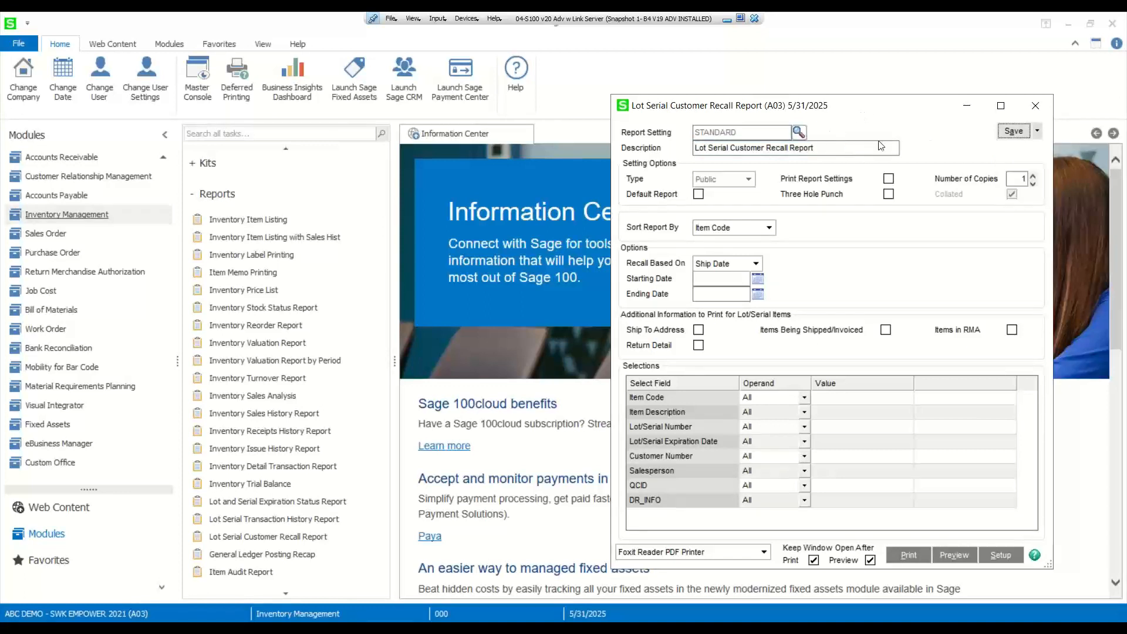
Load the QCID report setting and check that its save options include the Designer
{"action": "left_click", "coordinate": [804, 148]}
{"action": "left_click", "coordinate": [800, 132]}
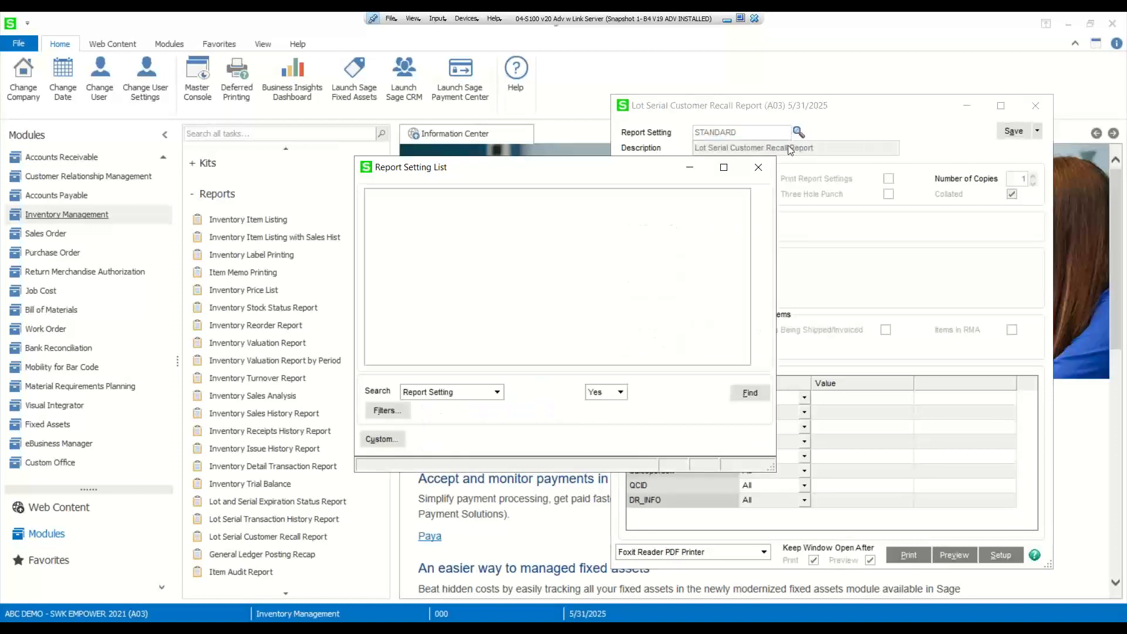
{"action": "double_click", "coordinate": [398, 212]}
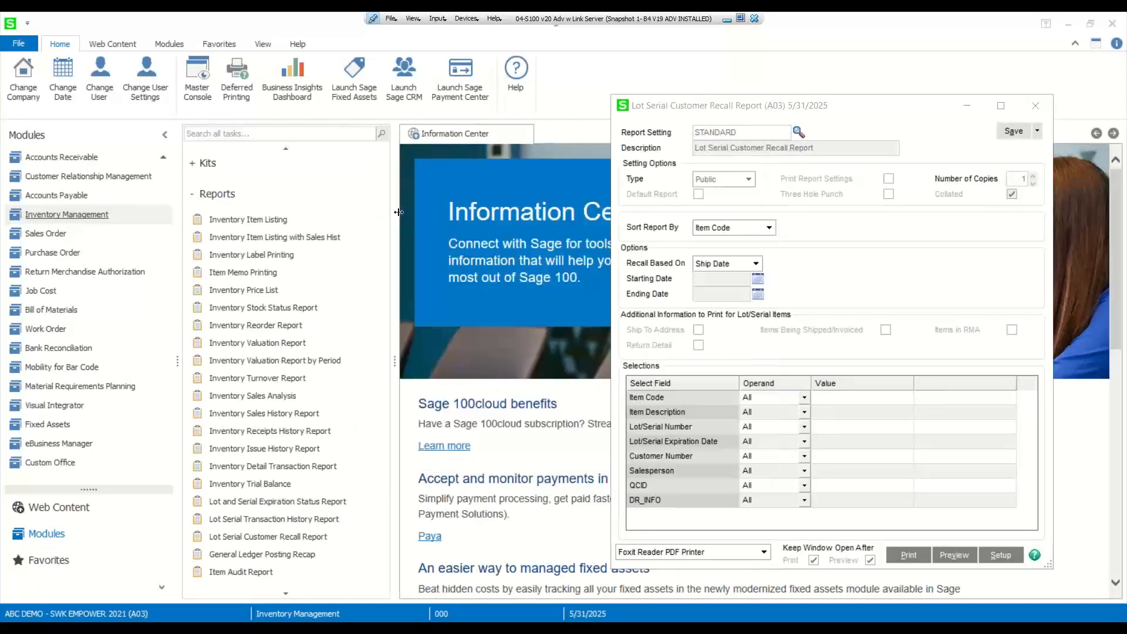
{"action": "left_click", "coordinate": [1037, 132]}
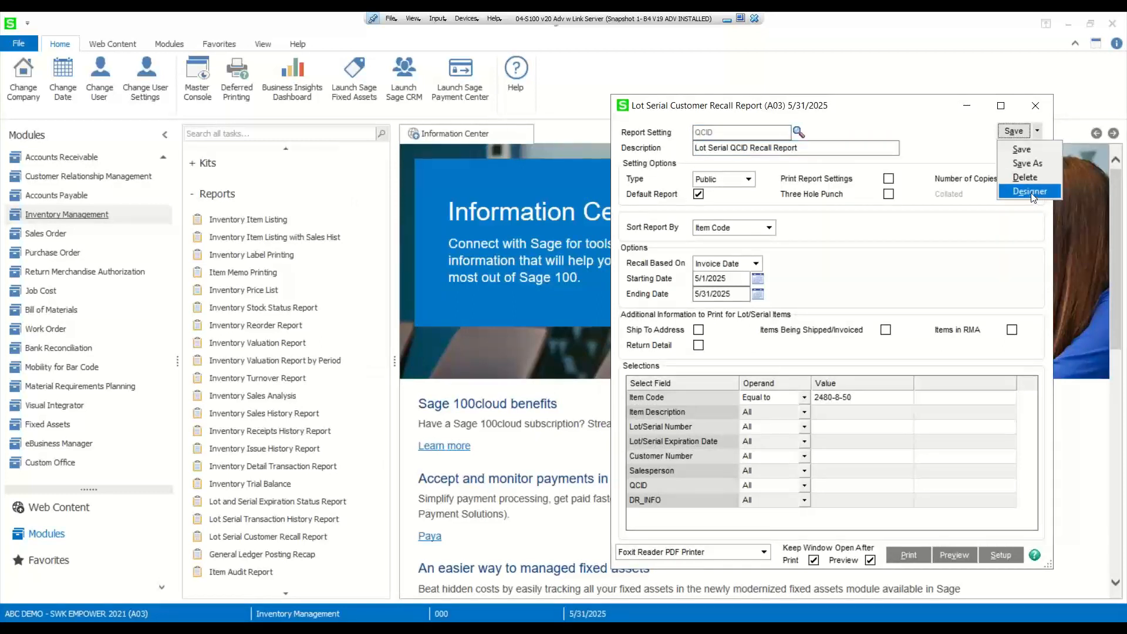
{"action": "left_click", "coordinate": [869, 119]}
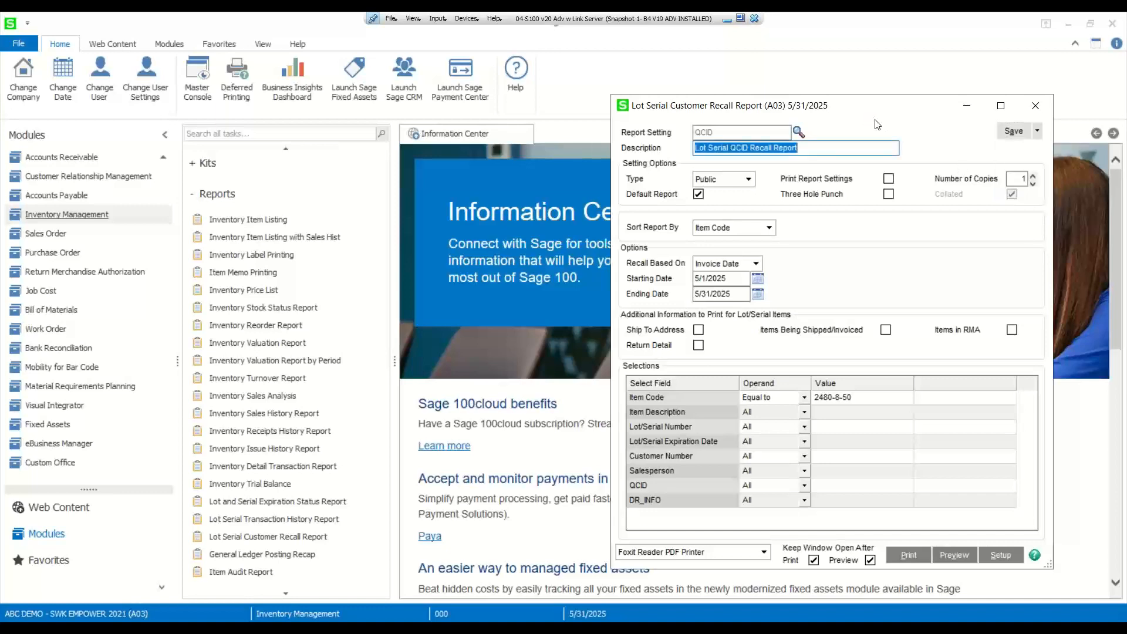
Preview the QCID recall report and maximize the preview window
{"action": "left_click_drag", "start_coordinate": [660, 106], "coordinate": [435, 94]}
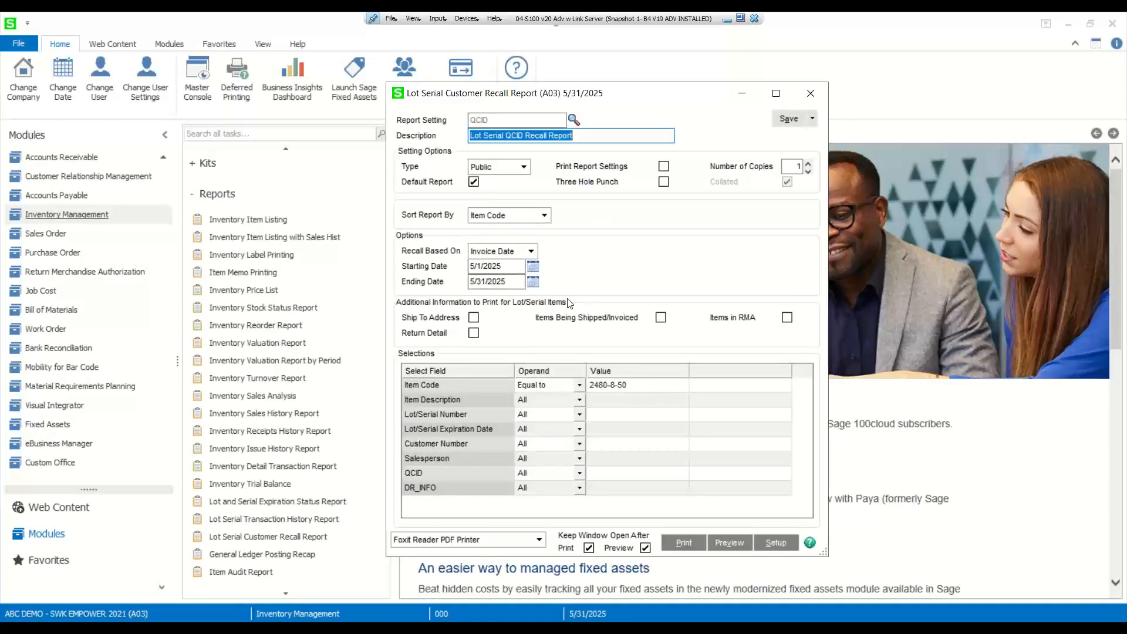
{"action": "left_click", "coordinate": [727, 545]}
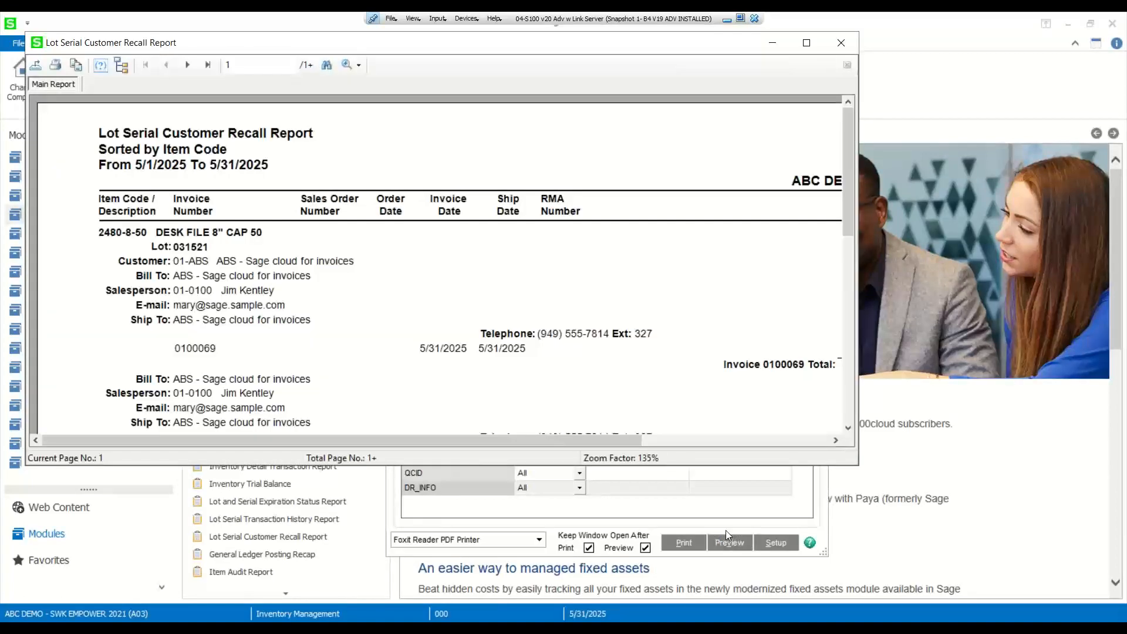
{"action": "left_click", "coordinate": [806, 43]}
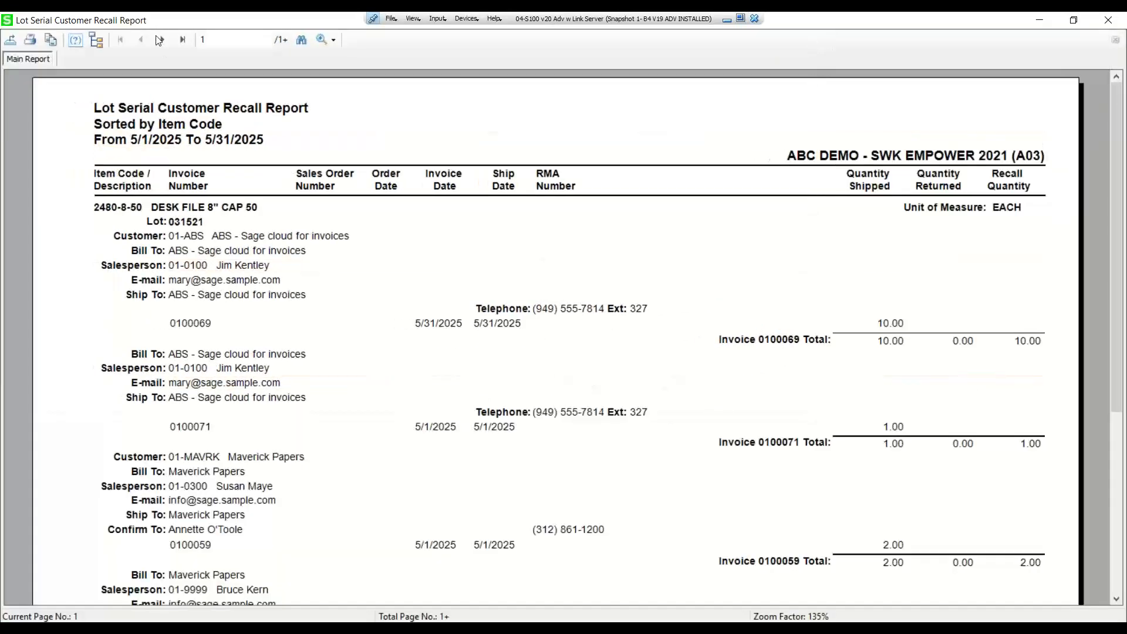
Examine the lots and their QCID values on the first page of the recall report
{"action": "scroll", "coordinate": [190, 184], "scroll_direction": "down", "scroll_amount": 3}
{"action": "scroll", "coordinate": [188, 181], "scroll_direction": "down", "scroll_amount": 6}
{"action": "scroll", "coordinate": [188, 181], "scroll_direction": "up", "scroll_amount": 9}
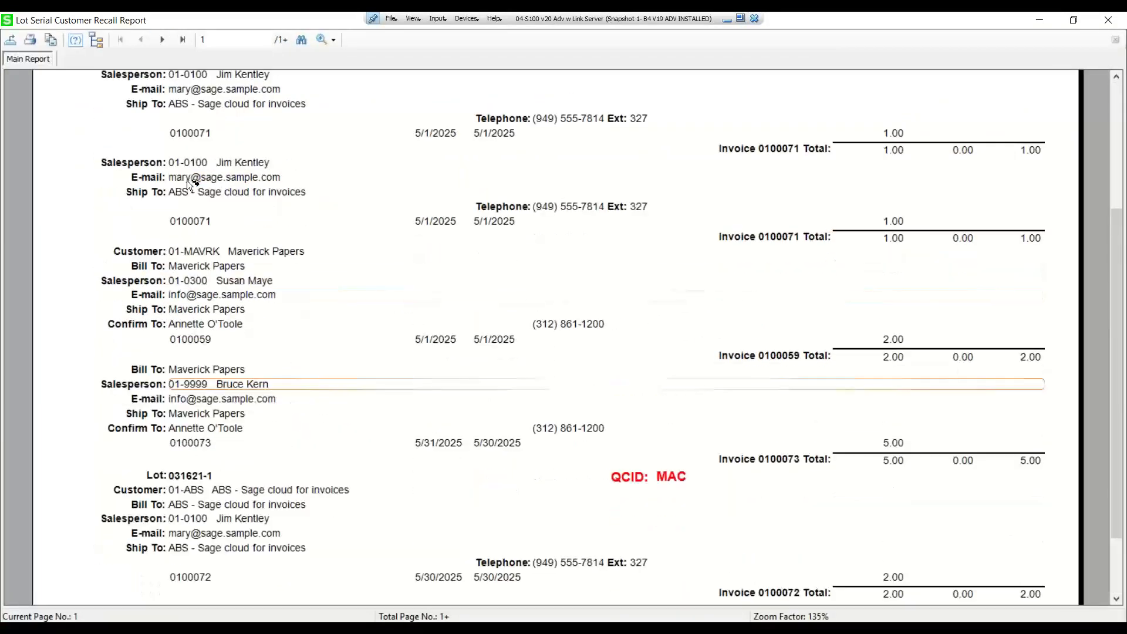
{"action": "scroll", "coordinate": [367, 370], "scroll_direction": "down", "scroll_amount": 9}
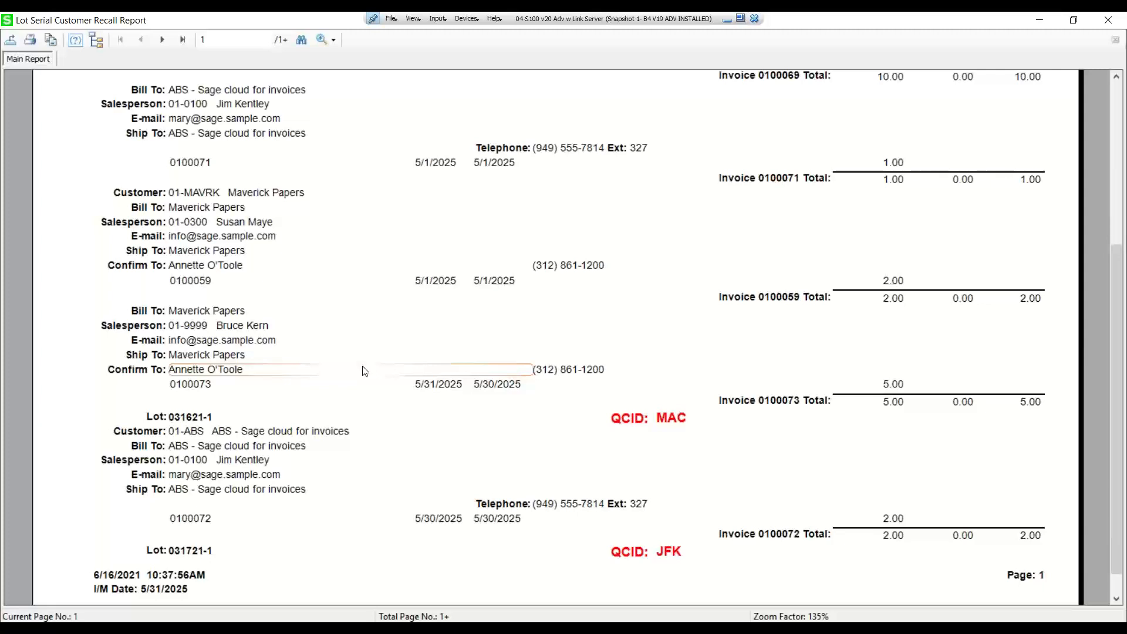
{"action": "scroll", "coordinate": [365, 367], "scroll_direction": "down", "scroll_amount": 1}
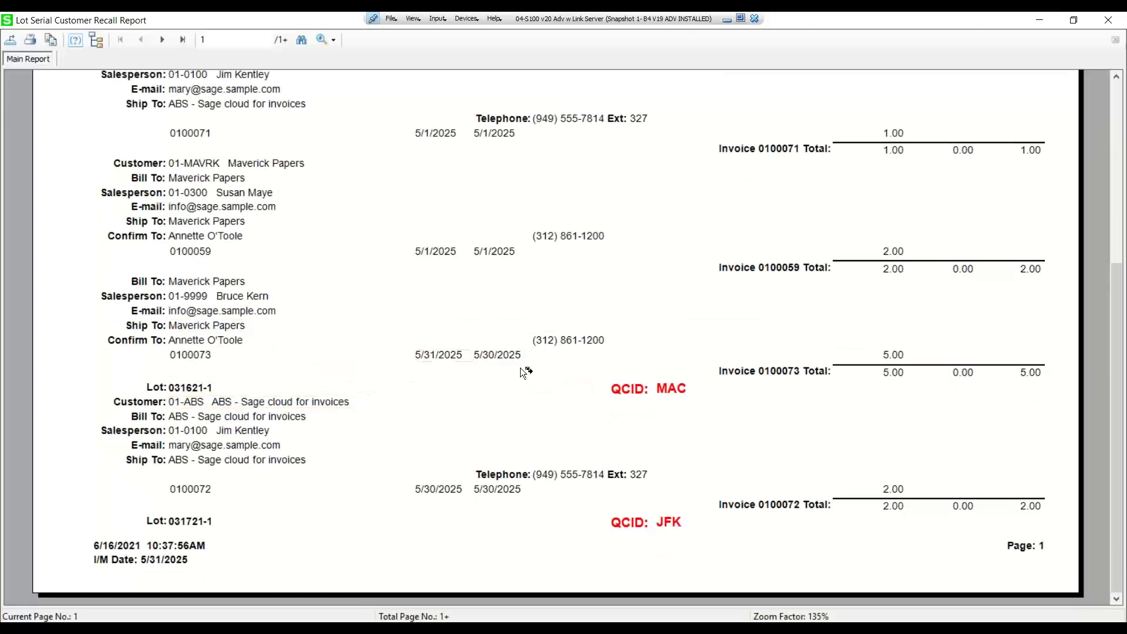
{"action": "left_click", "coordinate": [632, 393]}
{"action": "left_click", "coordinate": [658, 389]}
{"action": "left_click", "coordinate": [678, 527]}
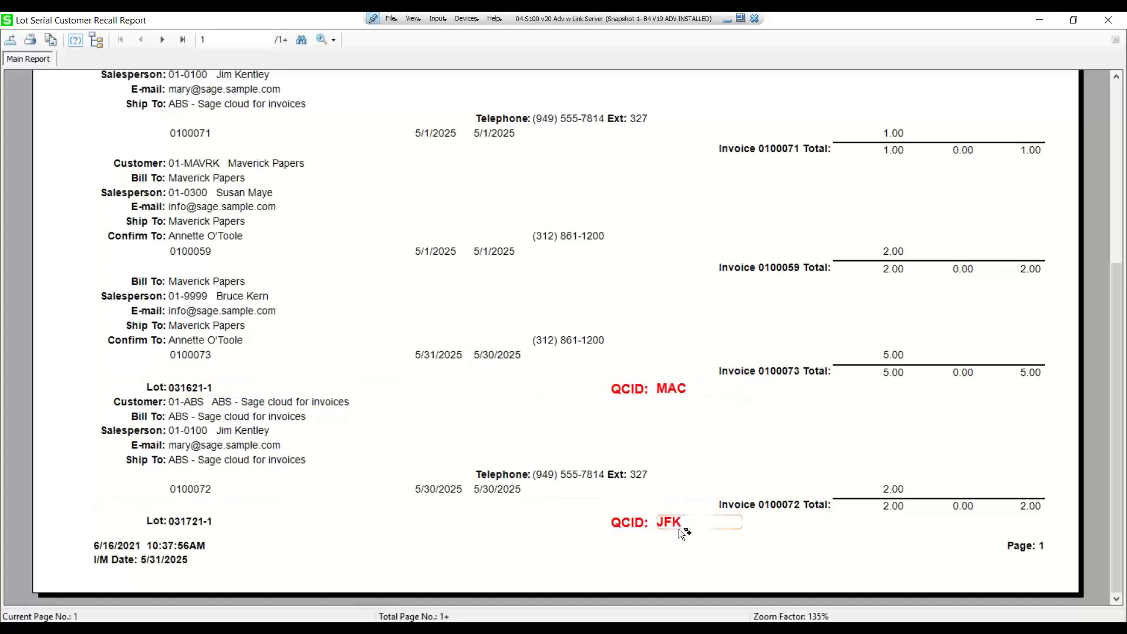
Examine the QCID values on the second page of the recall report and close the preview
{"action": "left_click", "coordinate": [162, 39]}
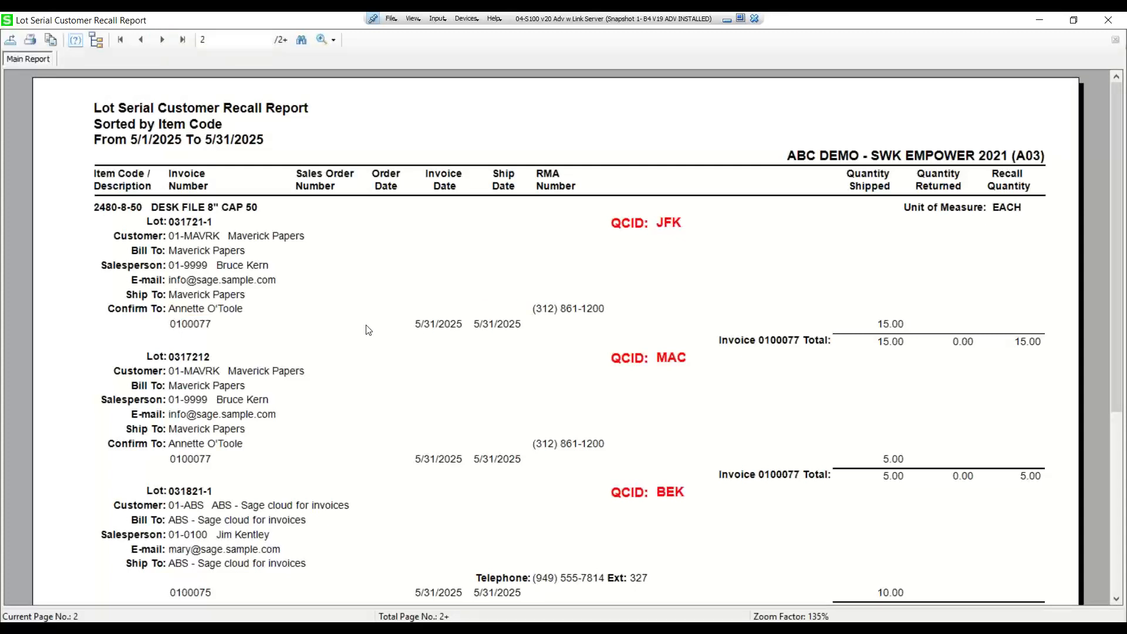
{"action": "scroll", "coordinate": [369, 330], "scroll_direction": "down", "scroll_amount": 1}
{"action": "scroll", "coordinate": [368, 330], "scroll_direction": "down", "scroll_amount": 3}
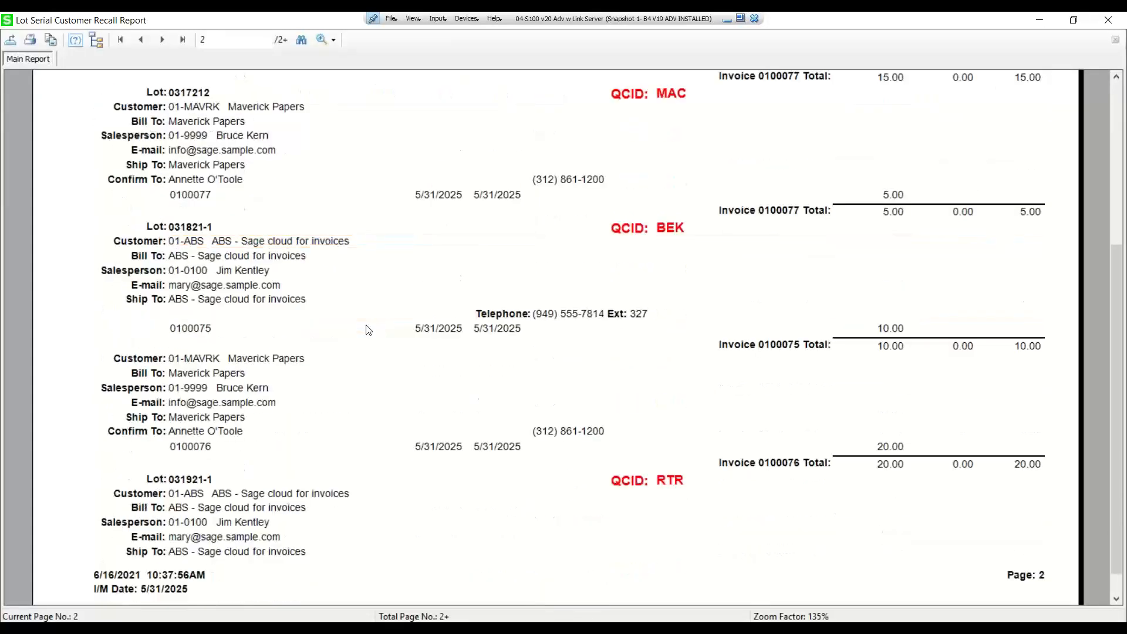
{"action": "scroll", "coordinate": [369, 330], "scroll_direction": "up", "scroll_amount": 3}
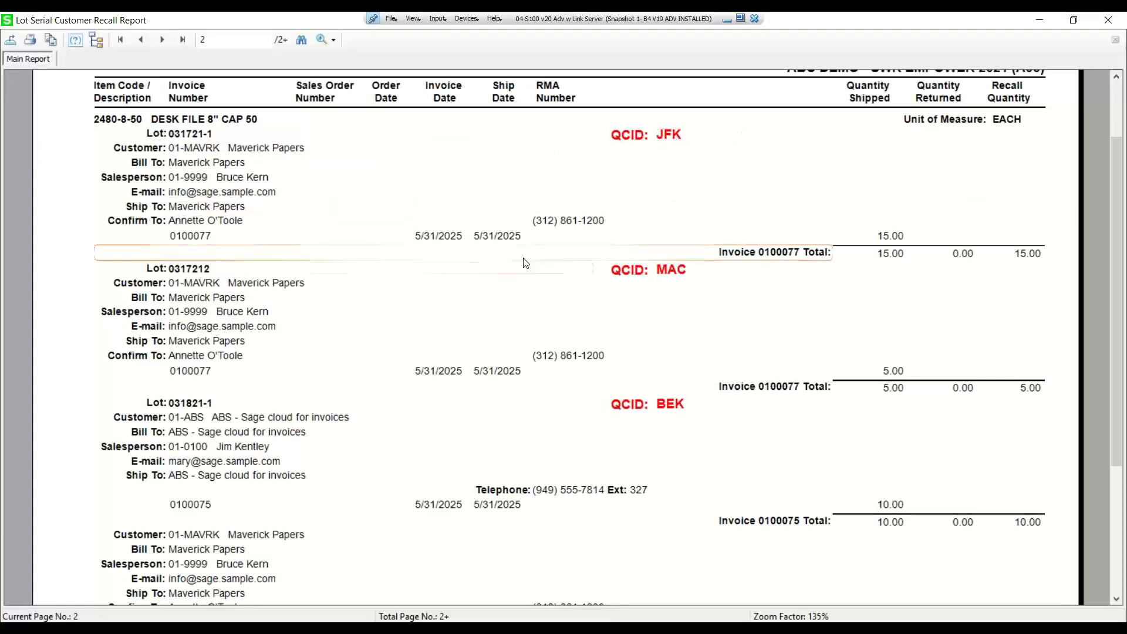
{"action": "left_click", "coordinate": [1108, 19]}
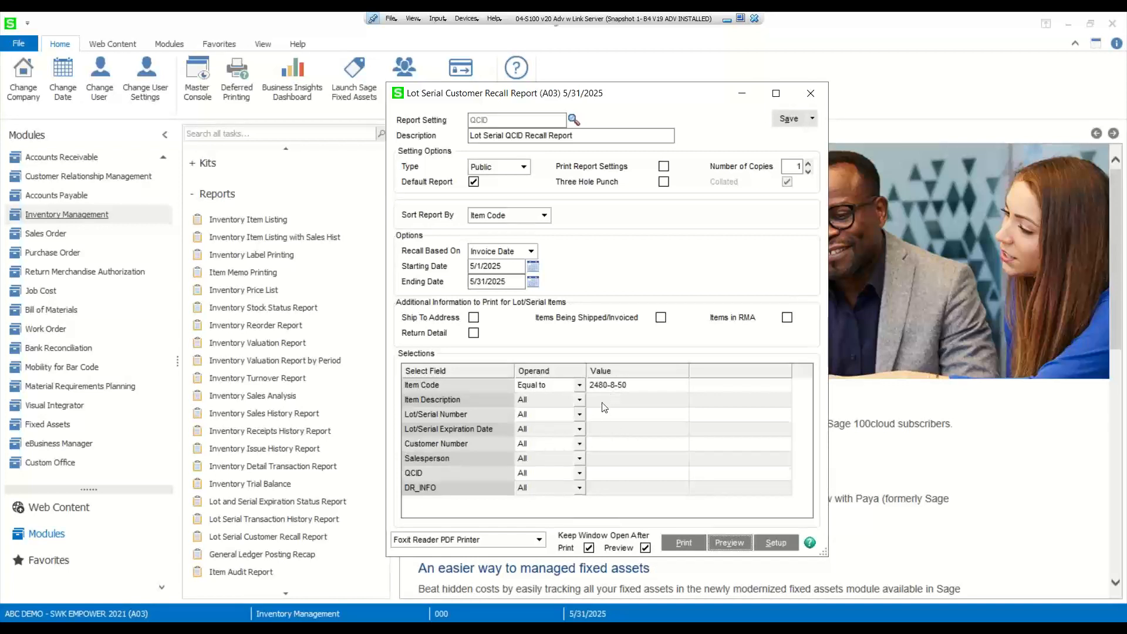
Check the operand and value of the QCID selection field, and close the recall report window
{"action": "left_click", "coordinate": [587, 472]}
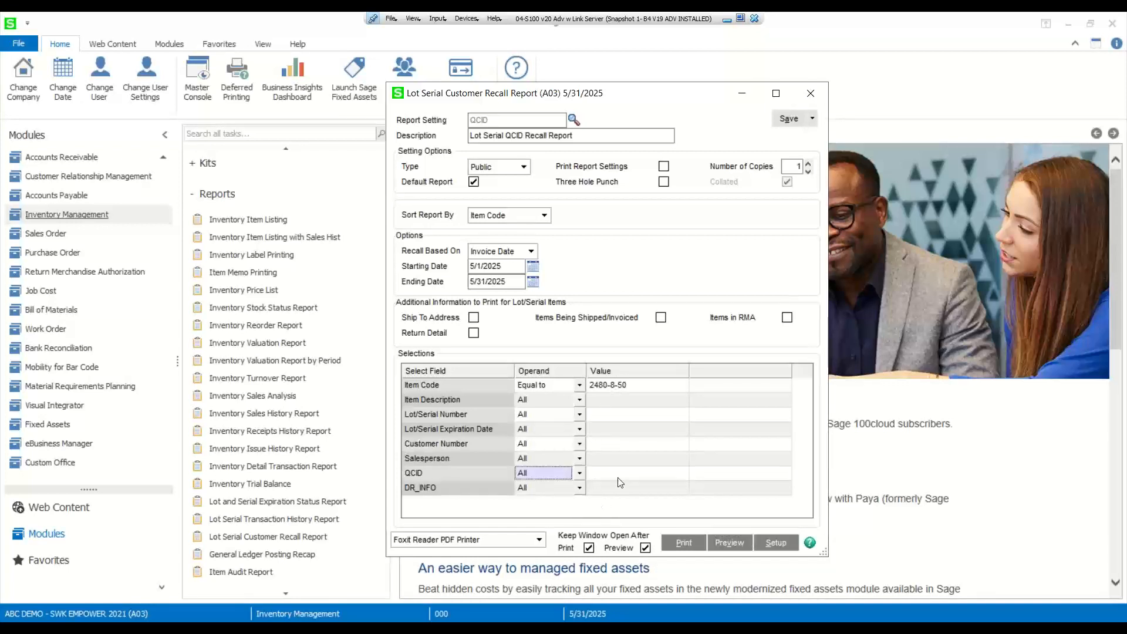
{"action": "left_click", "coordinate": [619, 478]}
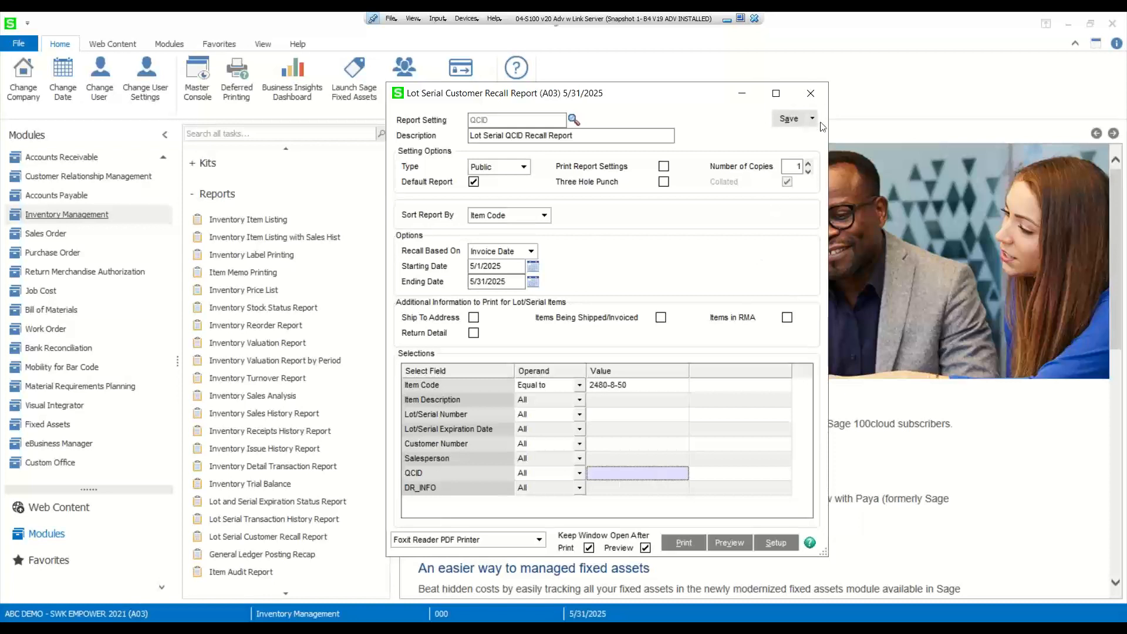
{"action": "left_click", "coordinate": [810, 95]}
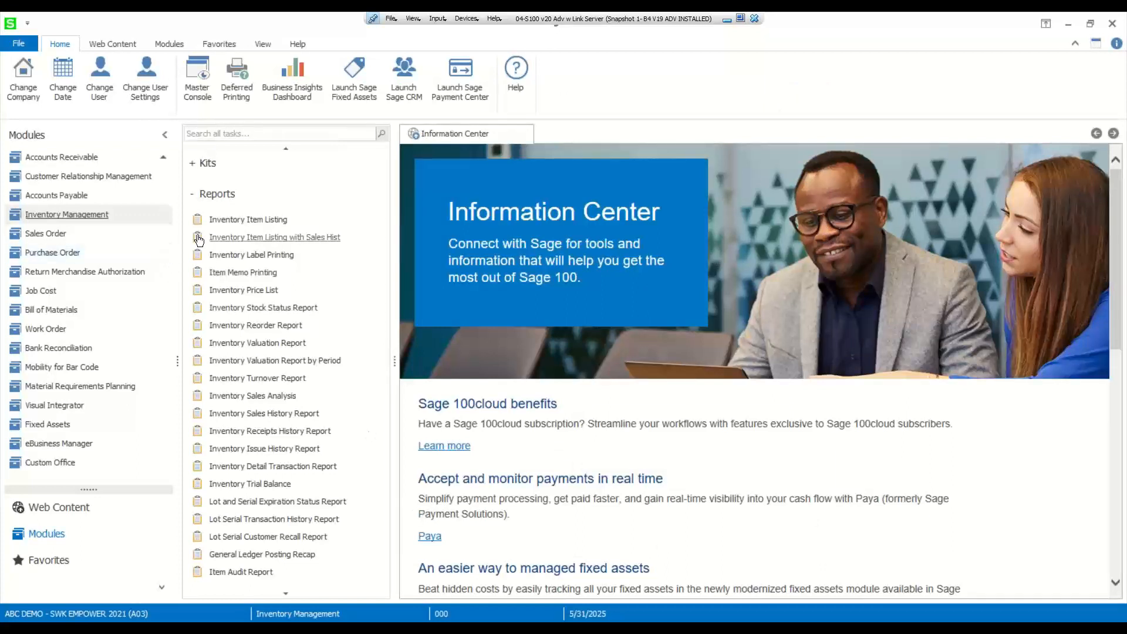
Open Role Maintenance in Library Master and load the first role
{"action": "left_click", "coordinate": [218, 199]}
{"action": "scroll", "coordinate": [140, 275], "scroll_direction": "up", "scroll_amount": 3}
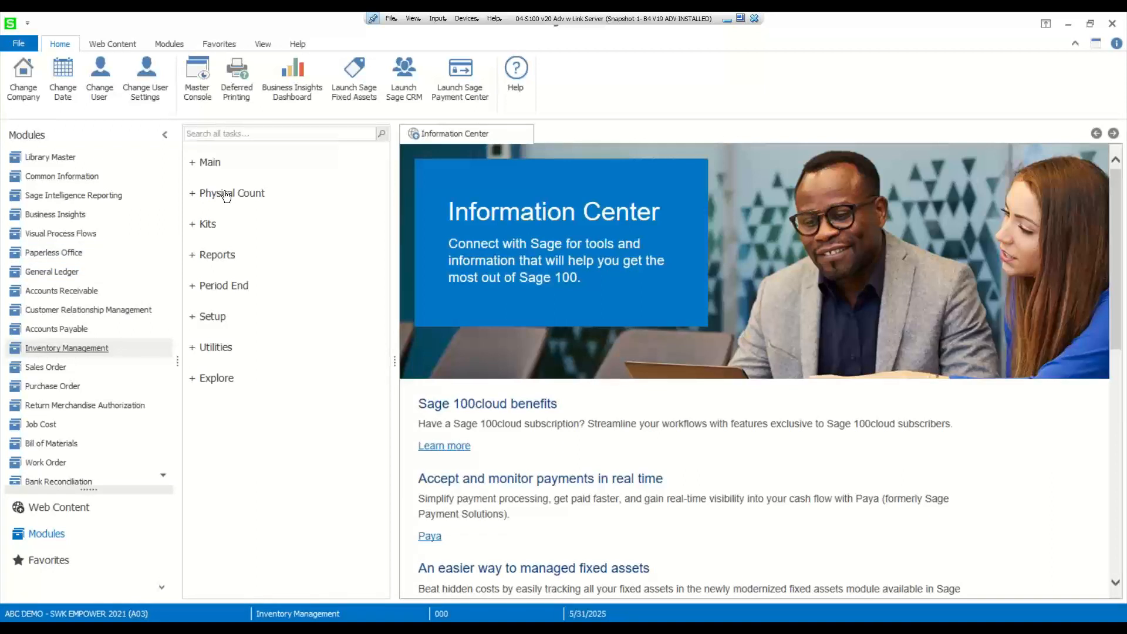
{"action": "left_click", "coordinate": [50, 159]}
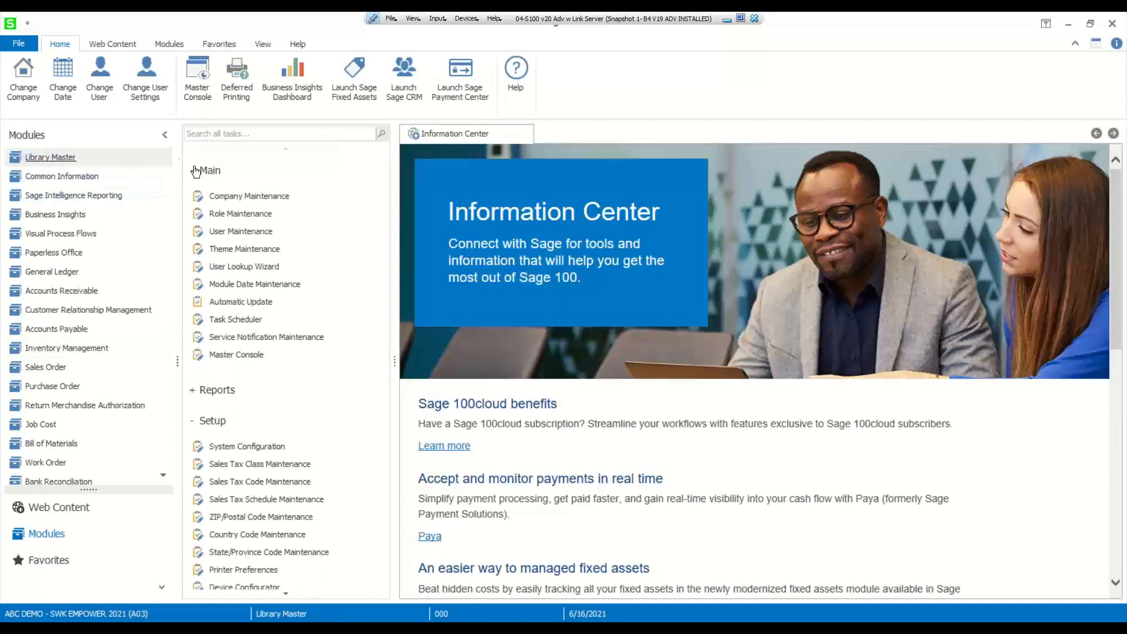
{"action": "left_click", "coordinate": [229, 215]}
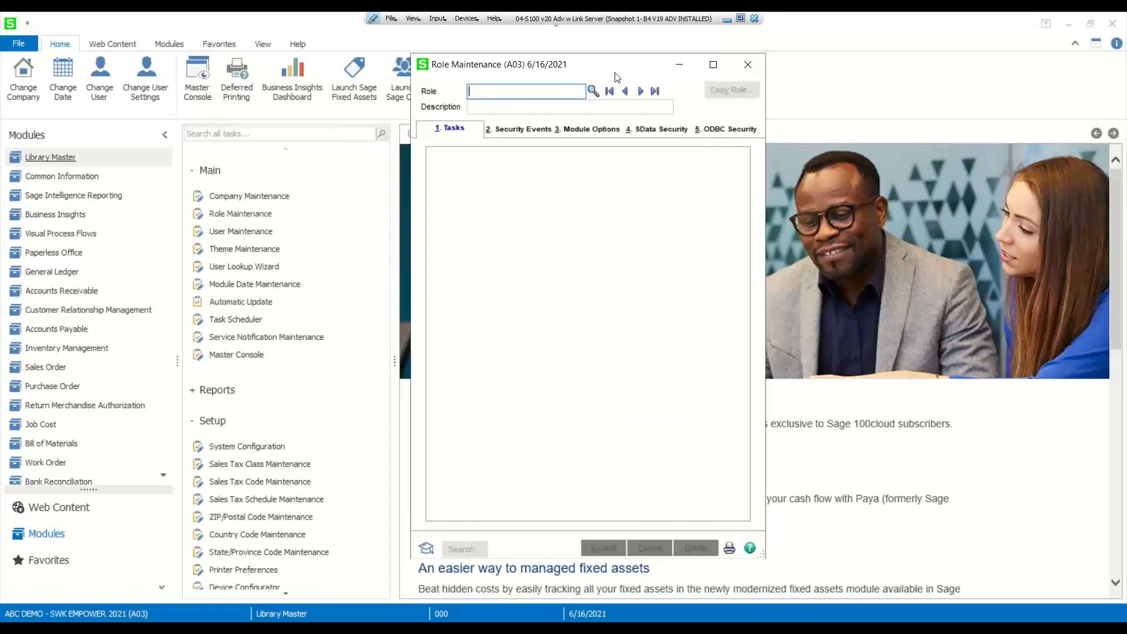
{"action": "left_click", "coordinate": [611, 93]}
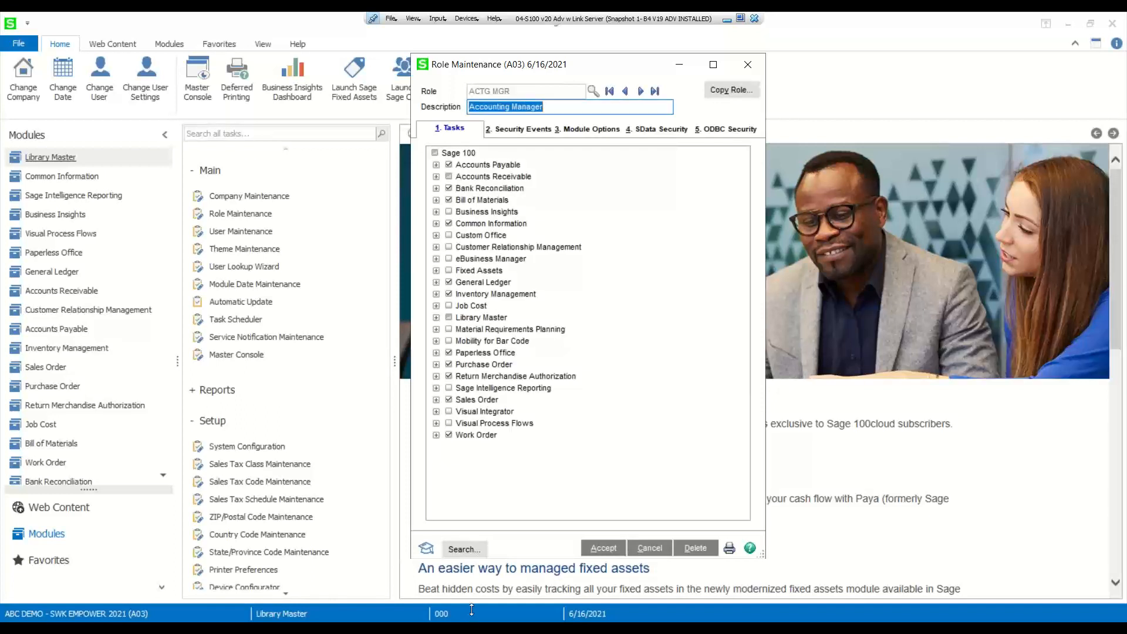
Search the role's settings for "Excel" and go to the option Allow Export to Excel from Lookups/Grids/Lists
{"action": "left_click", "coordinate": [463, 549]}
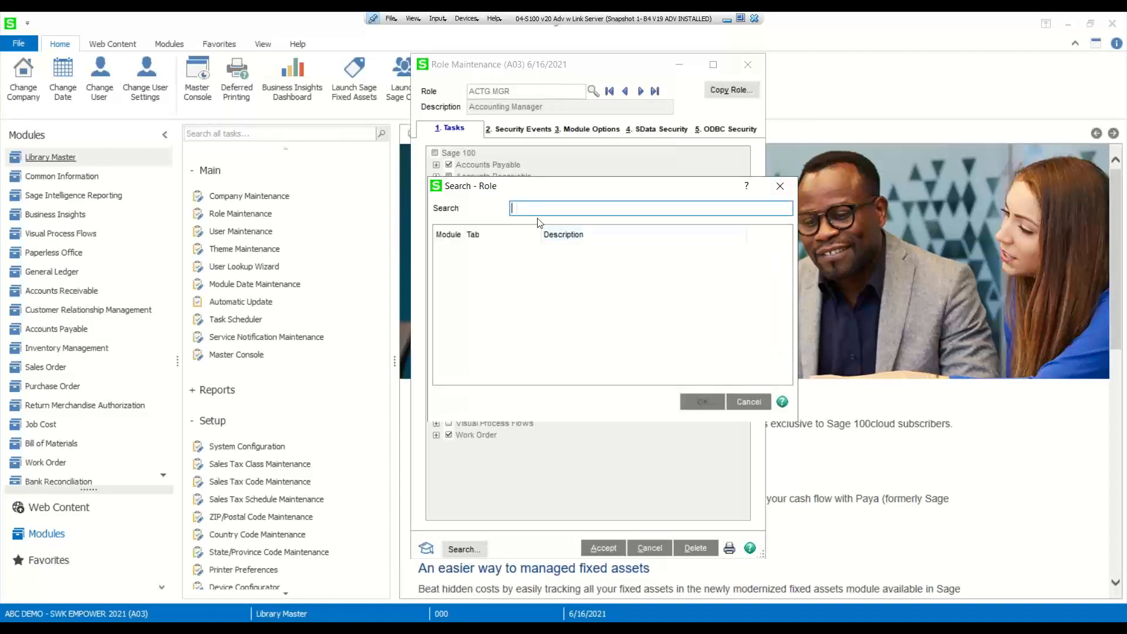
{"action": "type", "text": "eXCEL"}
{"action": "key", "text": "BackSpace"}
{"action": "key", "text": "BackSpace"}
{"action": "key", "text": "BackSpace"}
{"action": "key", "text": "BackSpace"}
{"action": "key", "text": "BackSpace"}
{"action": "type", "text": "Excel"}
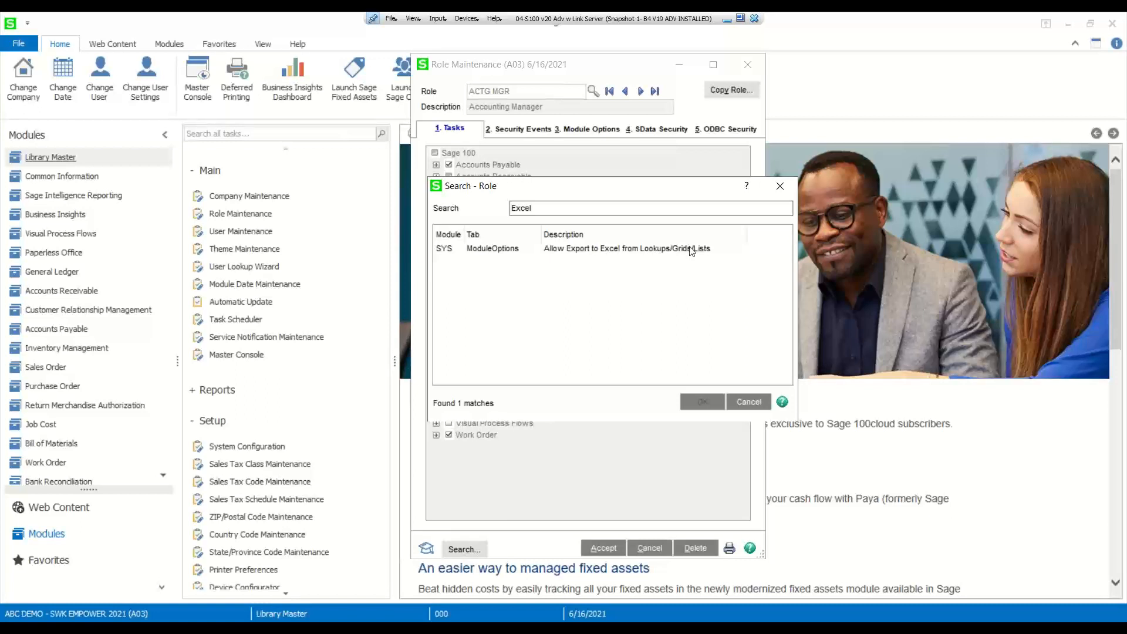
{"action": "left_click", "coordinate": [625, 252]}
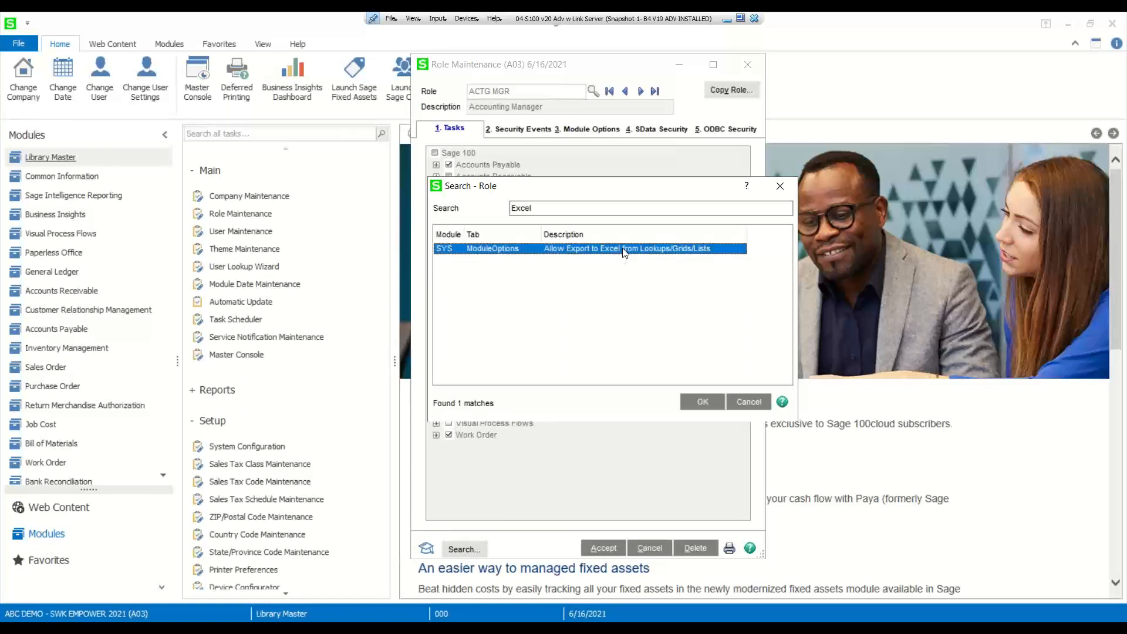
{"action": "left_click", "coordinate": [702, 401]}
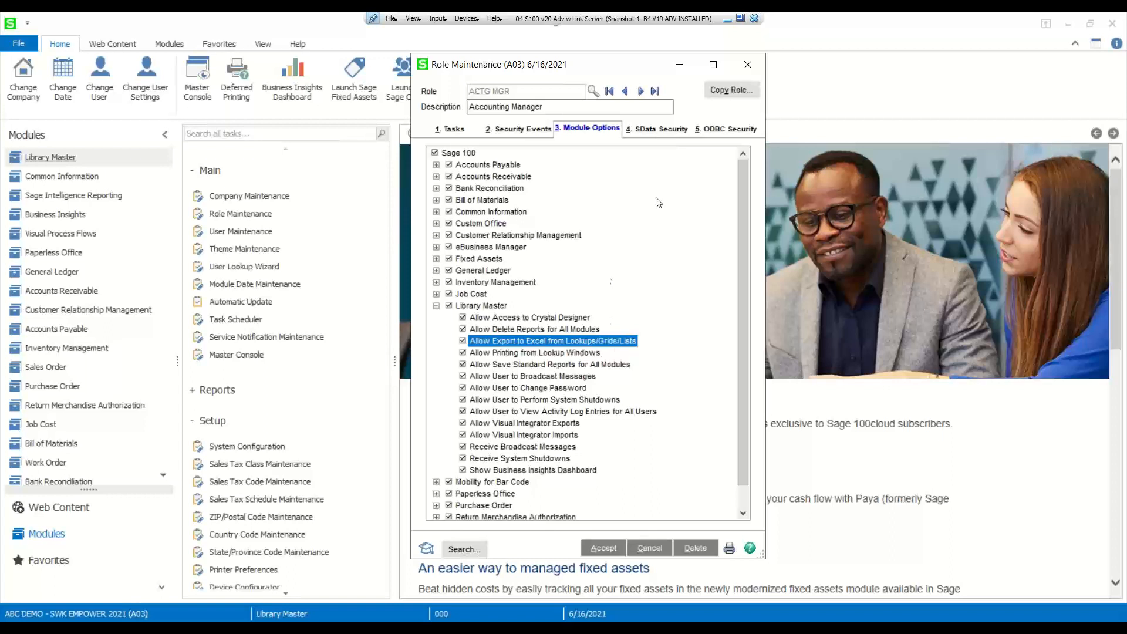
Go to the last role and close Role Maintenance
{"action": "left_click", "coordinate": [654, 91]}
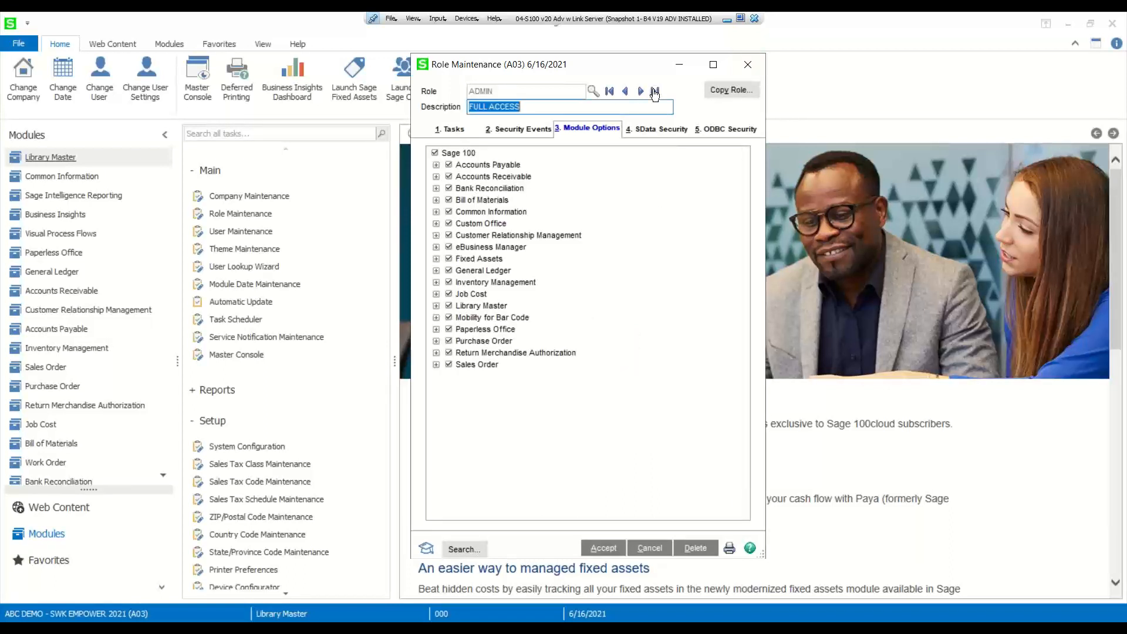
{"action": "left_click", "coordinate": [746, 75]}
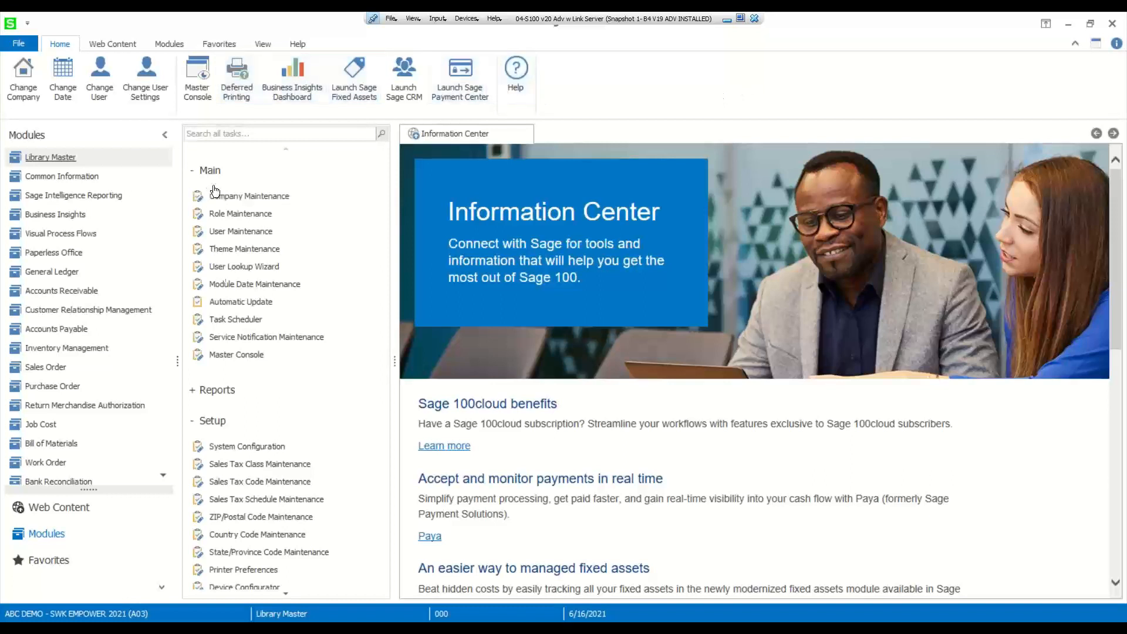
Open System Configuration from the Library Master setup tasks, review its security settings, and close it
{"action": "left_click", "coordinate": [211, 420]}
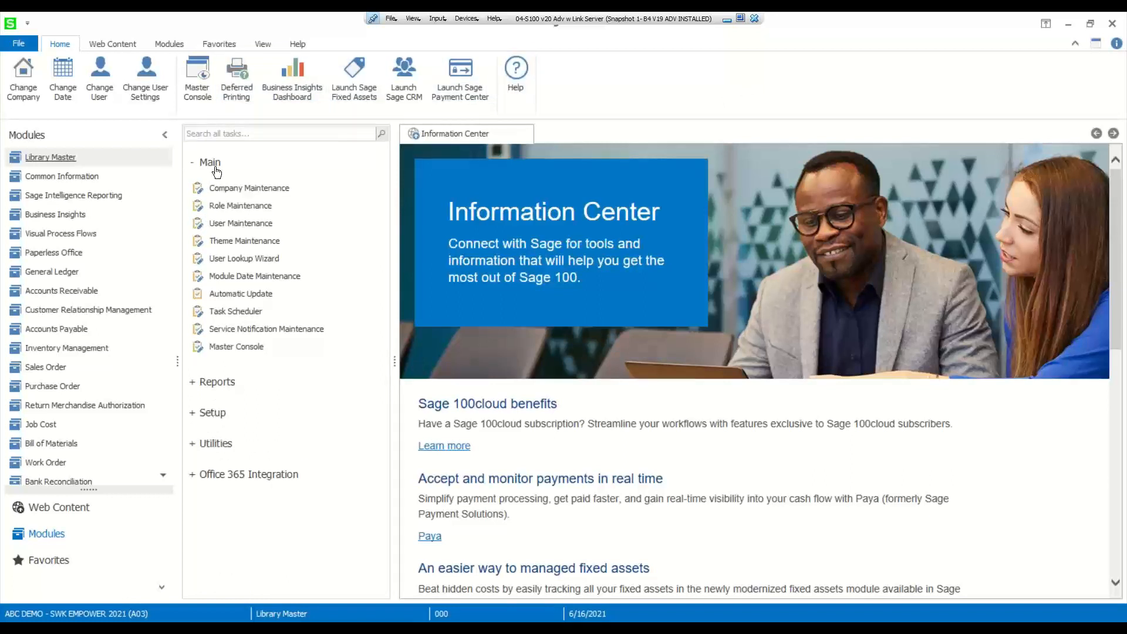
{"action": "left_click", "coordinate": [206, 413]}
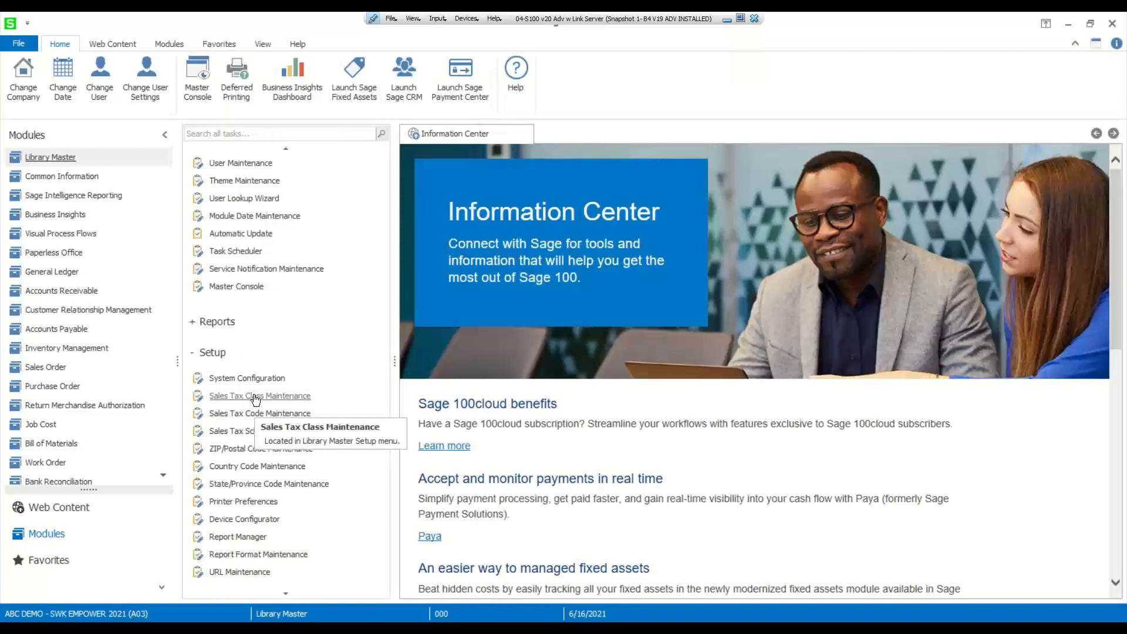
{"action": "scroll", "coordinate": [255, 399], "scroll_direction": "up", "scroll_amount": 2}
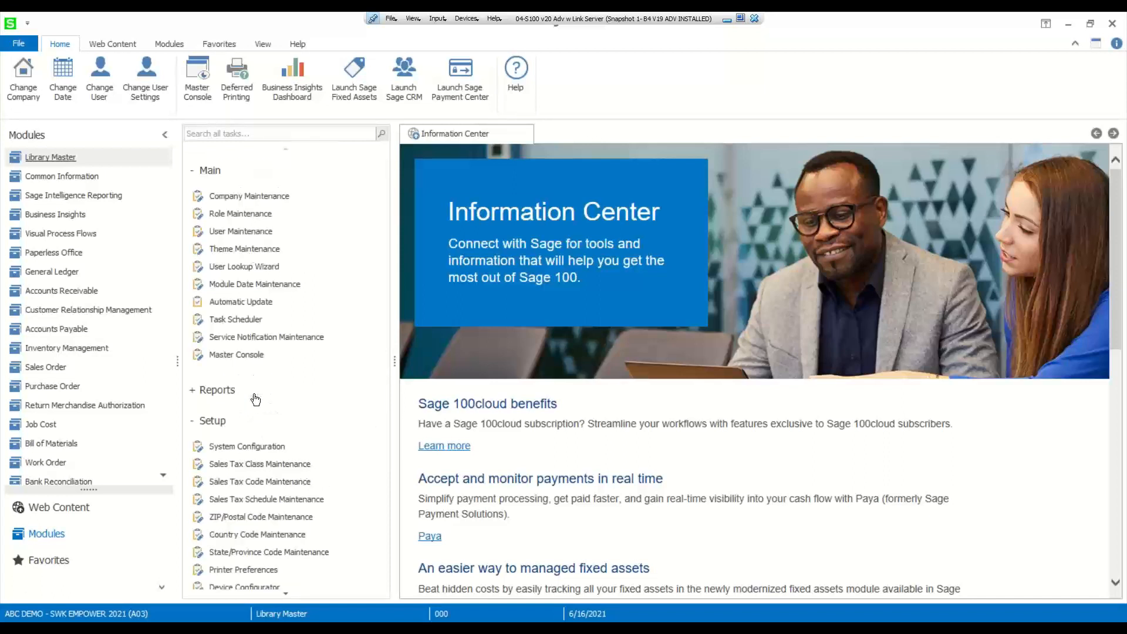
{"action": "scroll", "coordinate": [255, 399], "scroll_direction": "down", "scroll_amount": 3}
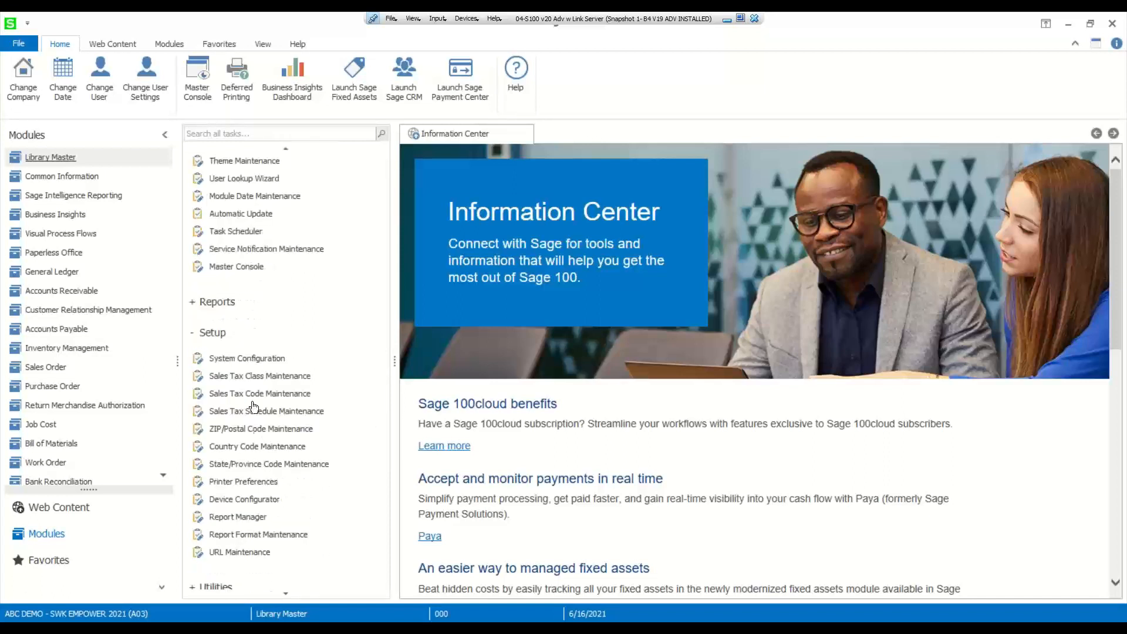
{"action": "left_click", "coordinate": [245, 359]}
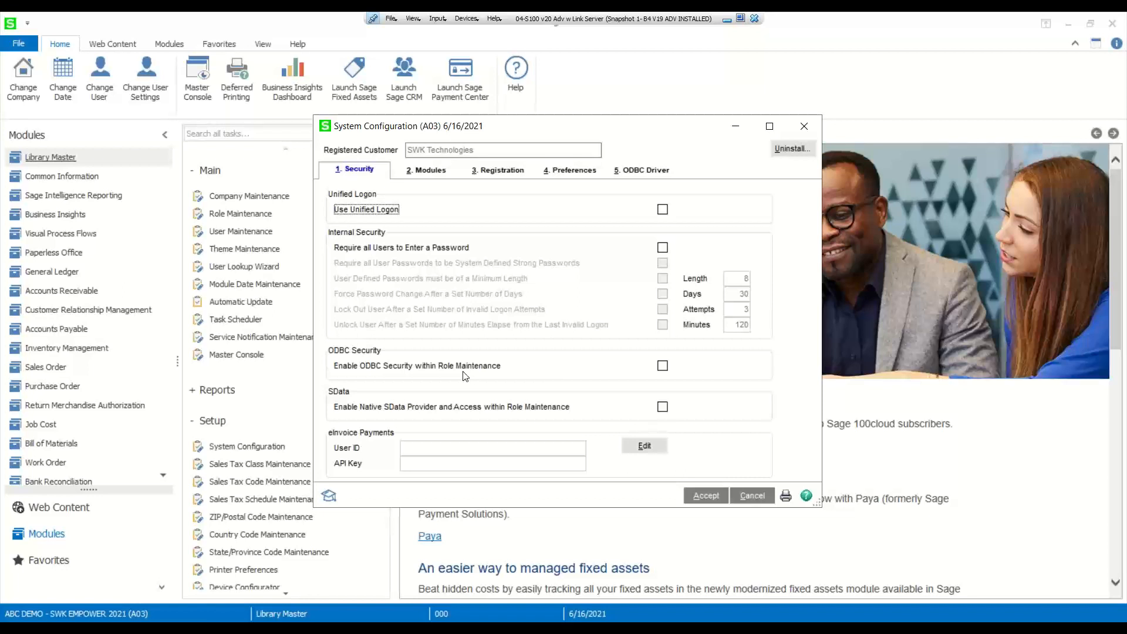
{"action": "left_click", "coordinate": [805, 127]}
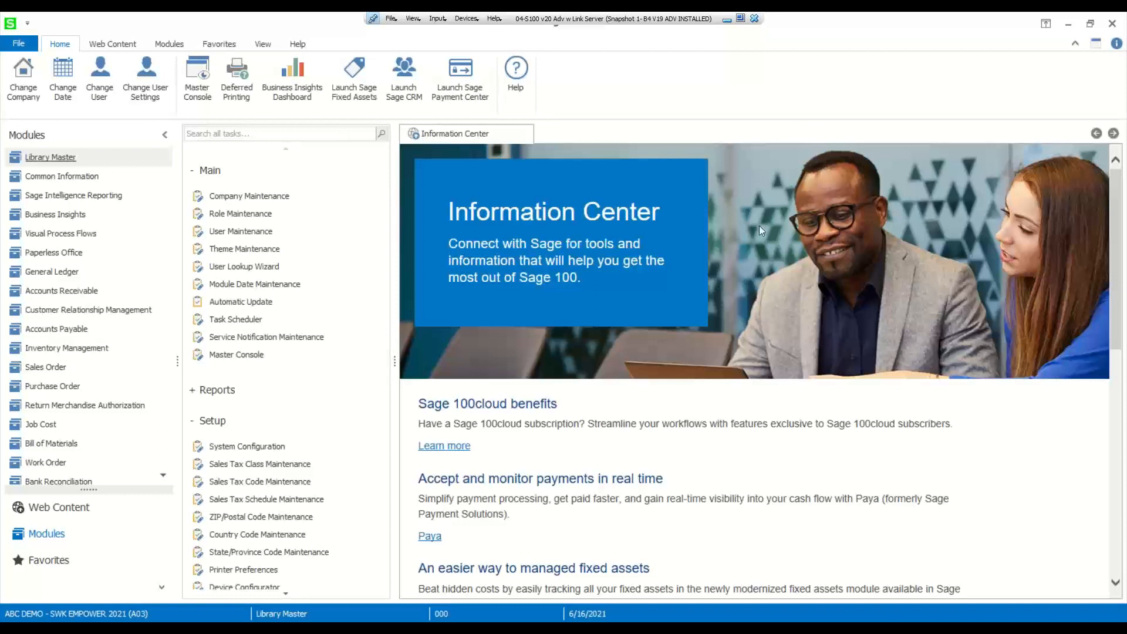
Open Customer Maintenance in Accounts Receivable and bring up the customer number lookup
{"action": "left_click", "coordinate": [71, 293]}
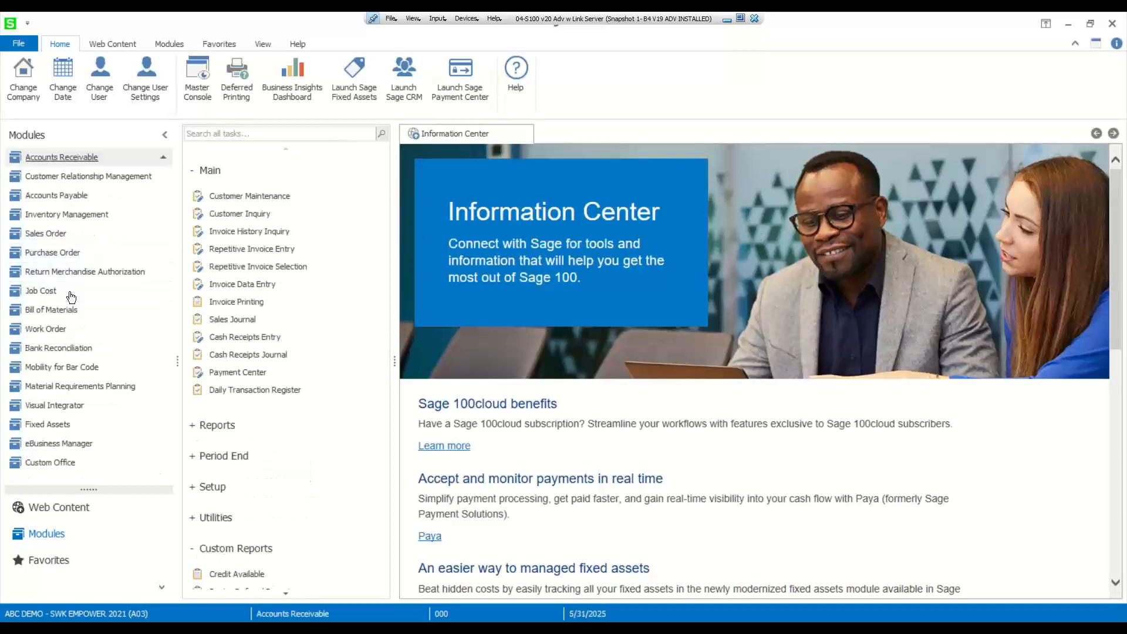
{"action": "left_click", "coordinate": [233, 194]}
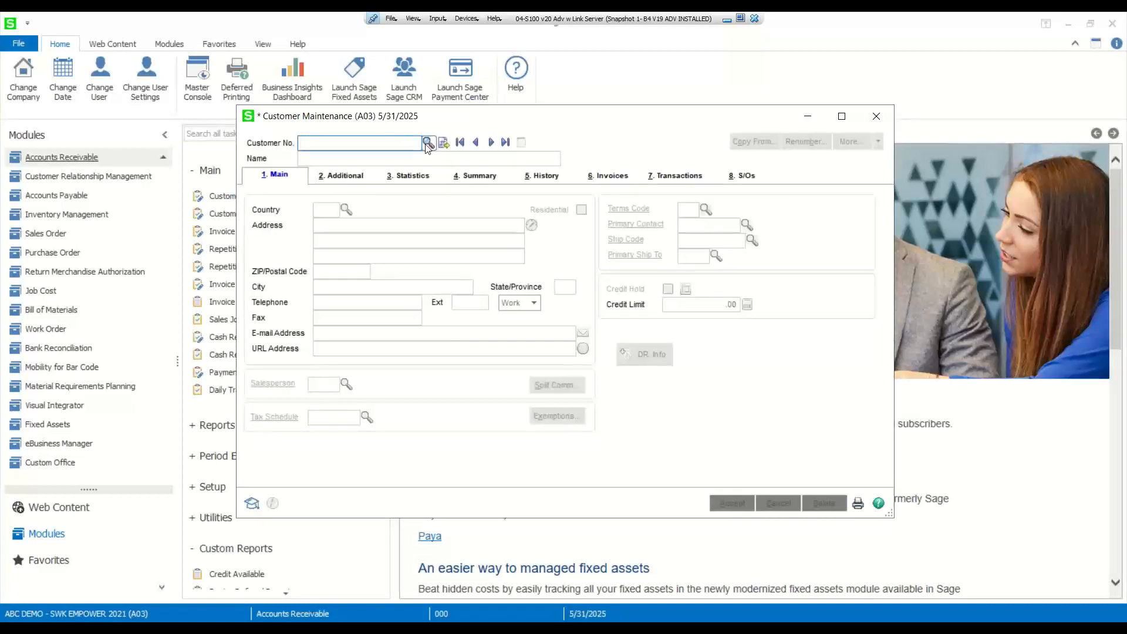
{"action": "left_click", "coordinate": [428, 143]}
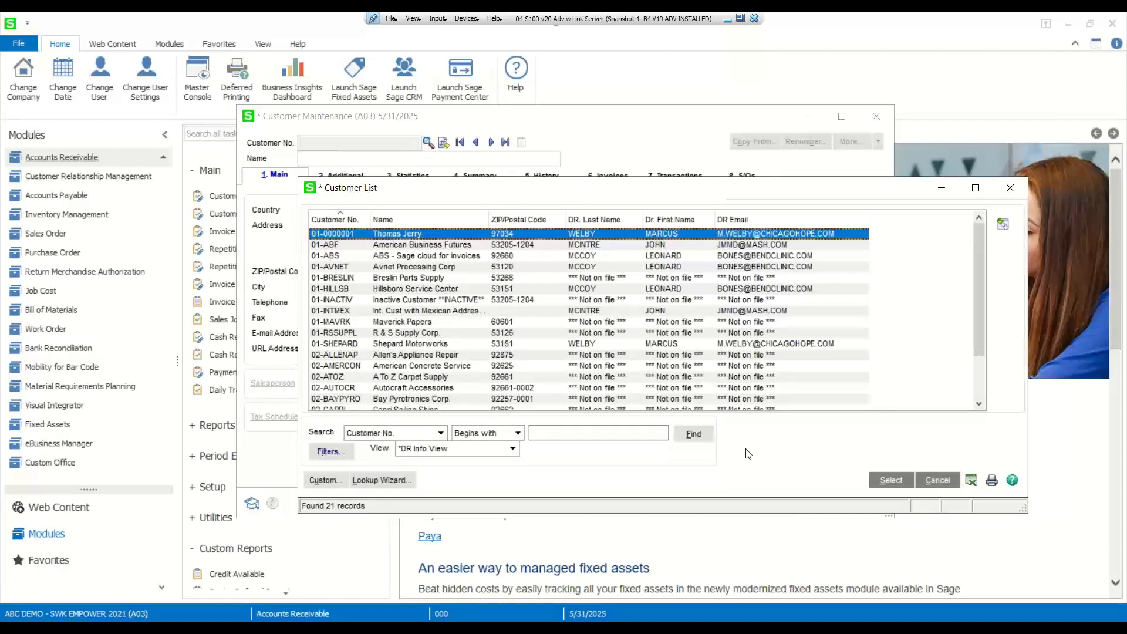
Switch the customer lookup to the Standard view and reopen the customer list
{"action": "left_click", "coordinate": [421, 448]}
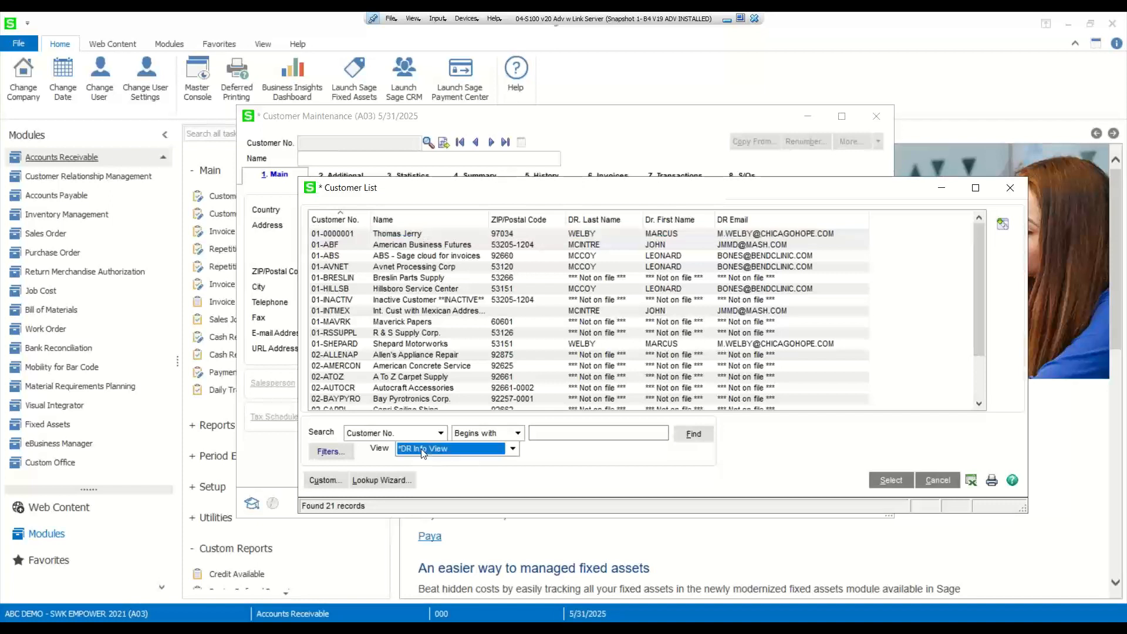
{"action": "left_click", "coordinate": [421, 448]}
{"action": "left_click", "coordinate": [427, 450]}
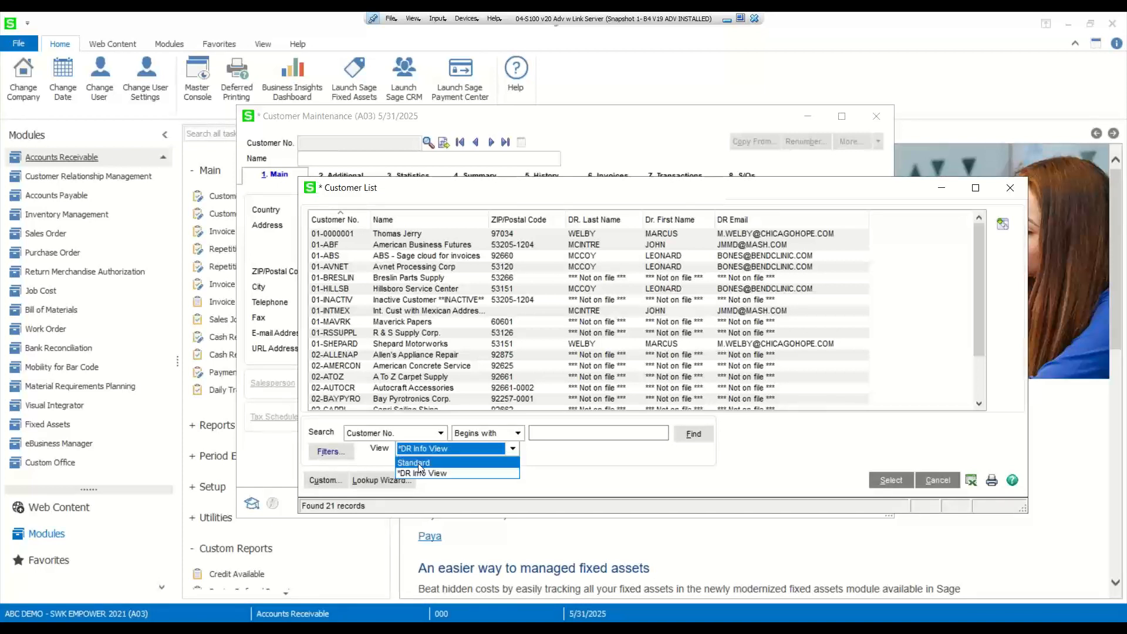
{"action": "left_click", "coordinate": [418, 463]}
{"action": "left_click", "coordinate": [428, 143]}
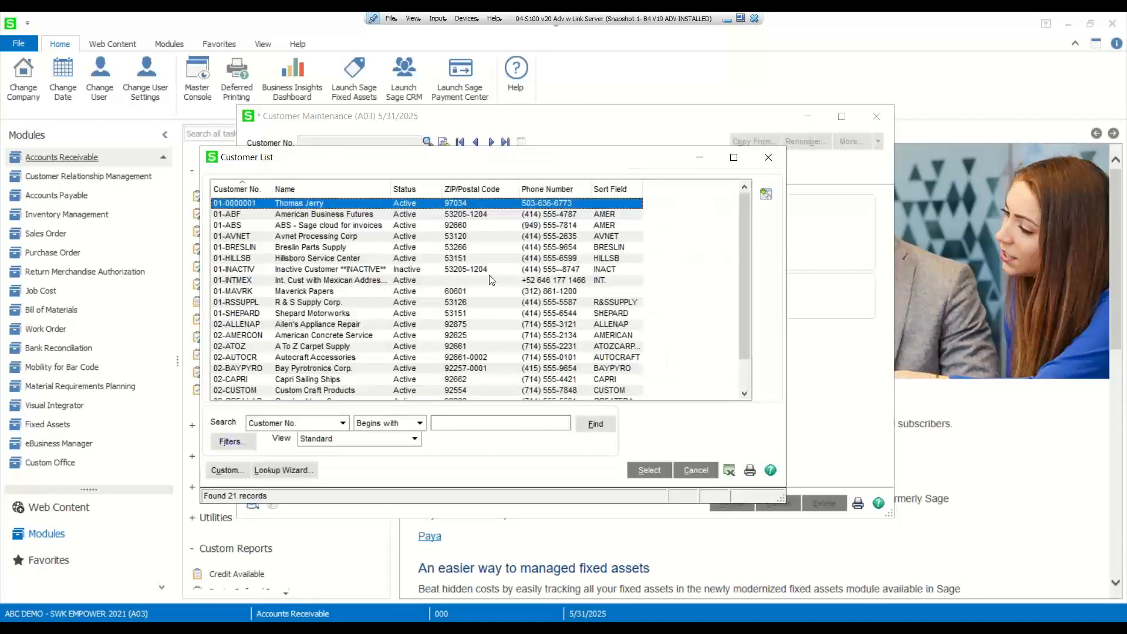
Create a new customer lookup view described as "Past Due Bal View", make it the default view, and continue to field selection
{"action": "left_click", "coordinate": [228, 473]}
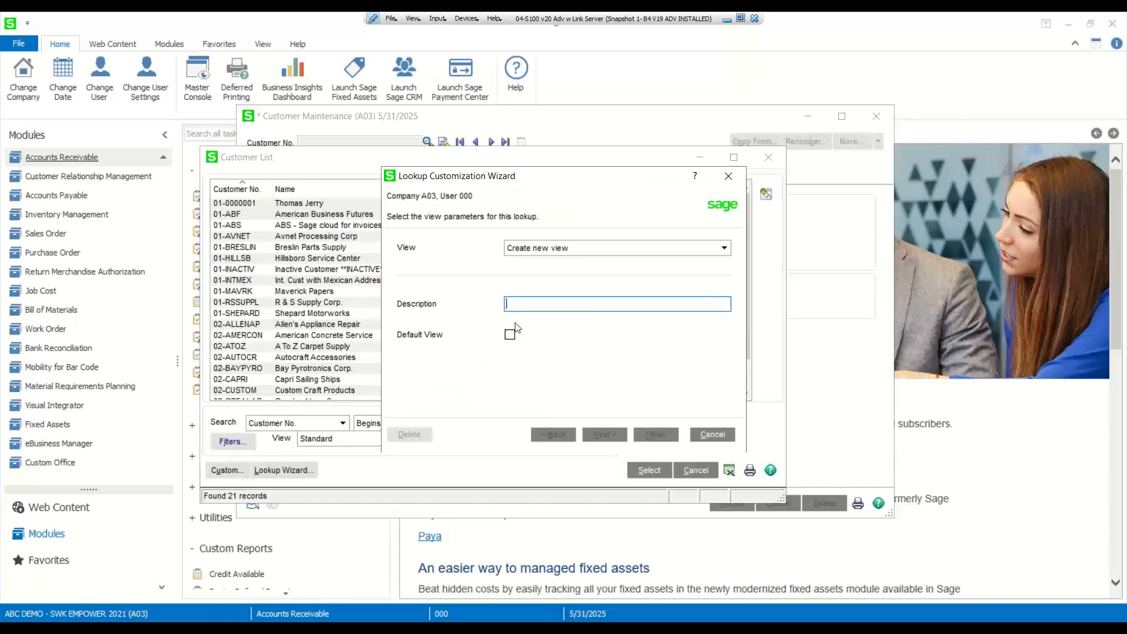
{"action": "type", "text": "Past Due Bala"}
{"action": "key", "text": "BackSpace"}
{"action": "type", "text": "View"}
{"action": "left_click", "coordinate": [510, 334]}
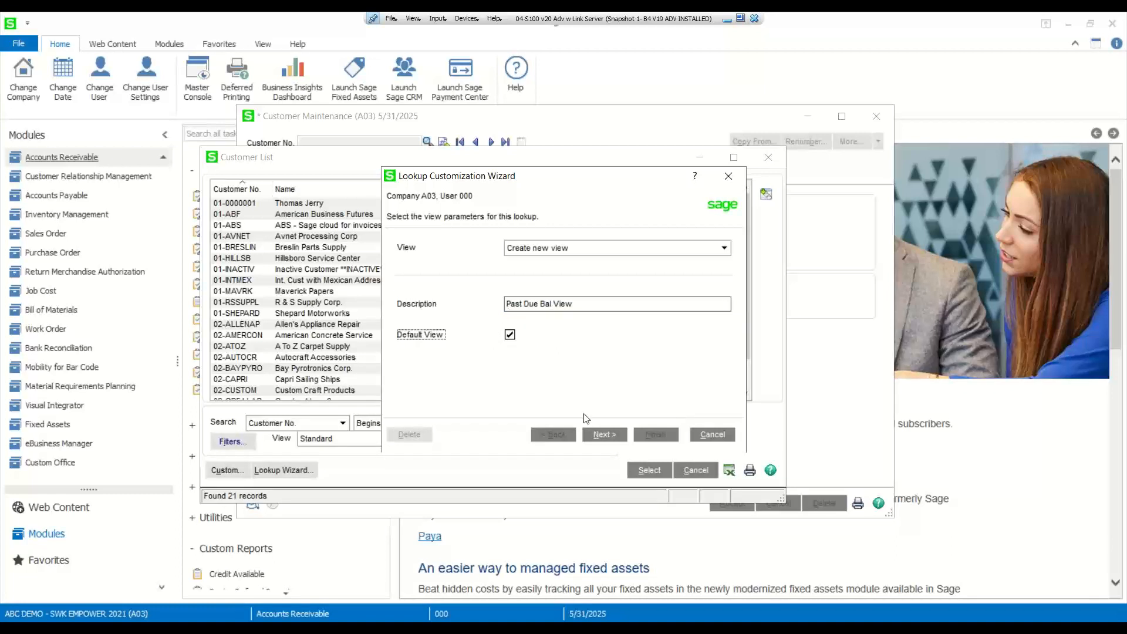
{"action": "left_click", "coordinate": [598, 435]}
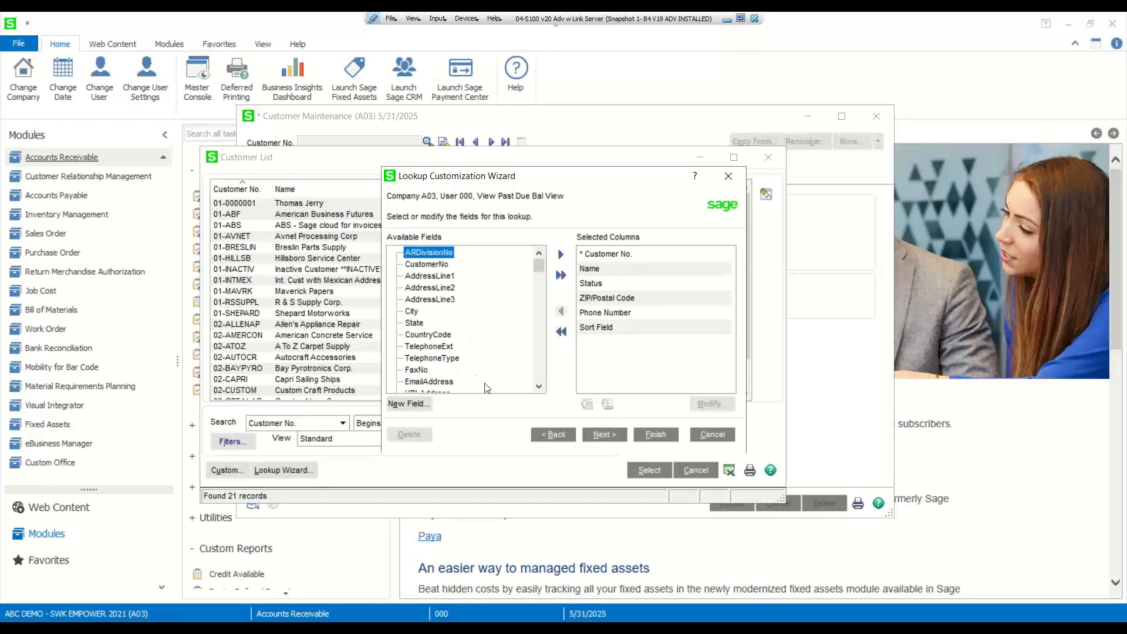
Locate the aging category fields, and start a new lookup field with the heading "Past Due" and width 15
{"action": "left_click_drag", "start_coordinate": [541, 387], "coordinate": [540, 387]}
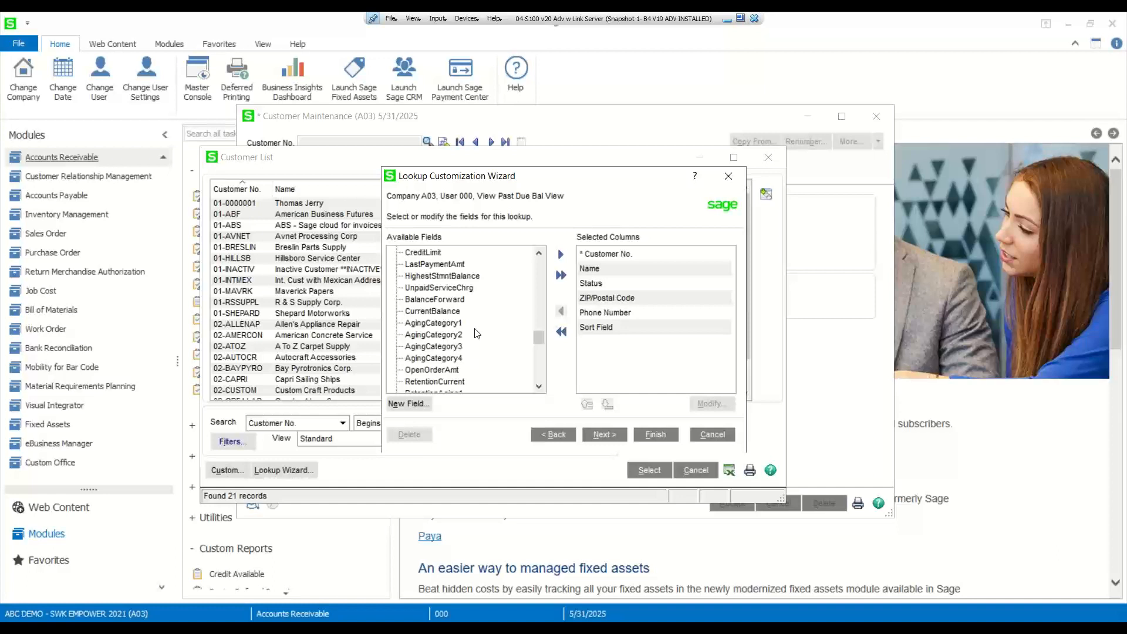
{"action": "left_click", "coordinate": [445, 324]}
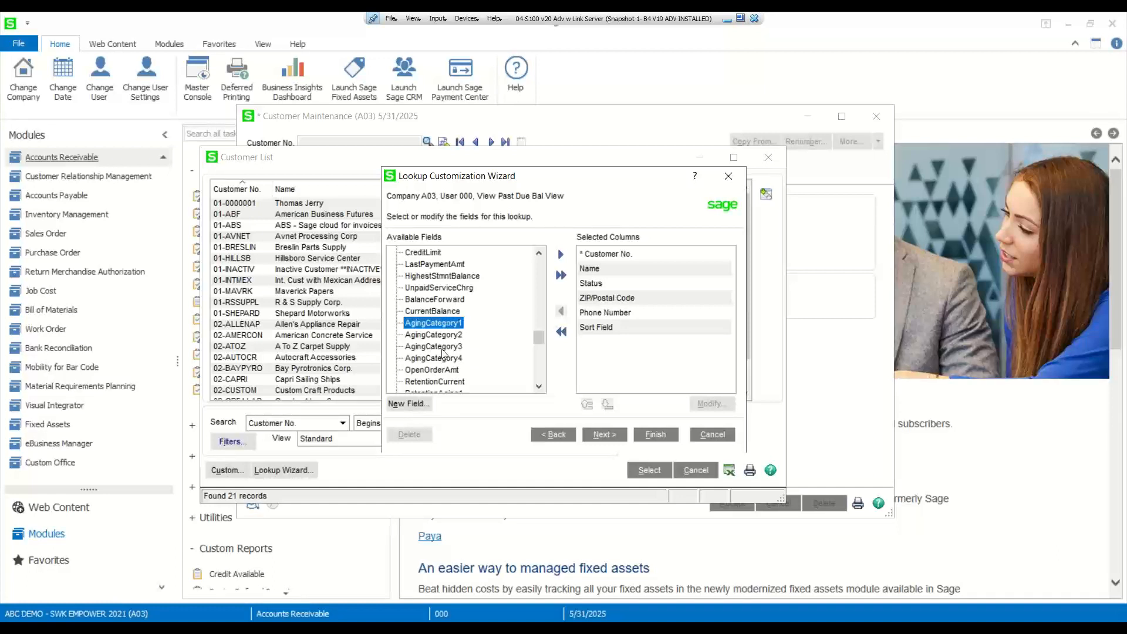
{"action": "left_click", "coordinate": [408, 406]}
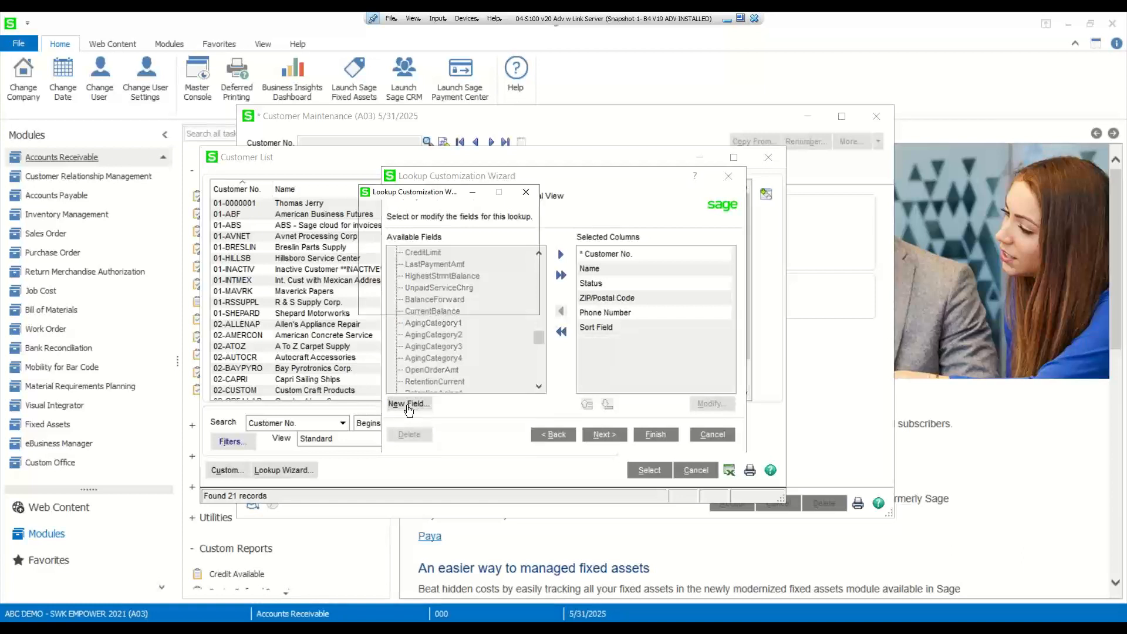
{"action": "type", "text": "Pa"}
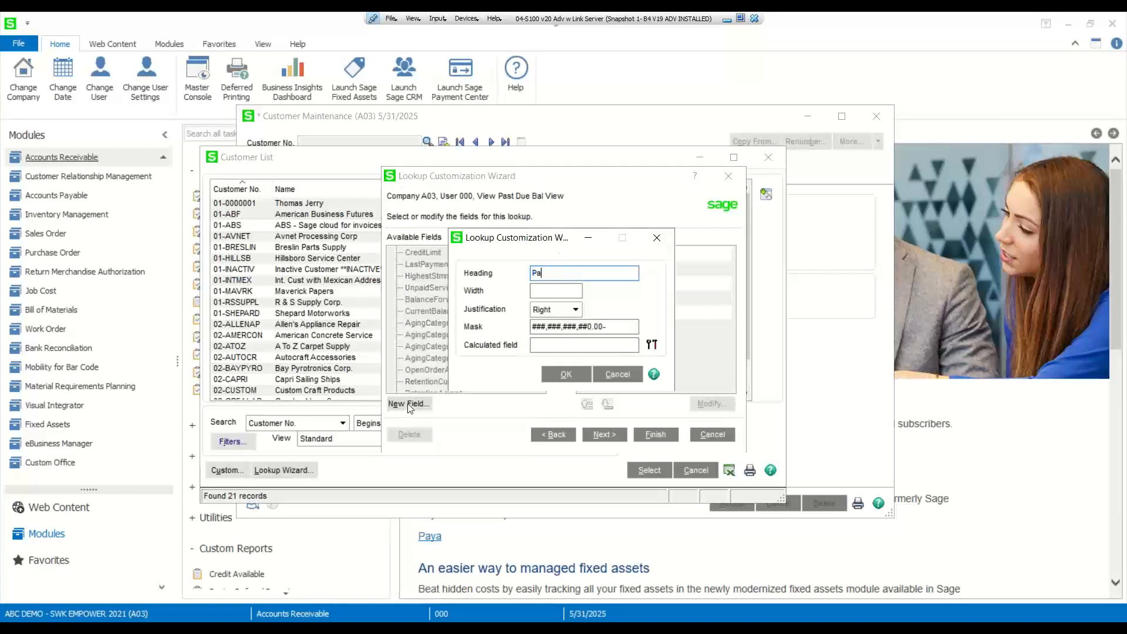
{"action": "type", "text": "st Due"}
{"action": "left_click", "coordinate": [549, 291]}
{"action": "type", "text": "15"}
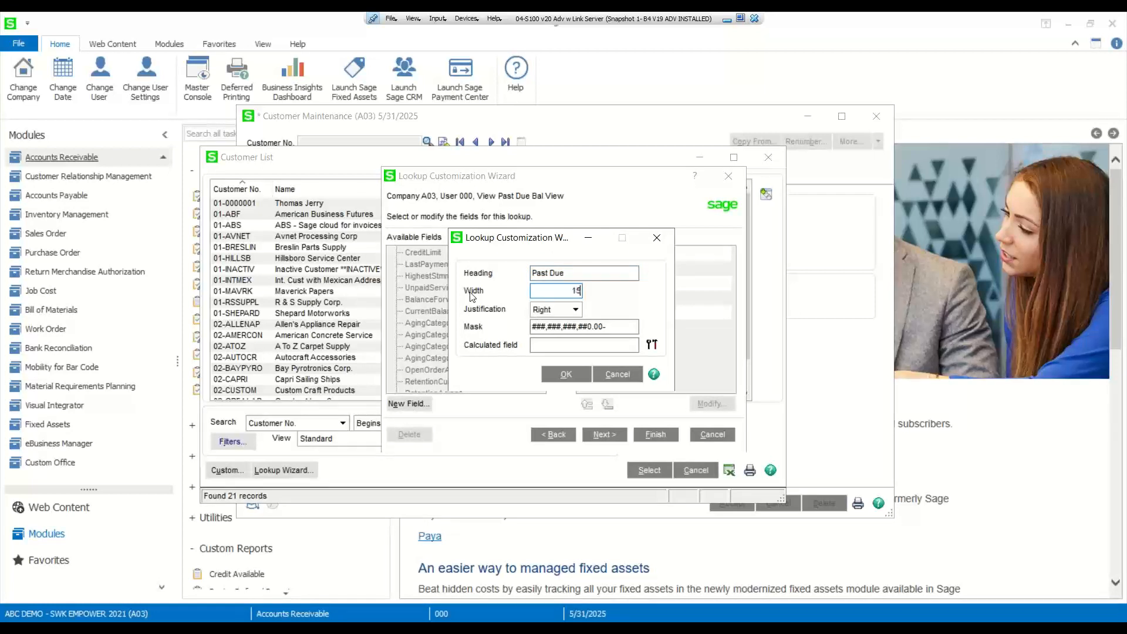
Define the field's calculation as AgingCategory1+AgingCategory2+AgingCategory3+AgingCategory4 and add the field to the selected columns
{"action": "left_click", "coordinate": [578, 345]}
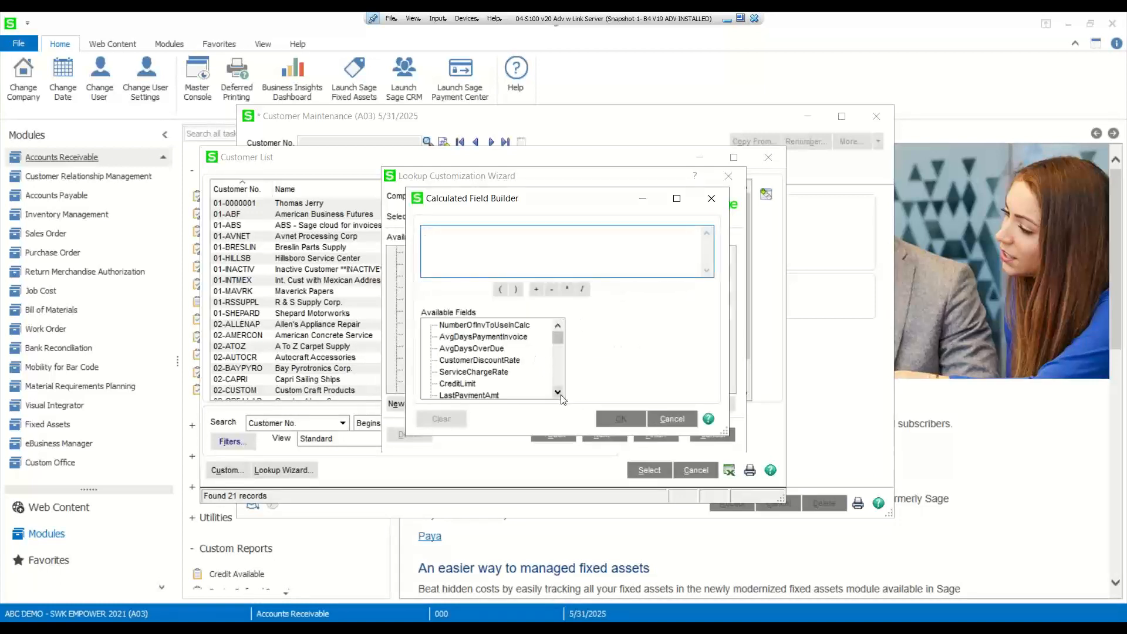
{"action": "scroll", "coordinate": [562, 399], "scroll_direction": "down", "scroll_amount": 5}
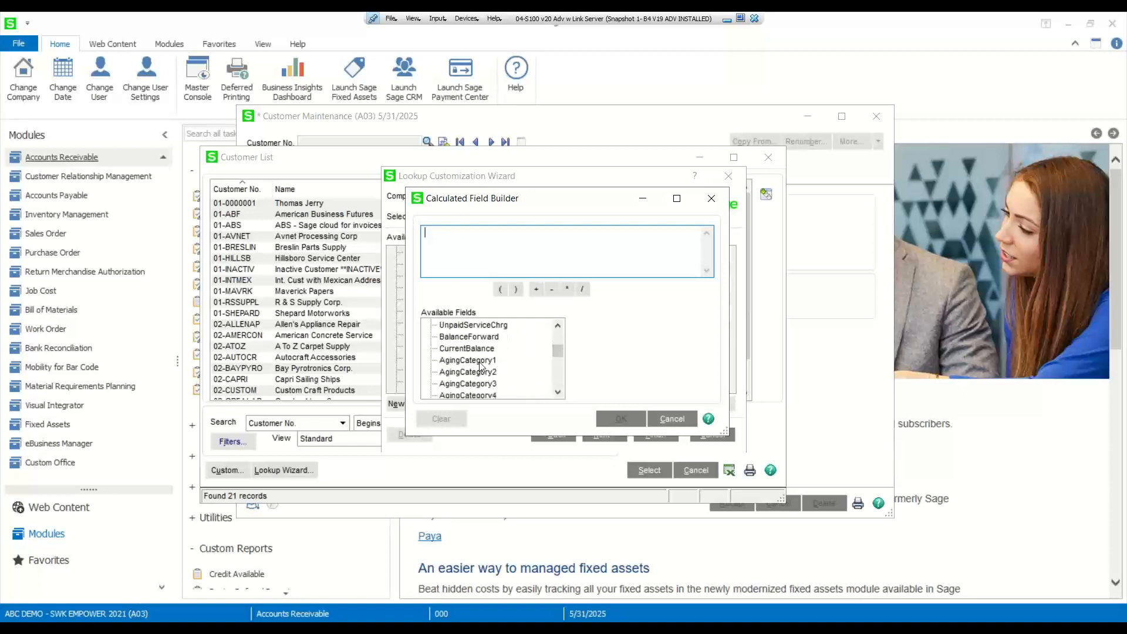
{"action": "double_click", "coordinate": [480, 360]}
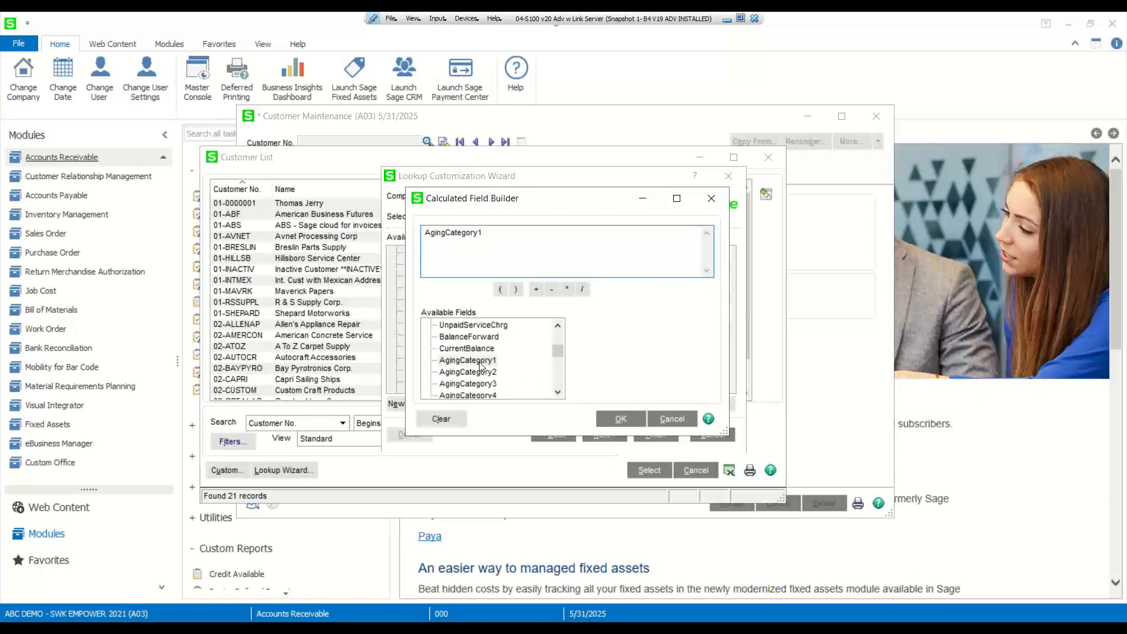
{"action": "type", "text": "+"}
{"action": "double_click", "coordinate": [486, 372]}
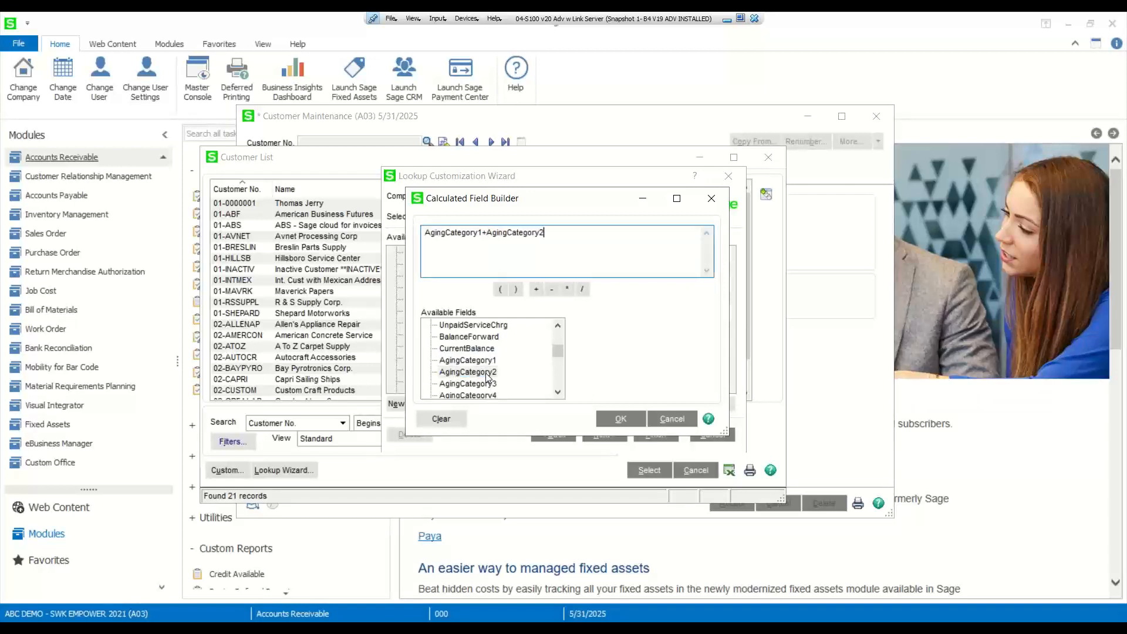
{"action": "type", "text": "+"}
{"action": "double_click", "coordinate": [486, 384]}
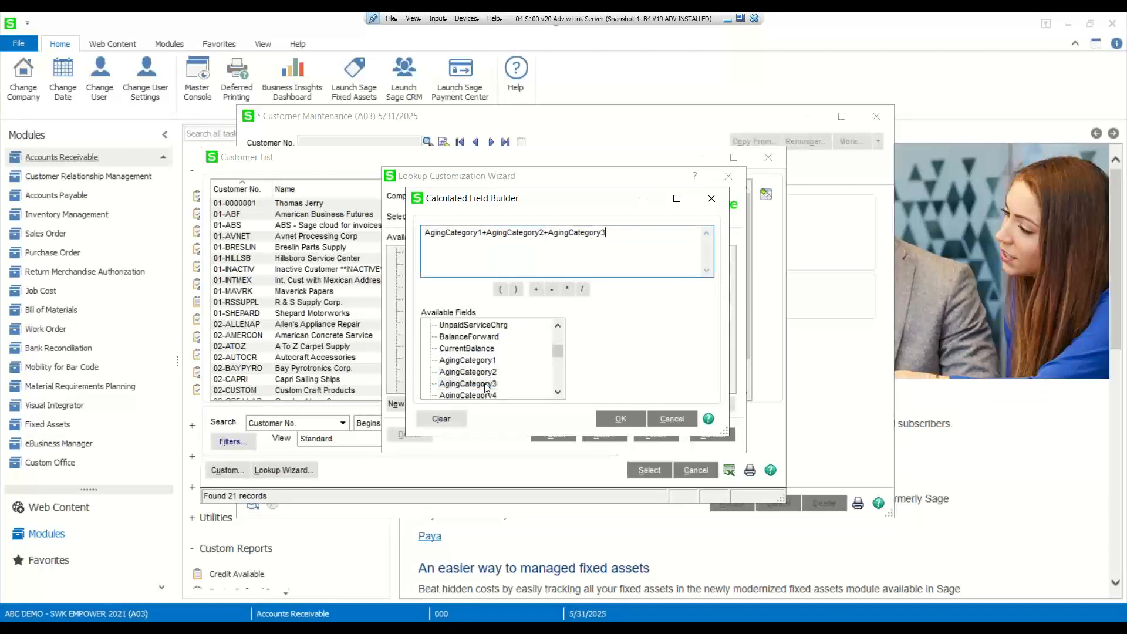
{"action": "type", "text": "+"}
{"action": "double_click", "coordinate": [486, 396]}
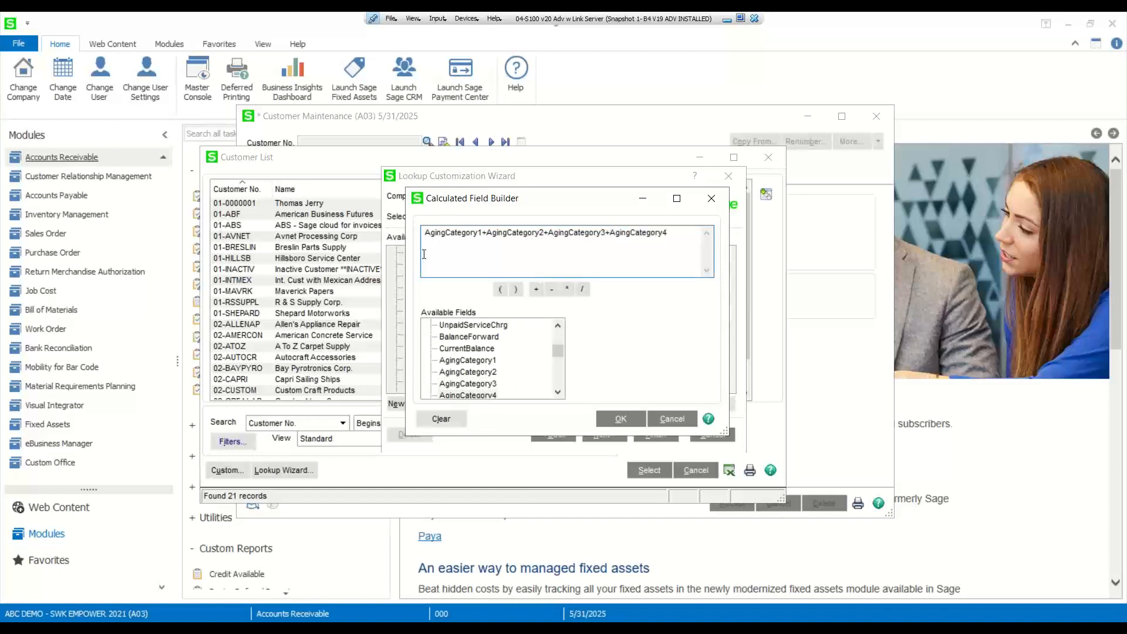
{"action": "left_click", "coordinate": [618, 421]}
{"action": "left_click", "coordinate": [565, 375]}
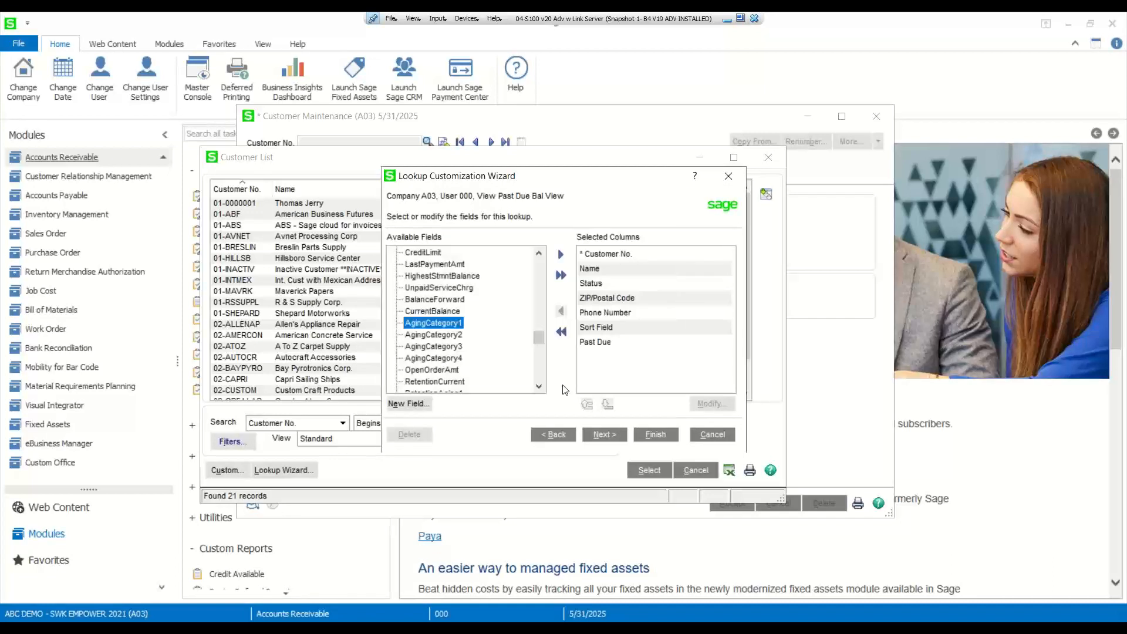
Move the Past Due column up to directly after Status in the selected columns
{"action": "left_click", "coordinate": [601, 344]}
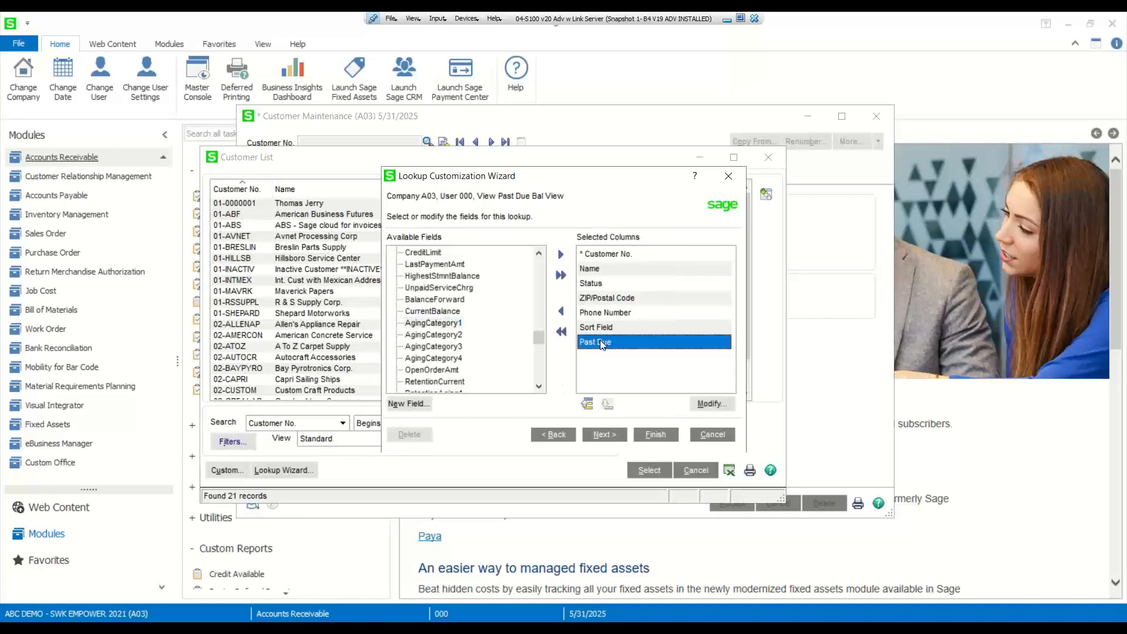
{"action": "left_click", "coordinate": [587, 405]}
{"action": "left_click", "coordinate": [588, 404]}
{"action": "left_click", "coordinate": [588, 404]}
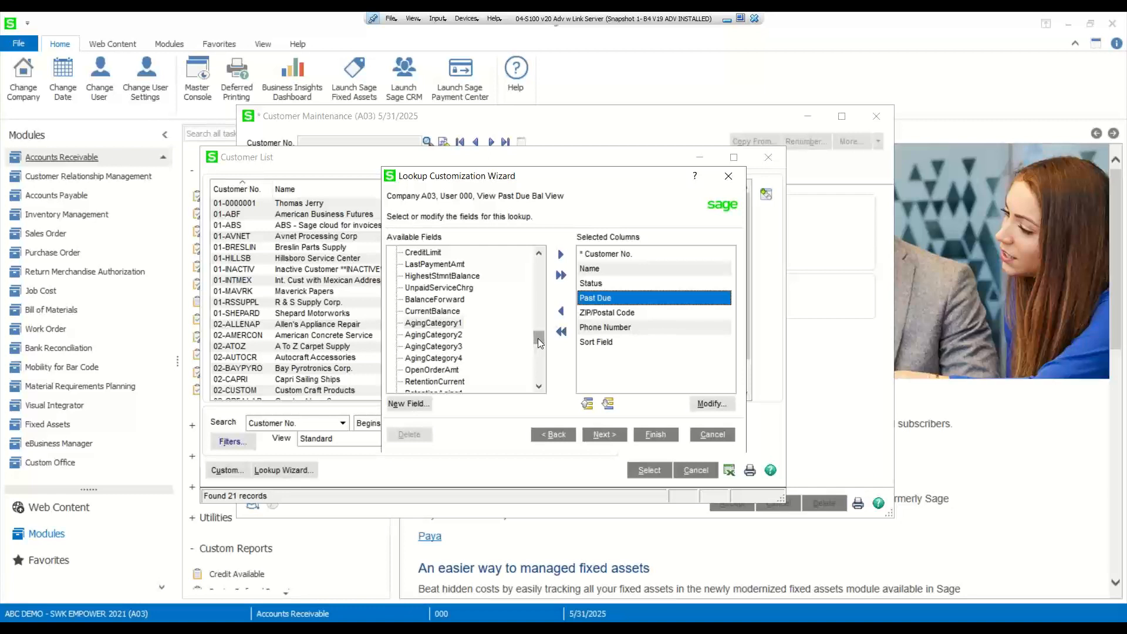
Look through the linked tables such as AR_UDT_DR_INFO among the available fields, and finish the lookup customization
{"action": "left_click_drag", "start_coordinate": [538, 338], "coordinate": [538, 368]}
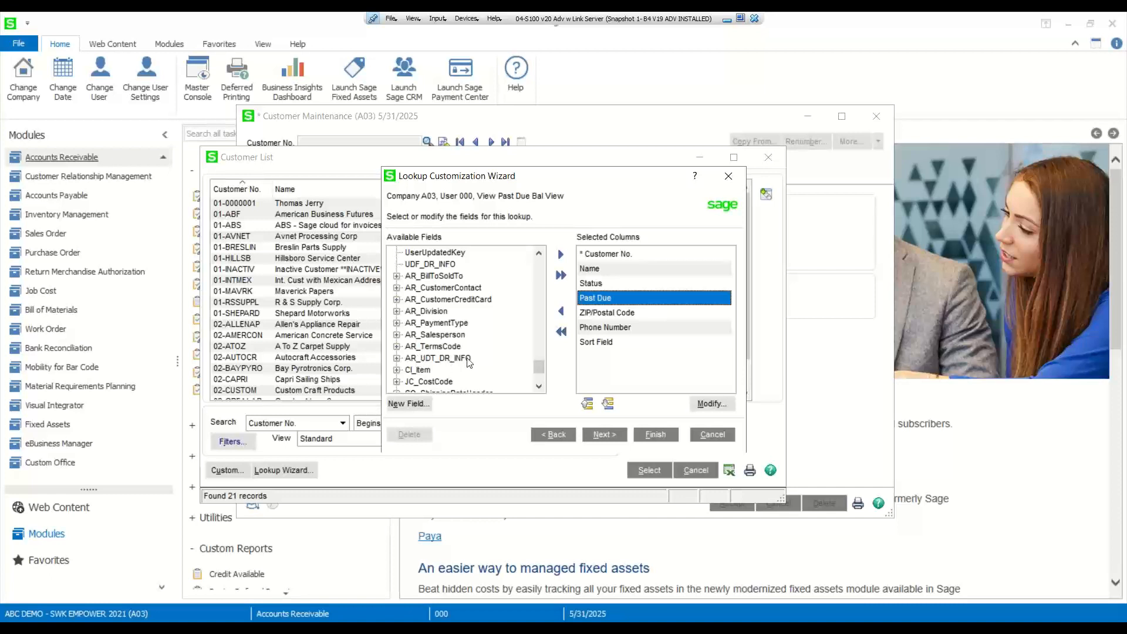
{"action": "scroll", "coordinate": [456, 362], "scroll_direction": "down", "scroll_amount": 2}
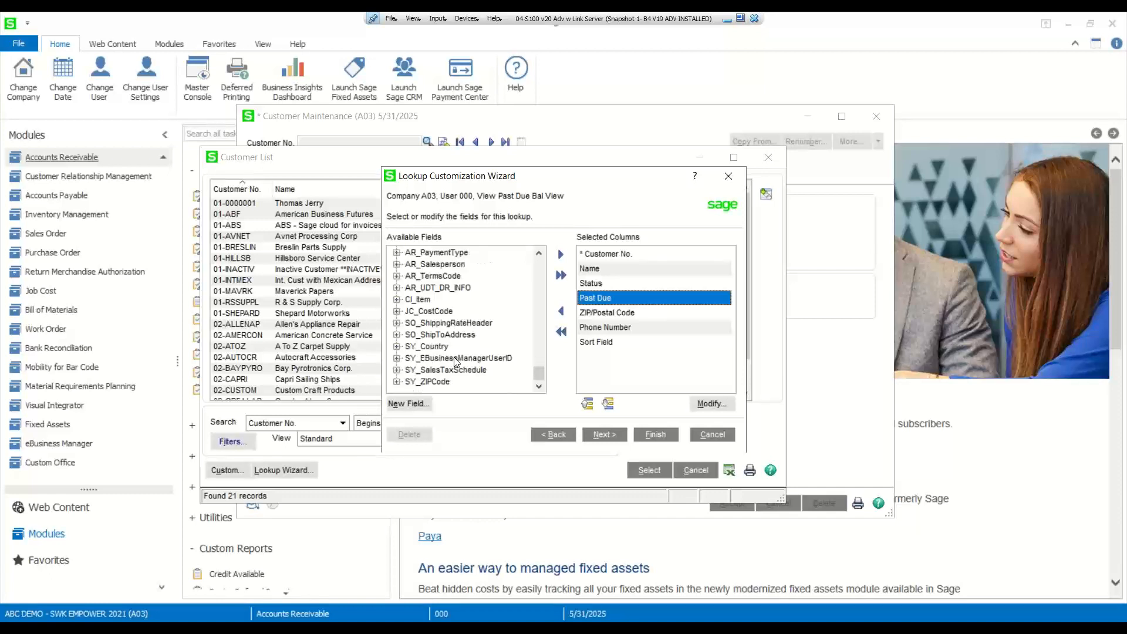
{"action": "scroll", "coordinate": [456, 361], "scroll_direction": "up", "scroll_amount": 1}
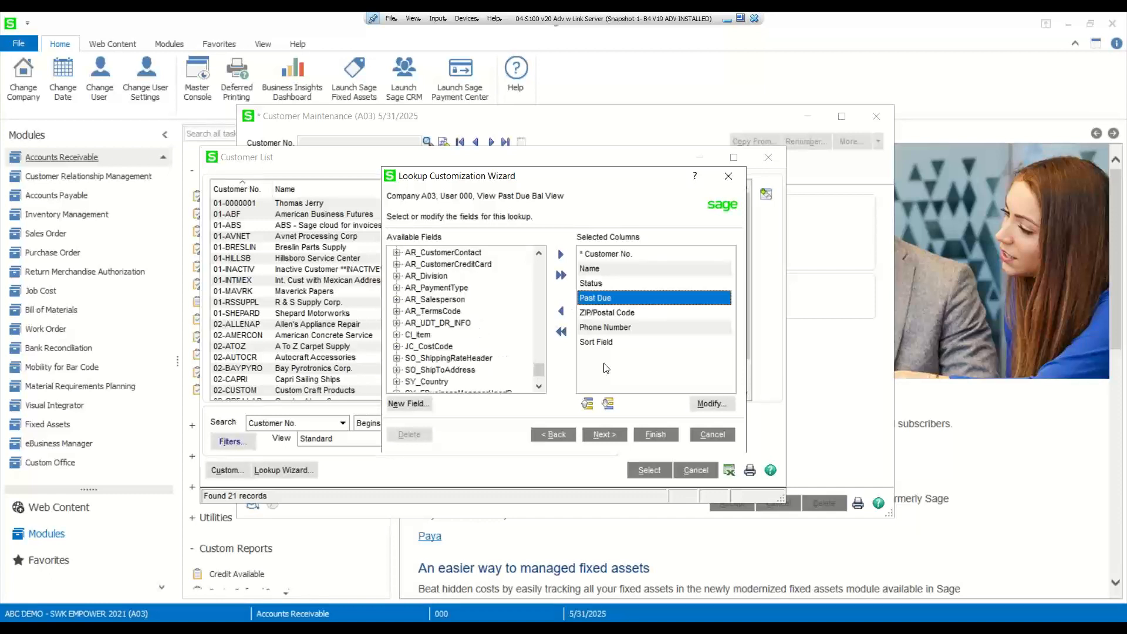
{"action": "left_click", "coordinate": [653, 436]}
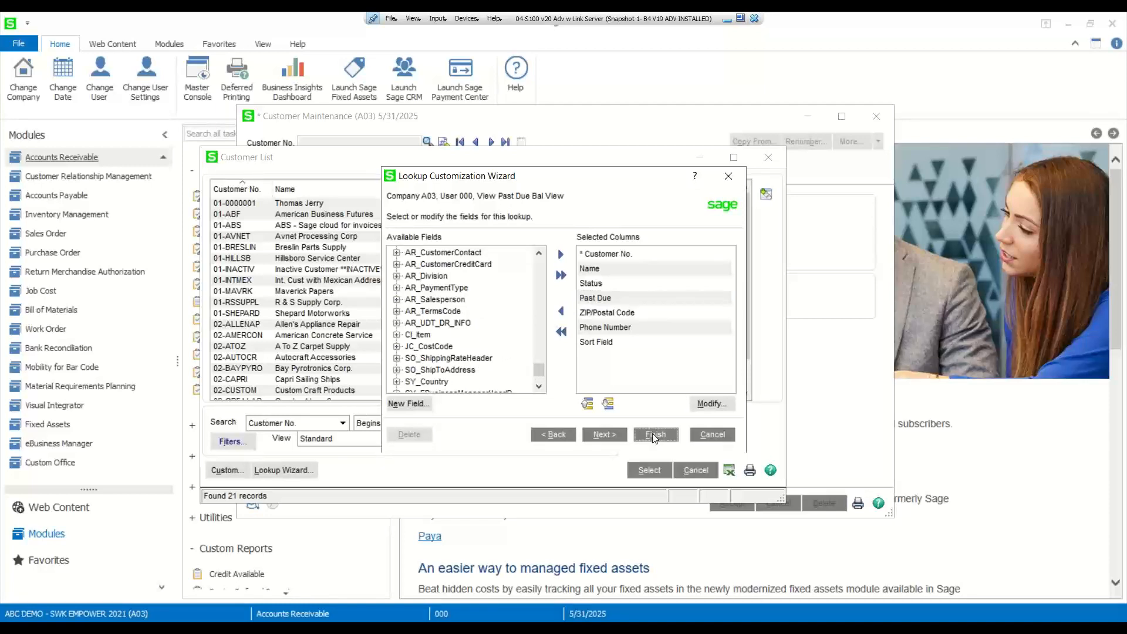
Reopen the customer lookup and sort the list by Past Due from highest to lowest
{"action": "left_click", "coordinate": [428, 143]}
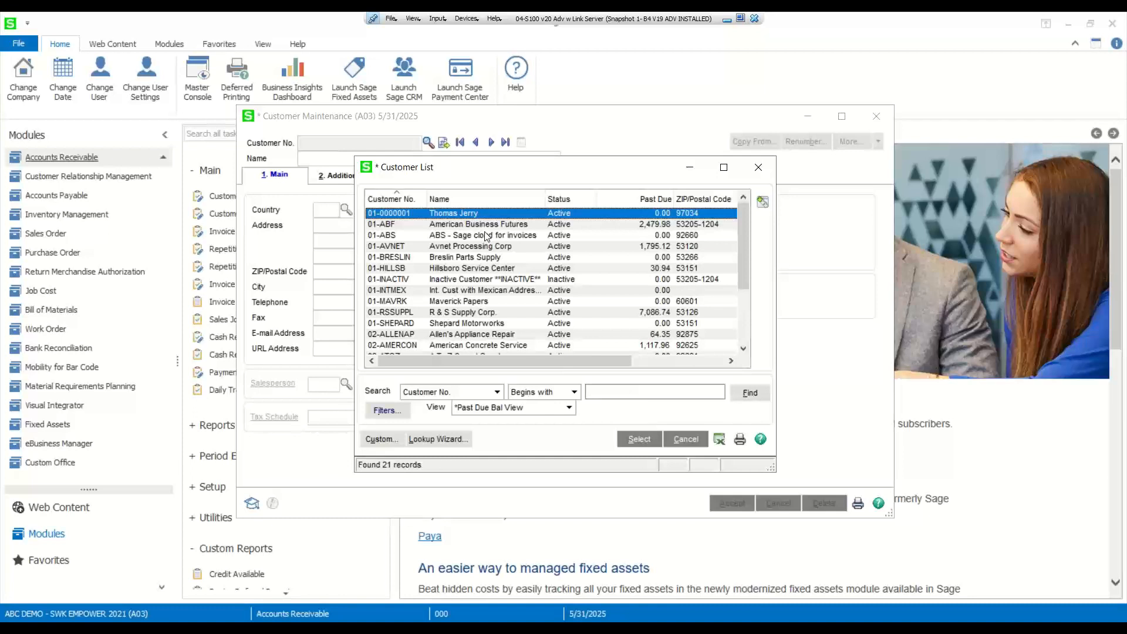
{"action": "left_click", "coordinate": [625, 199]}
{"action": "left_click", "coordinate": [625, 198]}
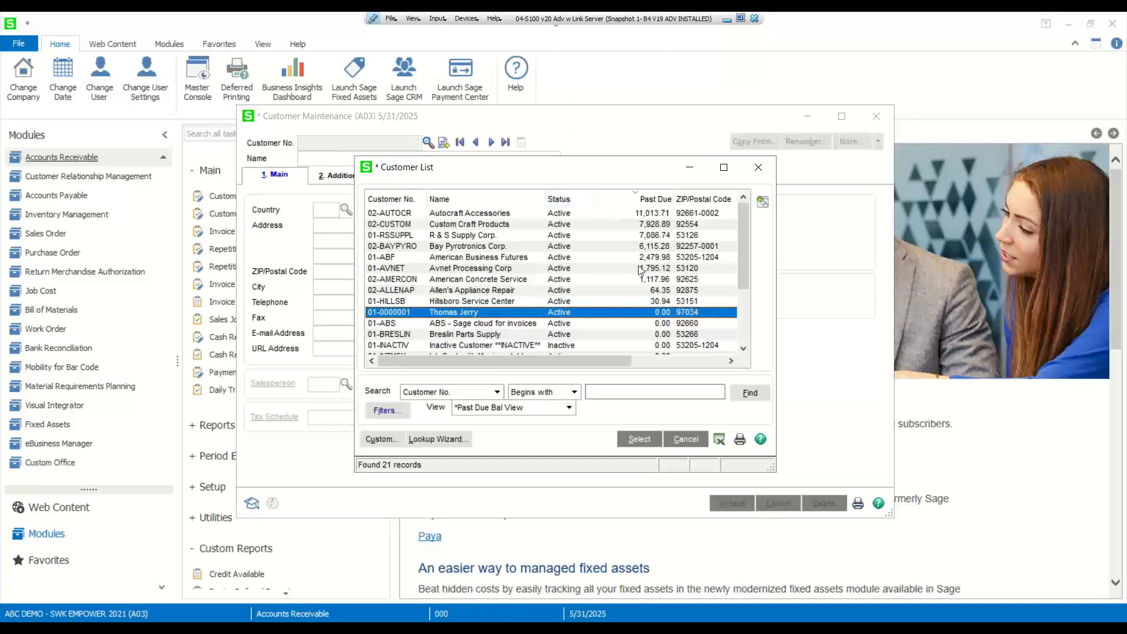
Export the sorted customer list to Excel, then close the workbook without saving and minimize Excel
{"action": "left_click", "coordinate": [718, 440]}
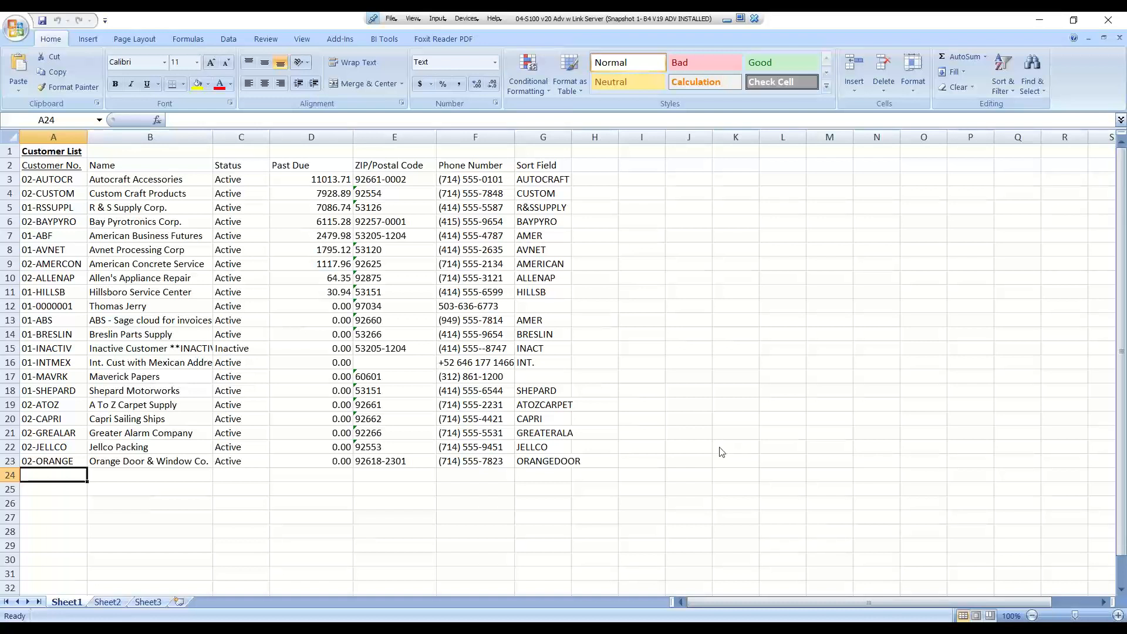
{"action": "left_click", "coordinate": [1109, 25]}
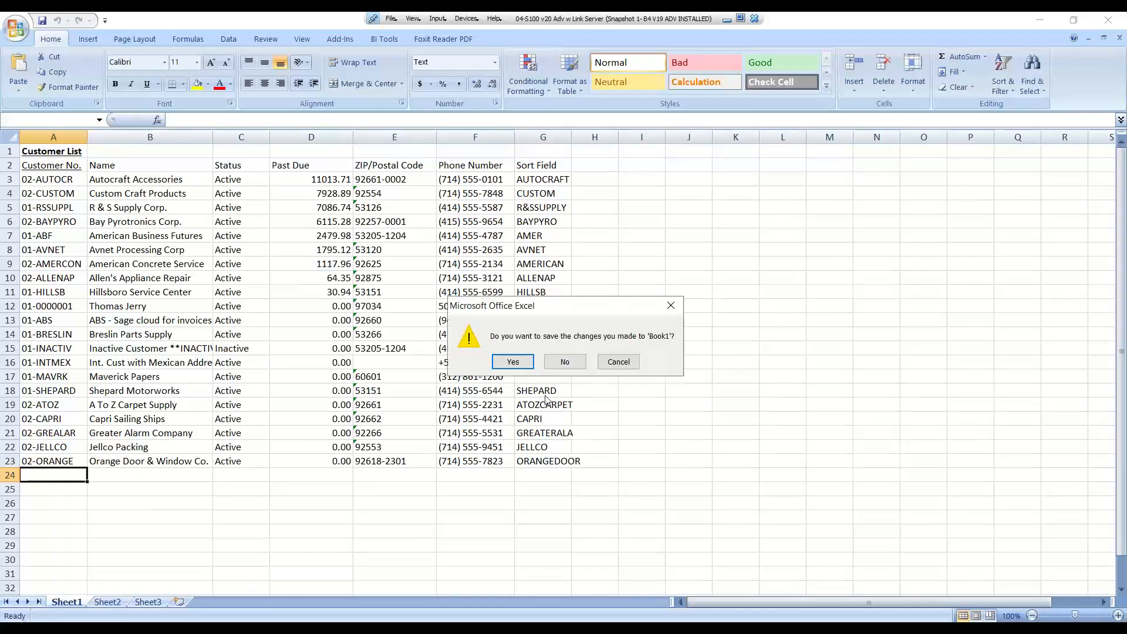
{"action": "left_click", "coordinate": [564, 361]}
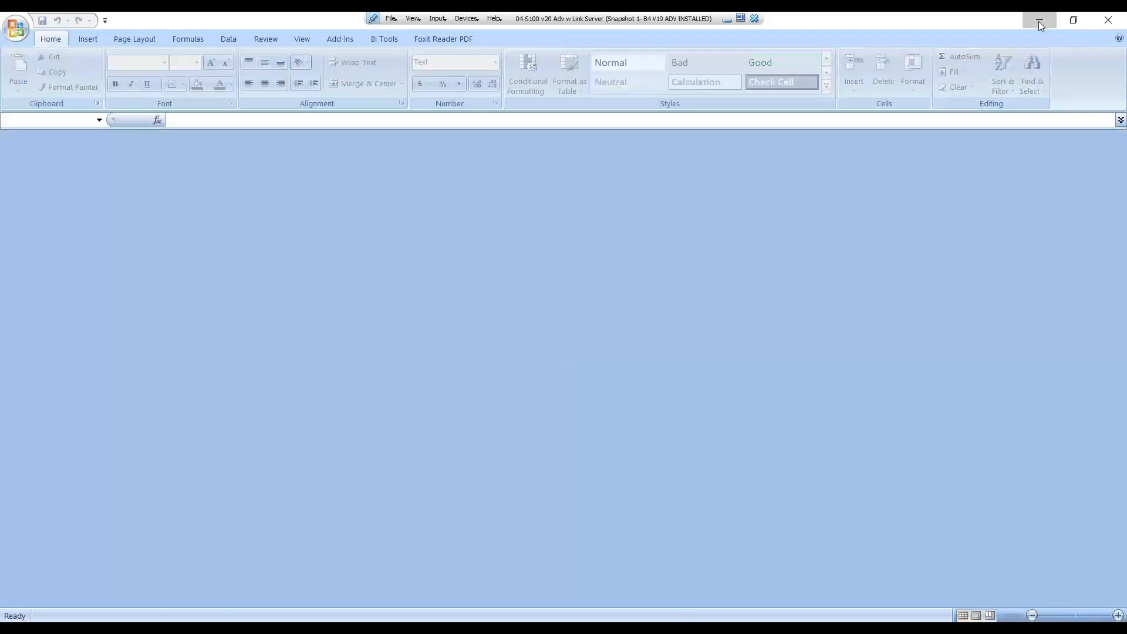
{"action": "left_click", "coordinate": [1039, 22]}
Close the customer lookup and Customer Maintenance, and show only the Explore views expanded under Accounts Receivable
{"action": "left_click", "coordinate": [762, 166]}
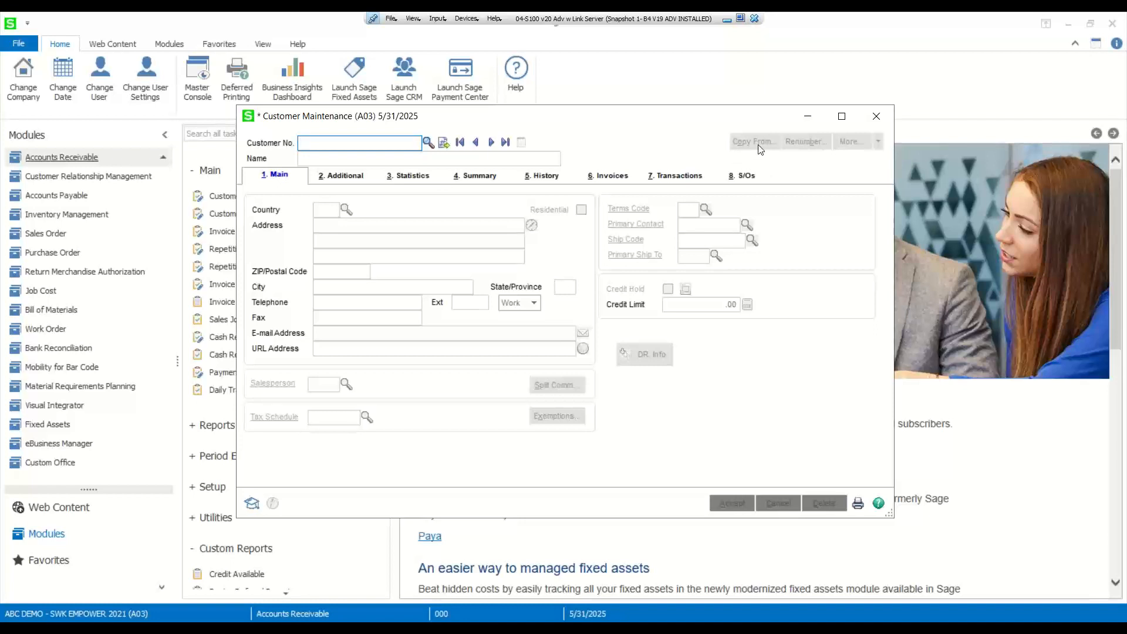
{"action": "left_click", "coordinate": [875, 116]}
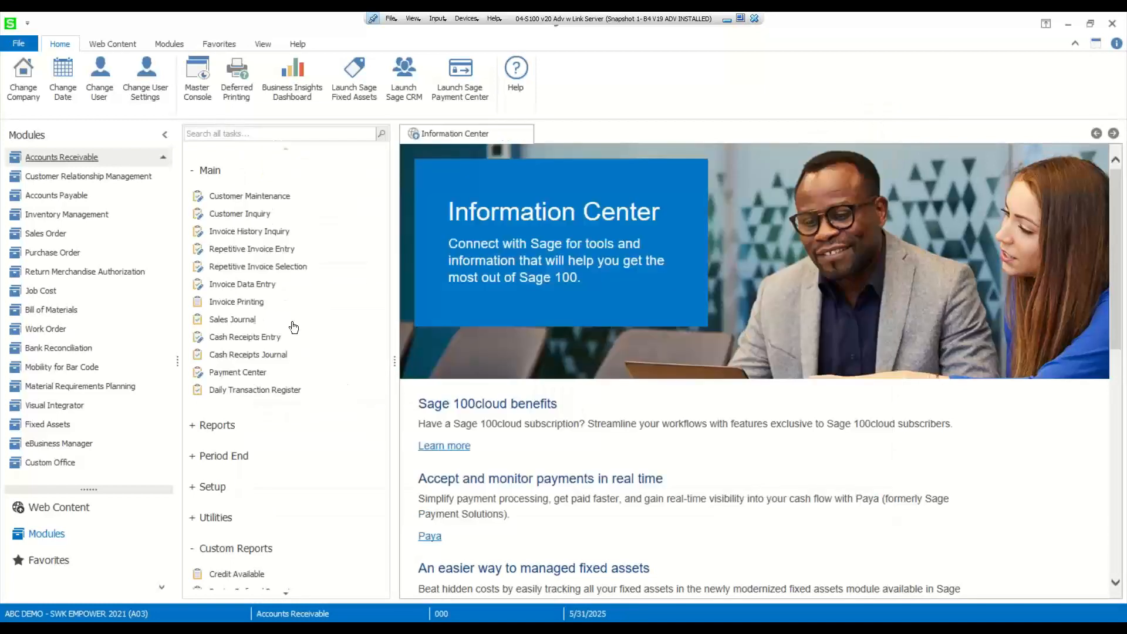
{"action": "scroll", "coordinate": [53, 301], "scroll_direction": "up", "scroll_amount": 3}
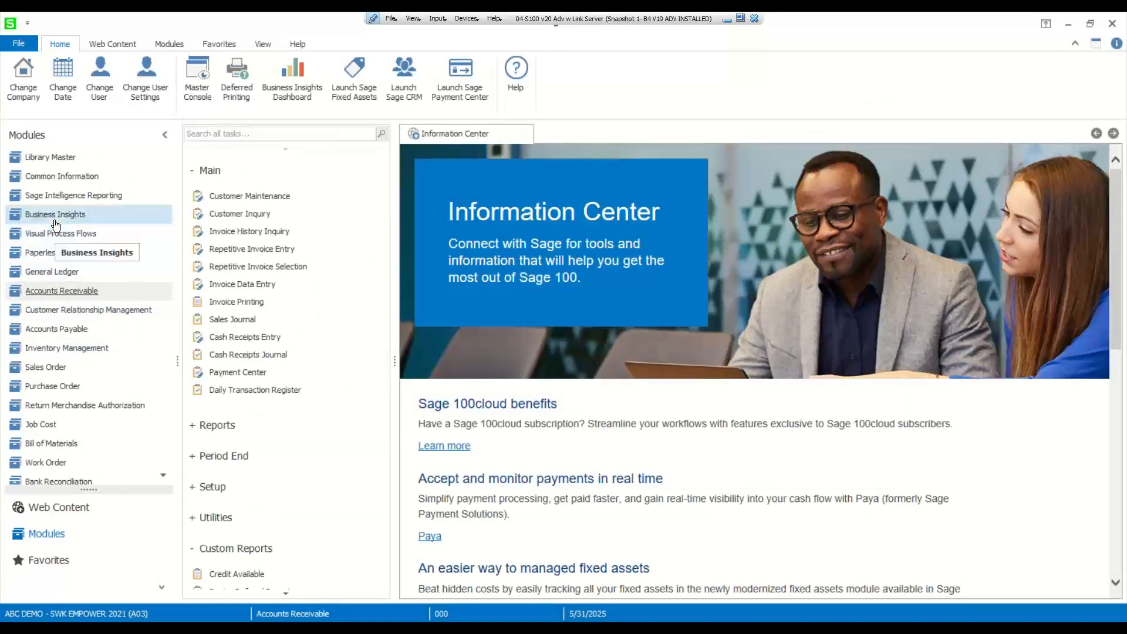
{"action": "left_click", "coordinate": [205, 170]}
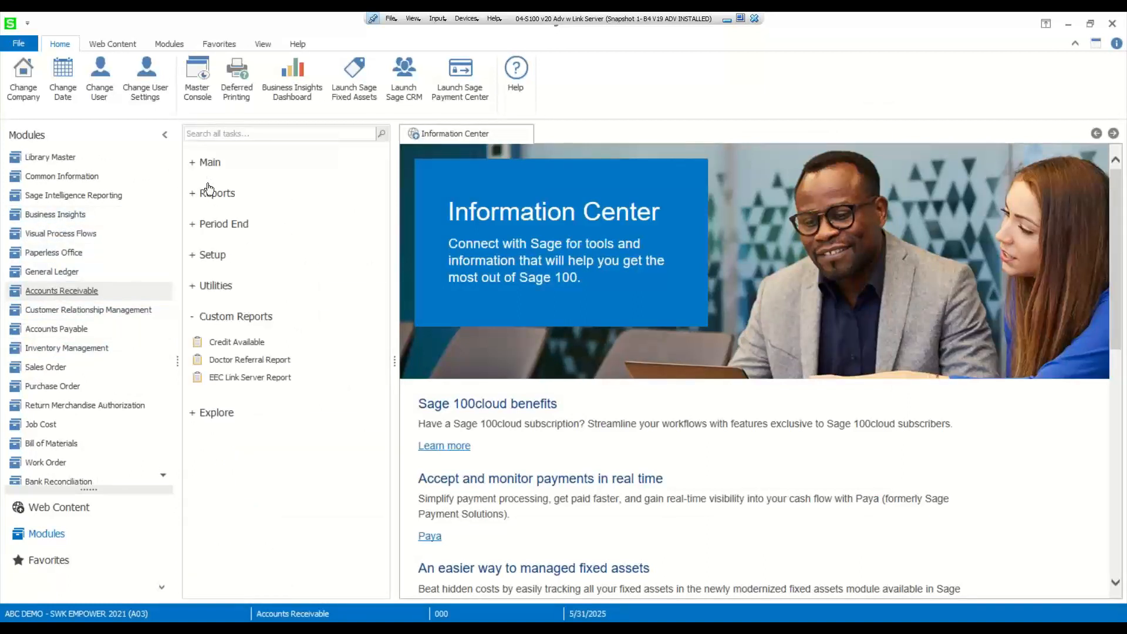
{"action": "left_click", "coordinate": [212, 317]}
{"action": "left_click", "coordinate": [213, 347]}
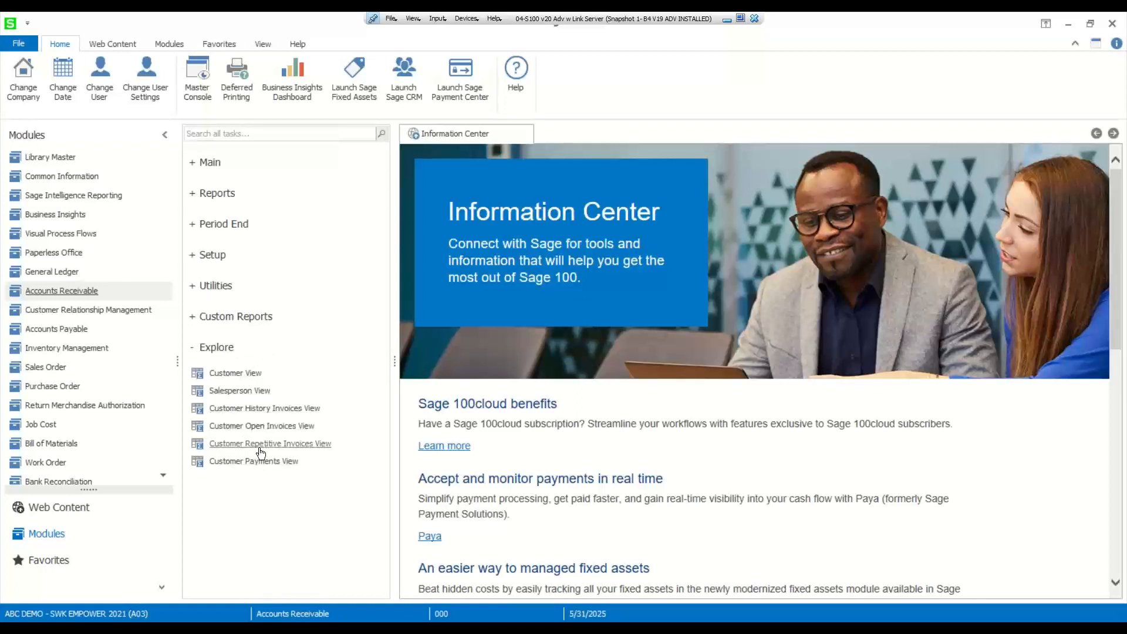
Look through the Explorer views in the Business Insights module and open the Customer View
{"action": "left_click", "coordinate": [83, 218]}
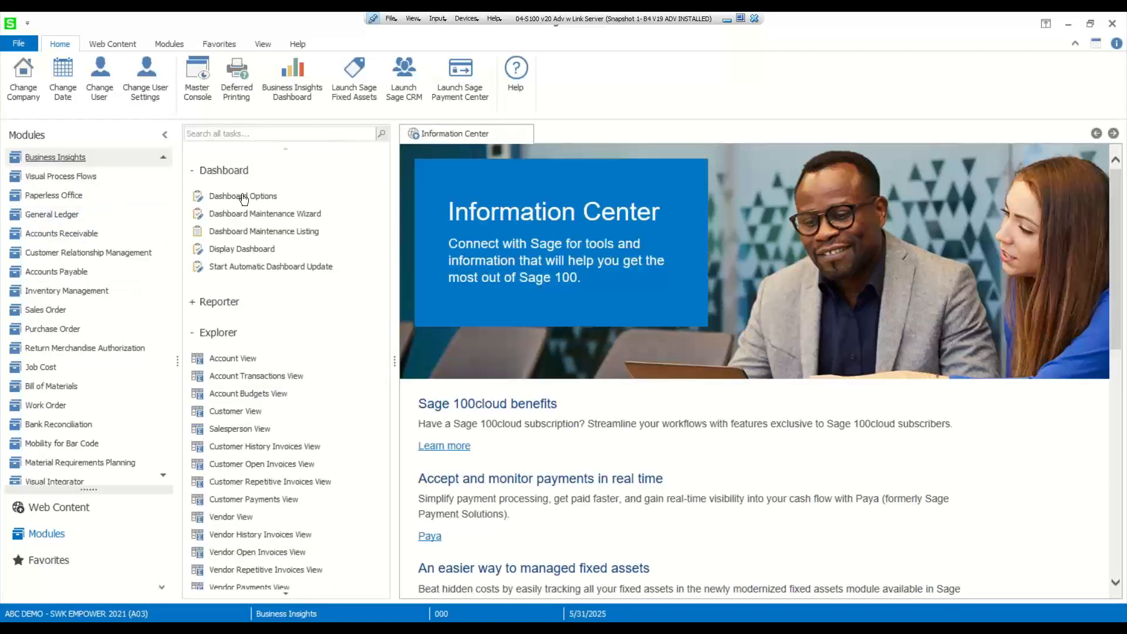
{"action": "left_click", "coordinate": [228, 175]}
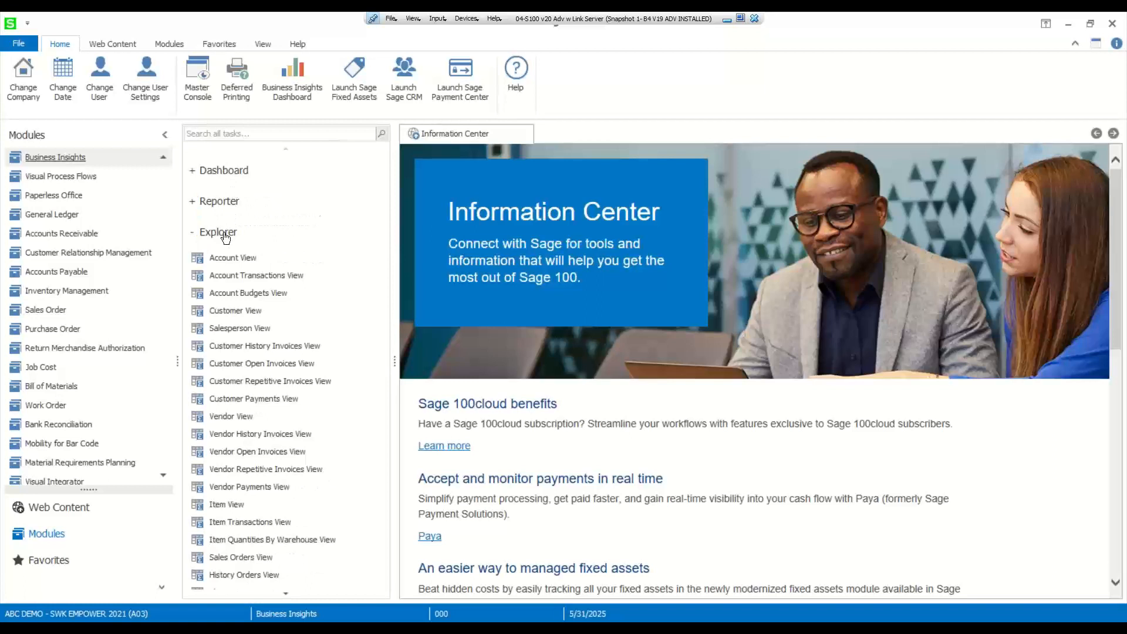
{"action": "scroll", "coordinate": [274, 320], "scroll_direction": "down", "scroll_amount": 5}
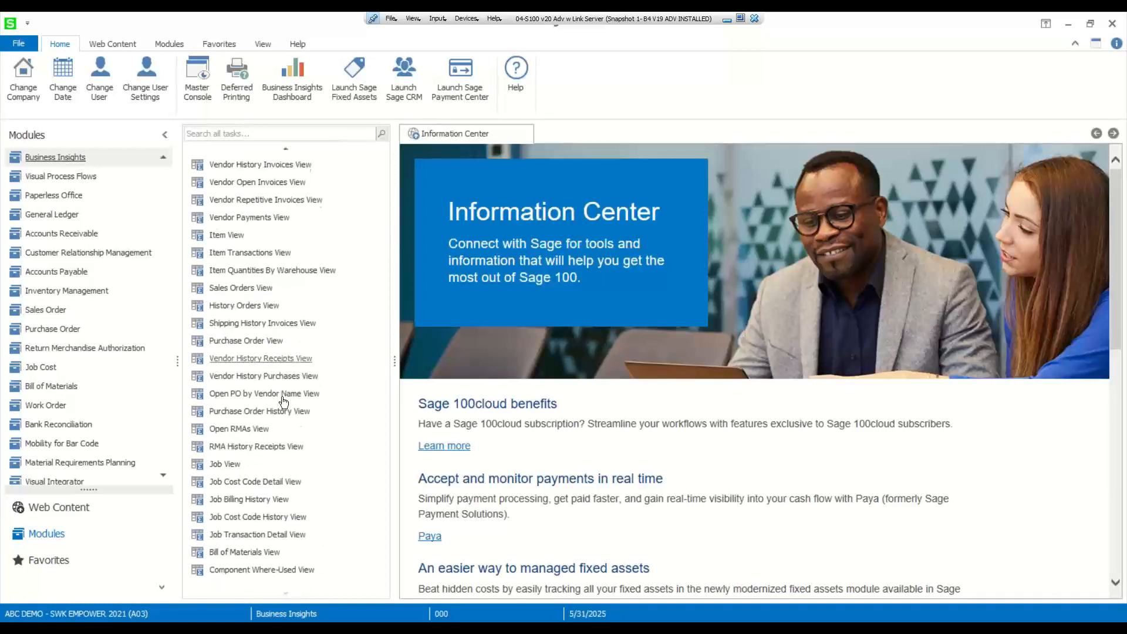
{"action": "scroll", "coordinate": [279, 447], "scroll_direction": "up", "scroll_amount": 5}
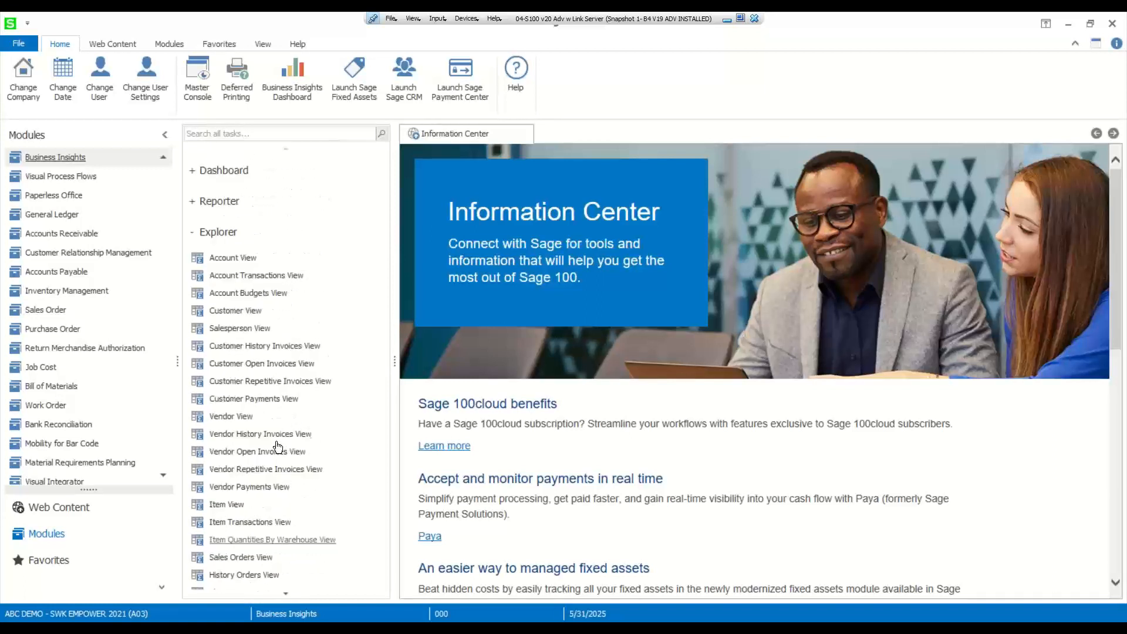
{"action": "left_click", "coordinate": [230, 316]}
{"action": "mouse_move", "coordinate": [444, 629]}
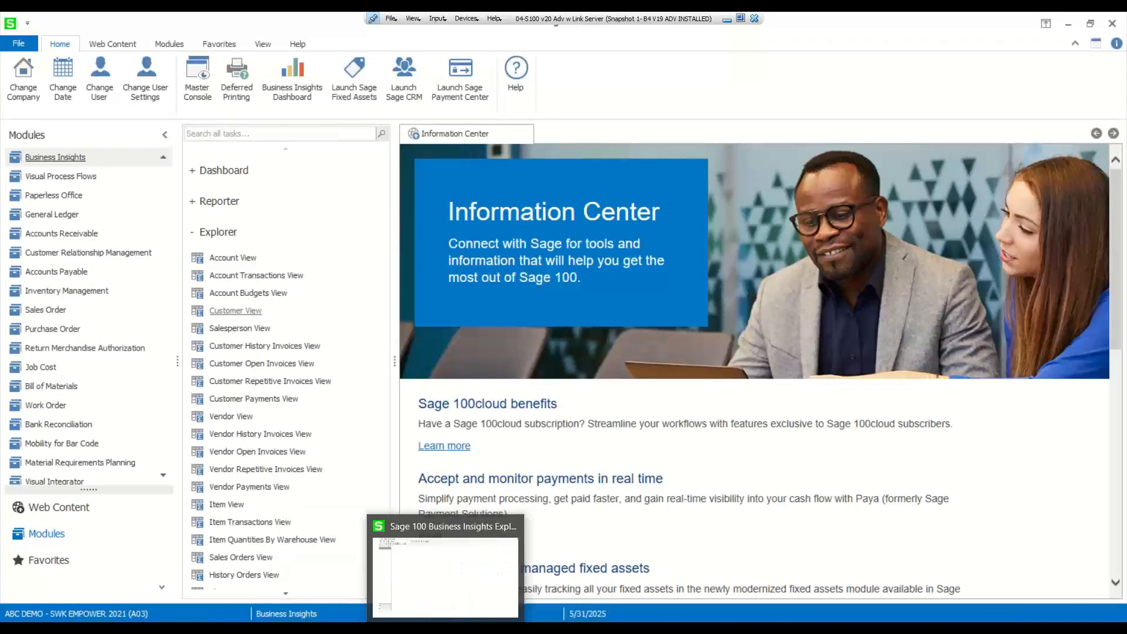
{"action": "left_click", "coordinate": [438, 588]}
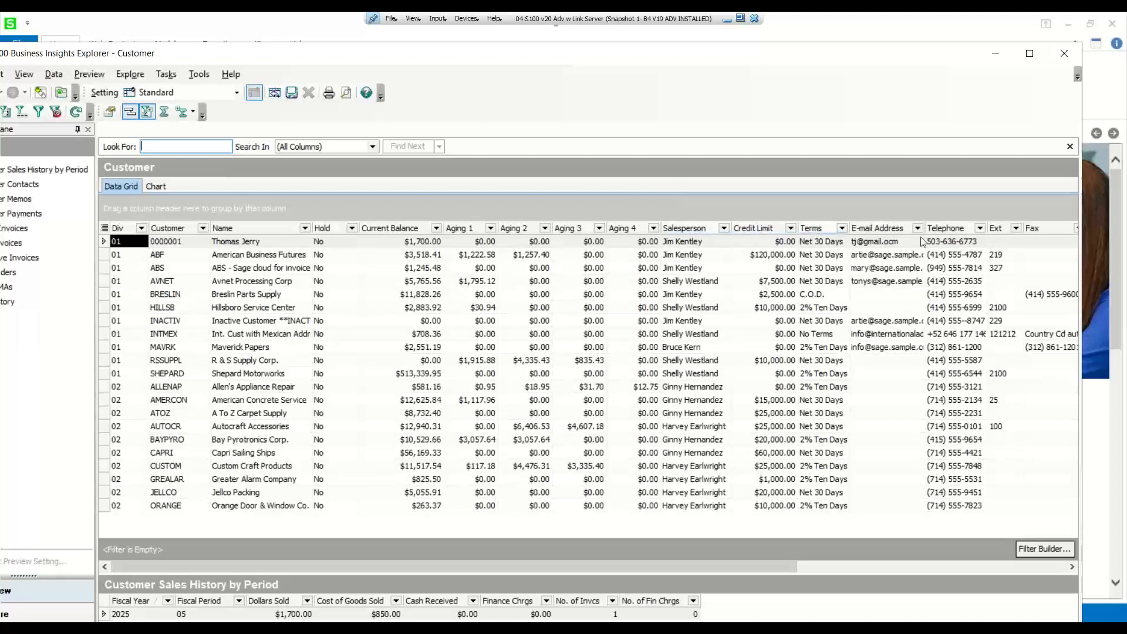
Remove the Fax and Ext columns from the customer data grid
{"action": "left_click", "coordinate": [1034, 227]}
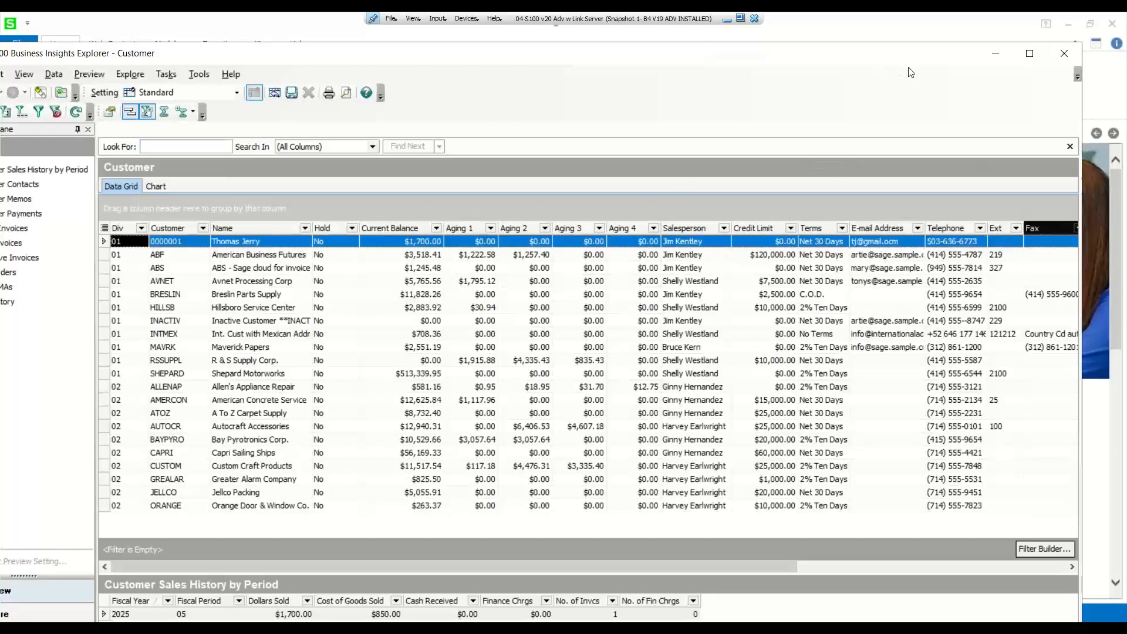
{"action": "left_click_drag", "start_coordinate": [909, 68], "coordinate": [909, 69]}
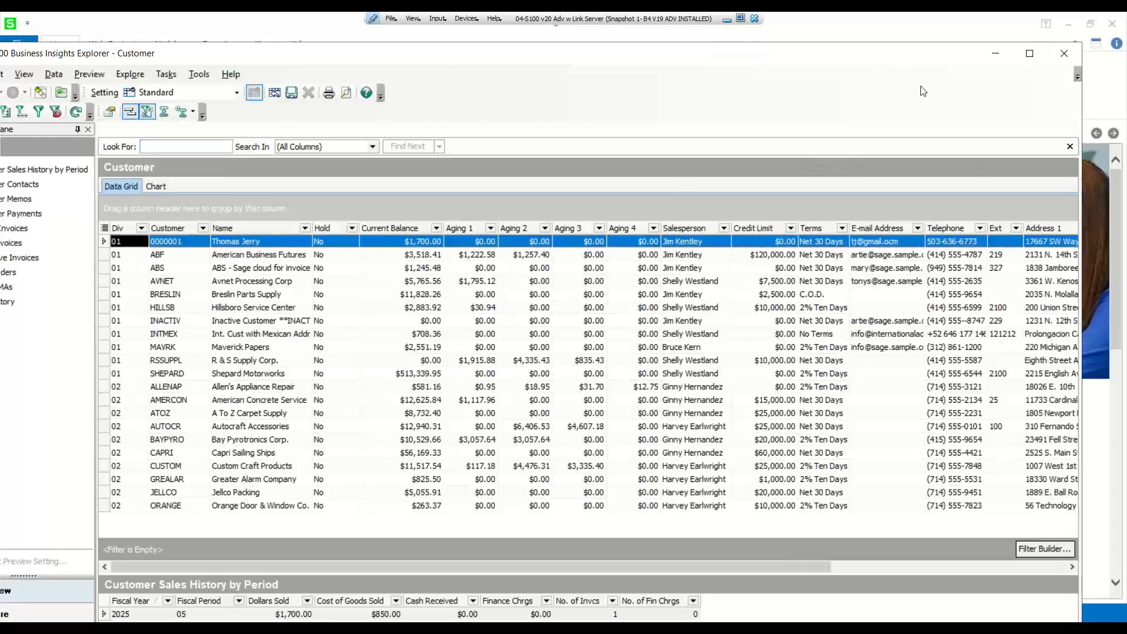
{"action": "left_click", "coordinate": [870, 563]}
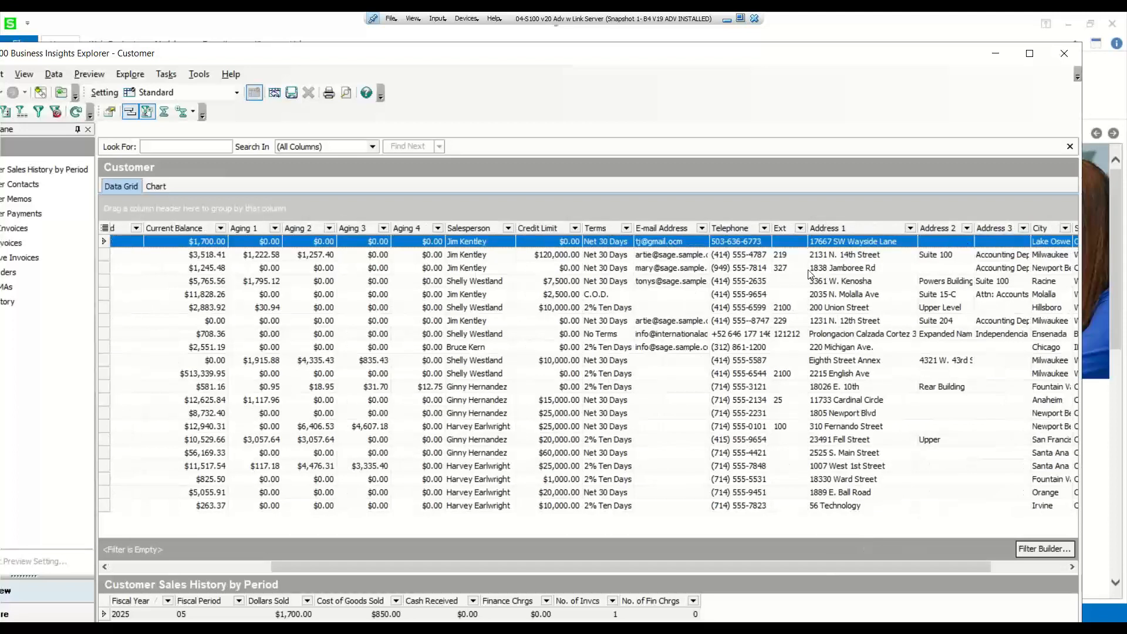
{"action": "left_click_drag", "start_coordinate": [783, 228], "coordinate": [846, 67]}
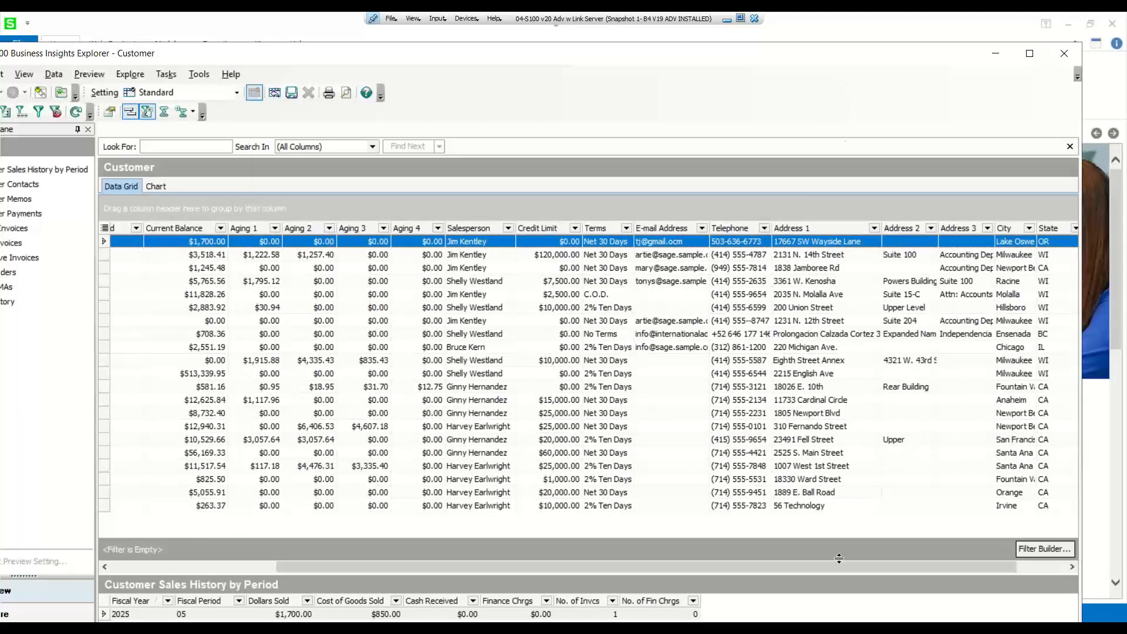
{"action": "left_click_drag", "start_coordinate": [636, 574], "coordinate": [399, 560]}
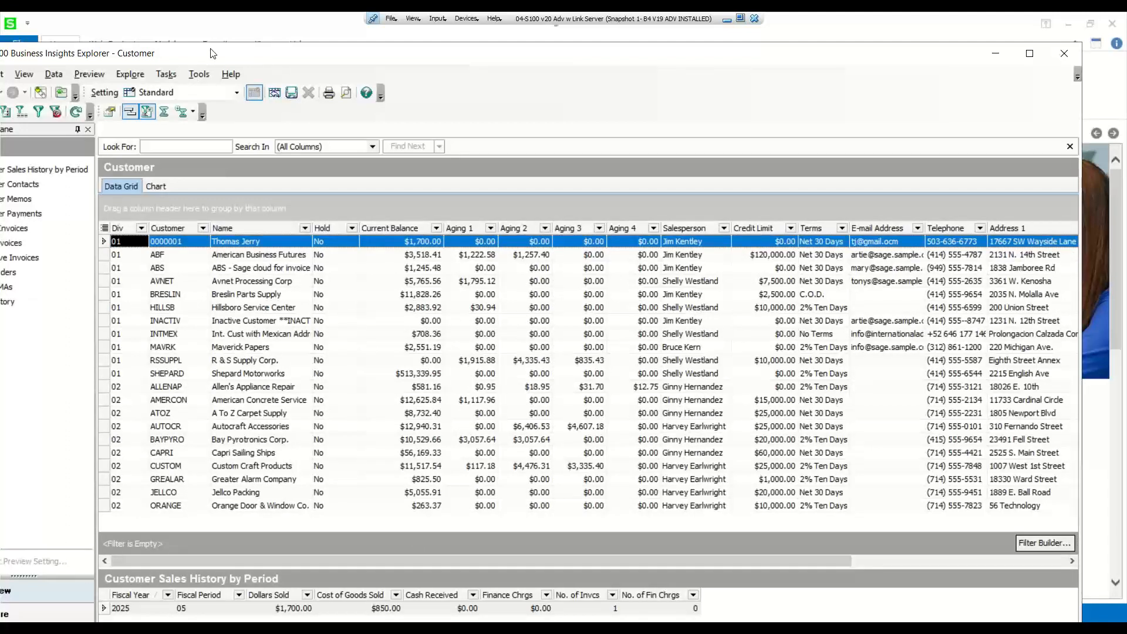
Enlarge the preview pane below the grid and preview Customer Contacts and Customer Memos before returning to Customer Sales History by Period
{"action": "left_click_drag", "start_coordinate": [212, 54], "coordinate": [270, 48]}
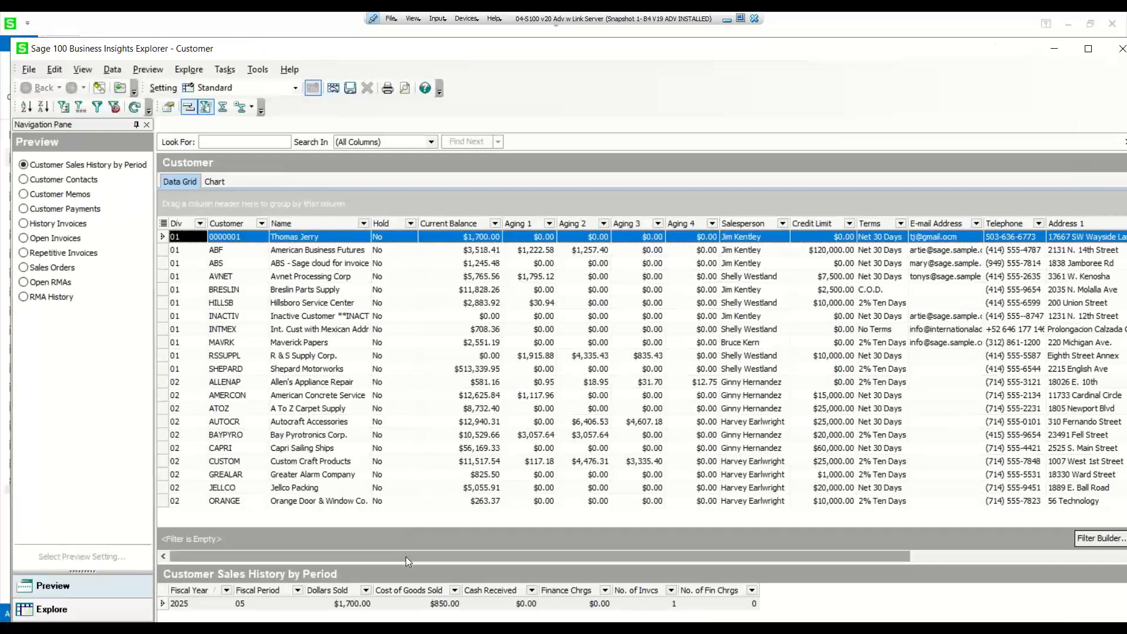
{"action": "left_click_drag", "start_coordinate": [406, 566], "coordinate": [404, 501]}
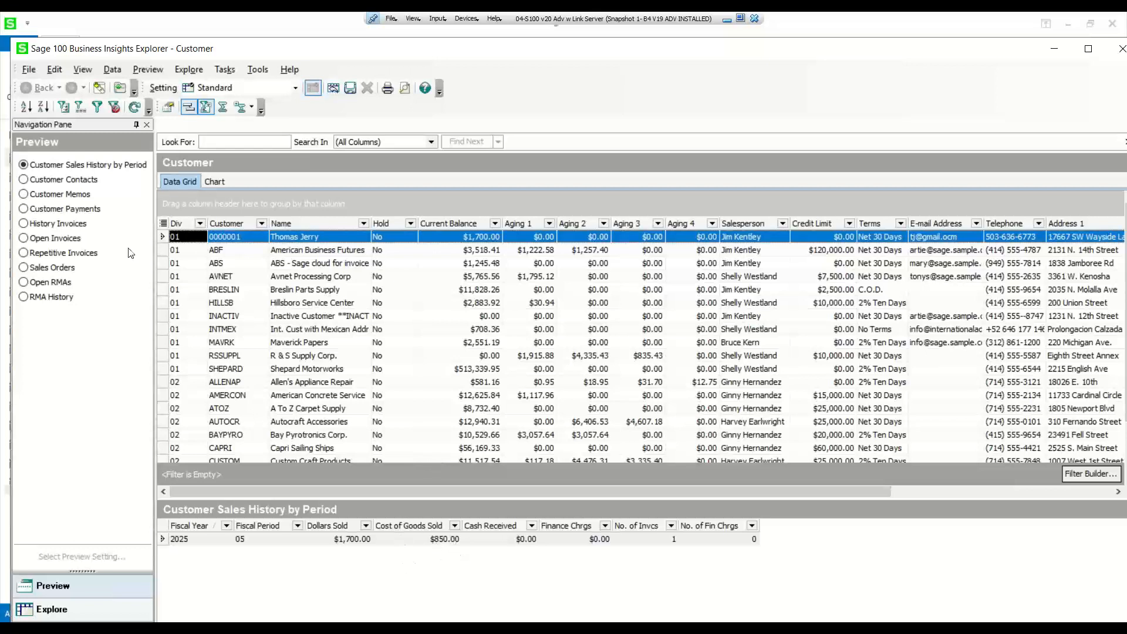
{"action": "left_click", "coordinate": [24, 181]}
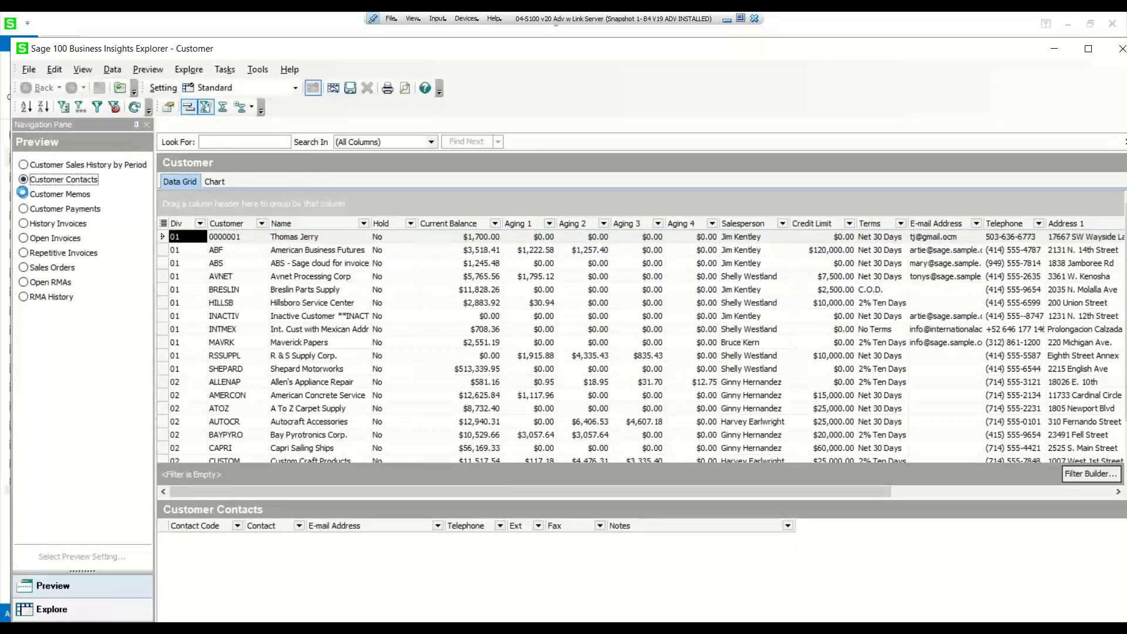
{"action": "left_click", "coordinate": [24, 195]}
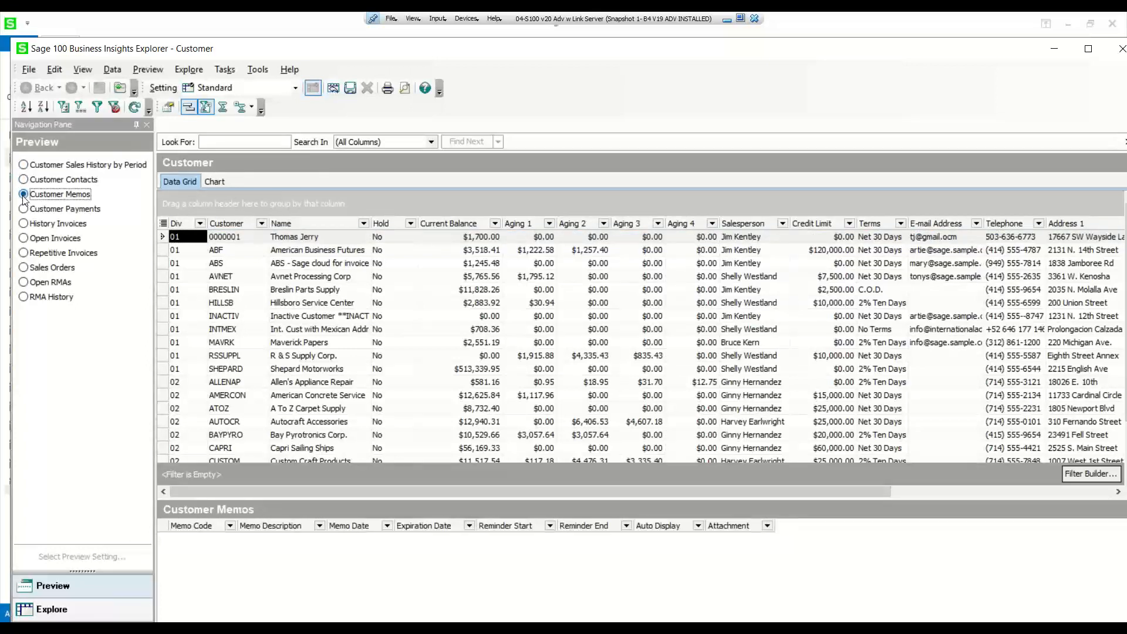
{"action": "left_click", "coordinate": [24, 165]}
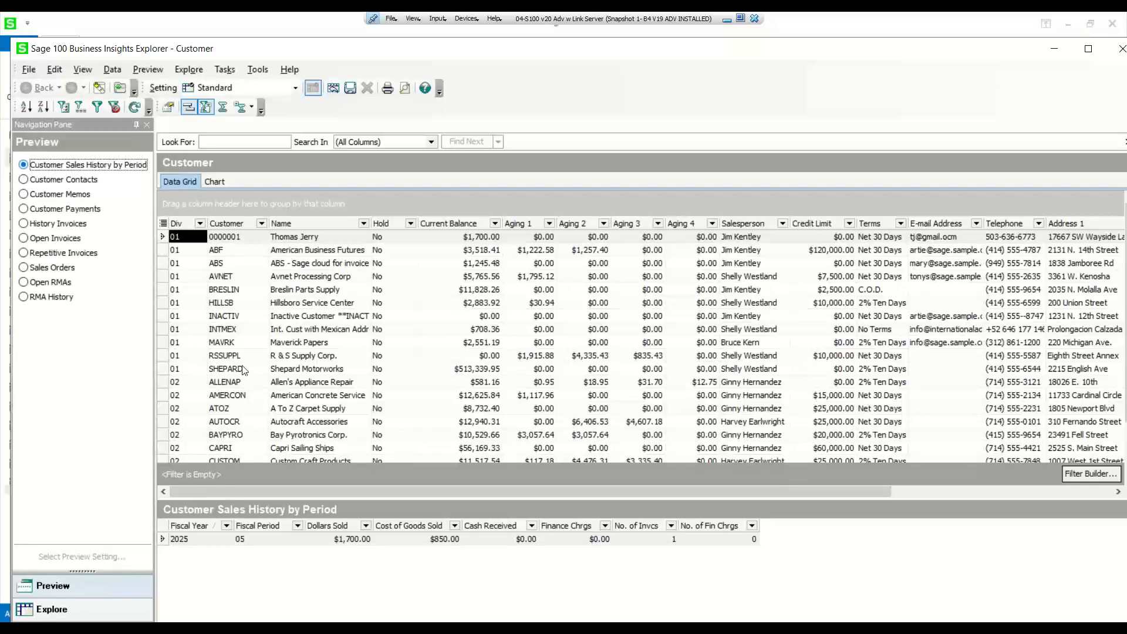
Review the settings, e-mail and export format options available for the customer grid
{"action": "left_click", "coordinate": [29, 70]}
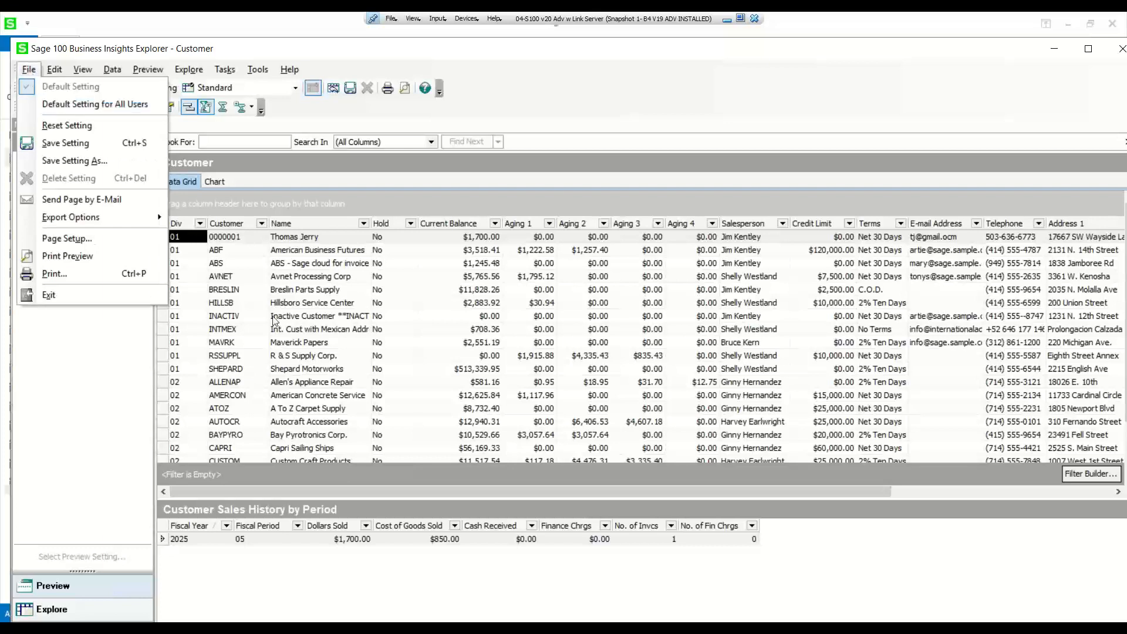
{"action": "left_click", "coordinate": [334, 179]}
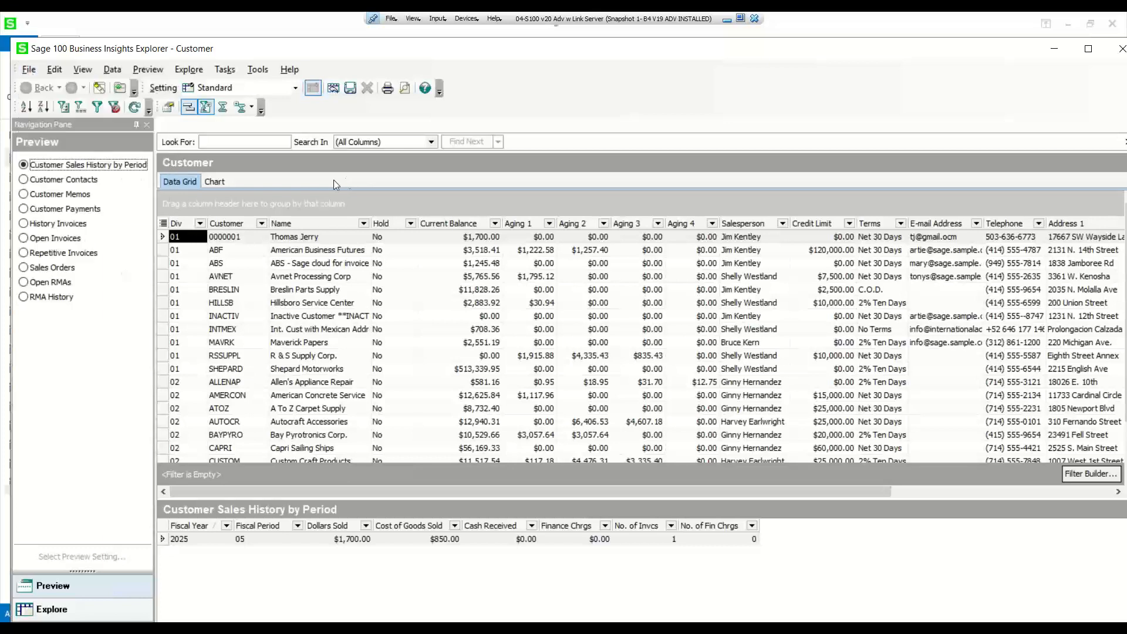
{"action": "left_click", "coordinate": [24, 71]}
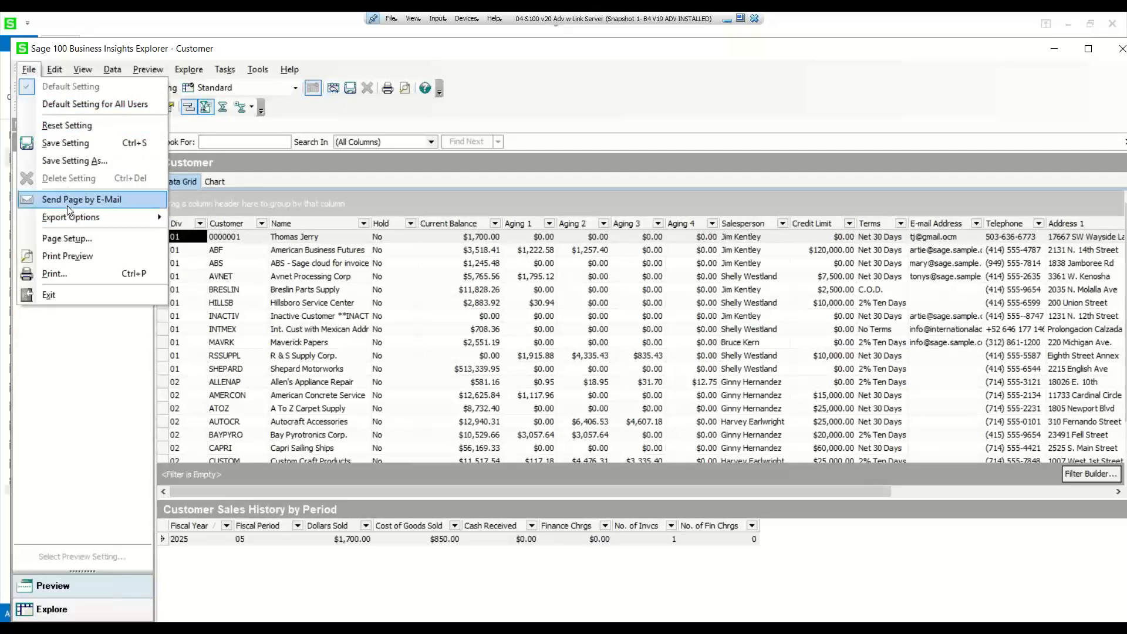
{"action": "mouse_move", "coordinate": [68, 213]}
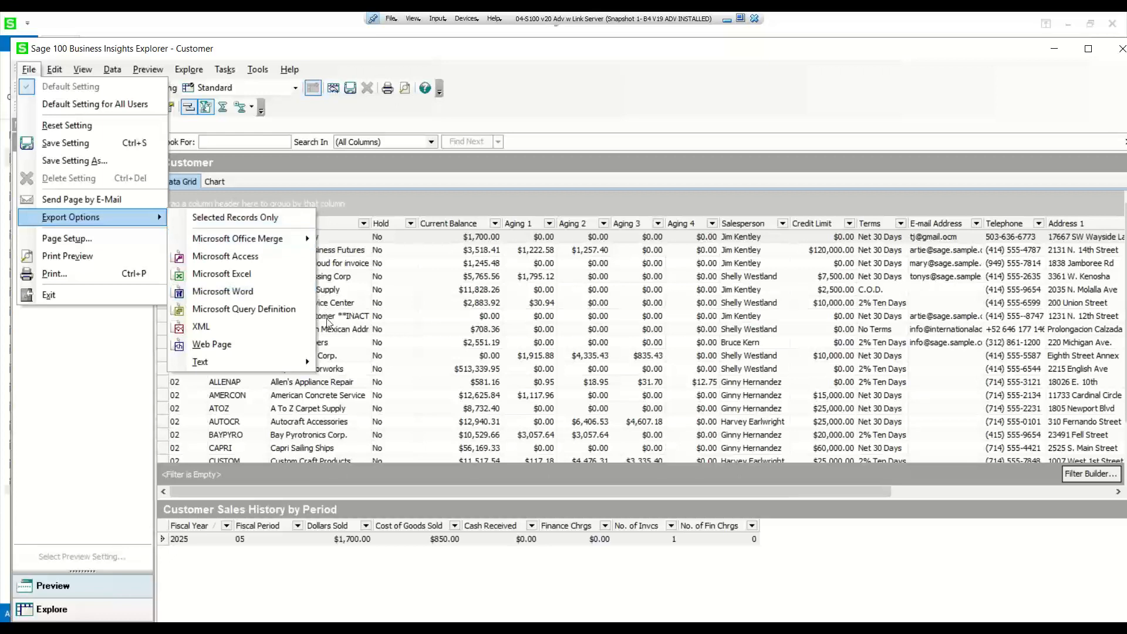
{"action": "left_click", "coordinate": [638, 106]}
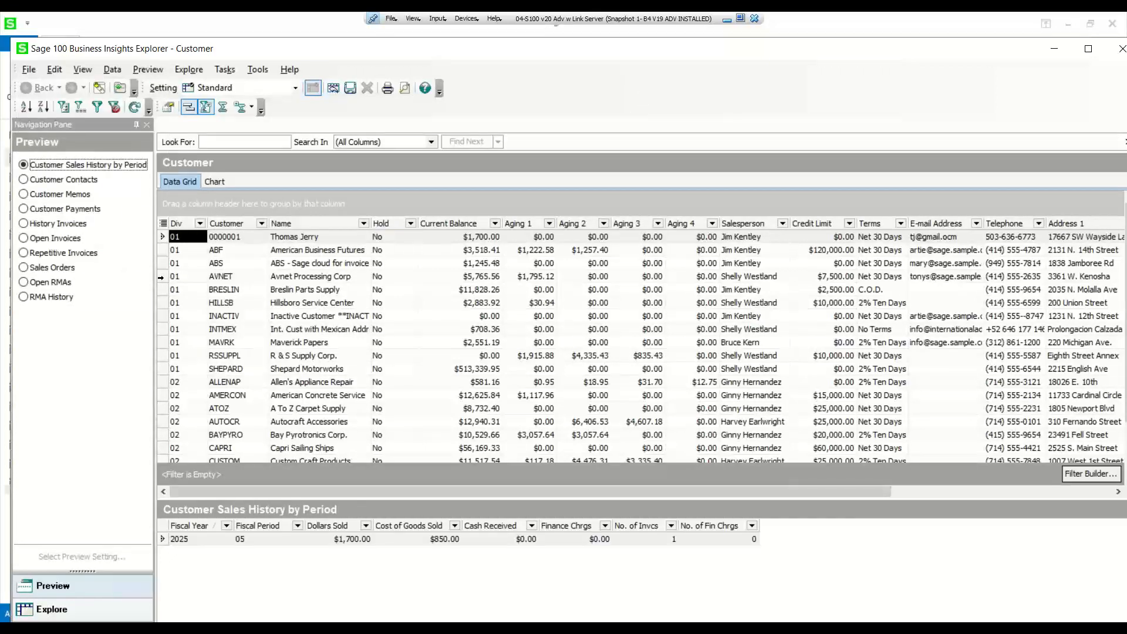
Add the AVNET and HILLSB rows to the first customer's selection, and try adding INTMEX as well
{"action": "left_click", "coordinate": [160, 276], "text": "ctrl"}
{"action": "left_click", "coordinate": [160, 303], "text": "ctrl"}
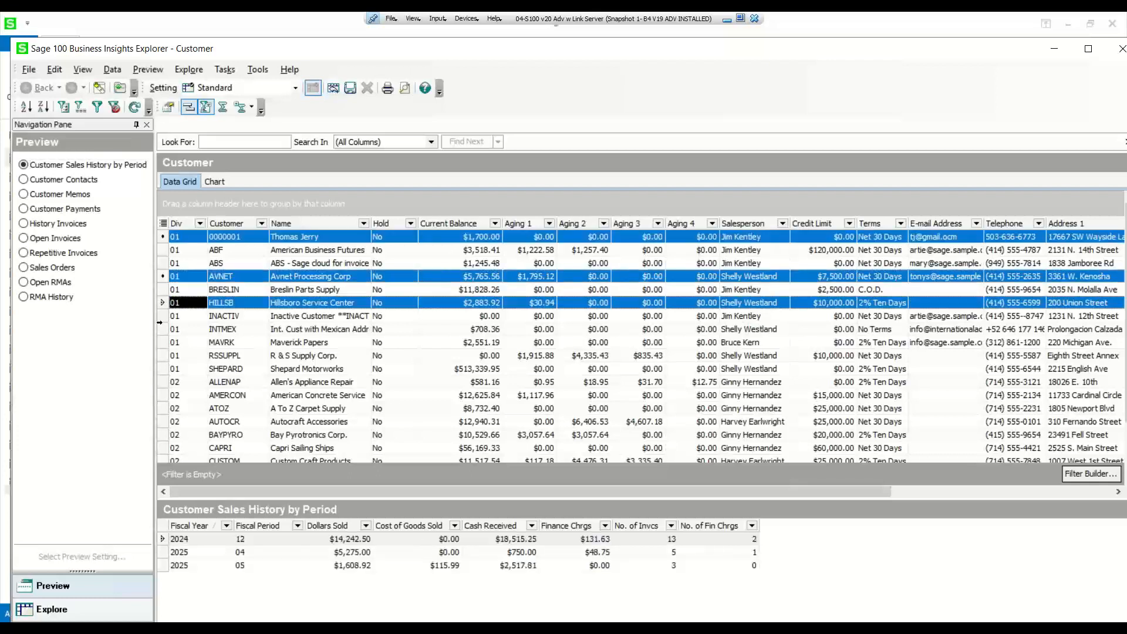
{"action": "left_click", "coordinate": [160, 329], "text": "ctrl"}
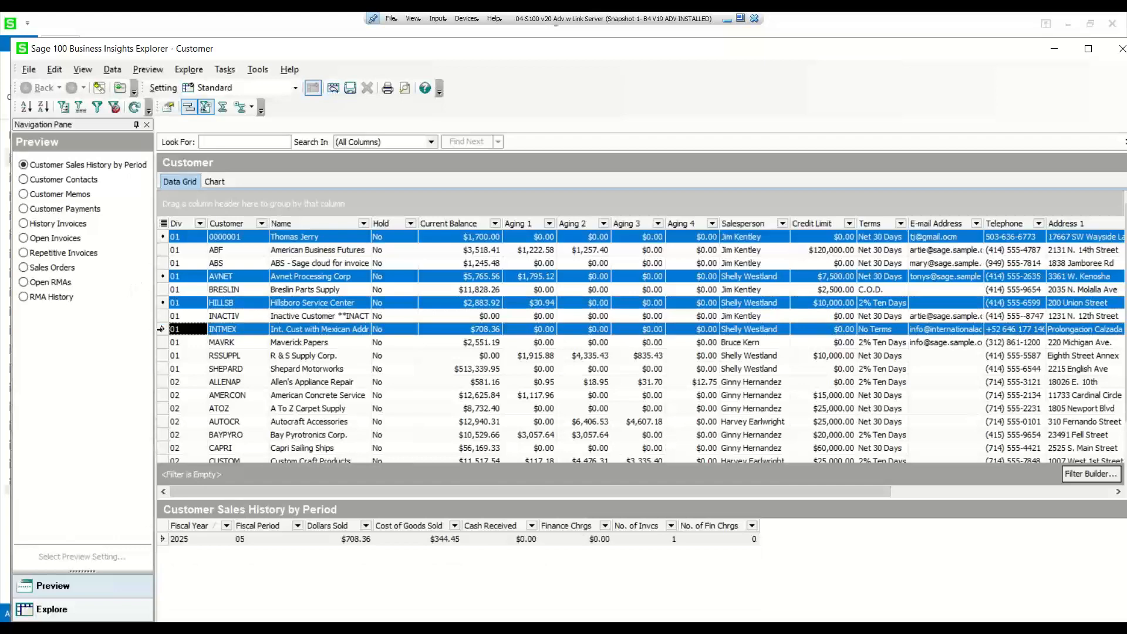
{"action": "left_click", "coordinate": [160, 329], "text": "ctrl"}
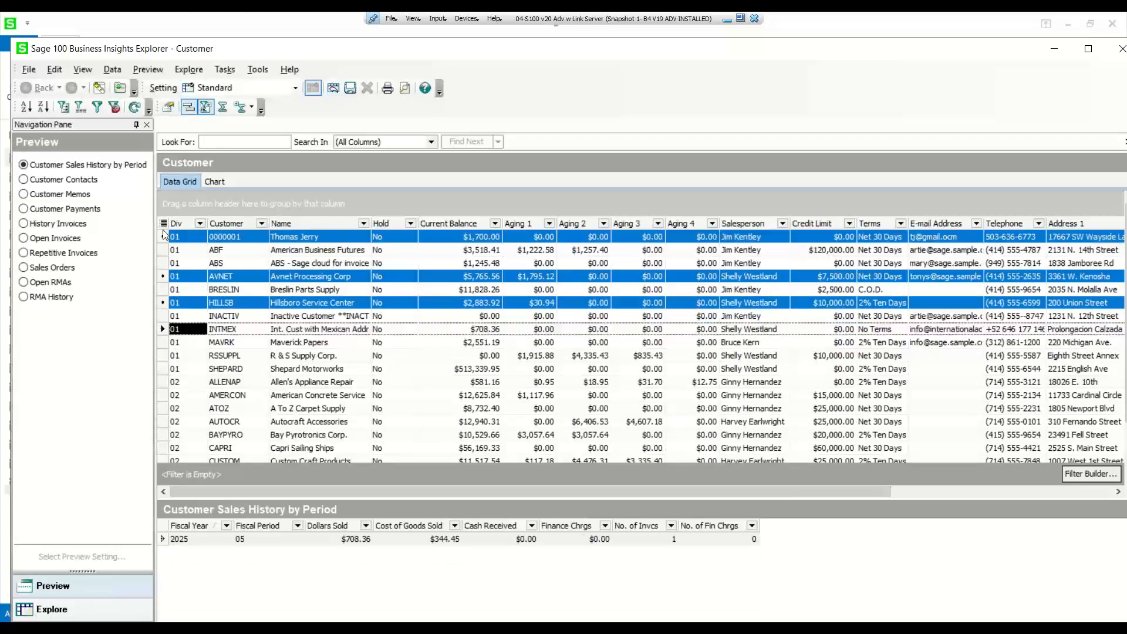
Select only the INTMEX row and export the customer grid to Microsoft Excel without limiting it to selected records
{"action": "left_click", "coordinate": [162, 329]}
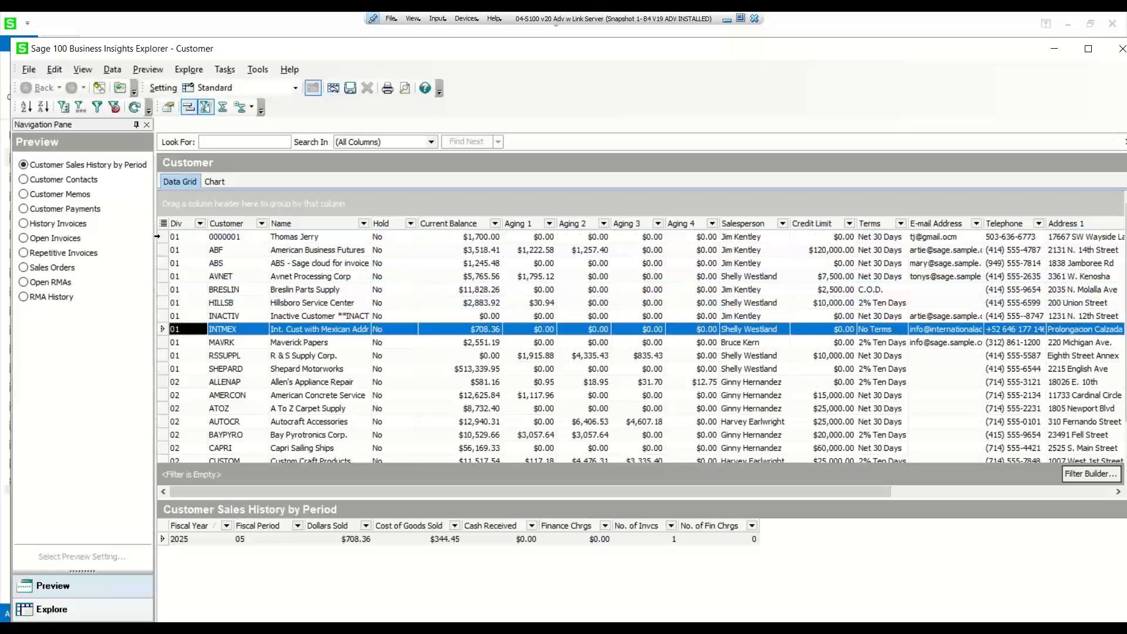
{"action": "left_click", "coordinate": [28, 69]}
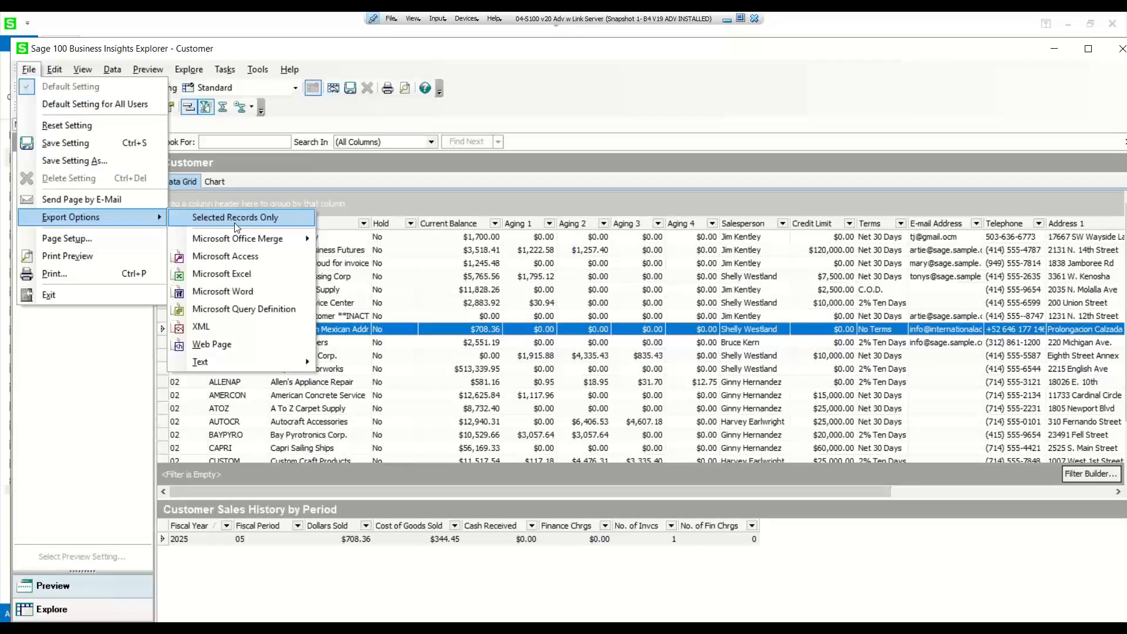
{"action": "left_click", "coordinate": [244, 277]}
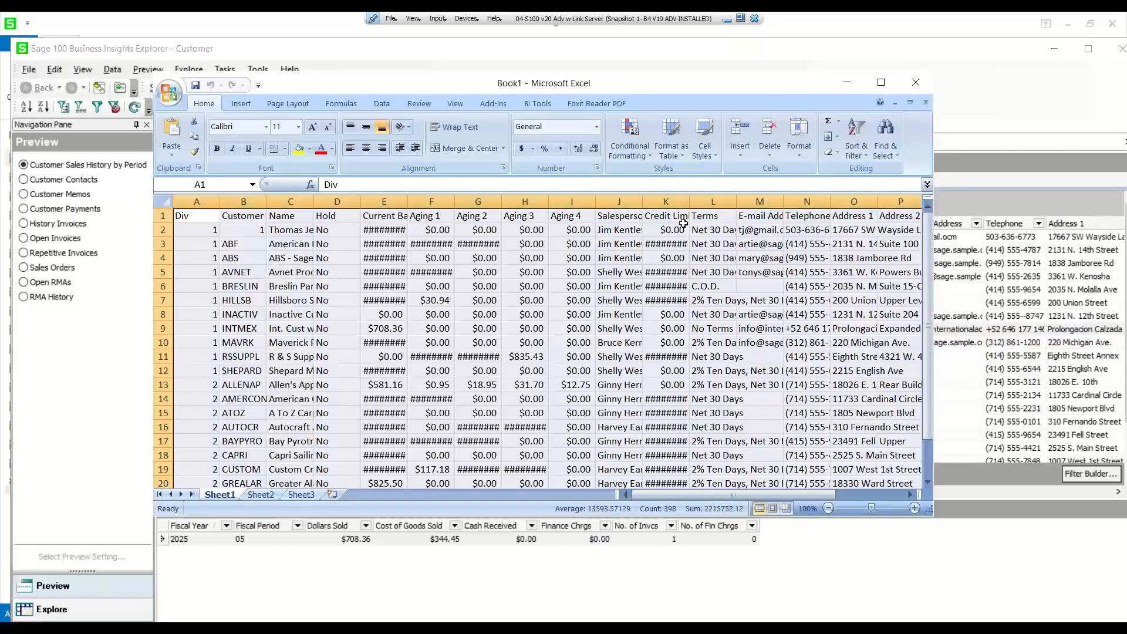
Maximize the exported workbook and autofit columns E through M, from Current Balance to E-mail Address, to their contents
{"action": "left_click", "coordinate": [881, 82]}
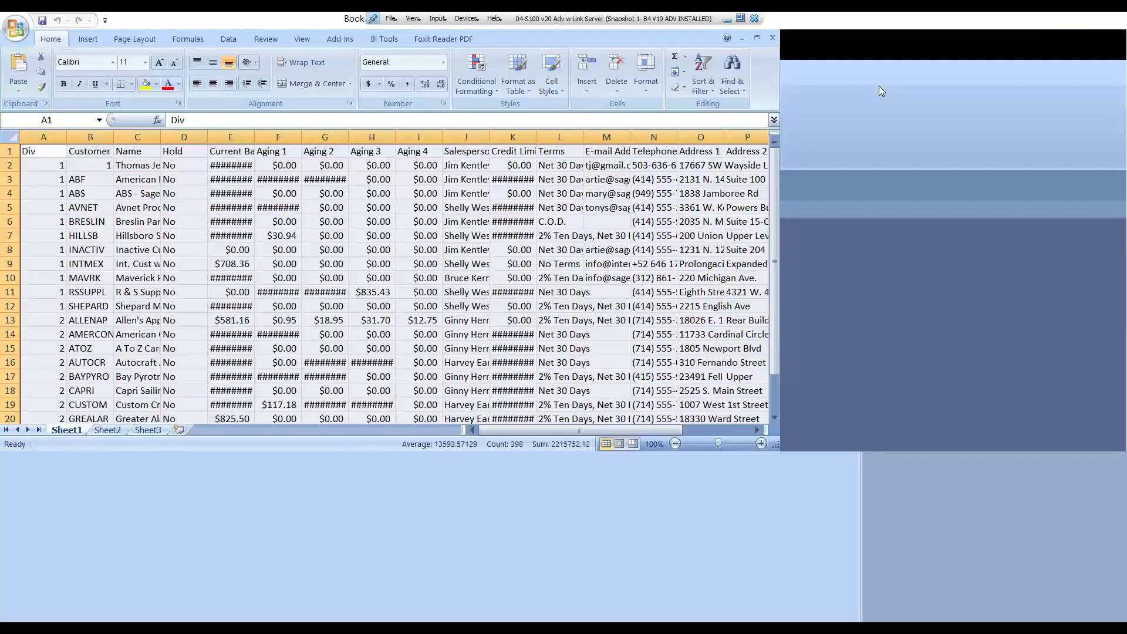
{"action": "double_click", "coordinate": [254, 137]}
{"action": "left_click_drag", "start_coordinate": [306, 137], "coordinate": [656, 137]}
{"action": "double_click", "coordinate": [657, 137]}
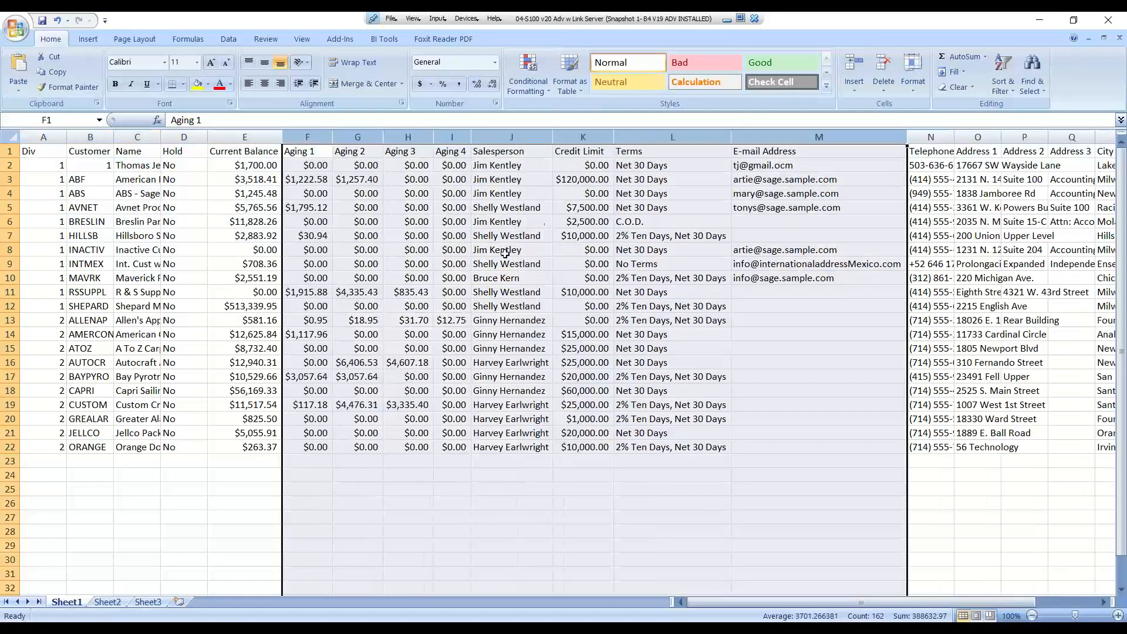
{"action": "left_click", "coordinate": [505, 254]}
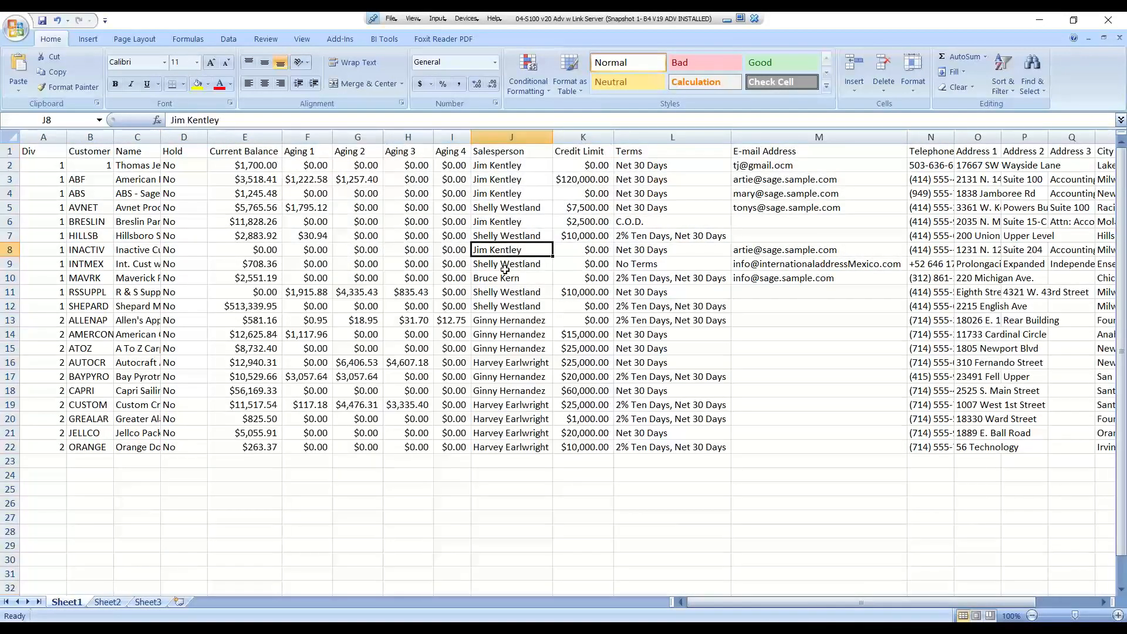
Close the exported workbook without saving it and close the Customer view in Business Insights Explorer
{"action": "left_click", "coordinate": [1121, 38]}
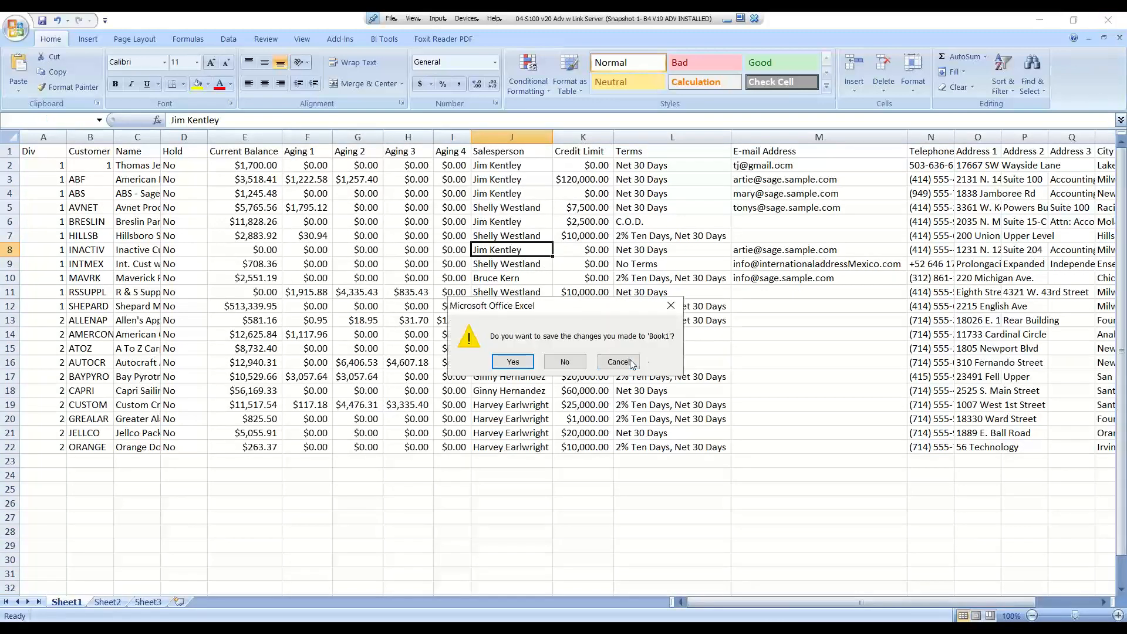
{"action": "left_click", "coordinate": [564, 361]}
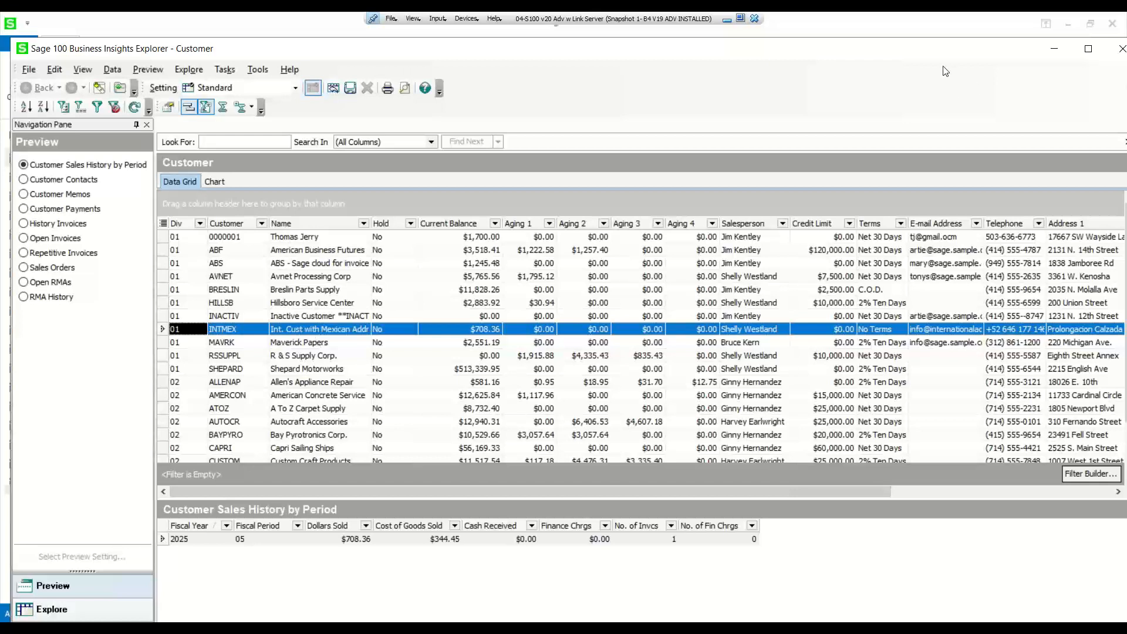
{"action": "left_click_drag", "start_coordinate": [941, 48], "coordinate": [898, 46]}
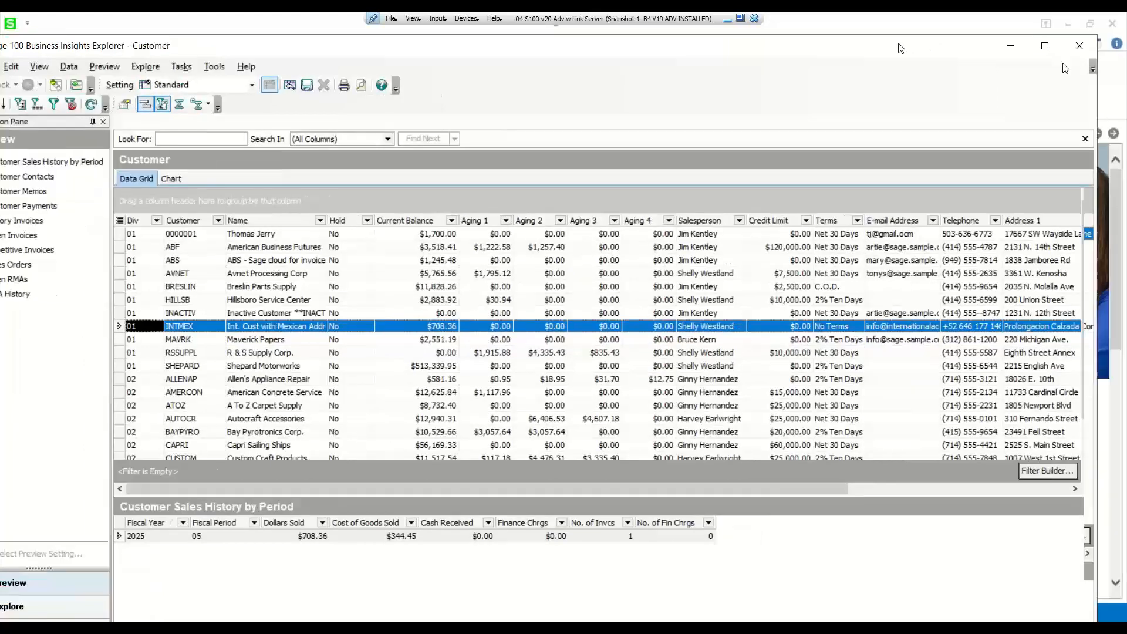
{"action": "left_click", "coordinate": [1079, 45]}
{"action": "left_click", "coordinate": [611, 372]}
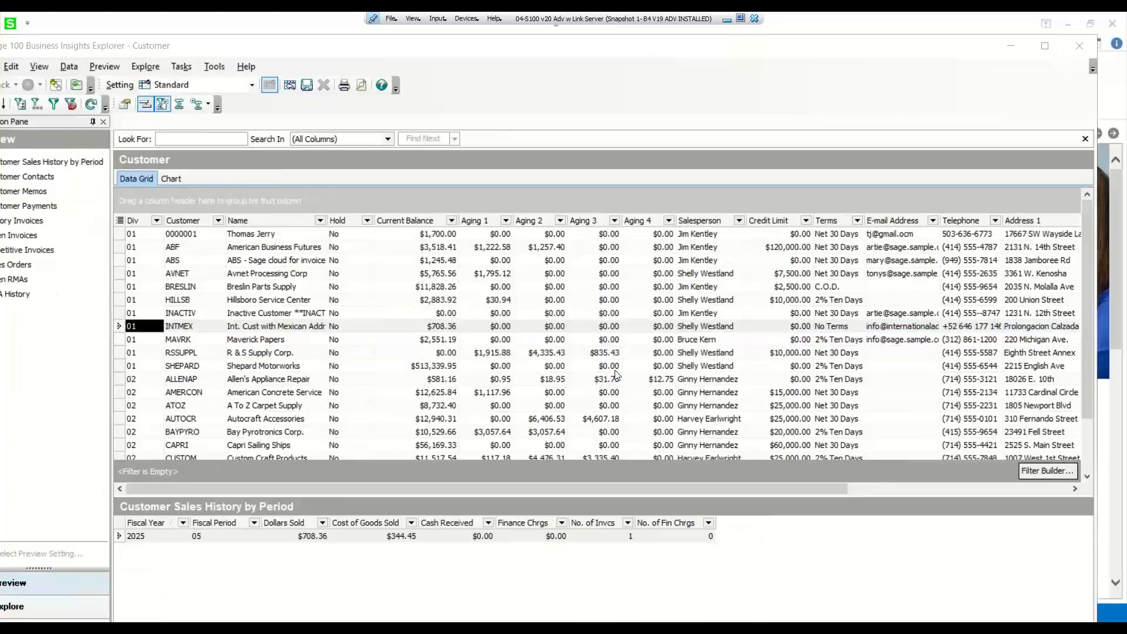
Open the Visual Integrator module and accept 6/16/2021 as its accounting date
{"action": "scroll", "coordinate": [59, 446], "scroll_direction": "down", "scroll_amount": 2}
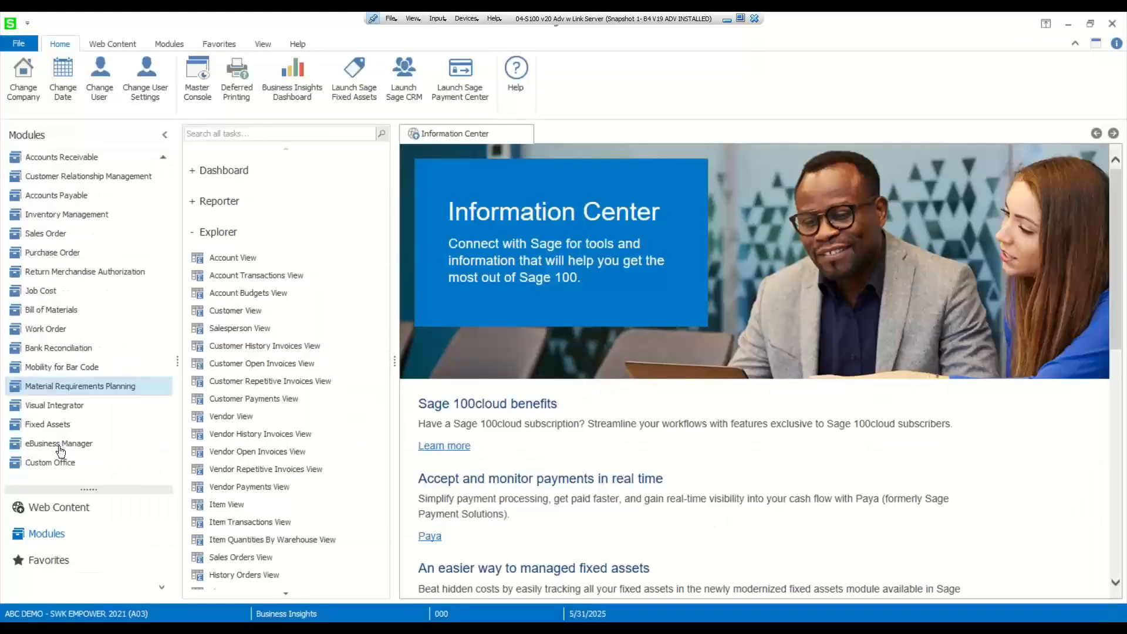
{"action": "left_click", "coordinate": [54, 405]}
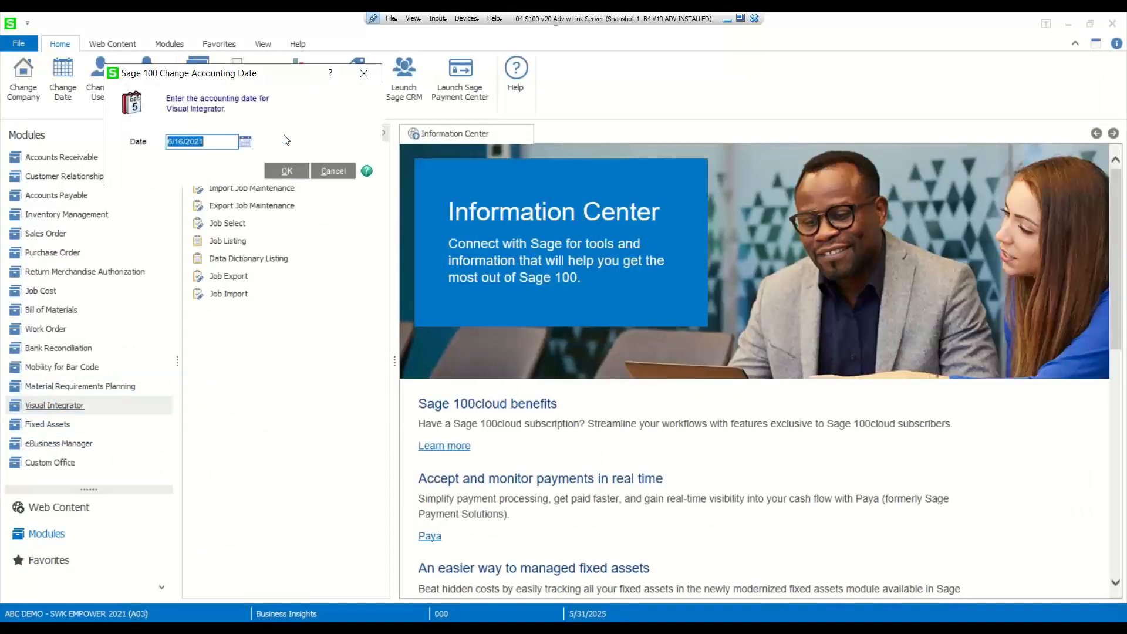
{"action": "left_click", "coordinate": [285, 170]}
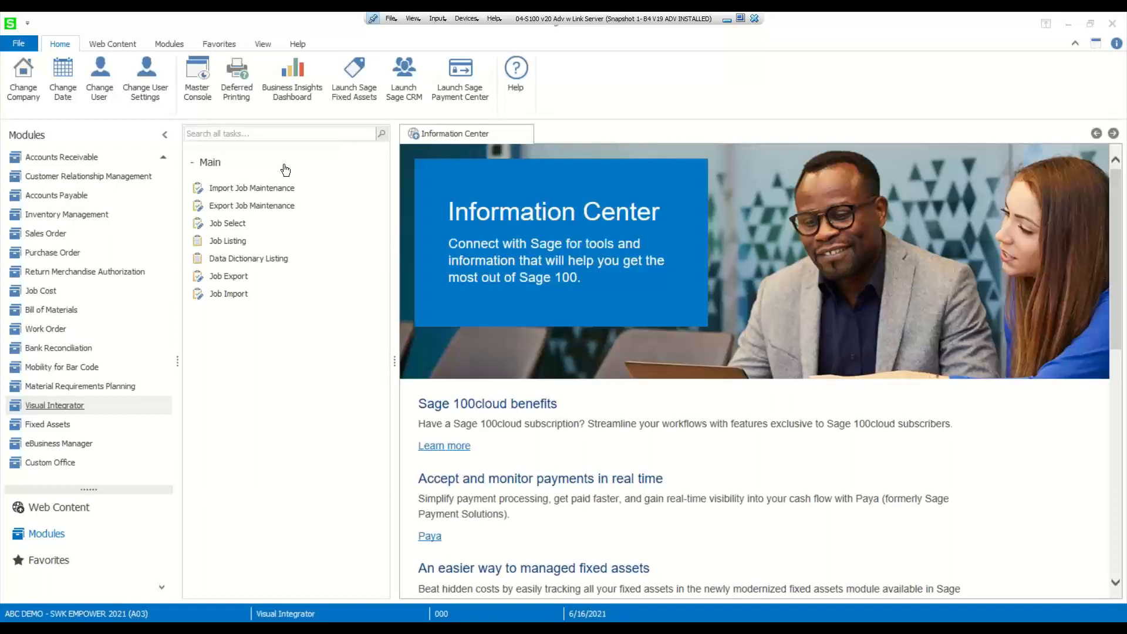
Open the existing TEST job in Export Job Maintenance and minimize the Reports folder window covering it
{"action": "left_click", "coordinate": [271, 211]}
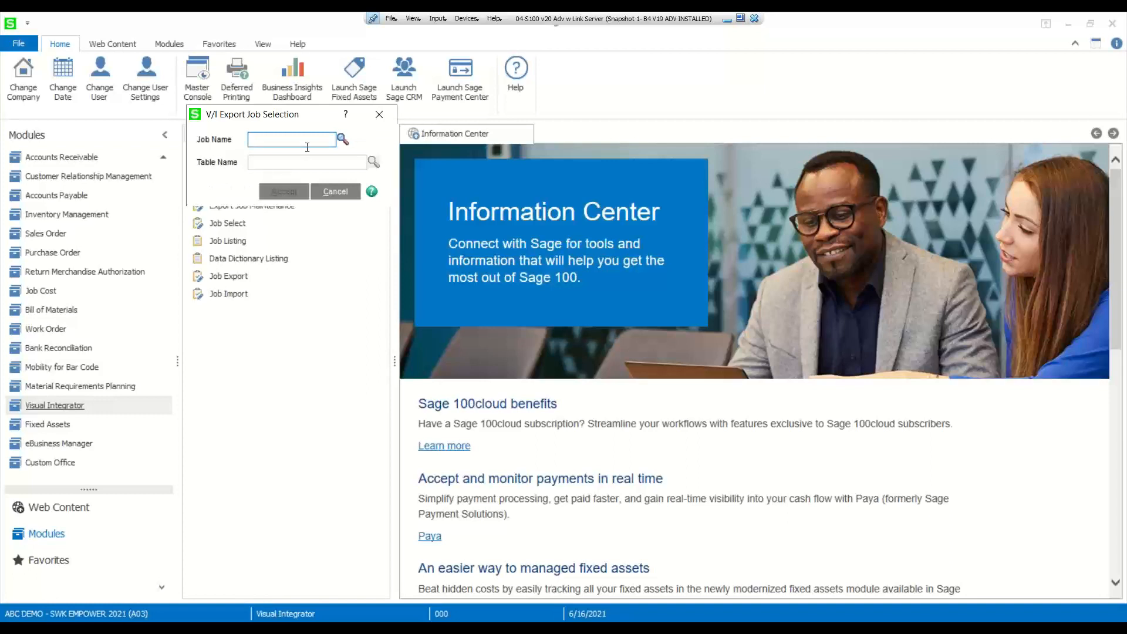
{"action": "left_click", "coordinate": [342, 140]}
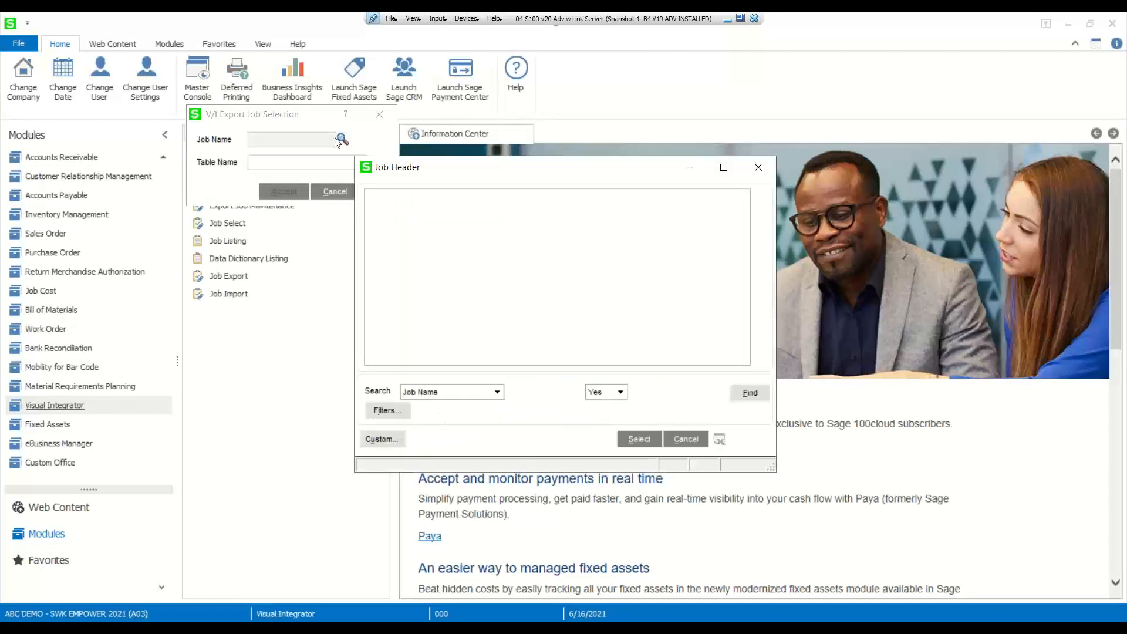
{"action": "left_click", "coordinate": [624, 434]}
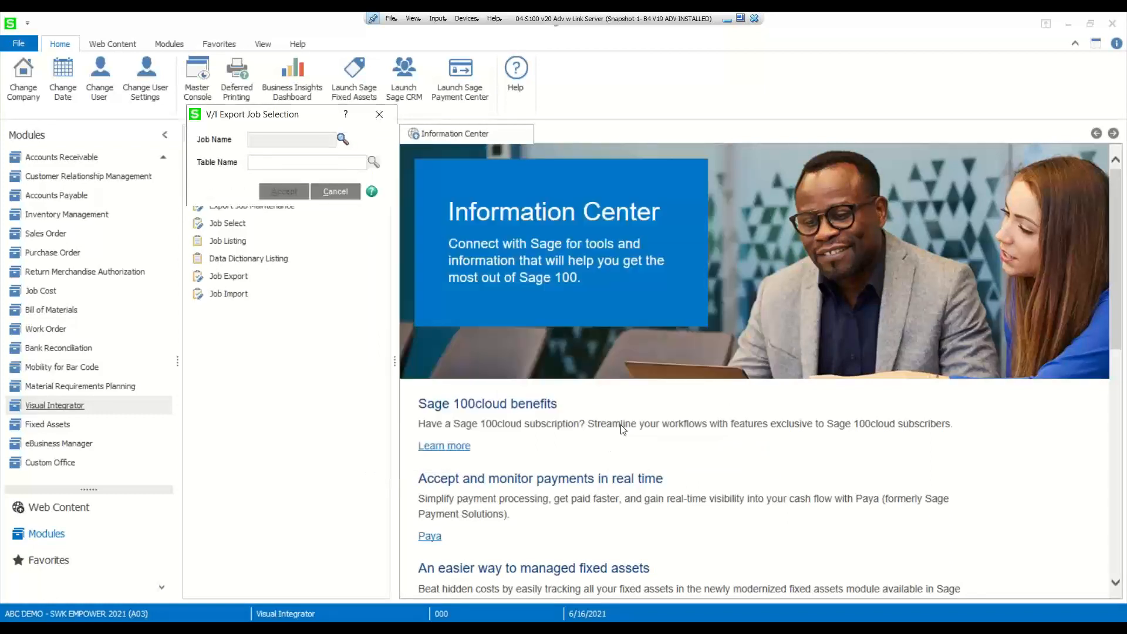
{"action": "key", "text": "Return"}
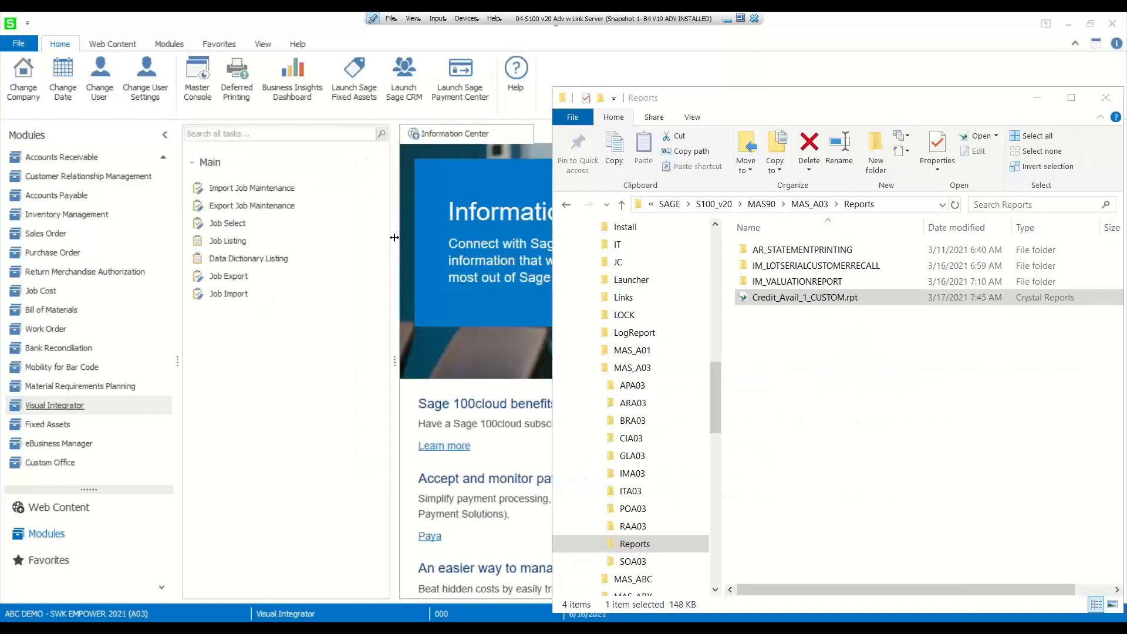
{"action": "left_click", "coordinate": [1037, 100]}
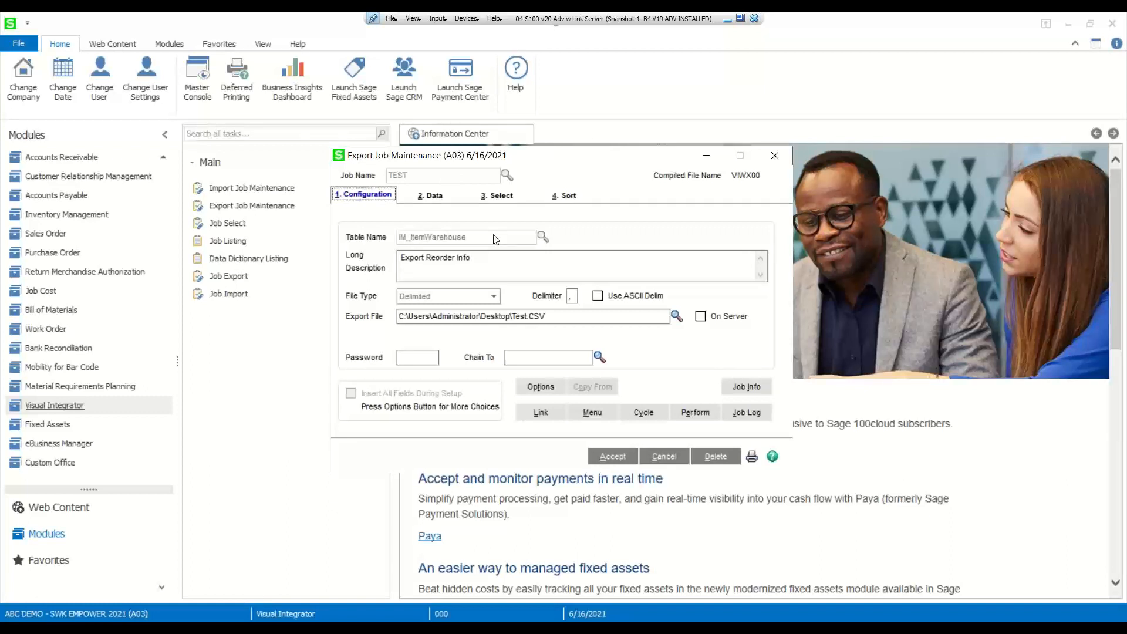
Review the TEST job's long description and its list of exported data fields, returning to the configuration settings
{"action": "left_click_drag", "start_coordinate": [495, 267], "coordinate": [399, 259]}
{"action": "left_click", "coordinate": [509, 263]}
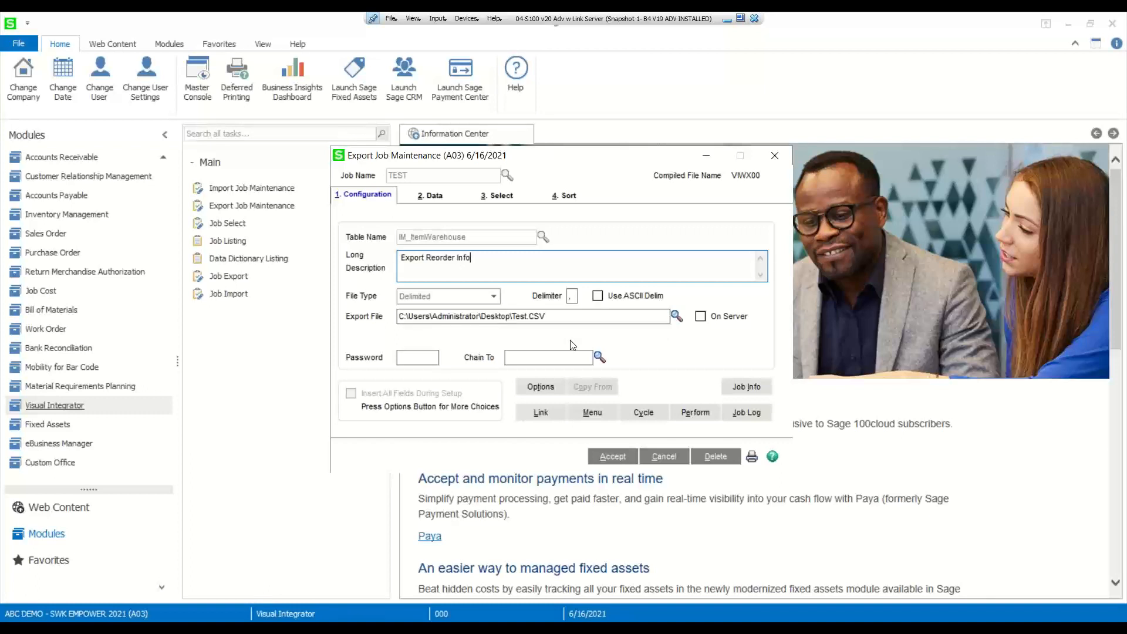
{"action": "left_click", "coordinate": [435, 199]}
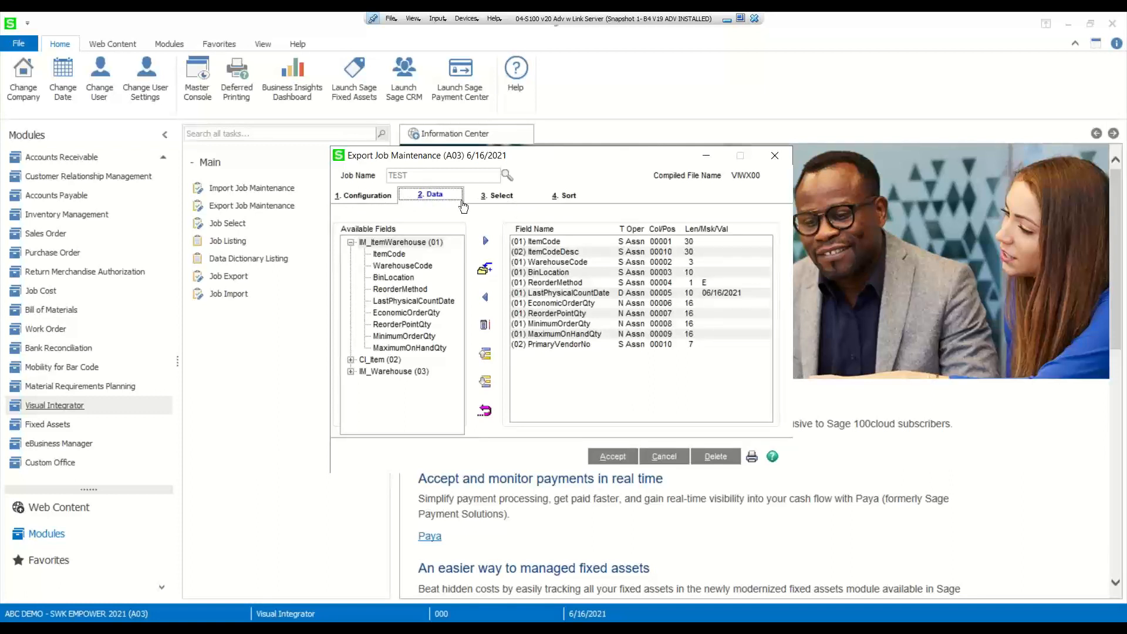
{"action": "left_click", "coordinate": [350, 197]}
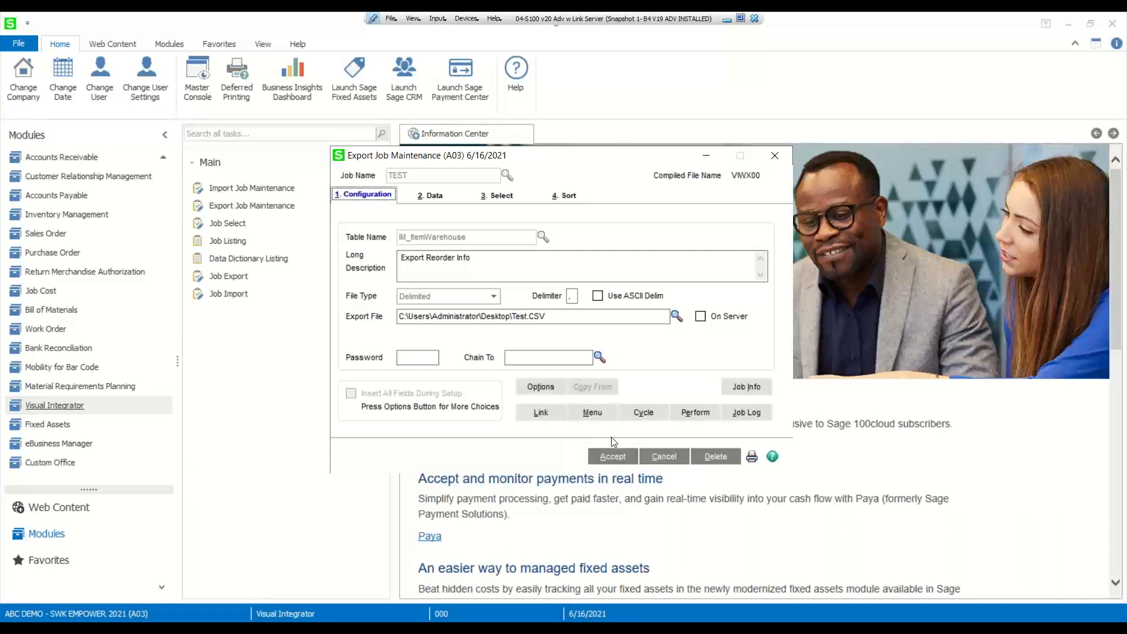
Accept the TEST export job and execute it, exporting company A03's records to Test.CSV on the desktop
{"action": "left_click", "coordinate": [612, 456]}
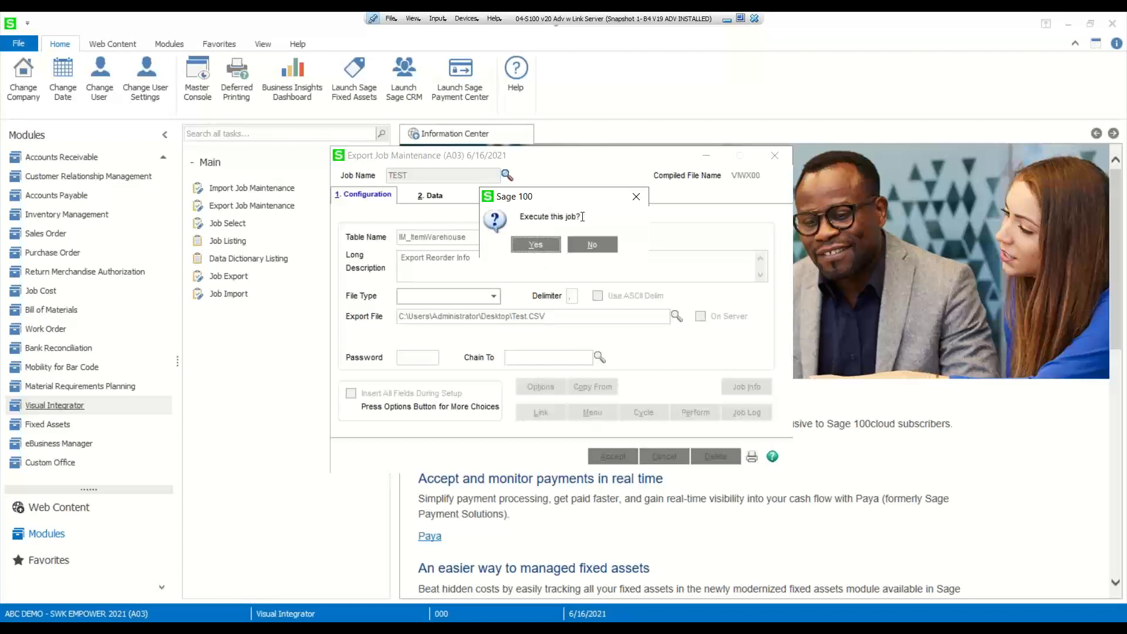
{"action": "left_click", "coordinate": [535, 245]}
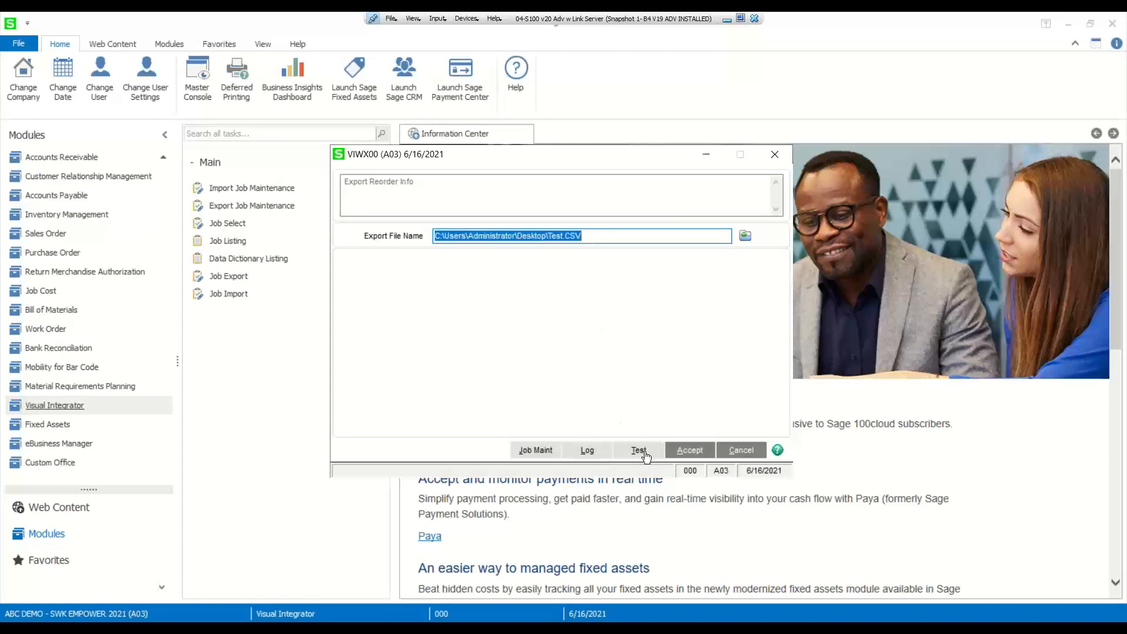
{"action": "left_click", "coordinate": [691, 452]}
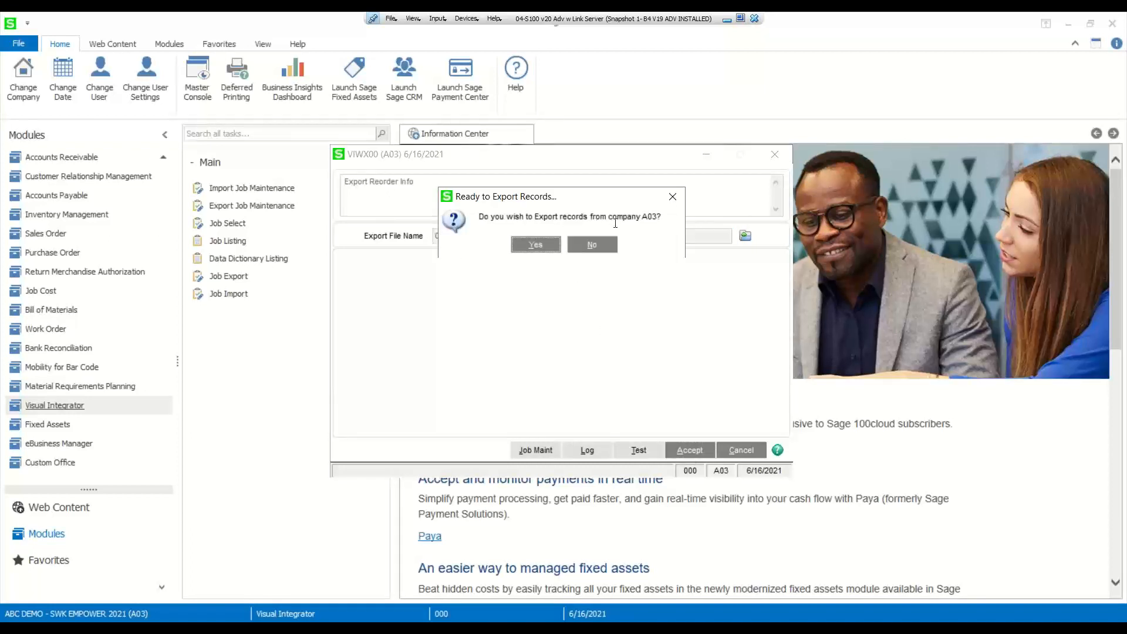
{"action": "left_click", "coordinate": [539, 244]}
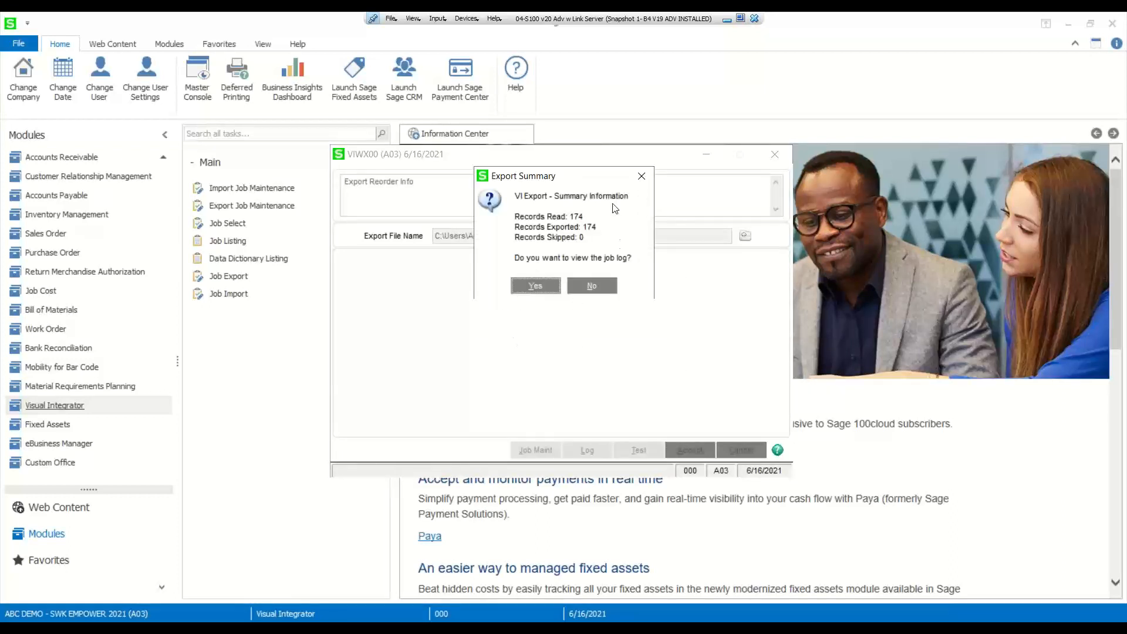
View the job log and the first record's exported field details, closing the log and export windows when done
{"action": "left_click", "coordinate": [535, 285]}
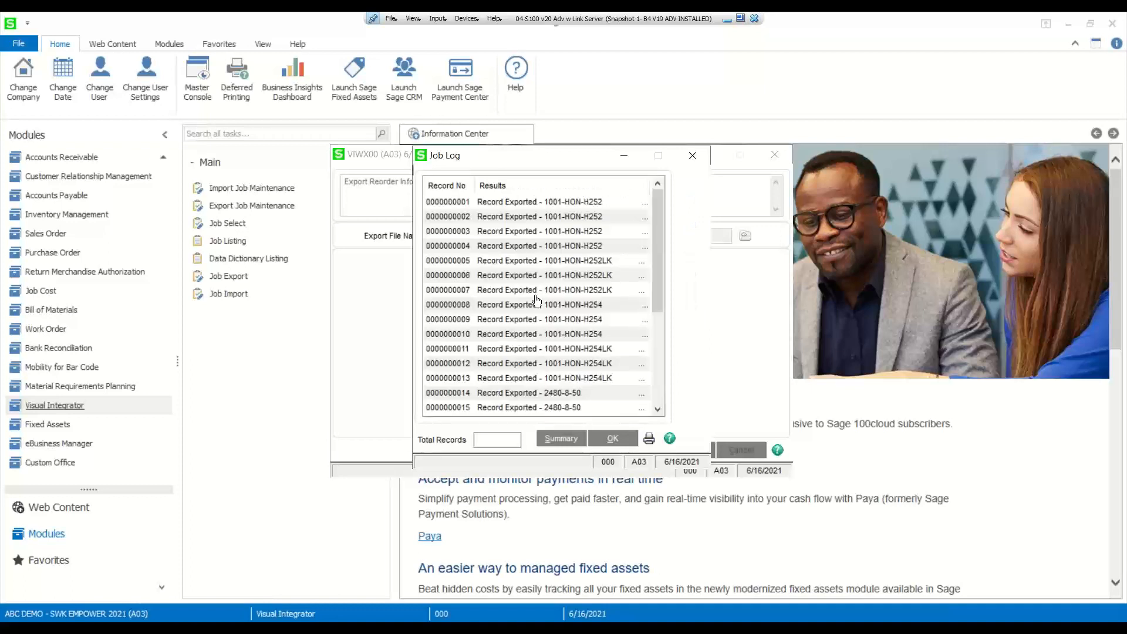
{"action": "double_click", "coordinate": [490, 201]}
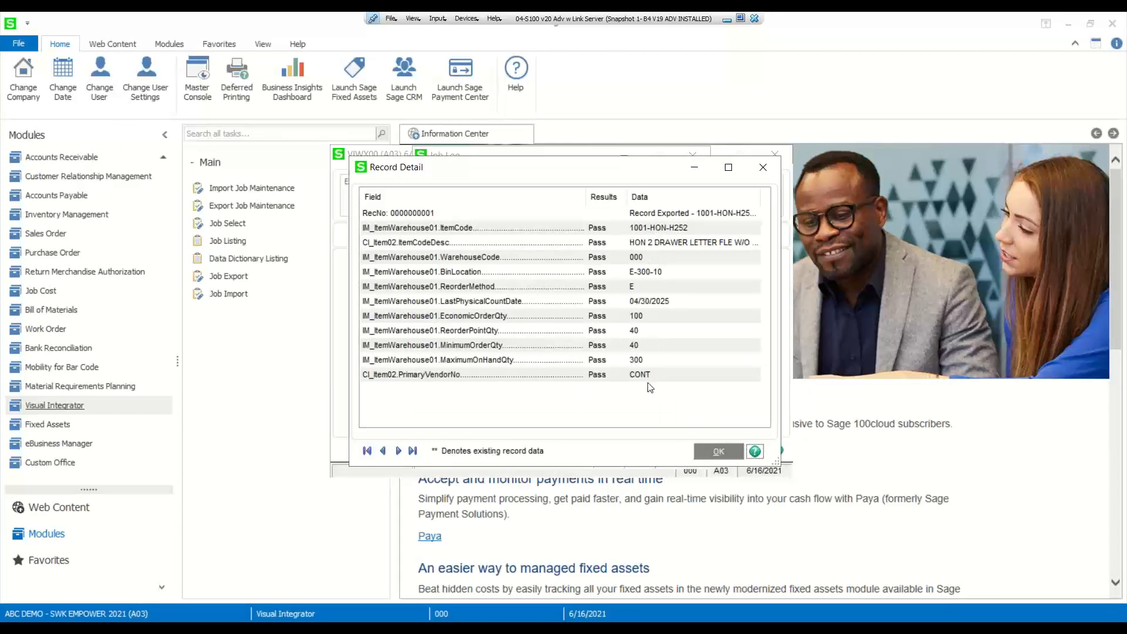
{"action": "left_click", "coordinate": [763, 168]}
{"action": "left_click", "coordinate": [694, 157]}
{"action": "left_click", "coordinate": [776, 156]}
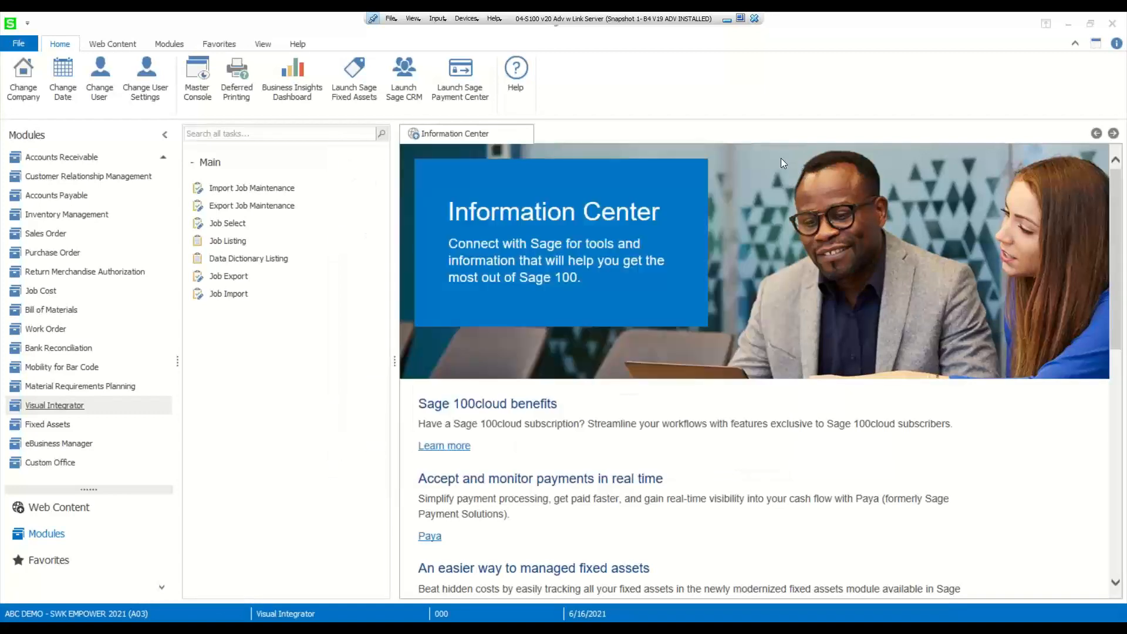
Minimize Sage 100 and open the exported Test.CSV file from the desktop in Excel
{"action": "left_click", "coordinate": [1068, 27]}
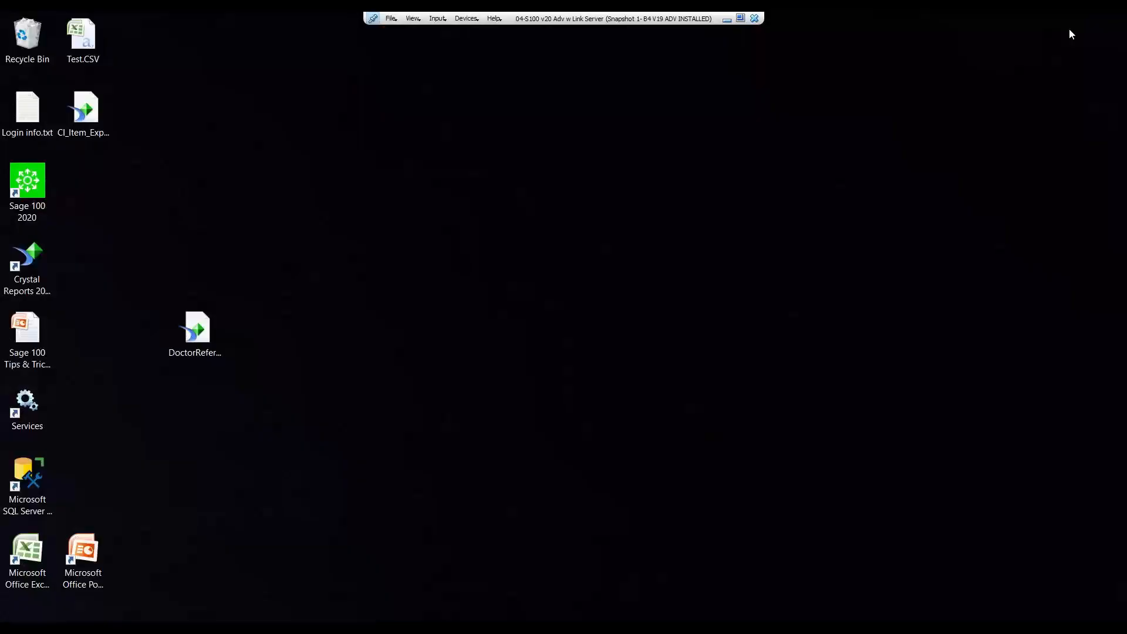
{"action": "left_click", "coordinate": [91, 41]}
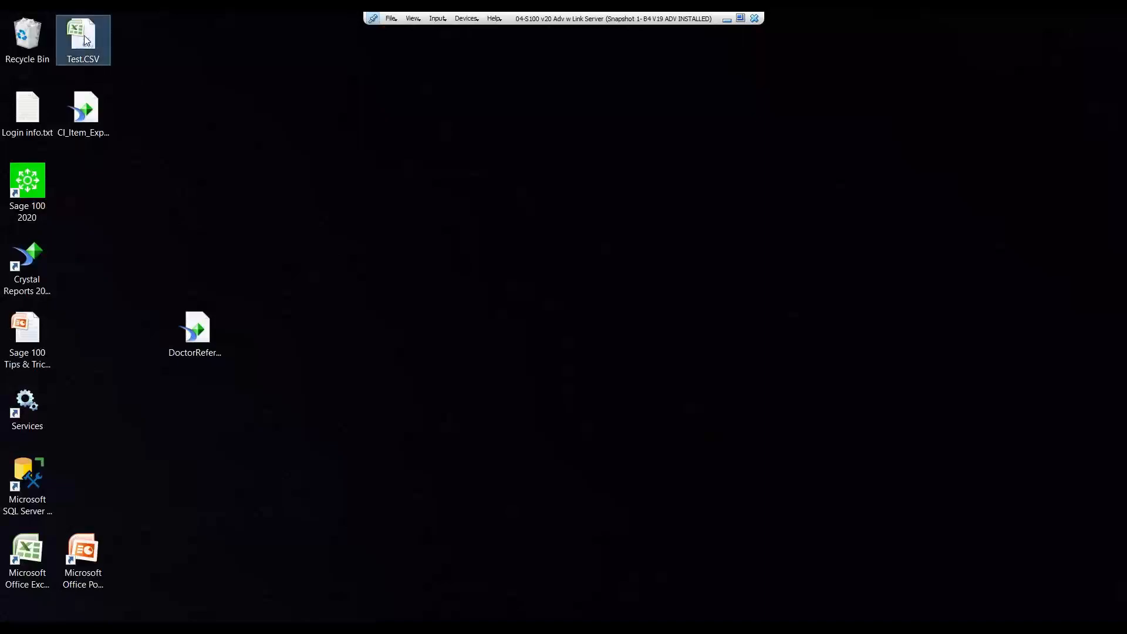
{"action": "double_click", "coordinate": [91, 41]}
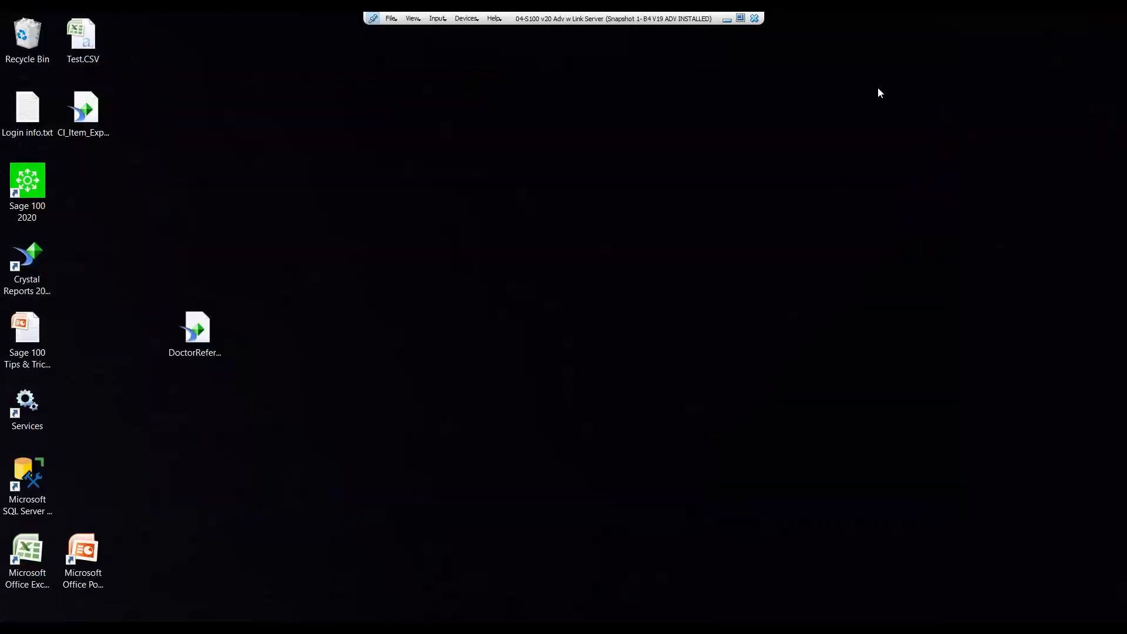
{"action": "mouse_move", "coordinate": [259, 626]}
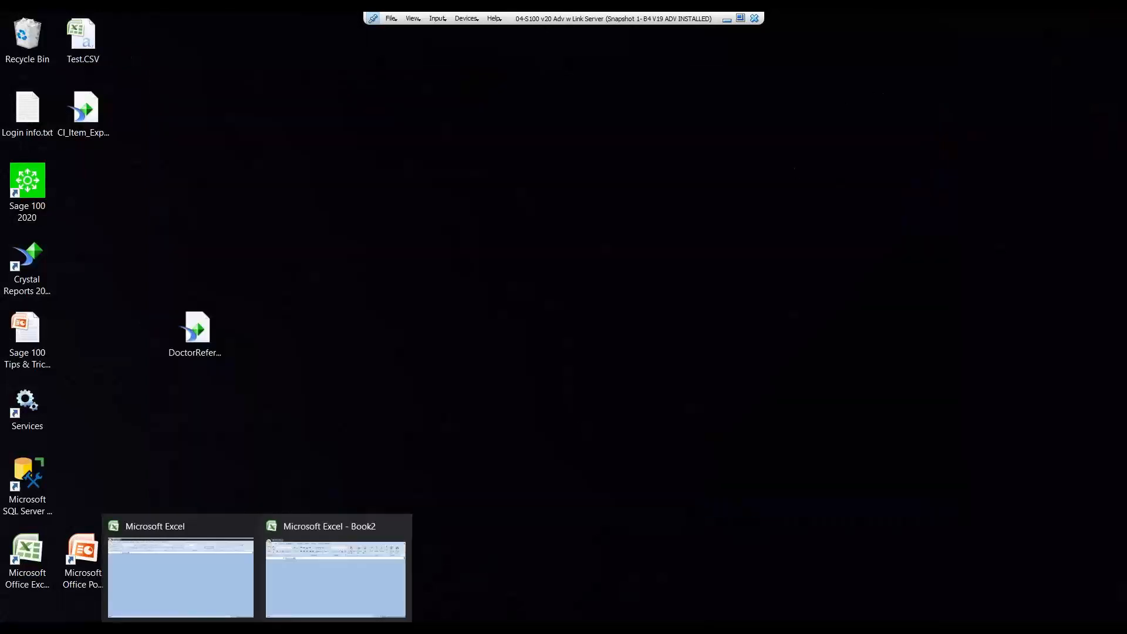
{"action": "left_click", "coordinate": [191, 574]}
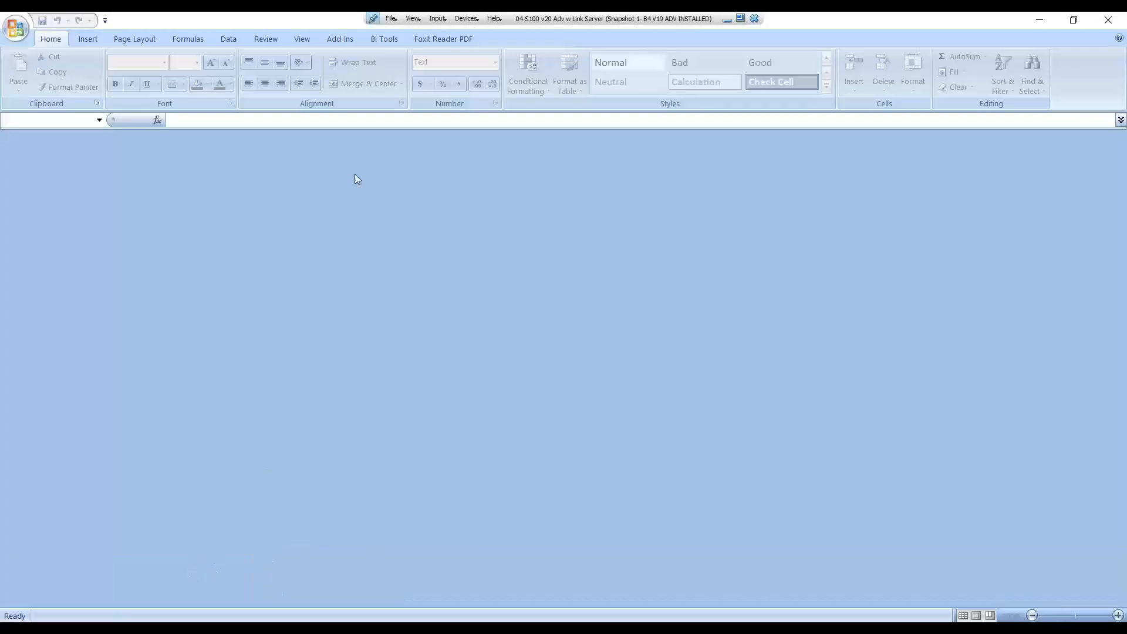
{"action": "left_click", "coordinate": [1039, 20]}
{"action": "right_click", "coordinate": [88, 48]}
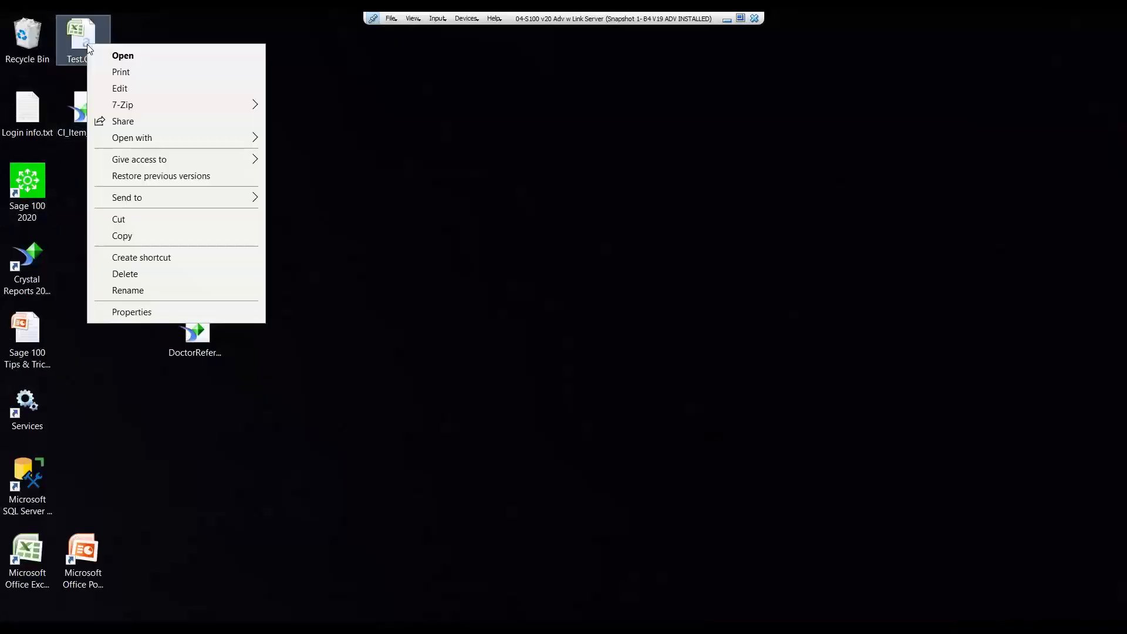
{"action": "left_click", "coordinate": [101, 54]}
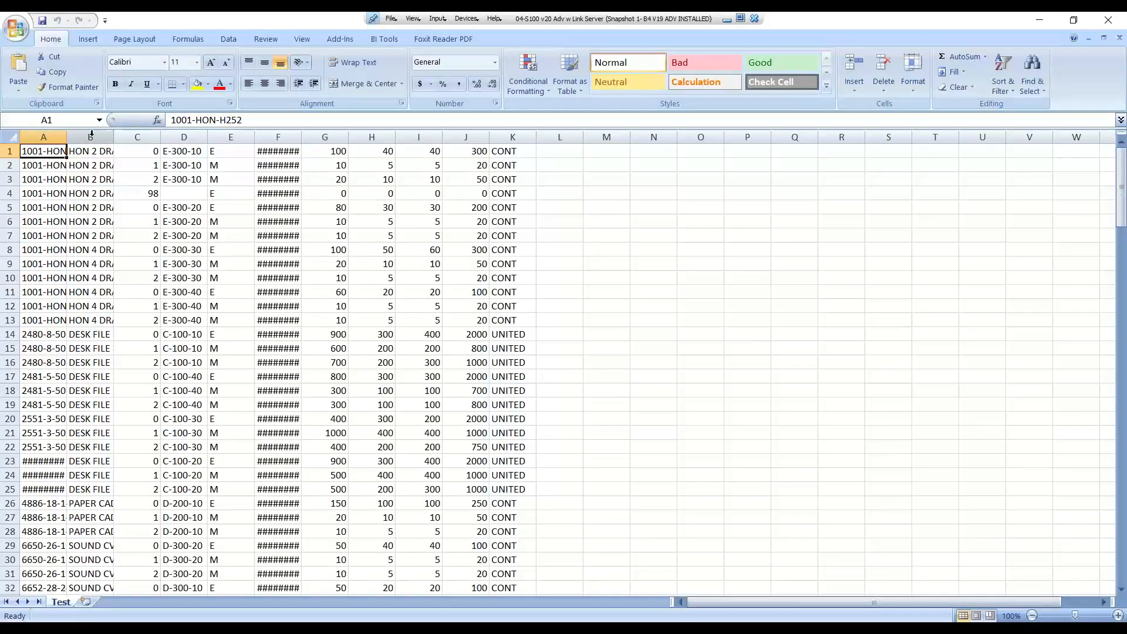
Autofit the item code, description and last physical count date columns (A, B and F) in the Test sheet
{"action": "double_click", "coordinate": [66, 137]}
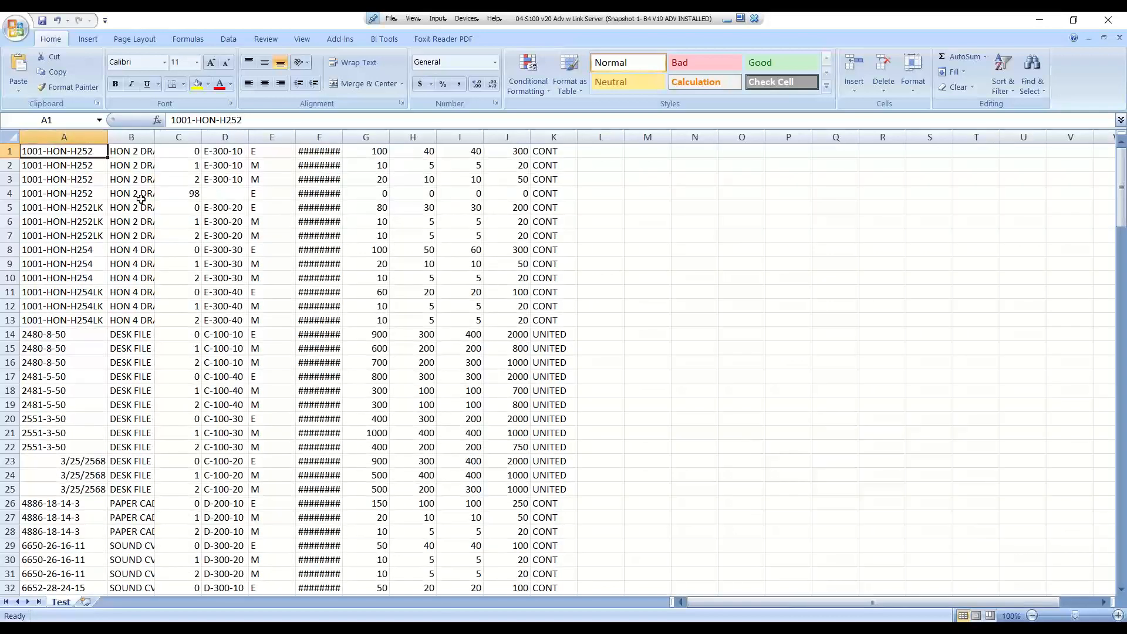
{"action": "double_click", "coordinate": [154, 137]}
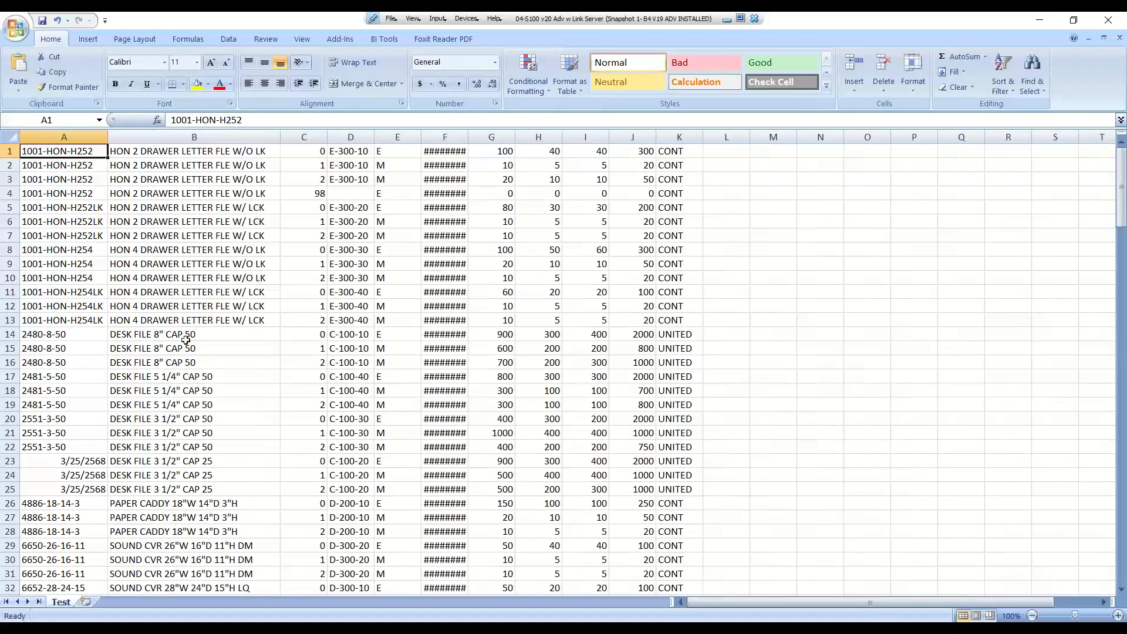
{"action": "double_click", "coordinate": [468, 137]}
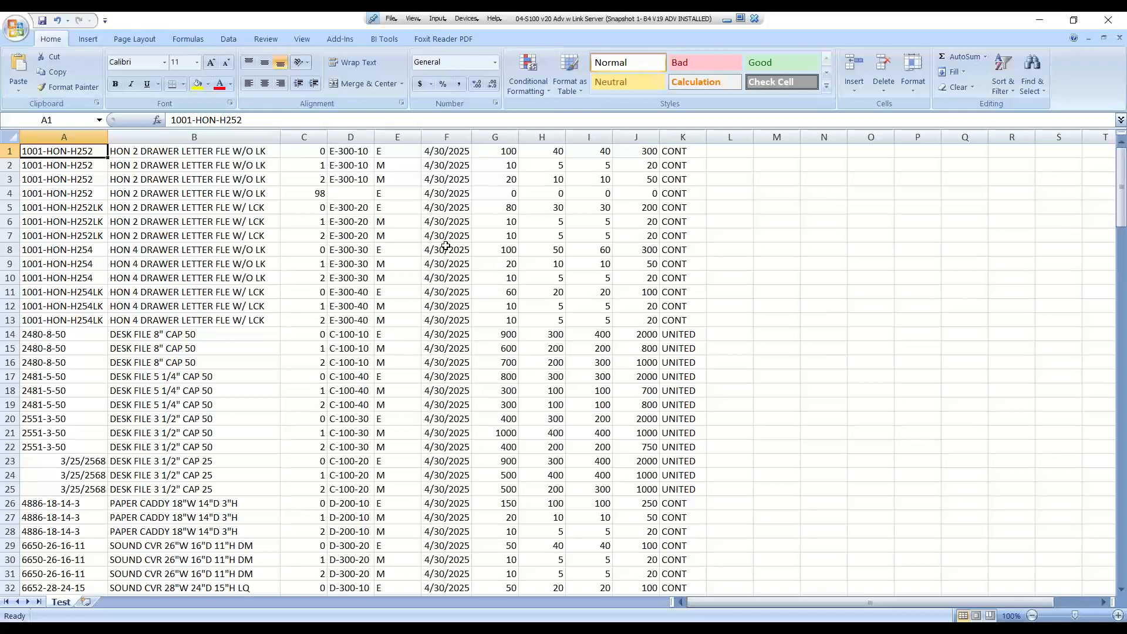
Close Test.CSV without saving the changes and exit Excel
{"action": "left_click", "coordinate": [1118, 40]}
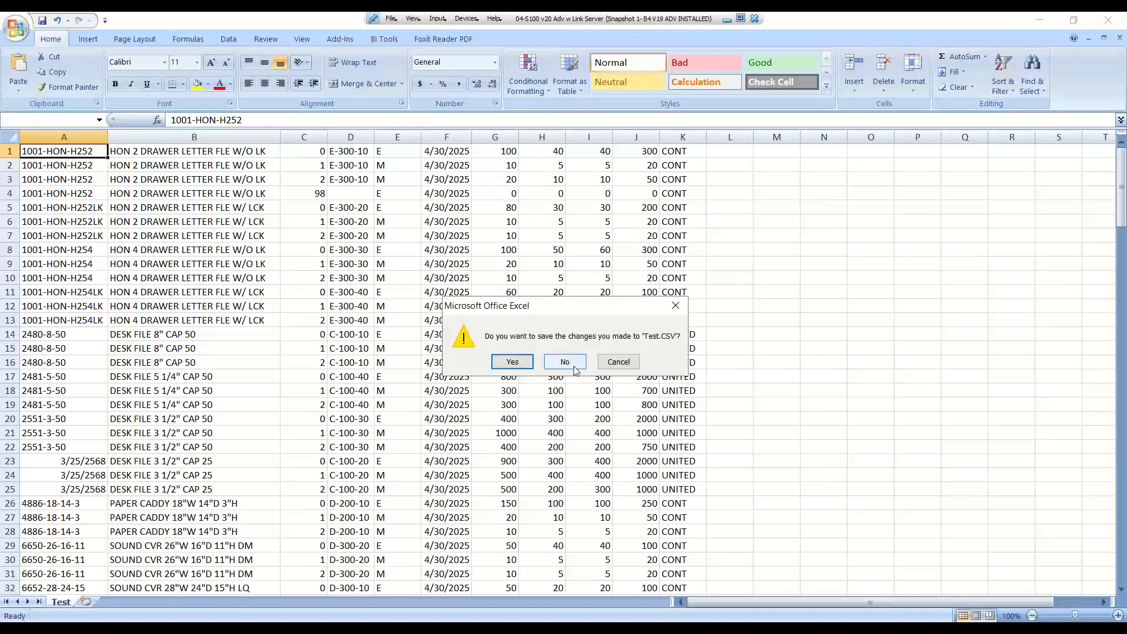
{"action": "left_click", "coordinate": [564, 362]}
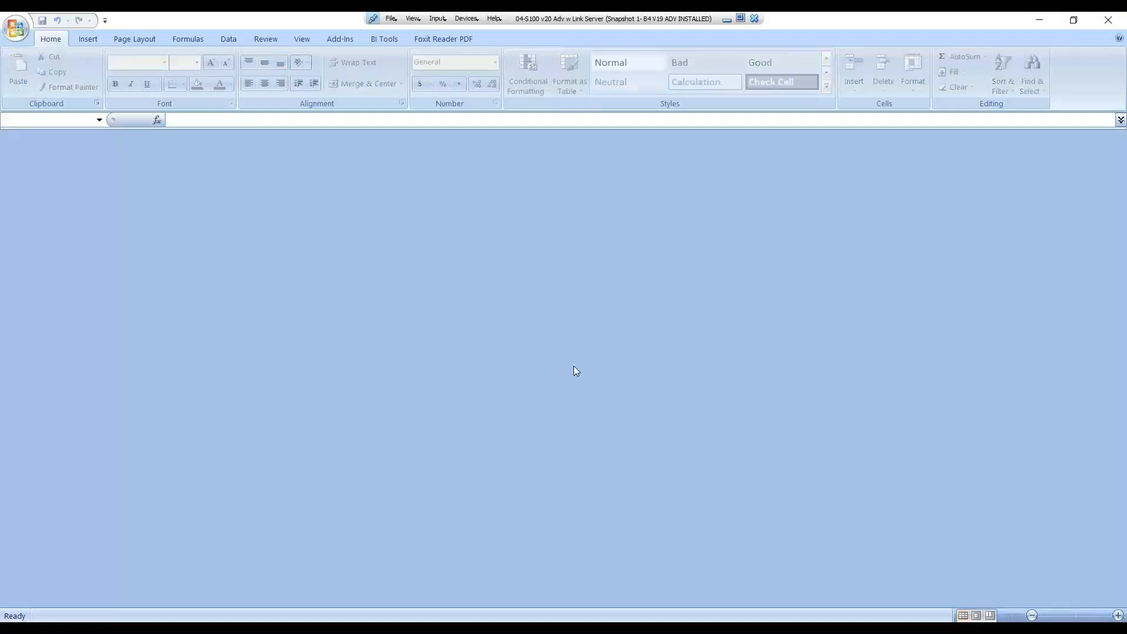
{"action": "left_click", "coordinate": [1108, 19]}
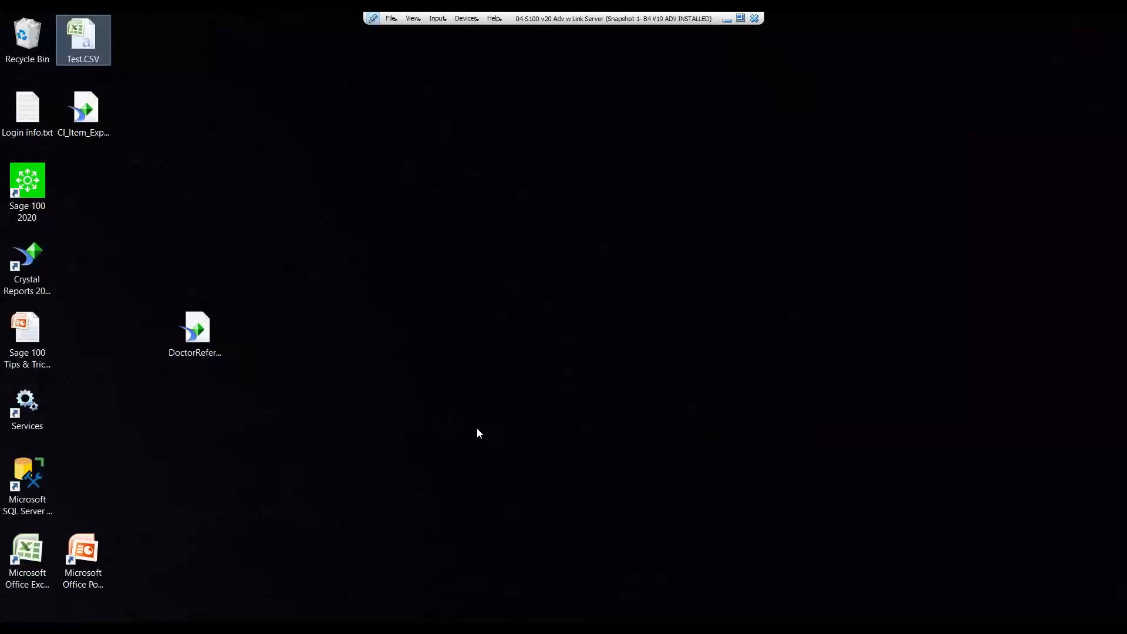
Reopen Test.CSV from the desktop, choosing to continue opening it despite the earlier error
{"action": "double_click", "coordinate": [85, 31]}
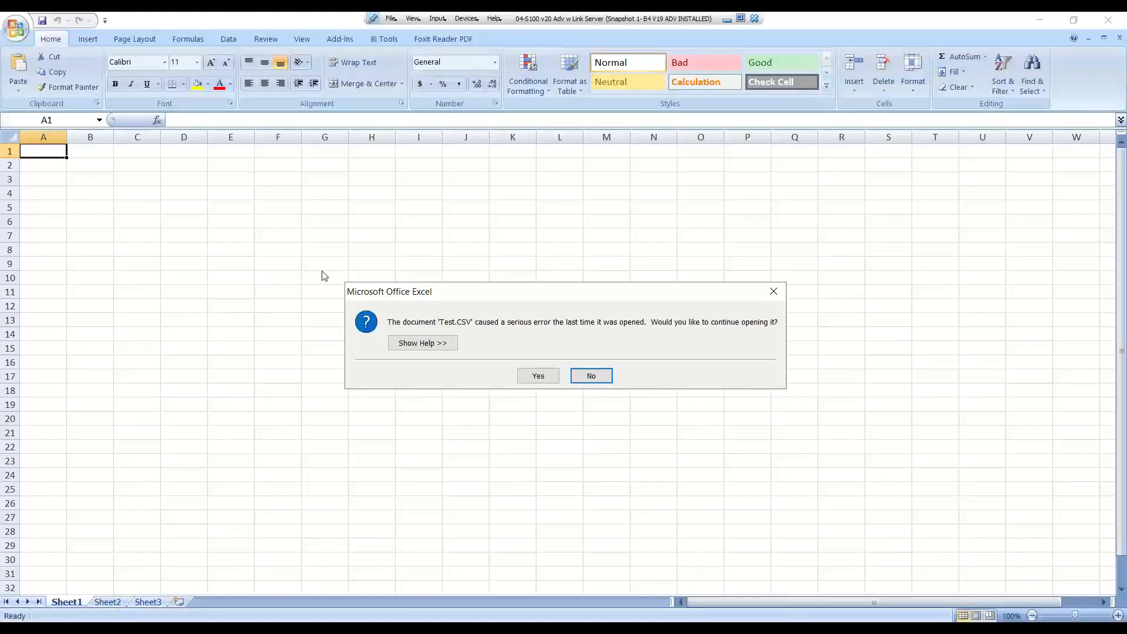
{"action": "left_click", "coordinate": [590, 376]}
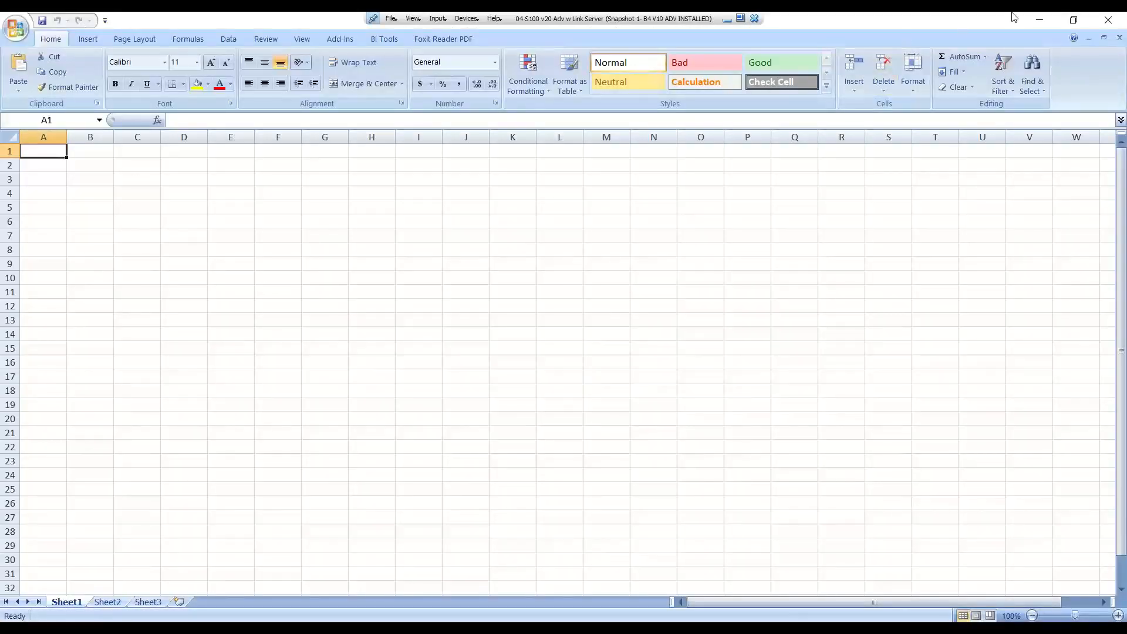
{"action": "left_click", "coordinate": [1039, 20]}
{"action": "double_click", "coordinate": [90, 48]}
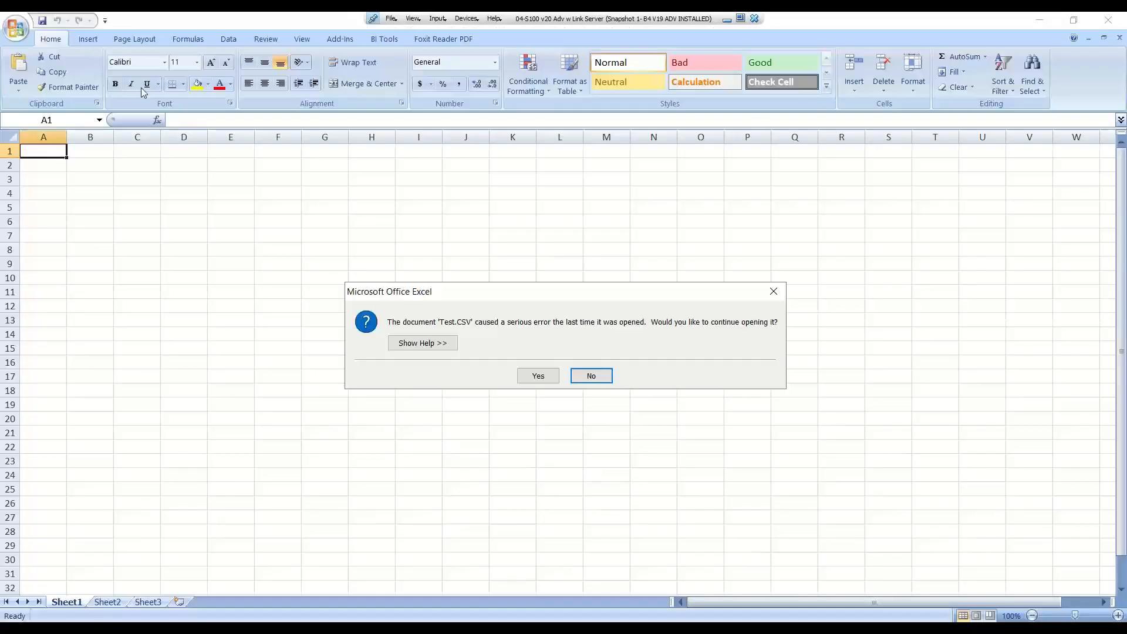
{"action": "left_click", "coordinate": [530, 374]}
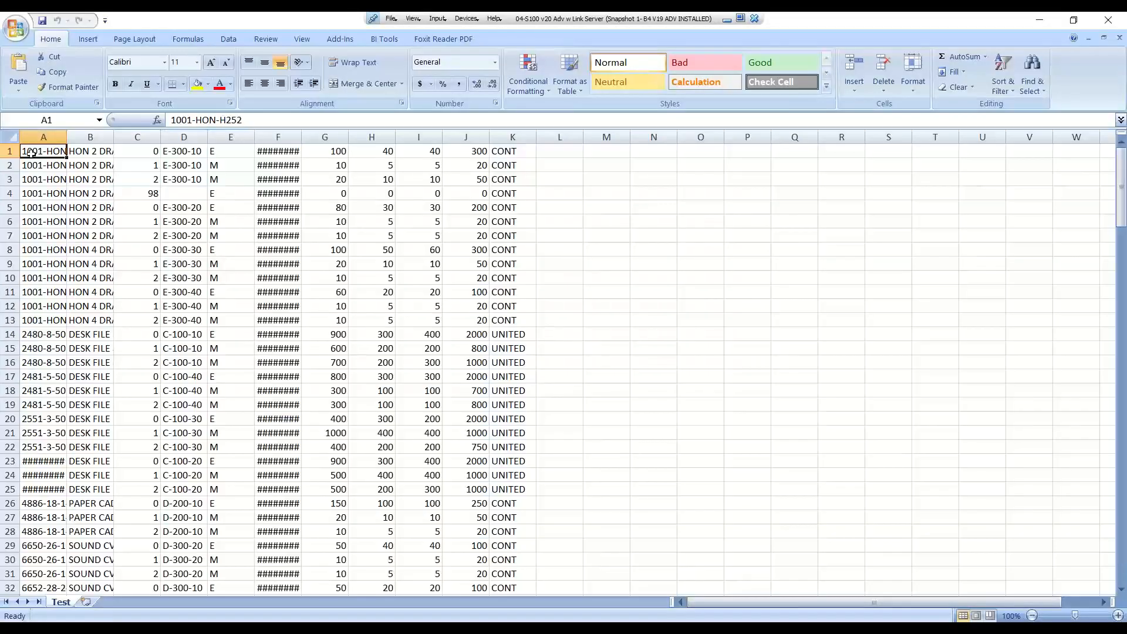
Autofit column F and widen column C in the Test sheet, and close Excel without saving
{"action": "double_click", "coordinate": [301, 137]}
{"action": "left_click_drag", "start_coordinate": [162, 137], "coordinate": [208, 139]}
{"action": "left_click", "coordinate": [187, 151]}
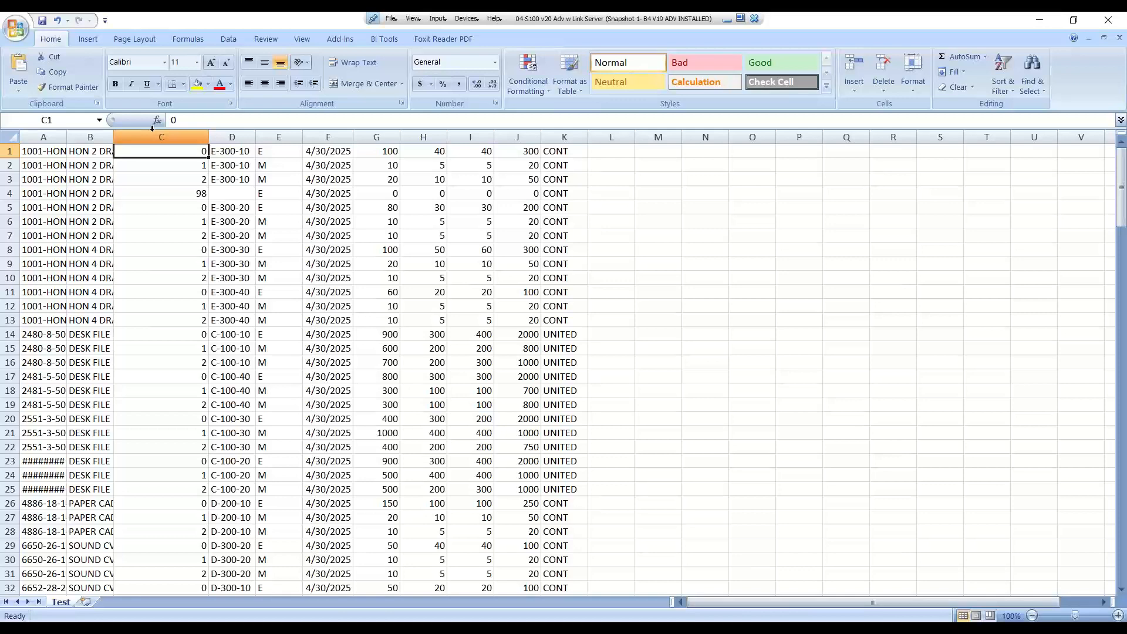
{"action": "left_click", "coordinate": [1108, 22]}
{"action": "left_click", "coordinate": [567, 363]}
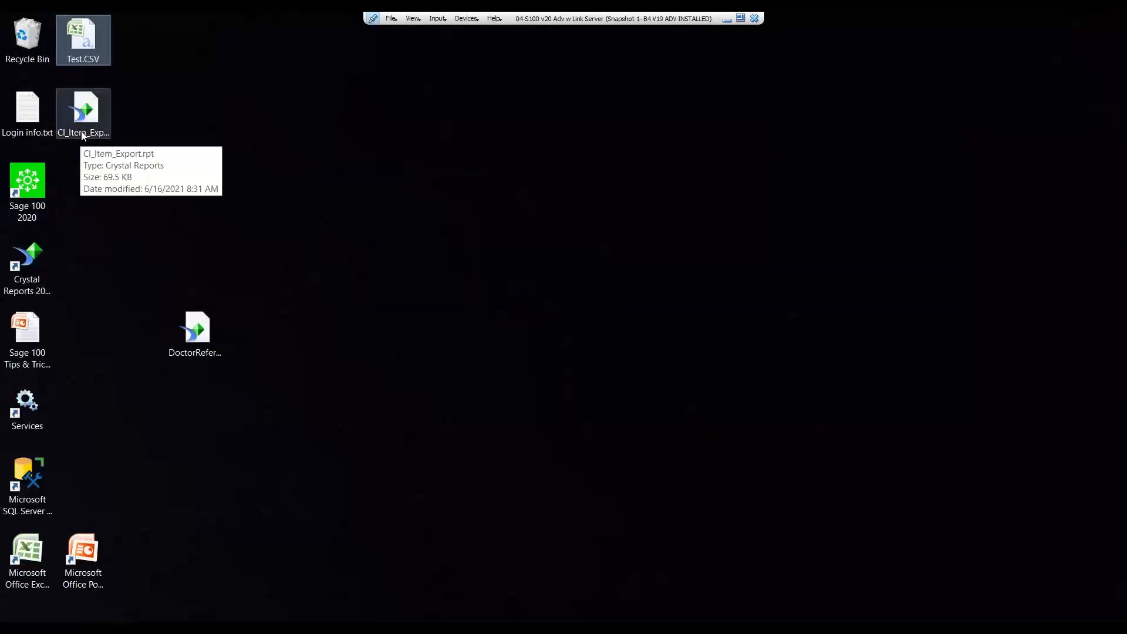
Open CI_Item_Export.rpt from the desktop in Crystal Reports and examine the field alignment in its design layout
{"action": "double_click", "coordinate": [83, 134]}
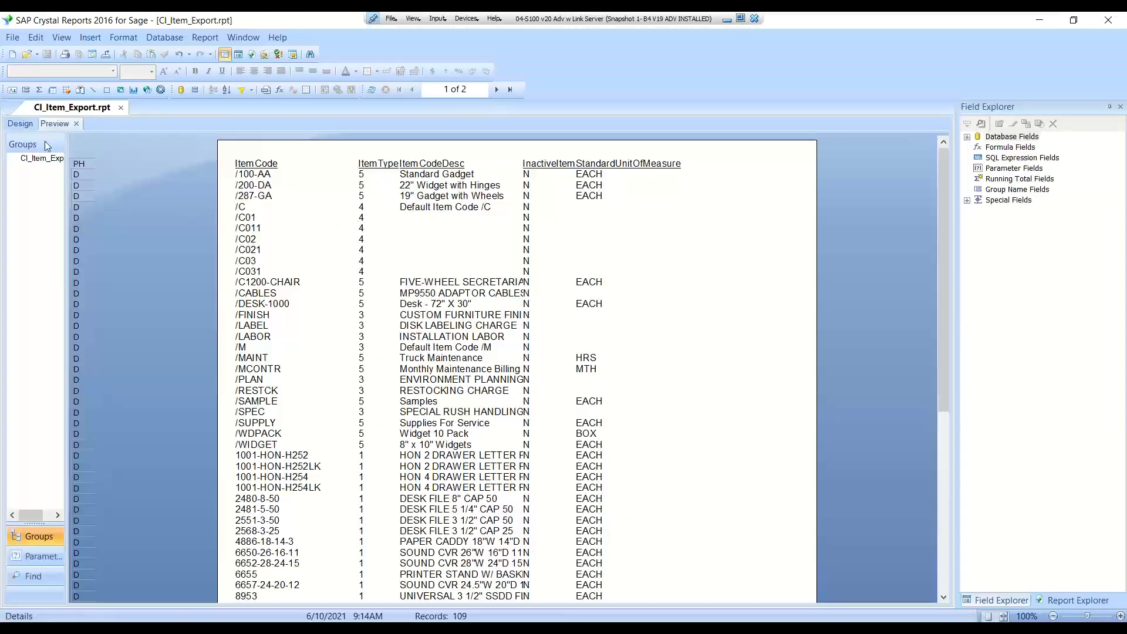
{"action": "left_click", "coordinate": [28, 126]}
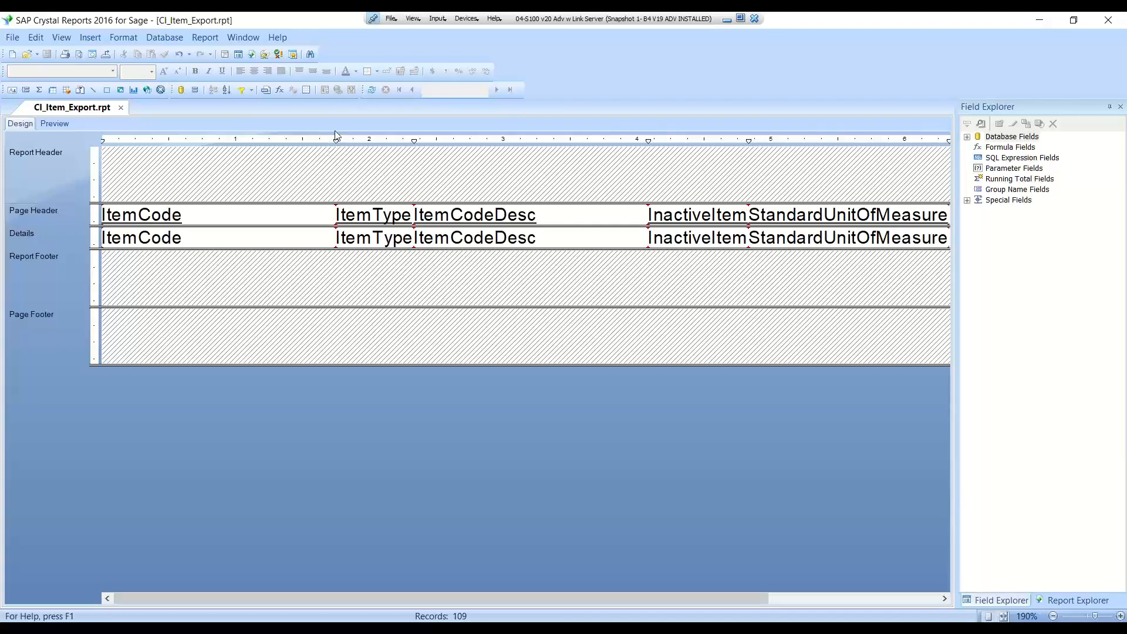
{"action": "left_click", "coordinate": [291, 140]}
{"action": "left_click", "coordinate": [292, 142]}
{"action": "left_click", "coordinate": [277, 215]}
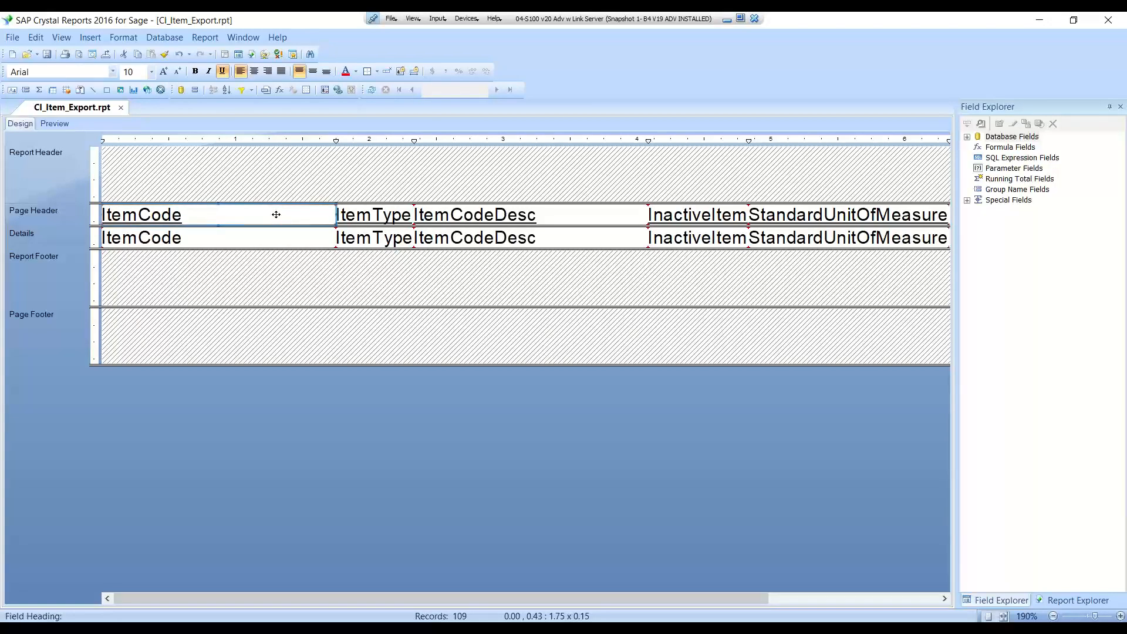
{"action": "left_click", "coordinate": [290, 269]}
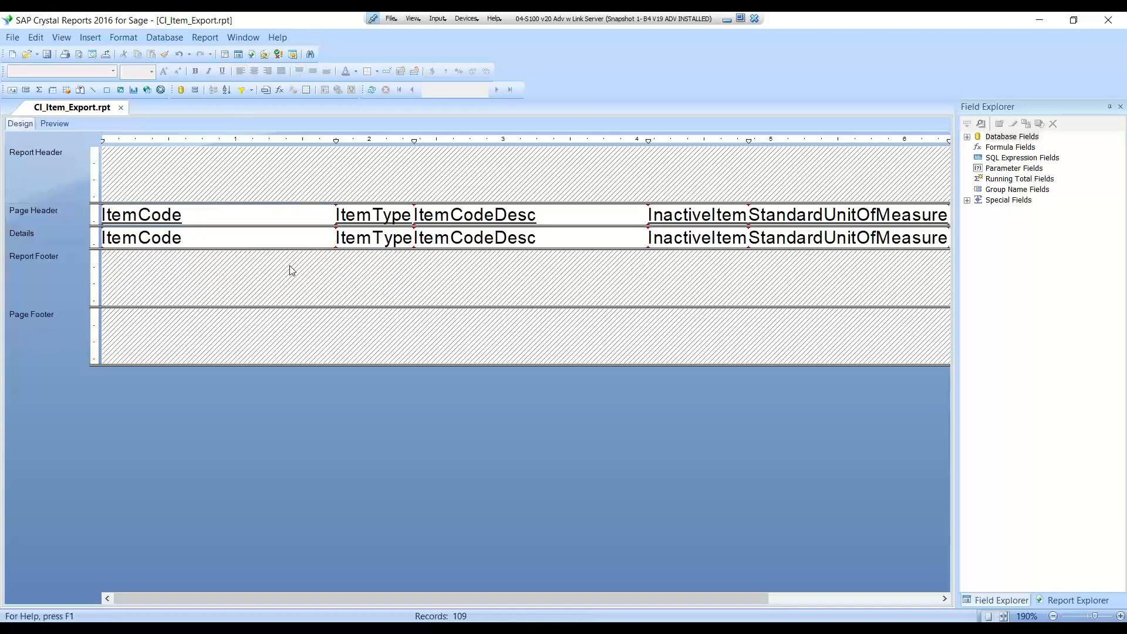
{"action": "left_click", "coordinate": [336, 146]}
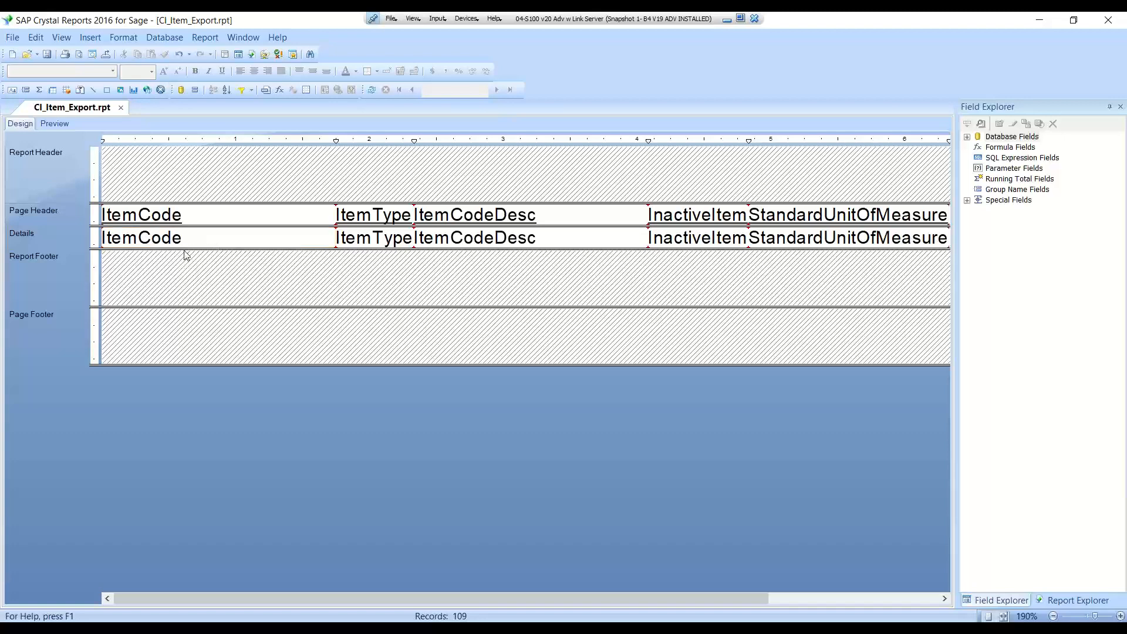
Try adding extra height to the Details section below its fields, and undo the change
{"action": "left_click", "coordinate": [270, 241]}
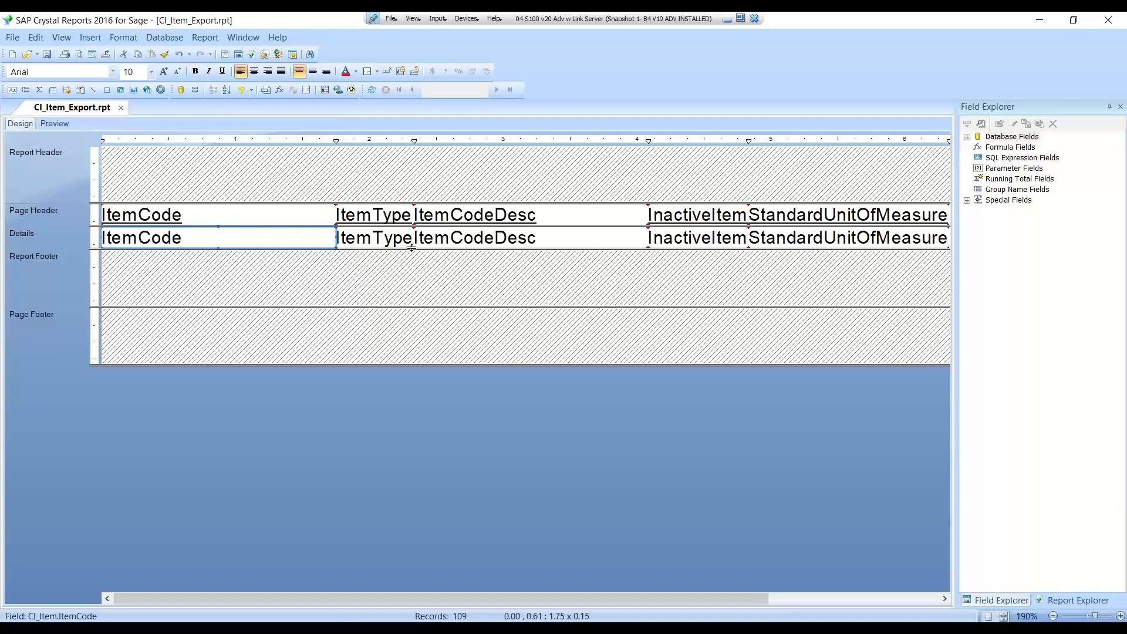
{"action": "left_click_drag", "start_coordinate": [411, 249], "coordinate": [406, 267]}
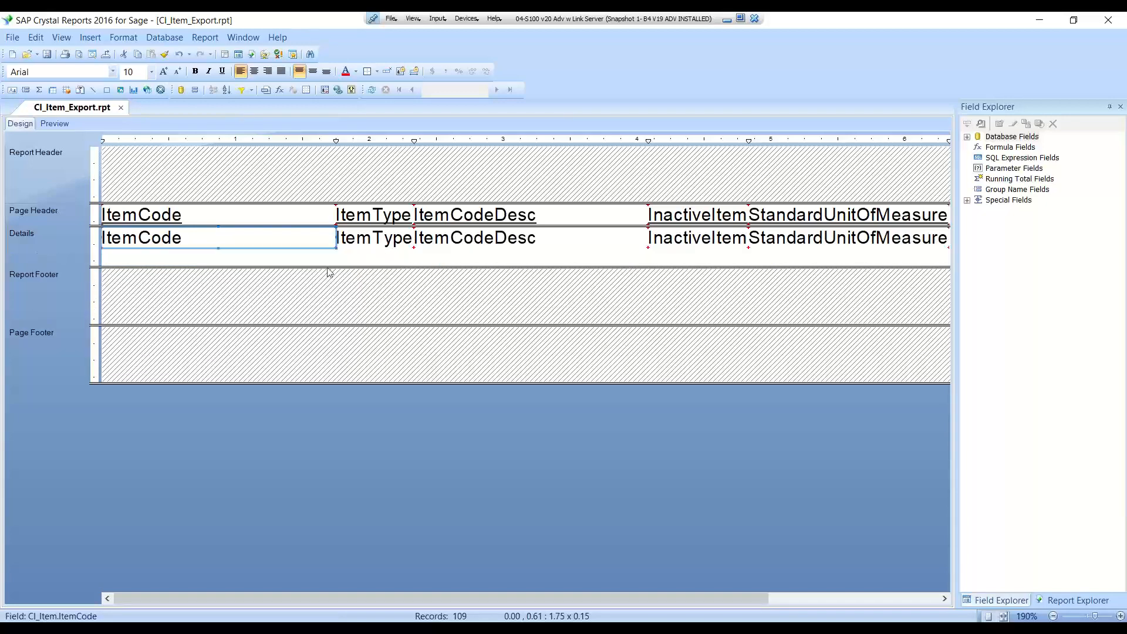
{"action": "left_click", "coordinate": [180, 54]}
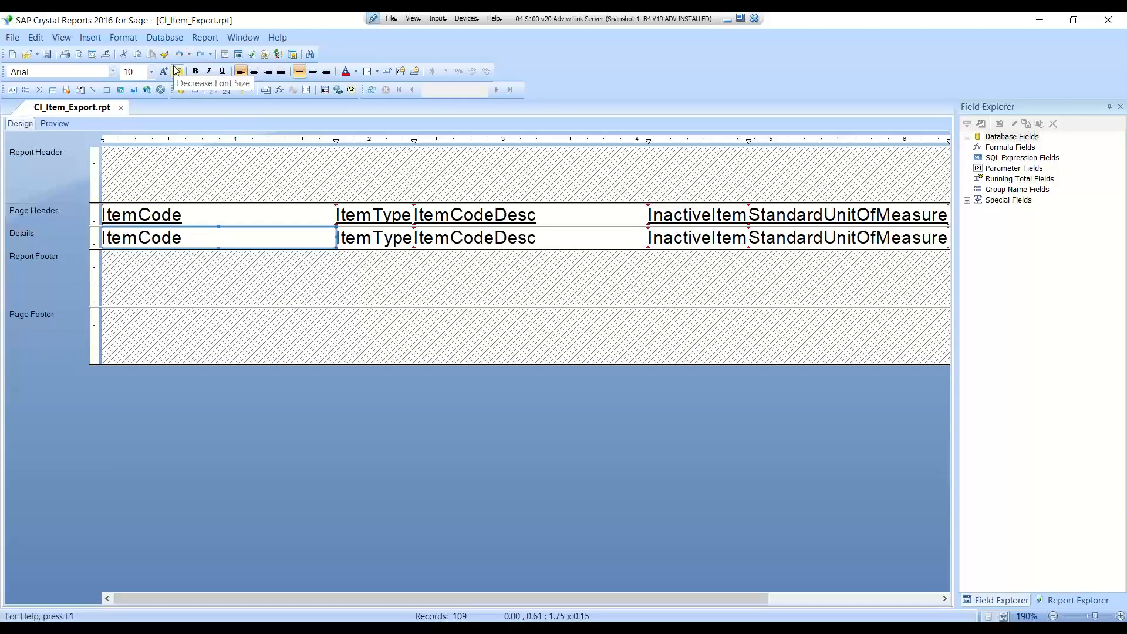
Preview the report and set up its export in Microsoft Excel (97-2003) format with Application as the destination
{"action": "left_click", "coordinate": [55, 123]}
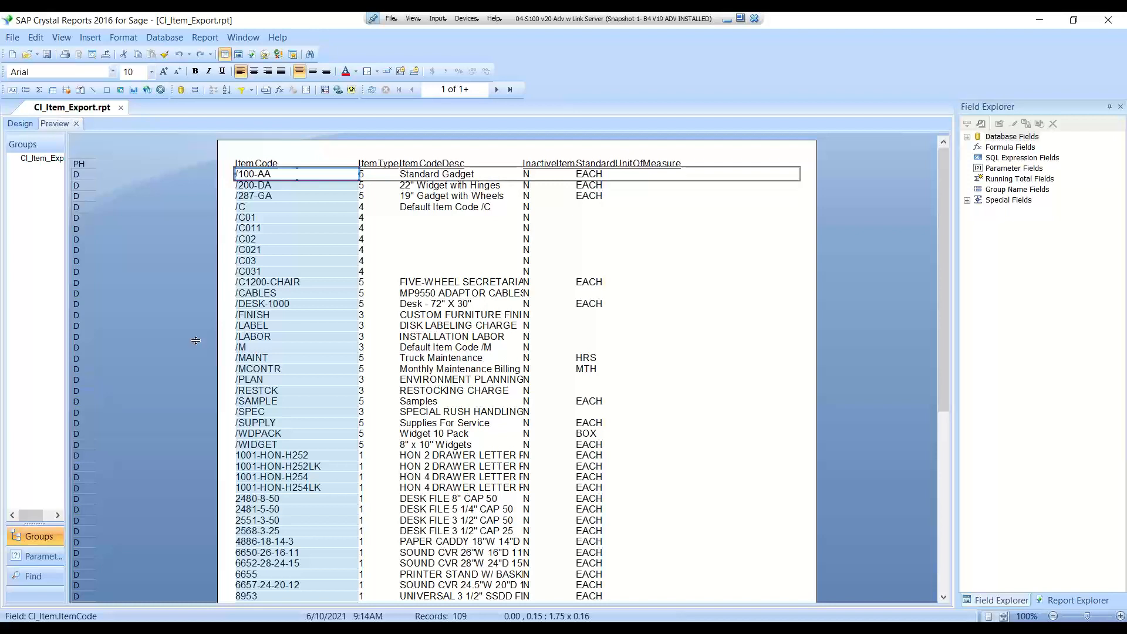
{"action": "left_click", "coordinate": [106, 55]}
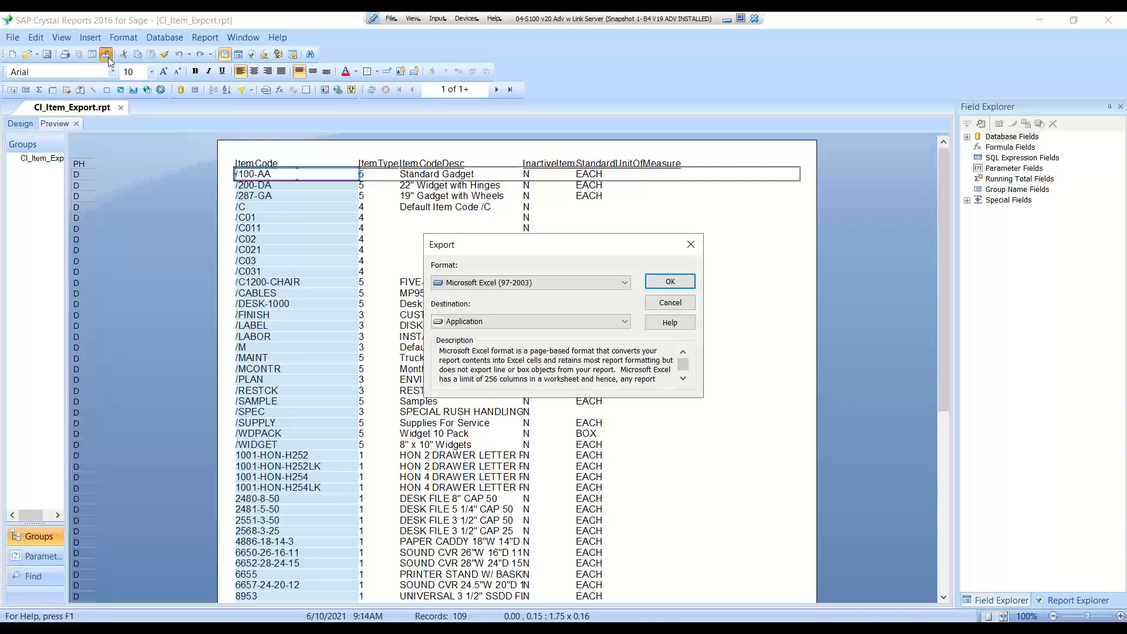
{"action": "left_click", "coordinate": [454, 285]}
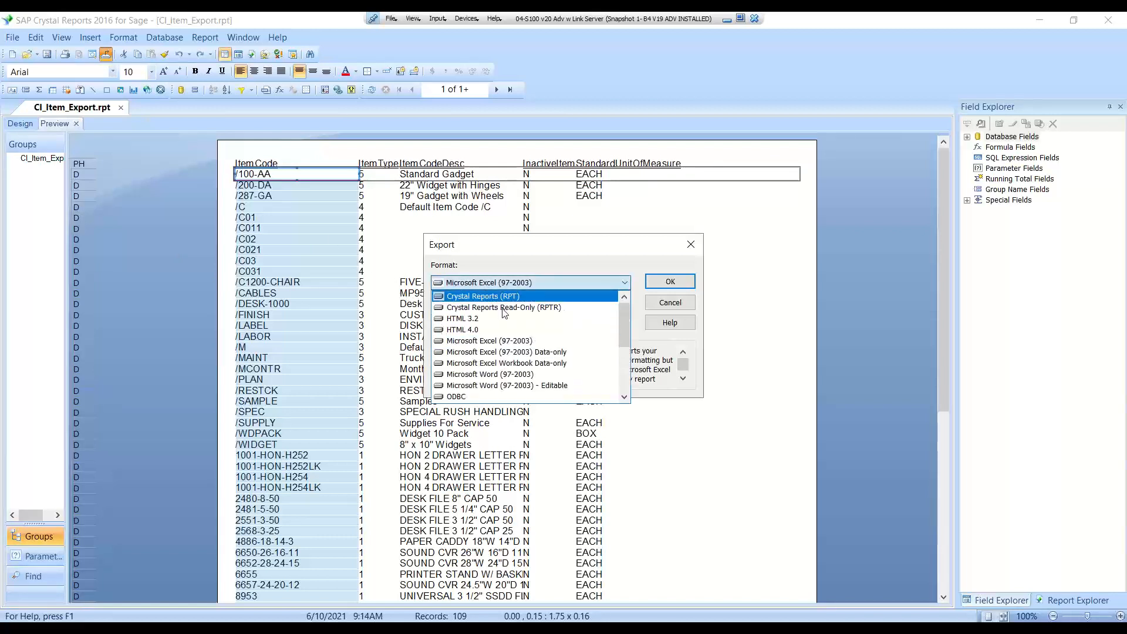
{"action": "scroll", "coordinate": [458, 294], "scroll_direction": "up", "scroll_amount": 2}
{"action": "left_click", "coordinate": [505, 347]}
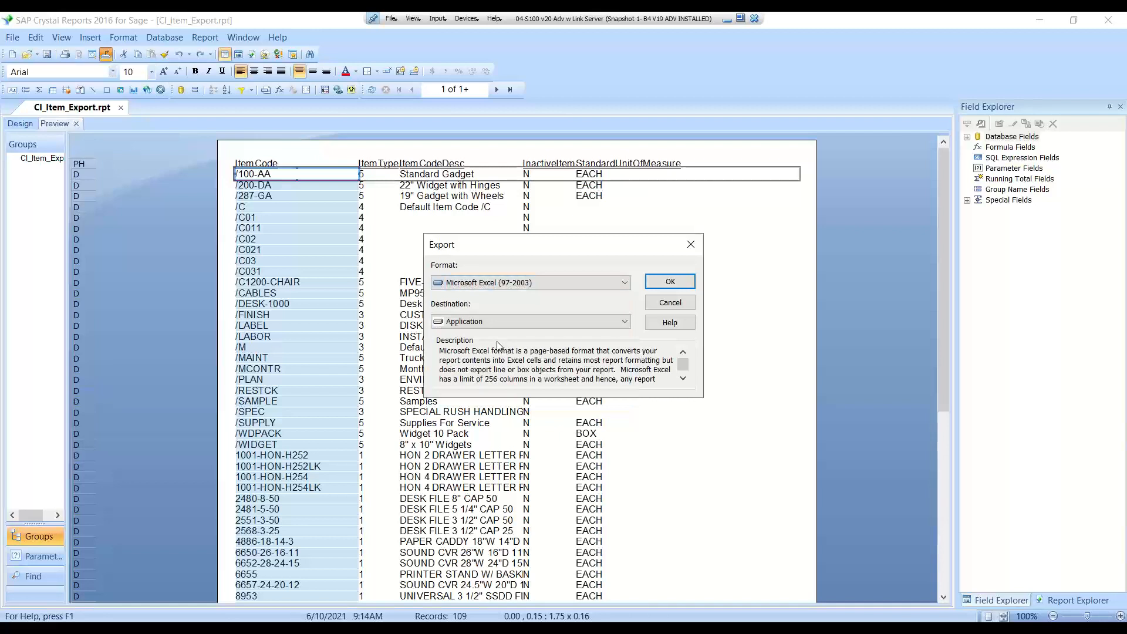
{"action": "left_click", "coordinate": [461, 325]}
{"action": "left_click", "coordinate": [461, 325]}
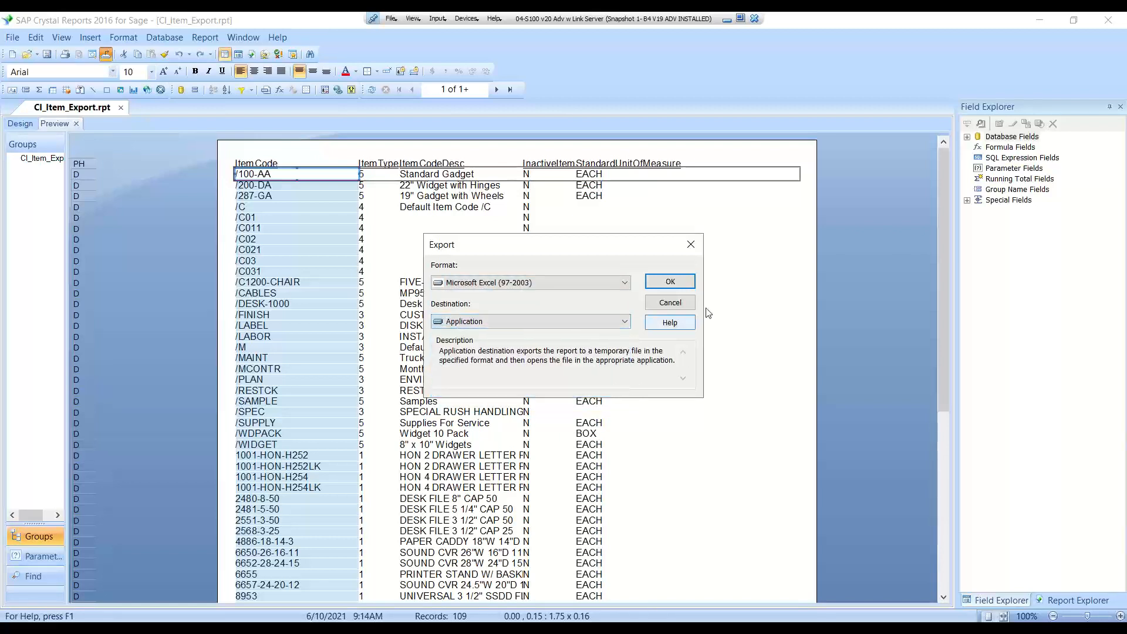
{"action": "left_click", "coordinate": [671, 282]}
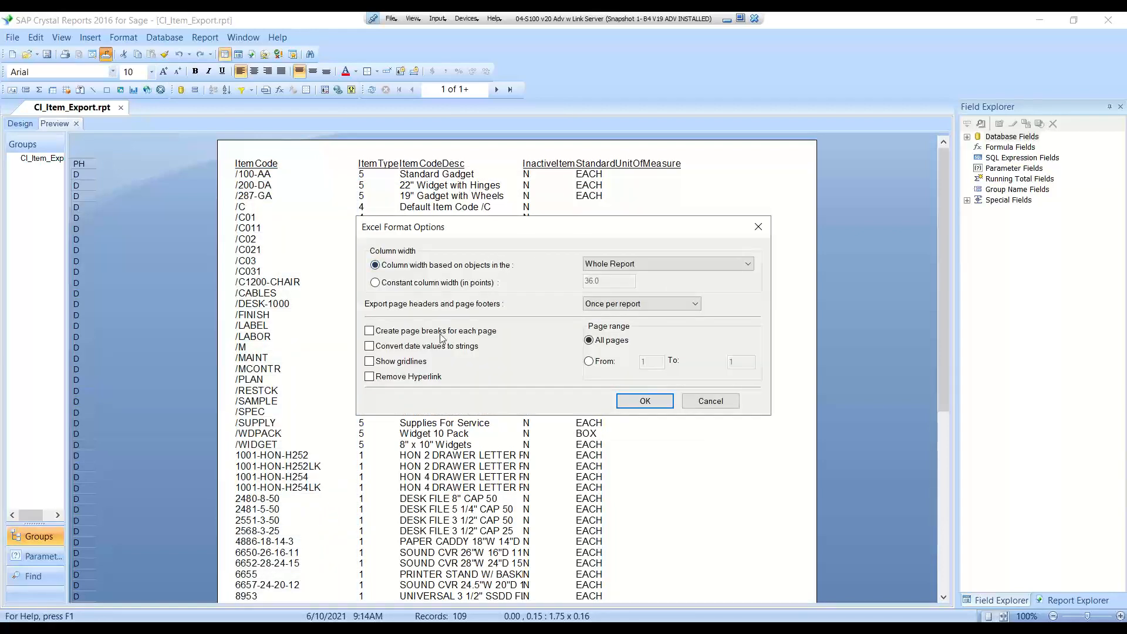
Enable Show gridlines, base the column width on objects in Details, and export the report to Excel
{"action": "left_click", "coordinate": [369, 361]}
{"action": "left_click", "coordinate": [599, 265]}
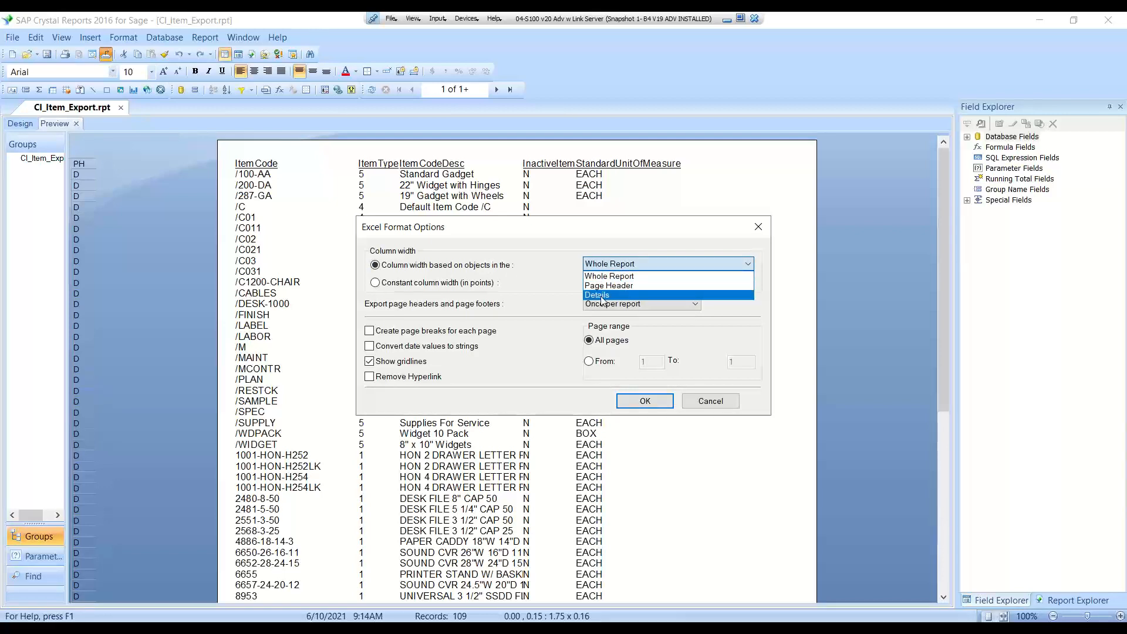
{"action": "left_click", "coordinate": [601, 295]}
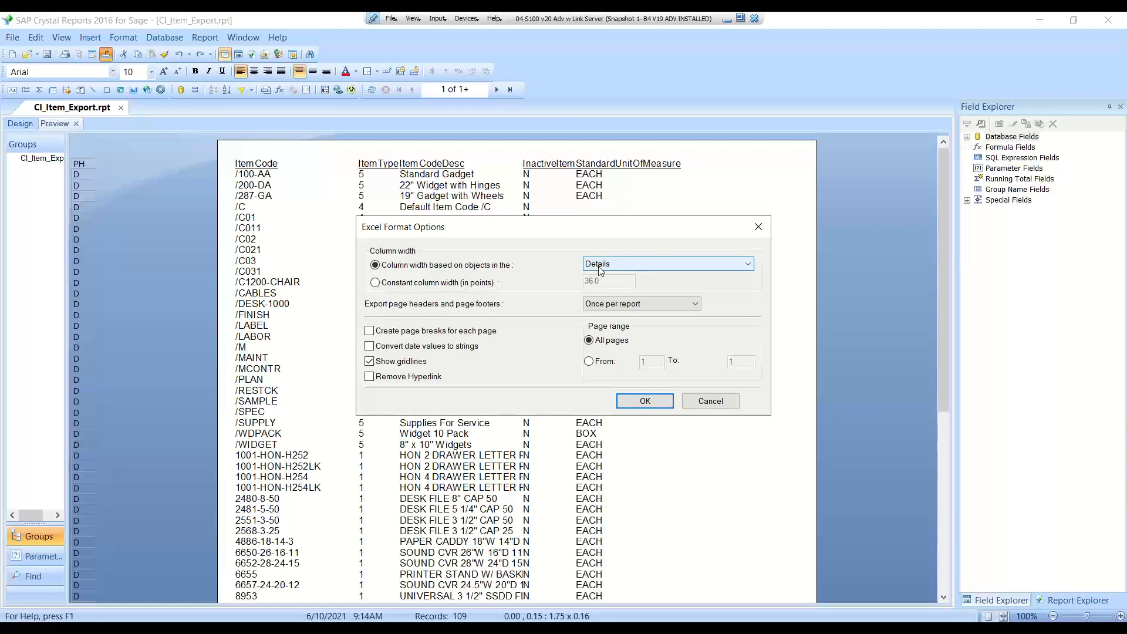
{"action": "left_click", "coordinate": [635, 401]}
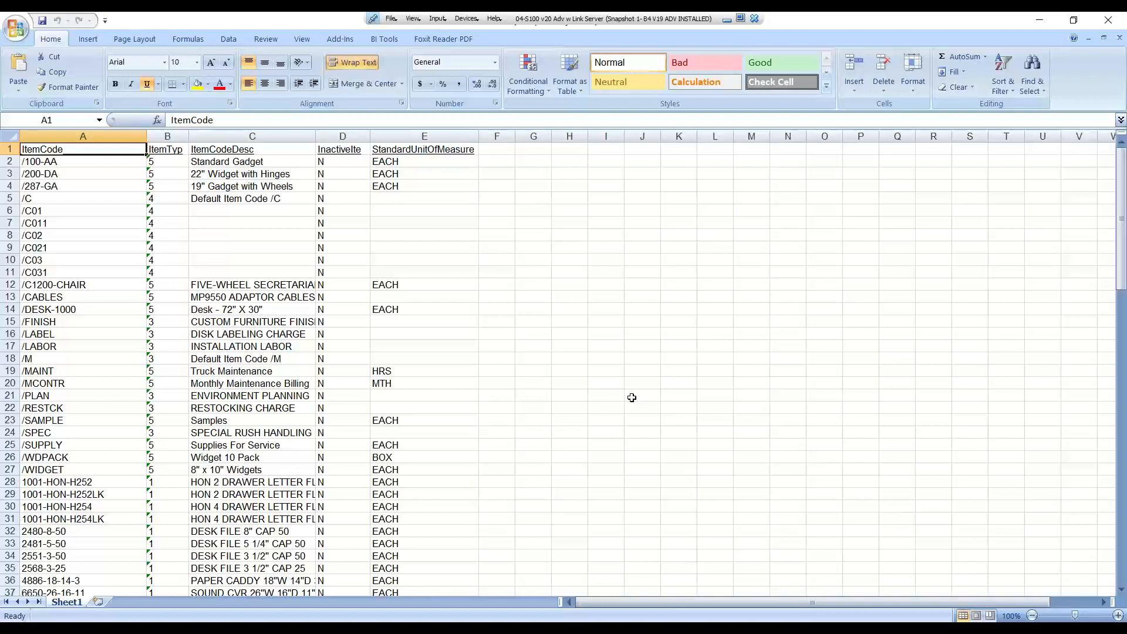
Close the exported workbook and exit Crystal Reports without saving the changes to CI_Item_Export.rpt
{"action": "left_click", "coordinate": [1107, 24]}
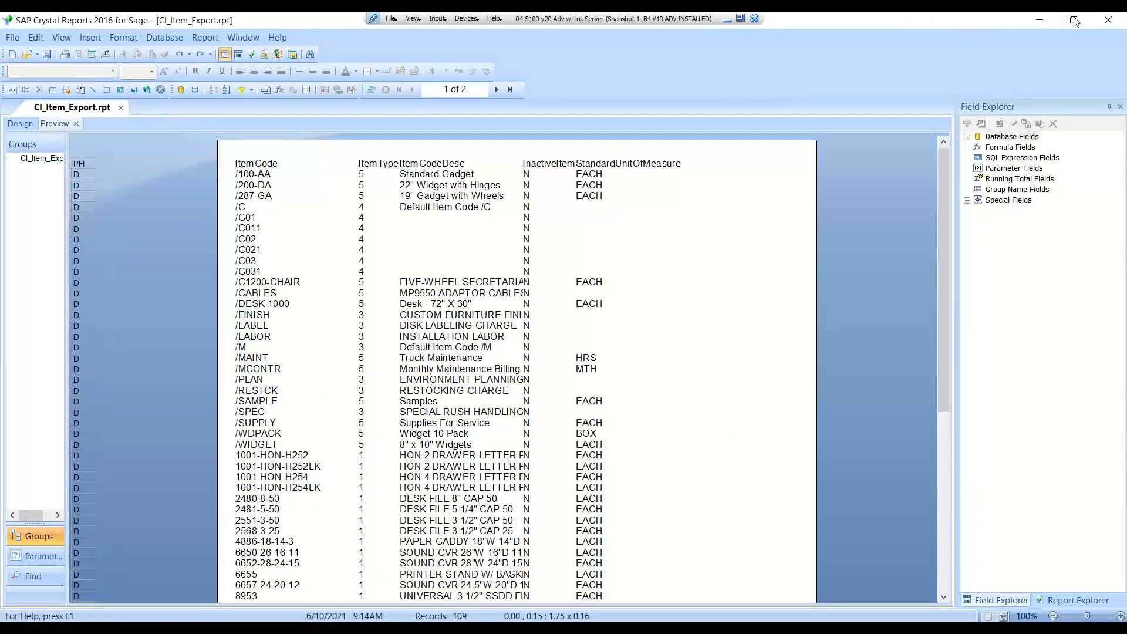
{"action": "left_click", "coordinate": [1107, 21]}
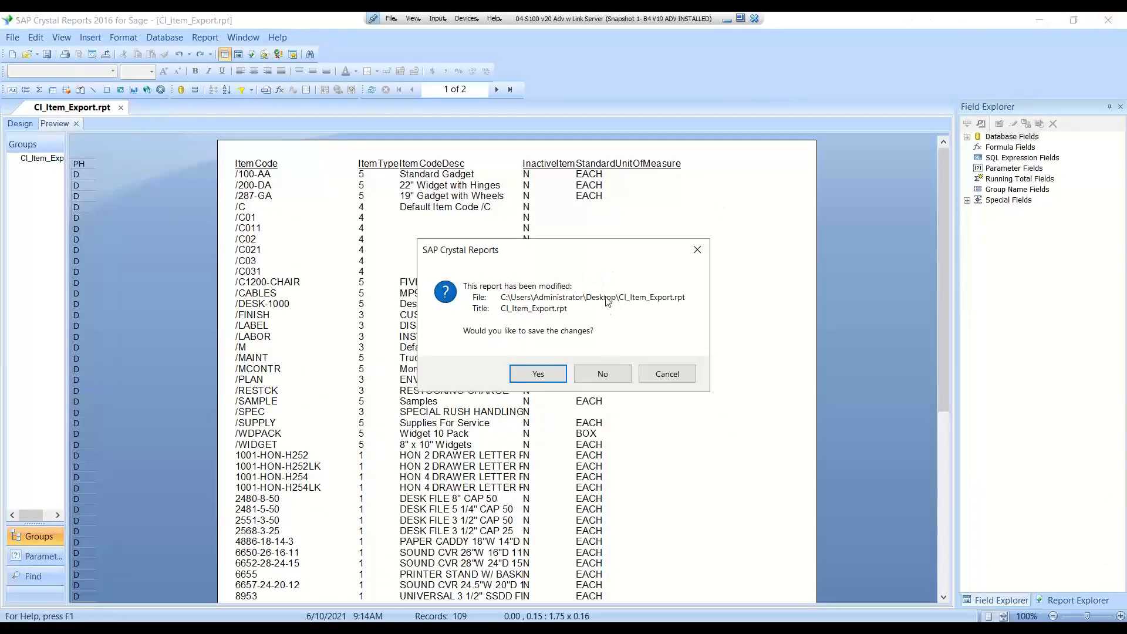
{"action": "left_click", "coordinate": [593, 376]}
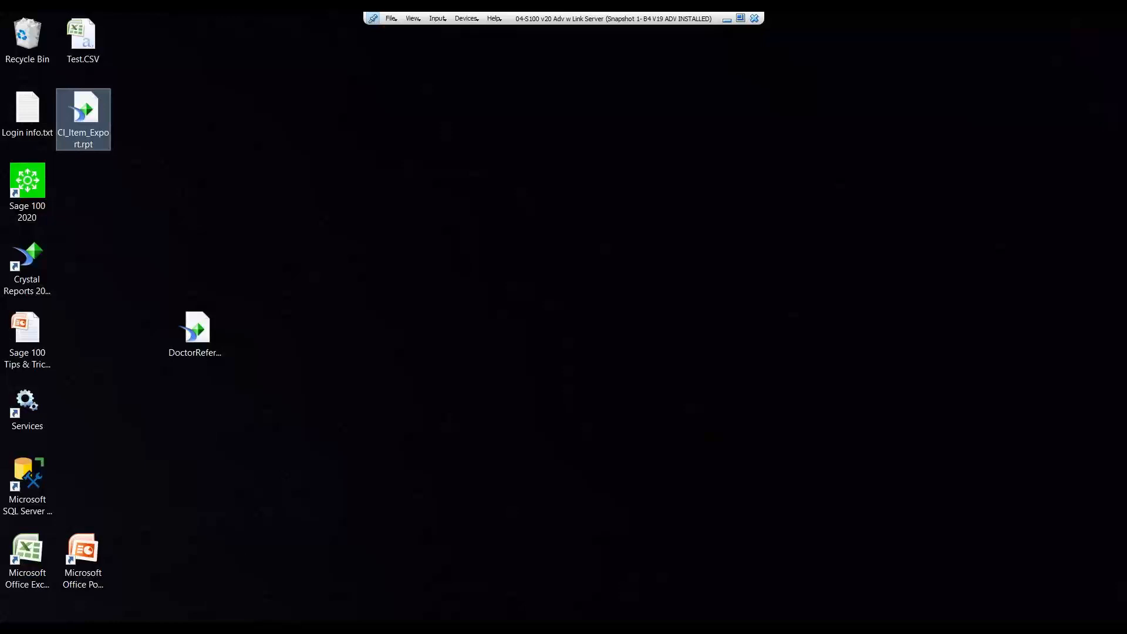
Open a blank Excel workbook and start a Microsoft Query import using the SOTAMAS90* data source
{"action": "left_click", "coordinate": [244, 629]}
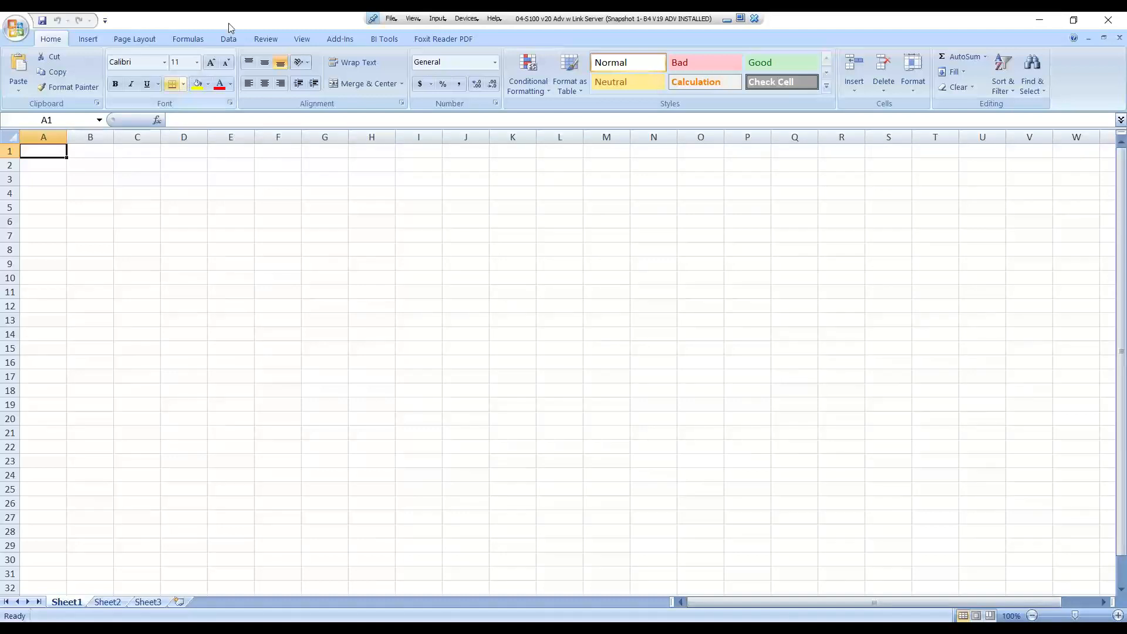
{"action": "left_click", "coordinate": [227, 41]}
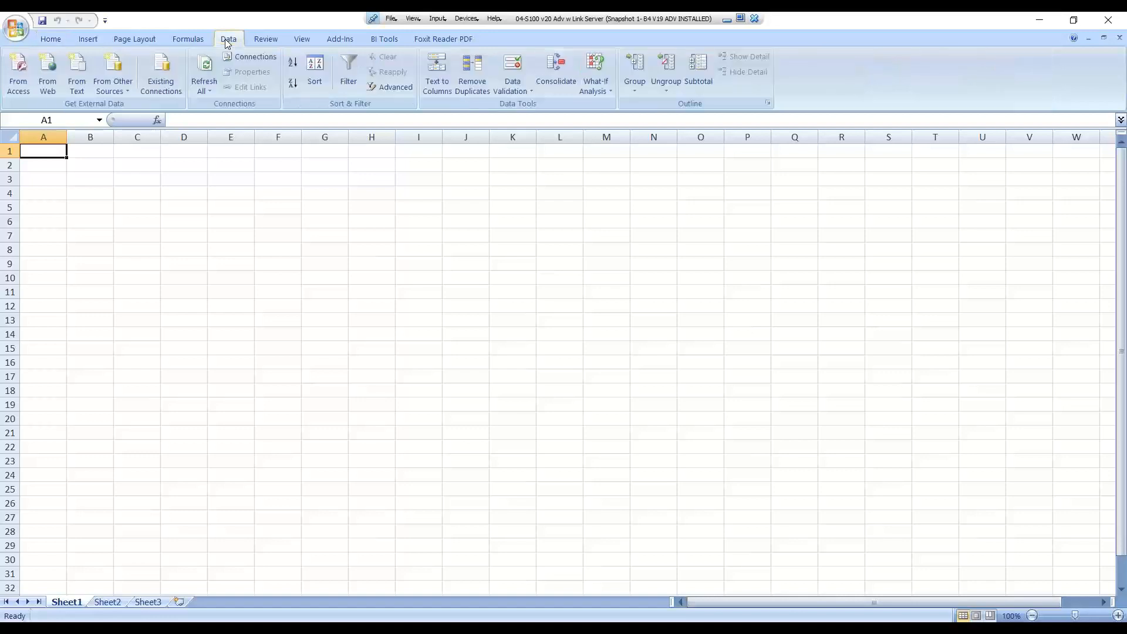
{"action": "left_click", "coordinate": [116, 71]}
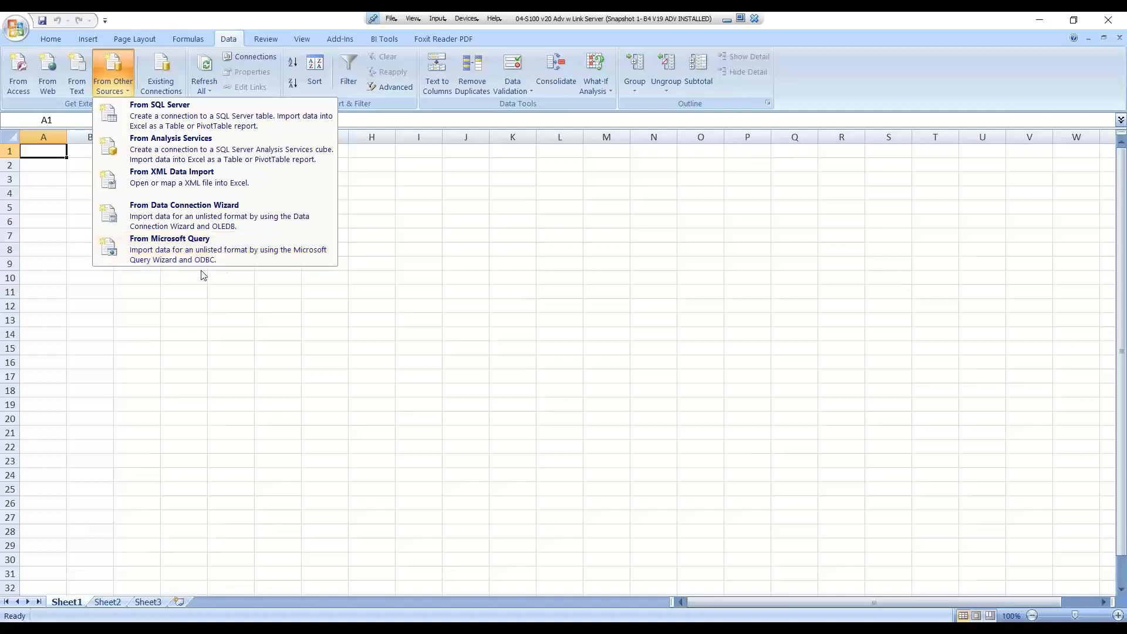
{"action": "left_click", "coordinate": [221, 255]}
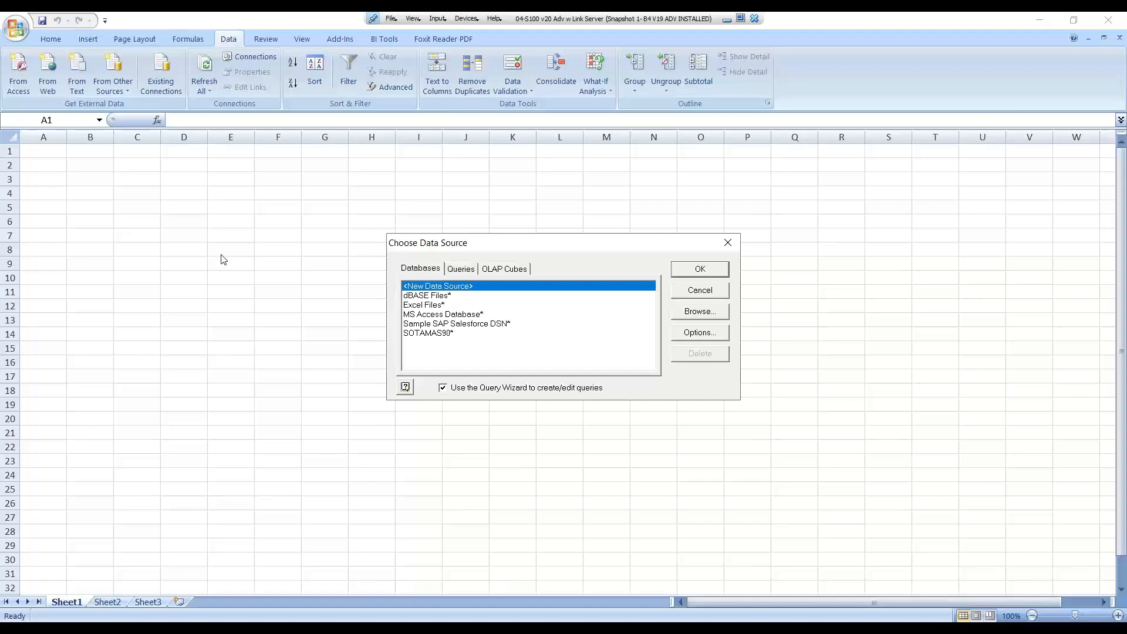
{"action": "left_click", "coordinate": [441, 334]}
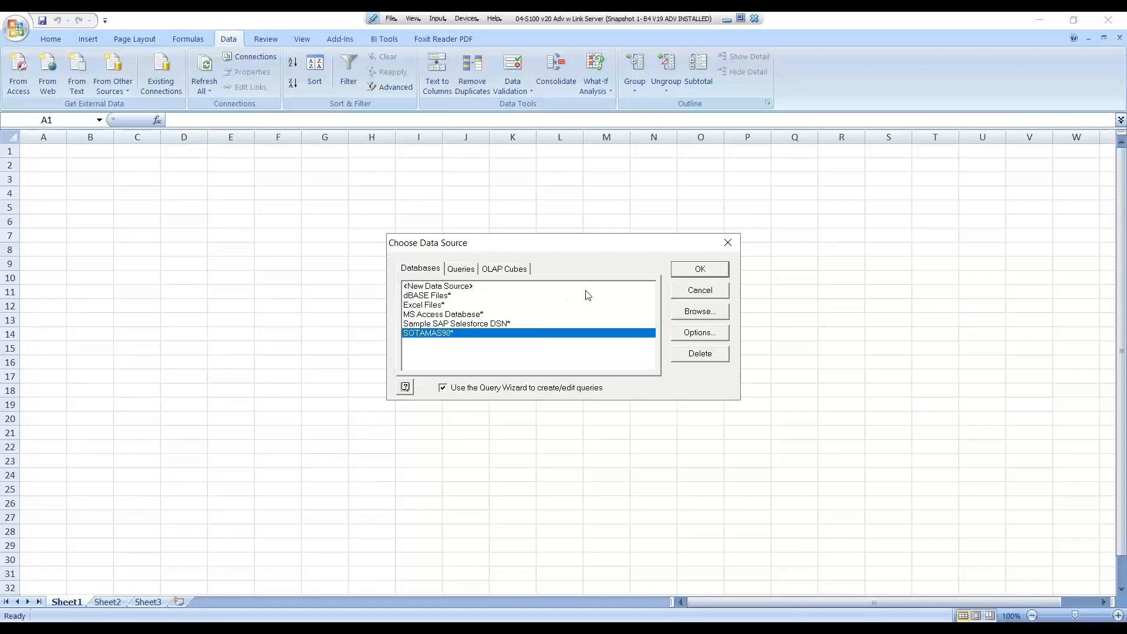
{"action": "left_click", "coordinate": [709, 273]}
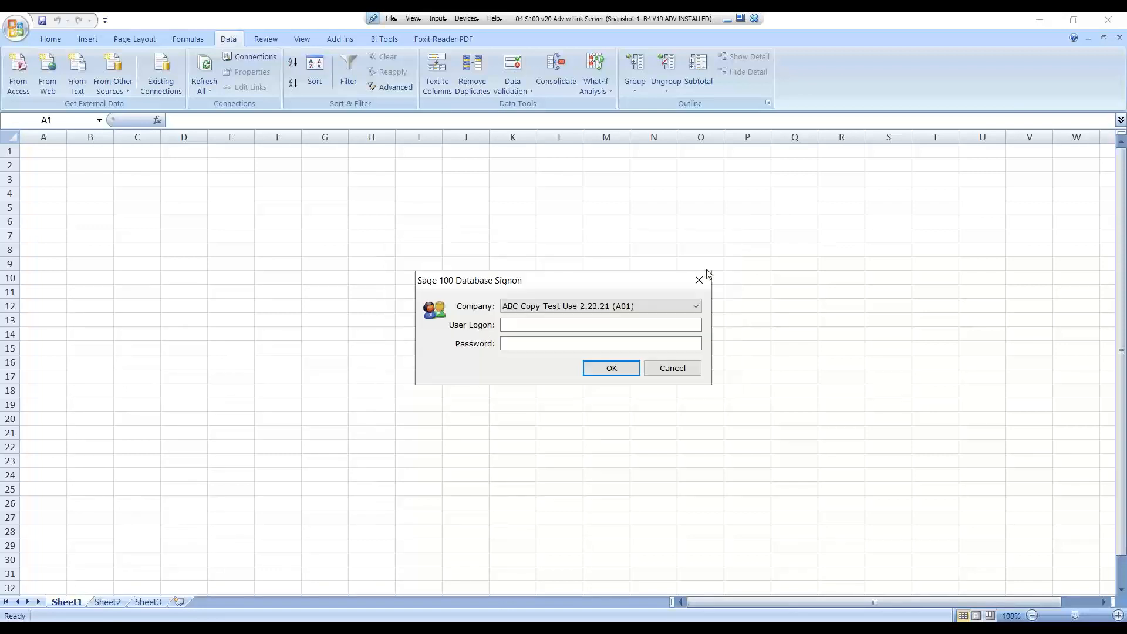
Sign on to the ABC DEMO - SWK EMPOWER 2021 (A03) company database with the user logon and password
{"action": "left_click", "coordinate": [634, 311]}
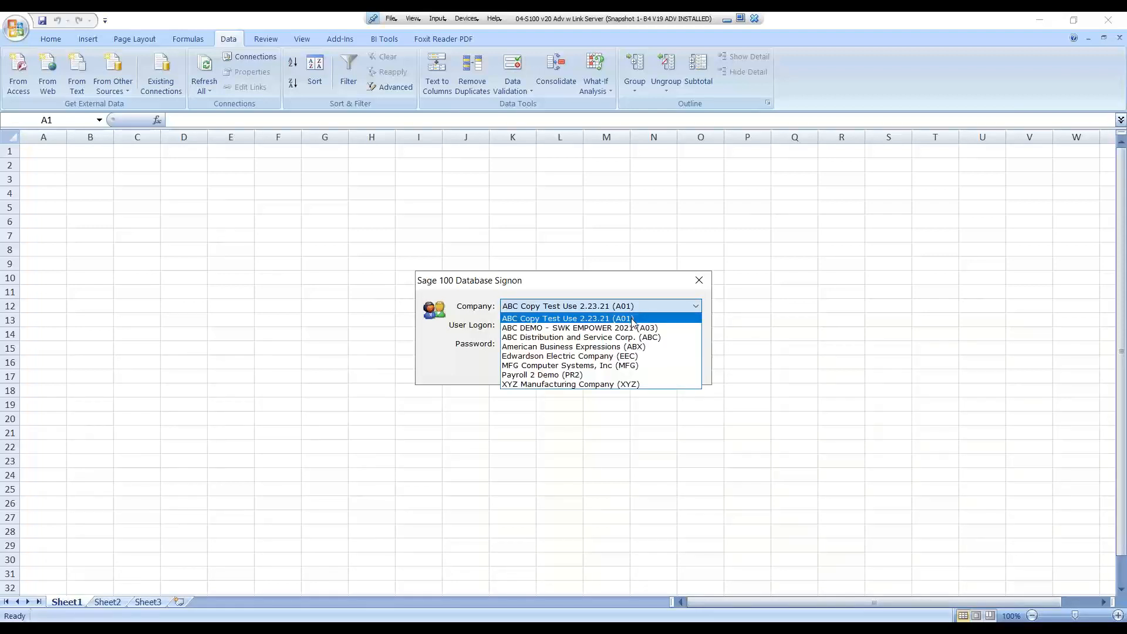
{"action": "left_click", "coordinate": [633, 328]}
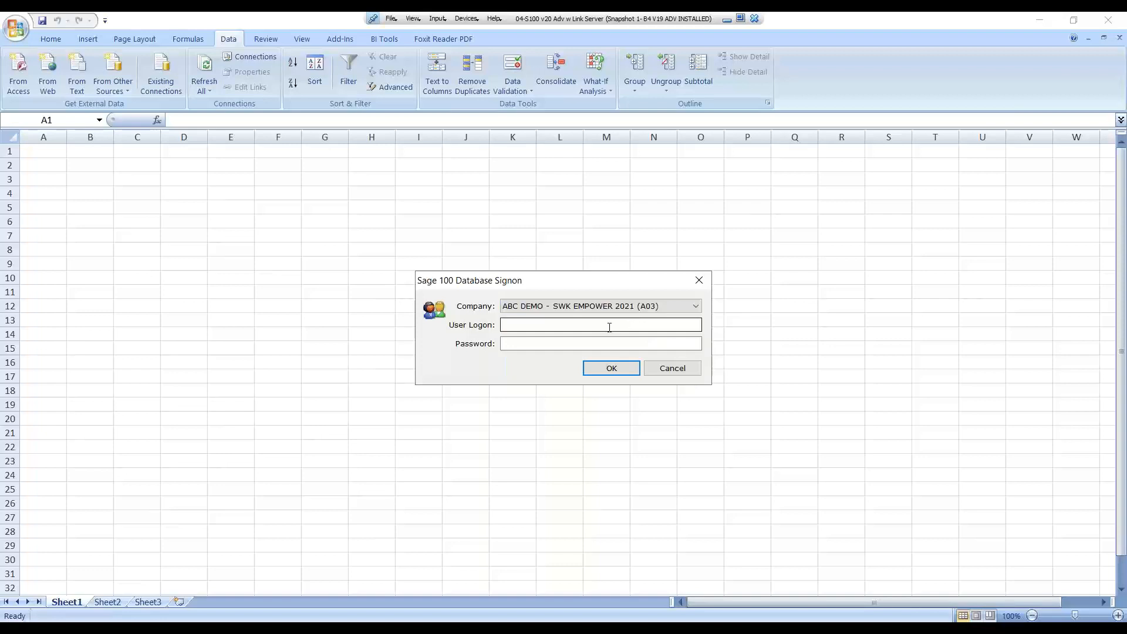
{"action": "left_click", "coordinate": [609, 328]}
{"action": "type", "text": "000"}
{"action": "left_click", "coordinate": [566, 347]}
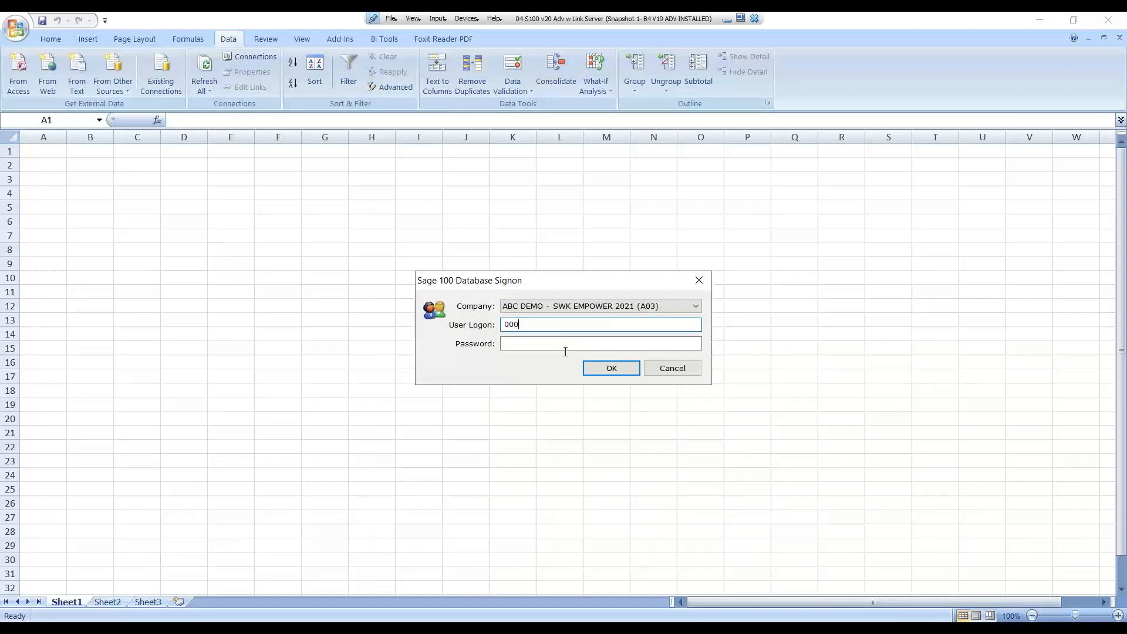
{"action": "type", "text": "••••••••"}
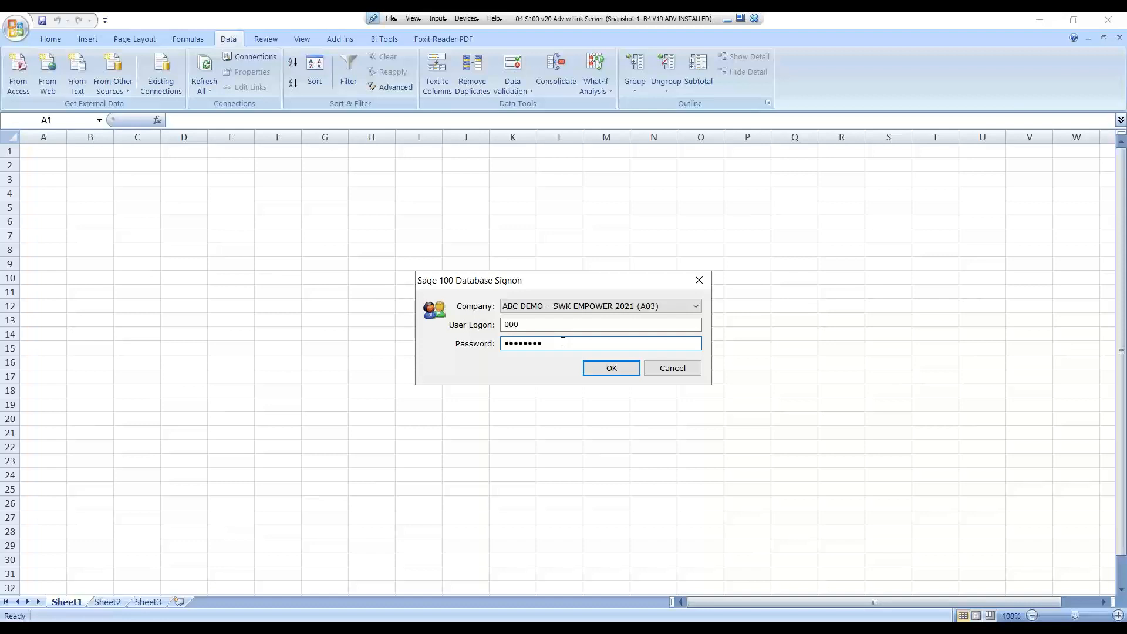
{"action": "left_click", "coordinate": [600, 372]}
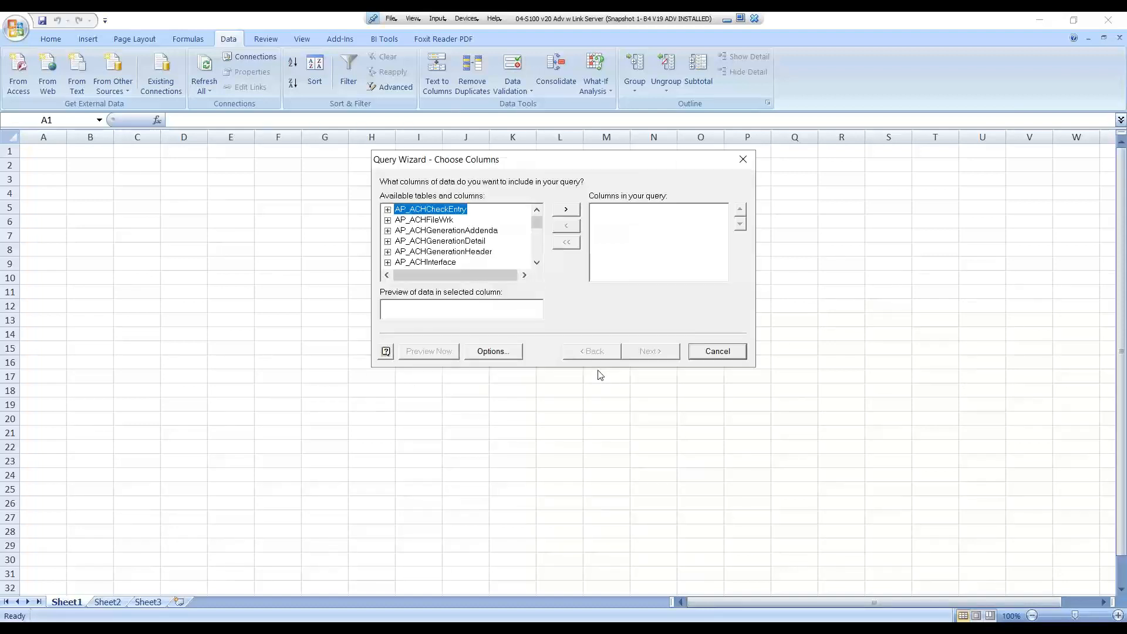
Include all columns of the AP_Vendor table in the query
{"action": "left_click", "coordinate": [537, 264]}
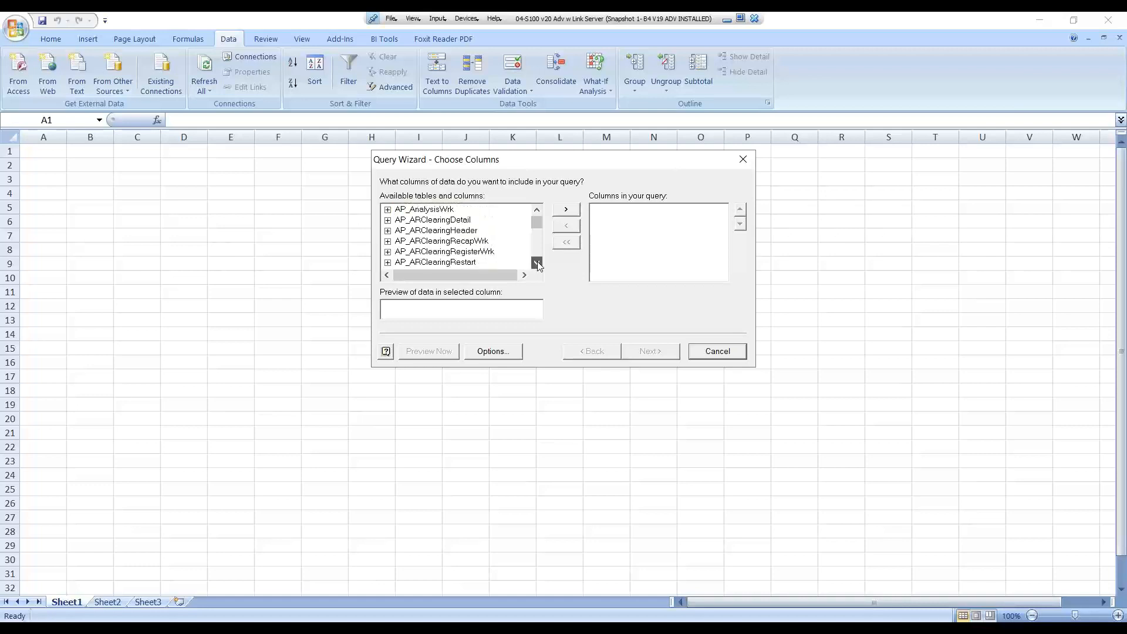
{"action": "left_click_drag", "start_coordinate": [537, 264], "coordinate": [537, 264]}
{"action": "left_click", "coordinate": [405, 243]}
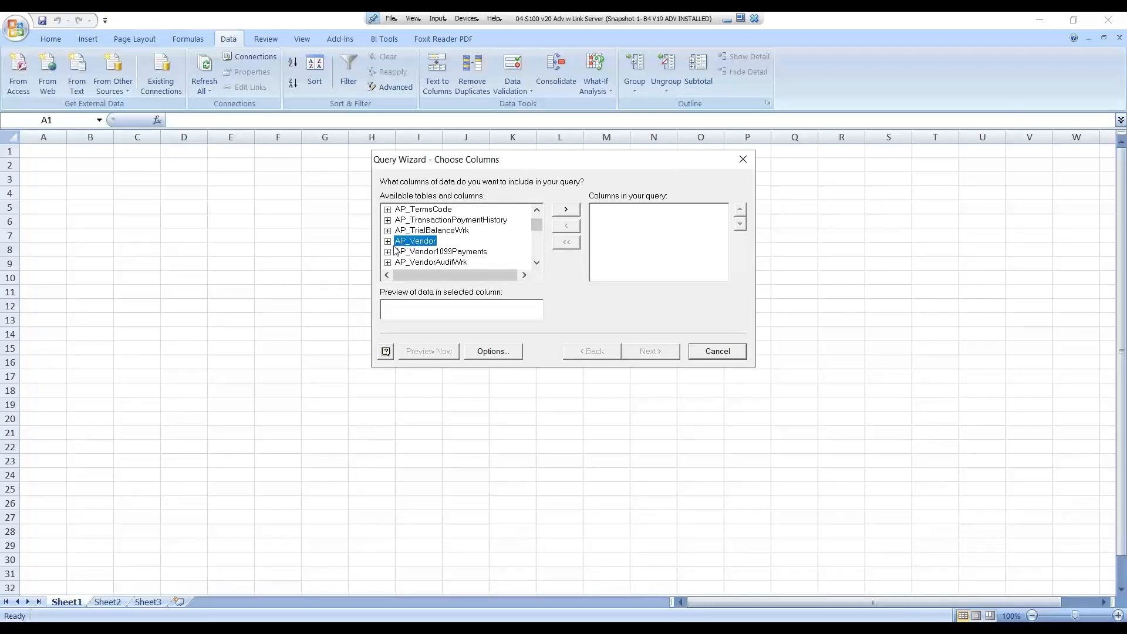
{"action": "left_click", "coordinate": [387, 241]}
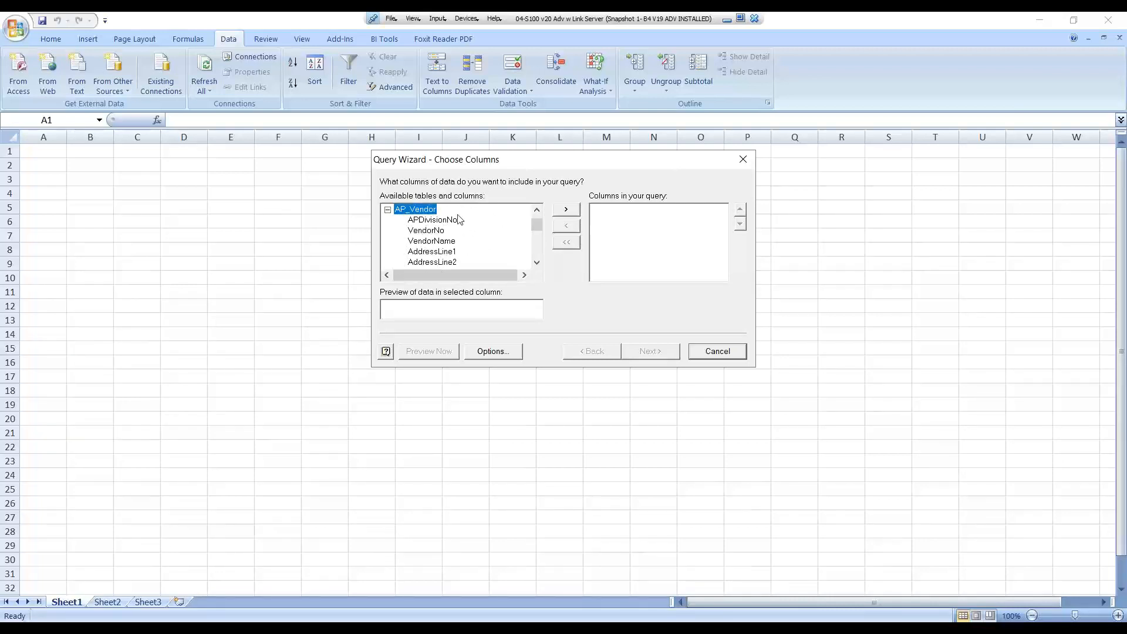
{"action": "left_click", "coordinate": [567, 210]}
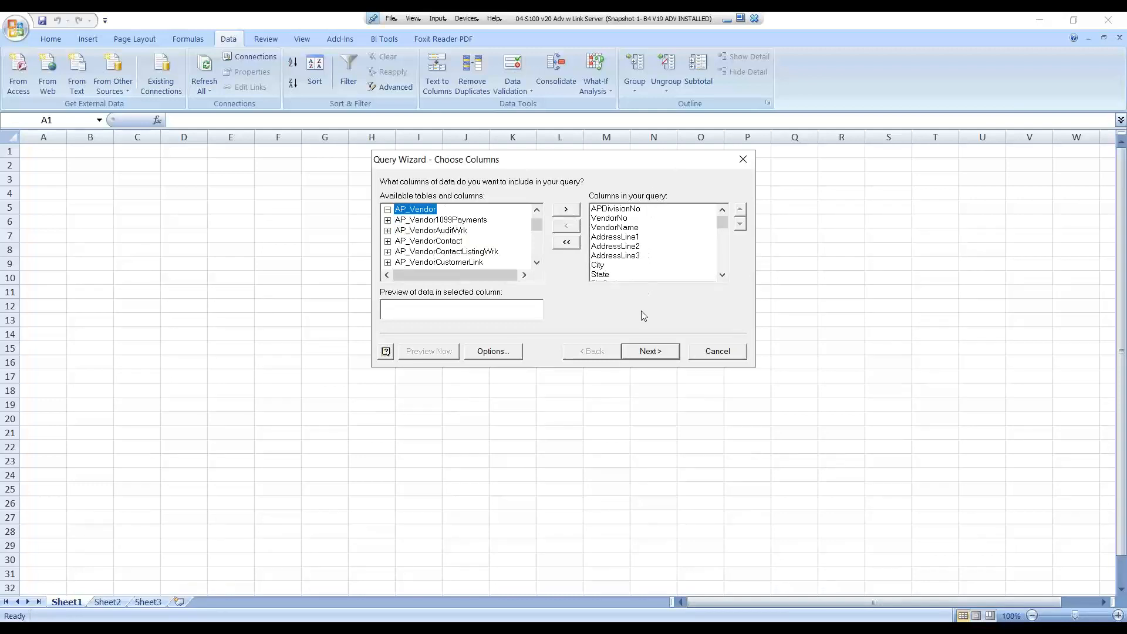
Finish the query without filters or sorting and return the data as a table to cell A1 of the existing worksheet
{"action": "left_click", "coordinate": [656, 352]}
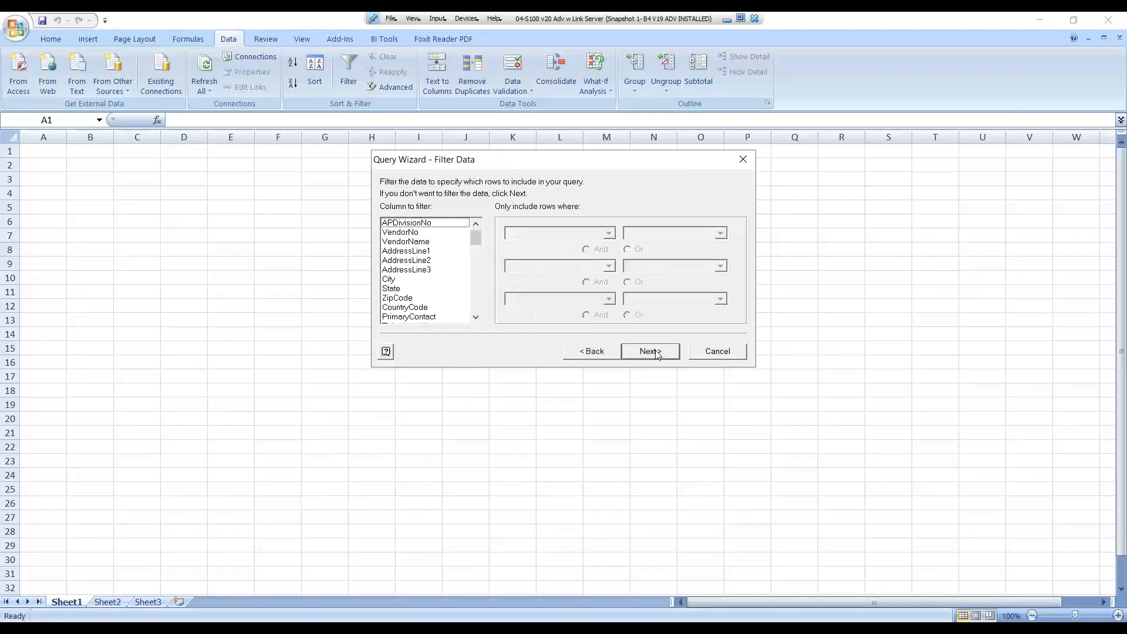
{"action": "left_click", "coordinate": [412, 254]}
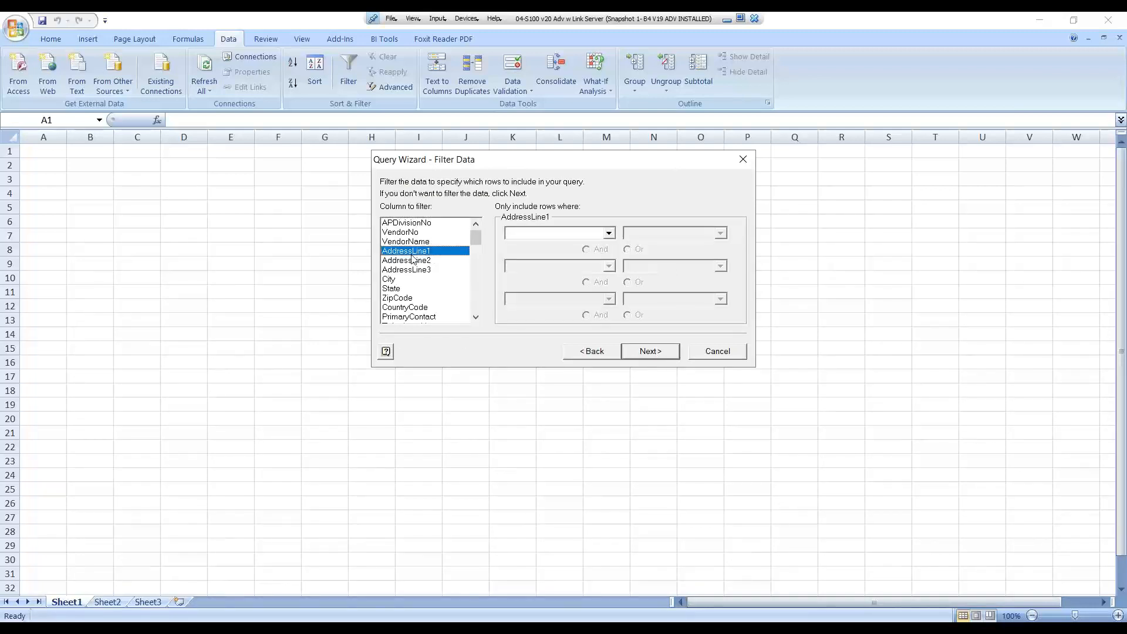
{"action": "left_click", "coordinate": [647, 352]}
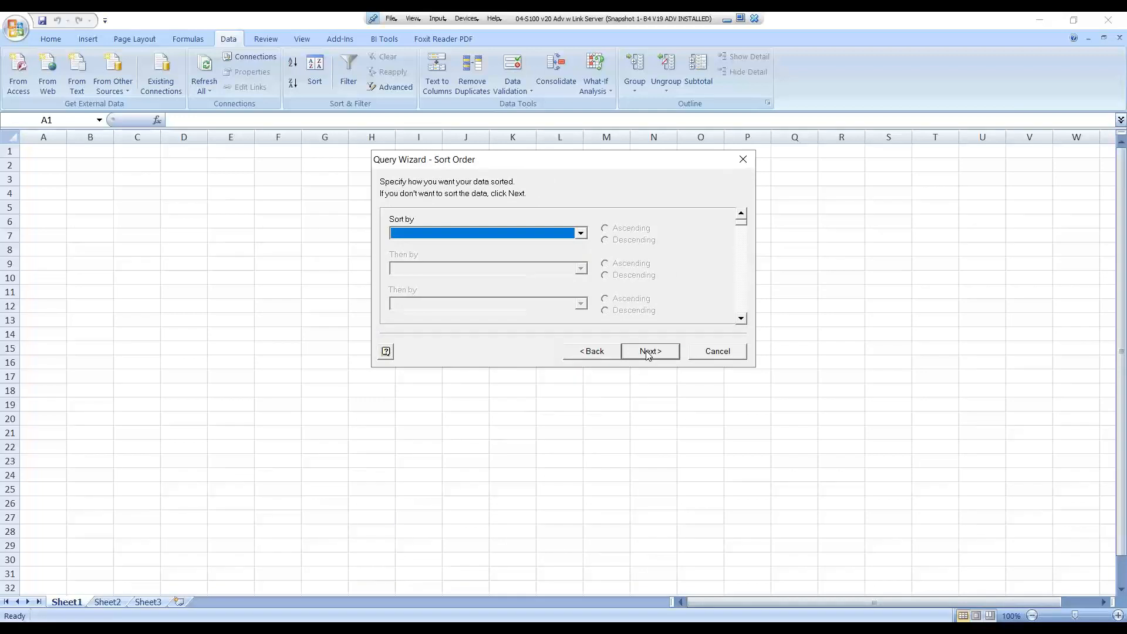
{"action": "left_click", "coordinate": [647, 353]}
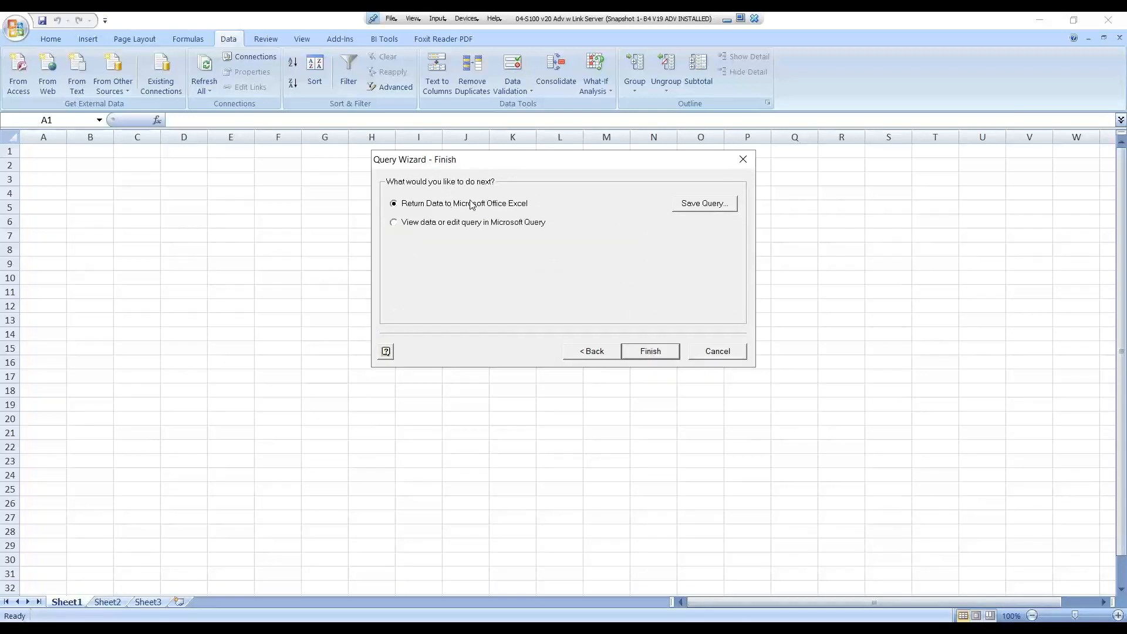
{"action": "left_click", "coordinate": [651, 351]}
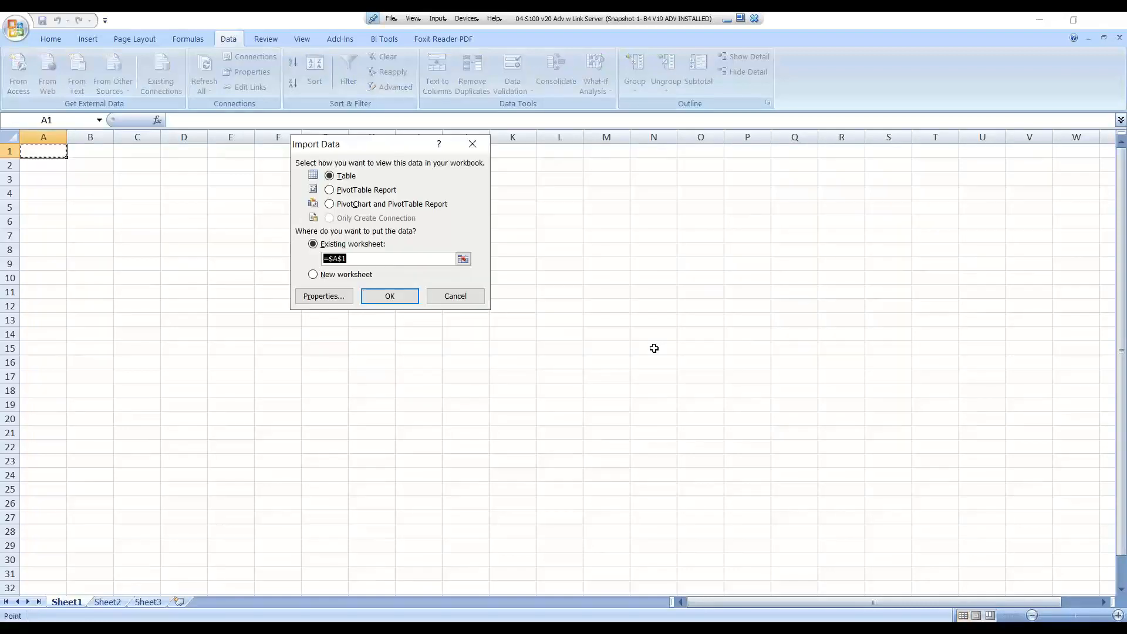
{"action": "left_click", "coordinate": [387, 296]}
Authenticate the data import for company ABC DEMO - SWK EMPOWER 2021 (A03) with the user logon and password
{"action": "left_click", "coordinate": [599, 306]}
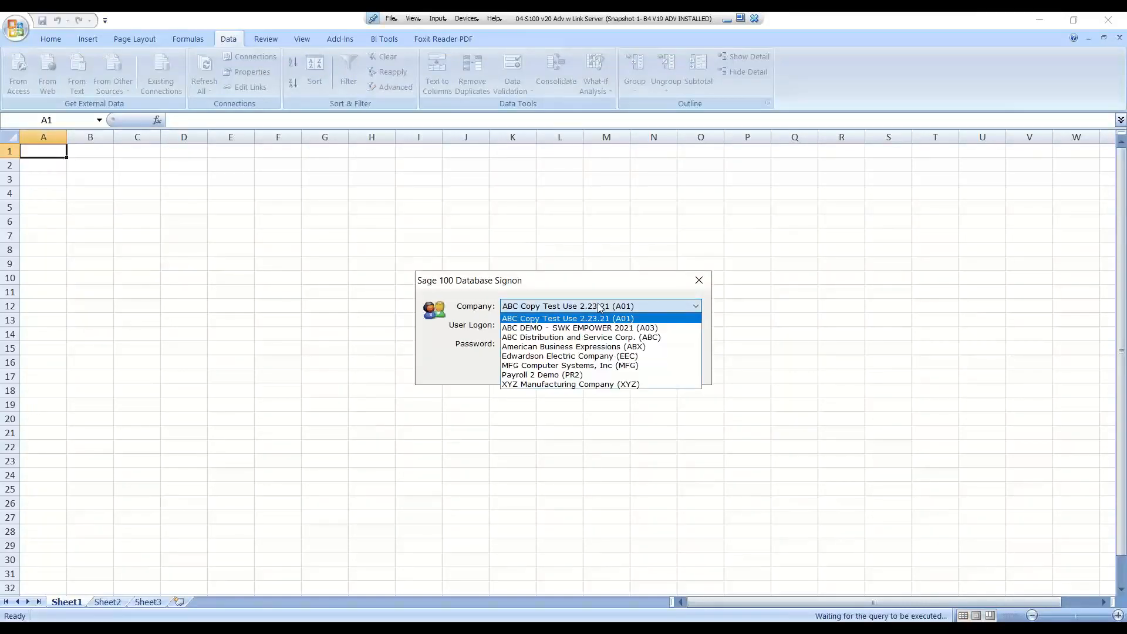
{"action": "left_click", "coordinate": [605, 328]}
{"action": "left_click", "coordinate": [528, 325]}
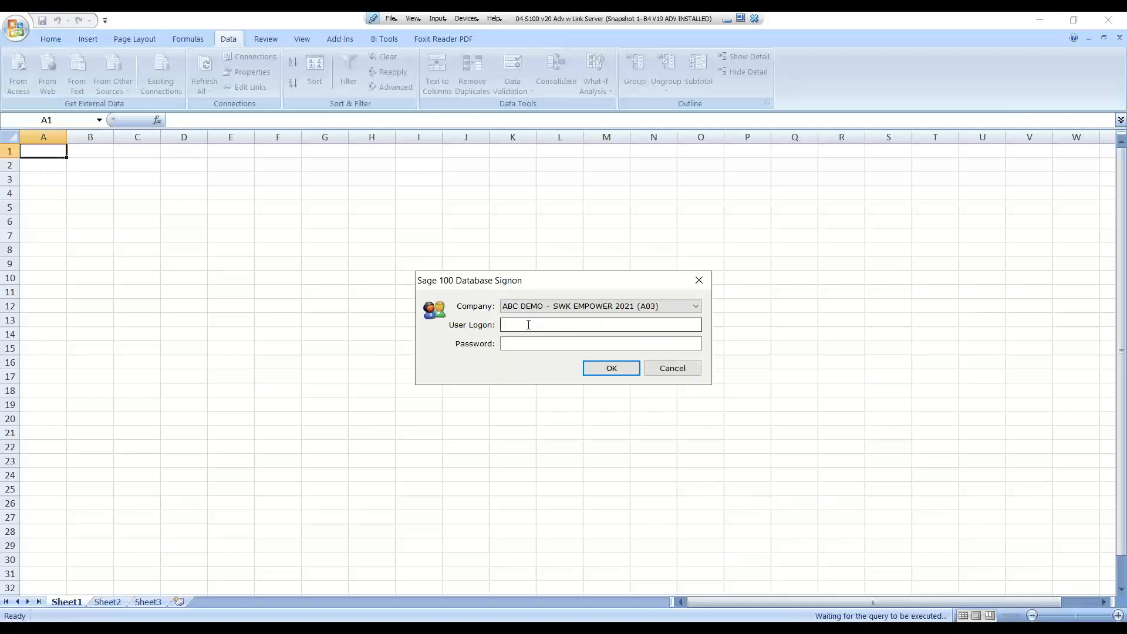
{"action": "type", "text": "000"}
{"action": "left_click", "coordinate": [520, 342]}
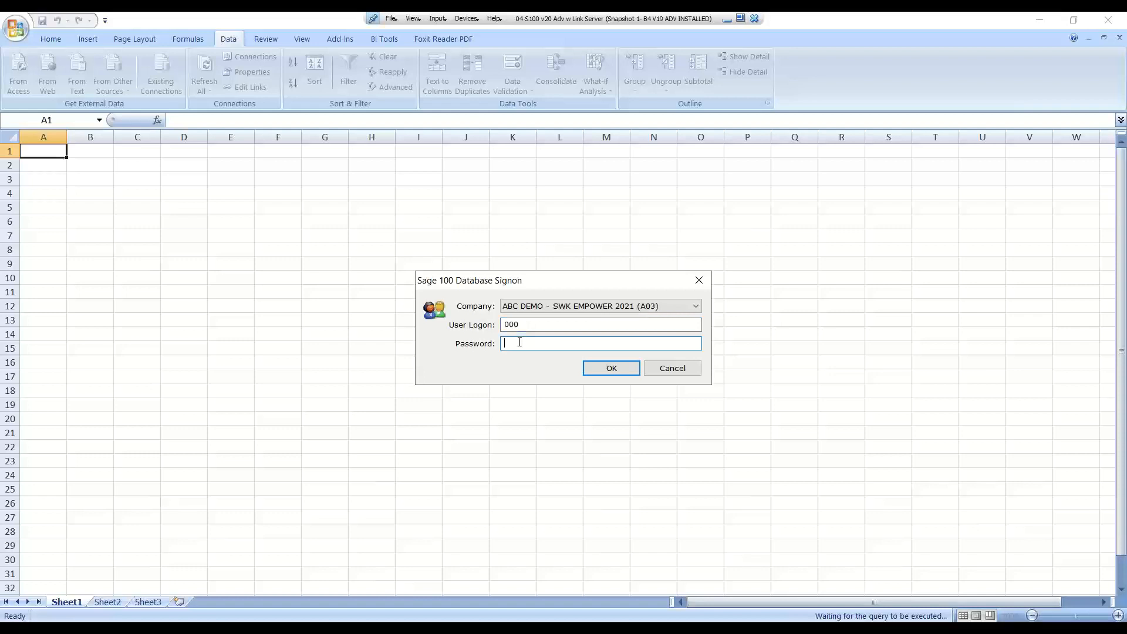
{"action": "type", "text": "*********"}
{"action": "left_click", "coordinate": [597, 367]}
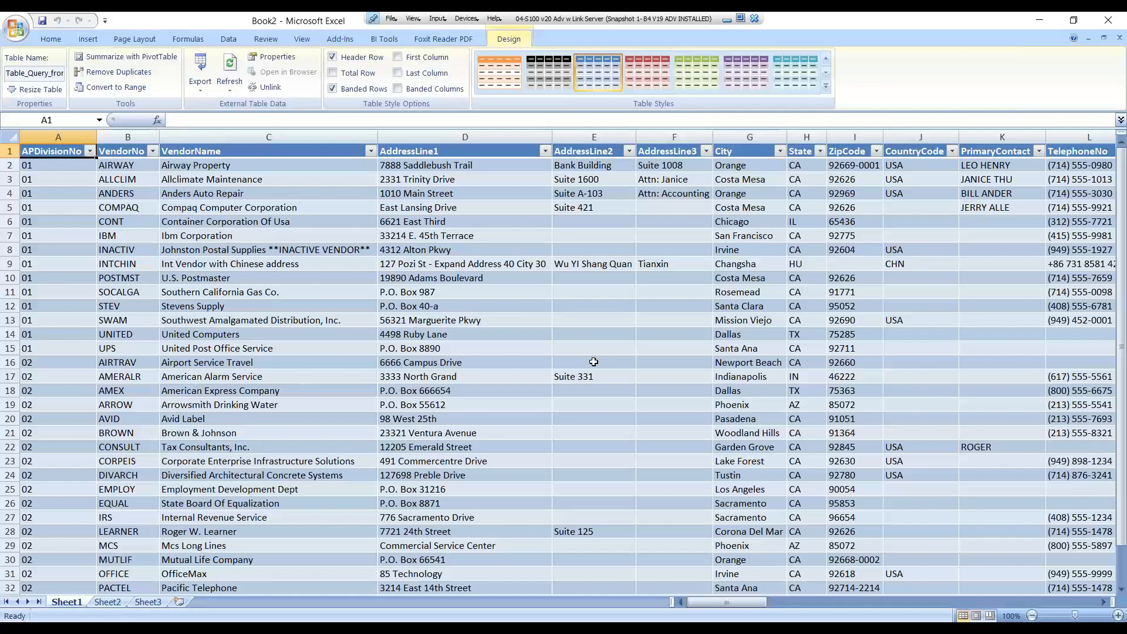
Close the vendor workbook without saving, and switch to Sage 100 to open Customer Maintenance in Accounts Receivable
{"action": "left_click", "coordinate": [1111, 22]}
{"action": "left_click", "coordinate": [563, 361]}
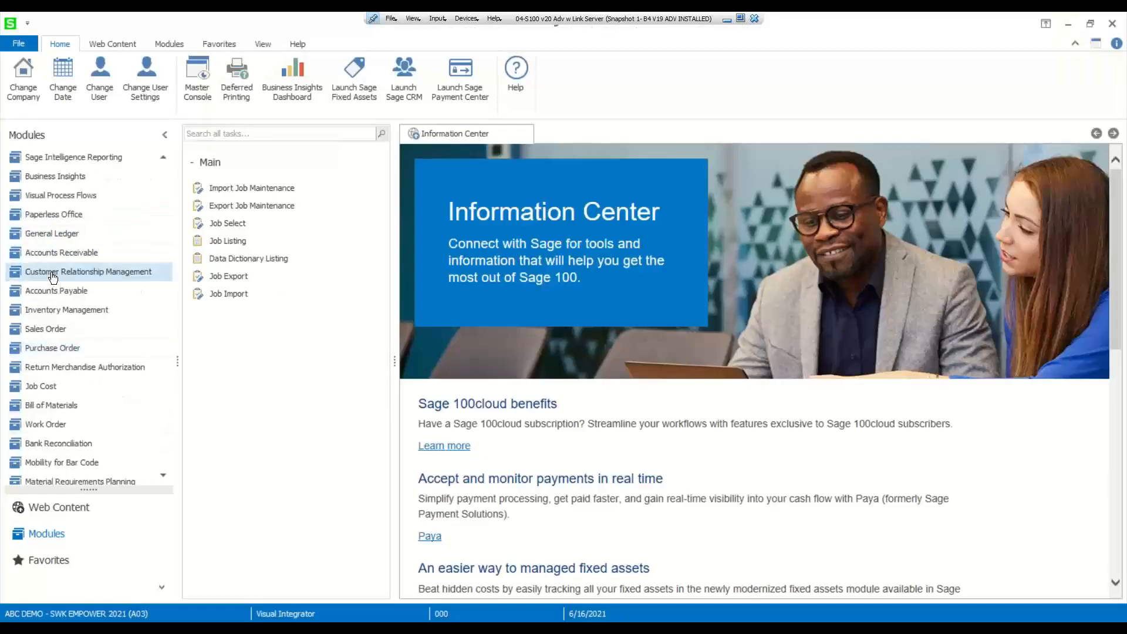
{"action": "scroll", "coordinate": [53, 276], "scroll_direction": "up", "scroll_amount": 2}
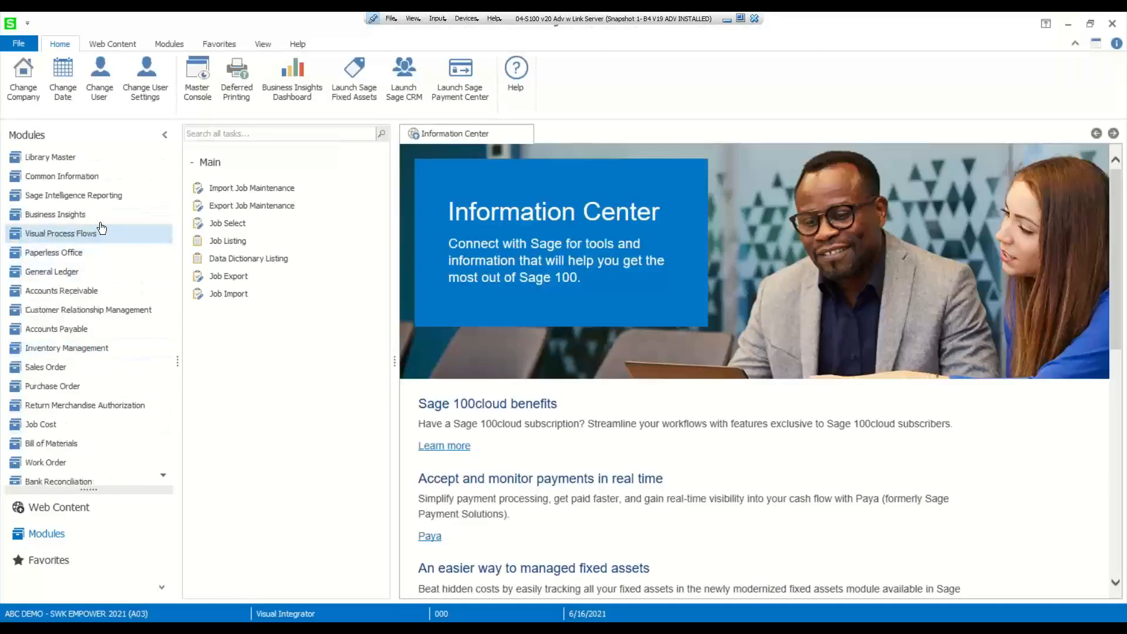
{"action": "left_click", "coordinate": [78, 292]}
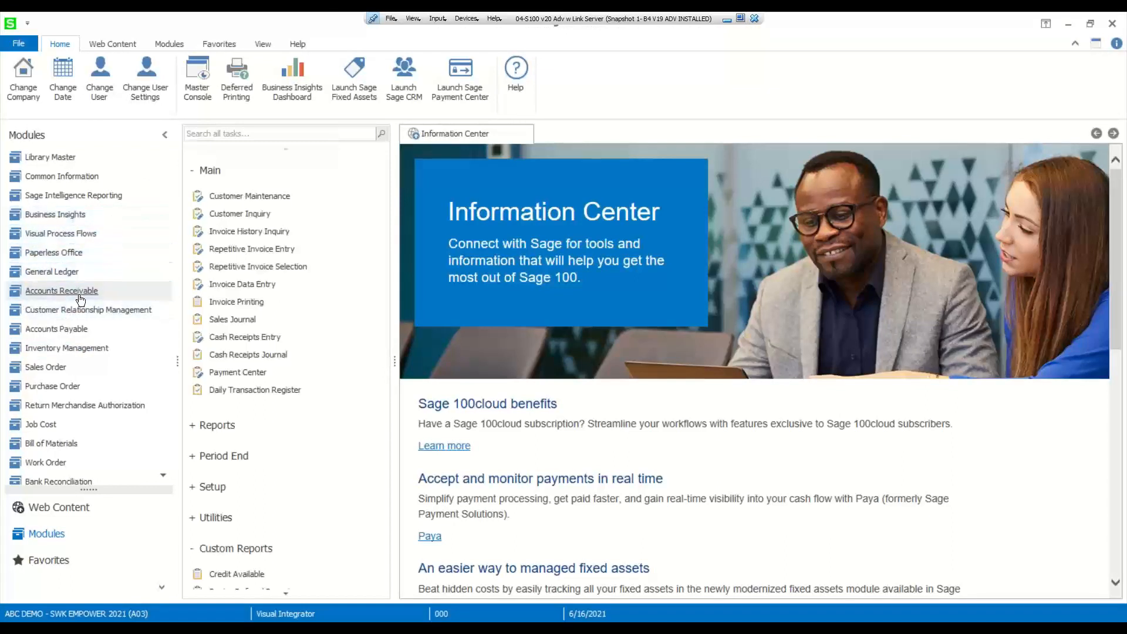
{"action": "left_click", "coordinate": [260, 197]}
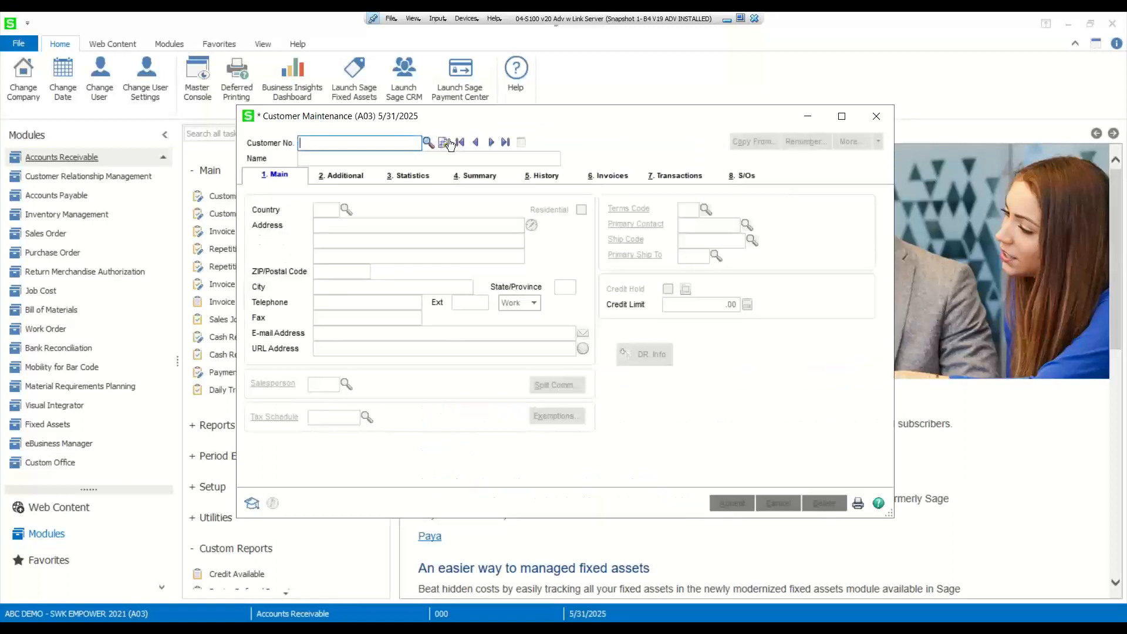
Load the American Business Futures customer record from the customer lookup and dismiss its invoicing policy memo
{"action": "left_click", "coordinate": [428, 142]}
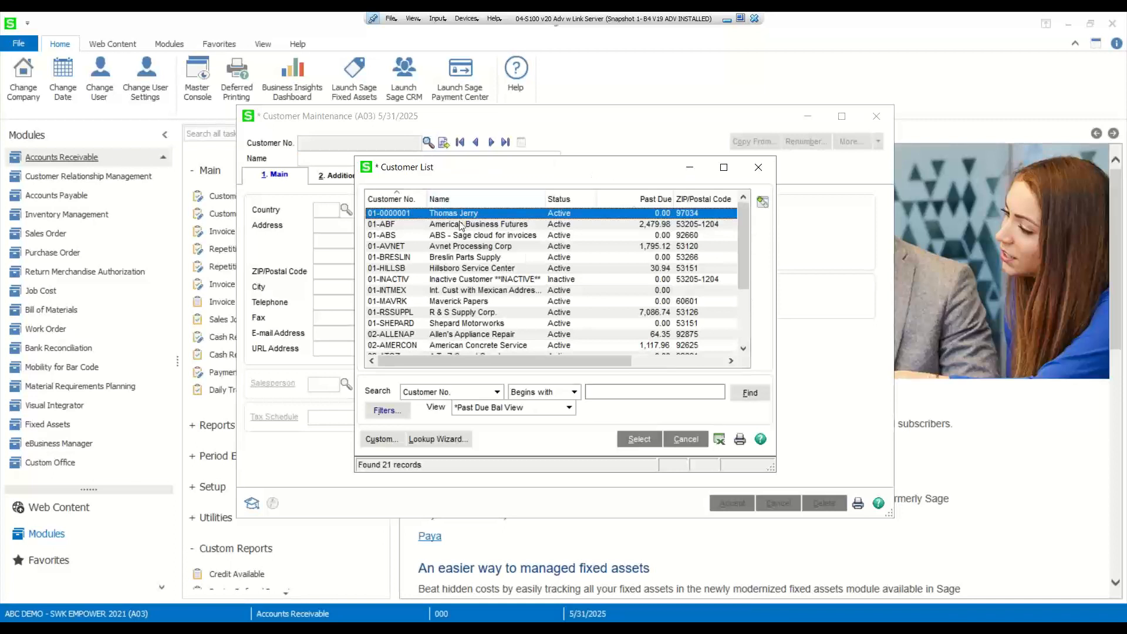
{"action": "double_click", "coordinate": [461, 226]}
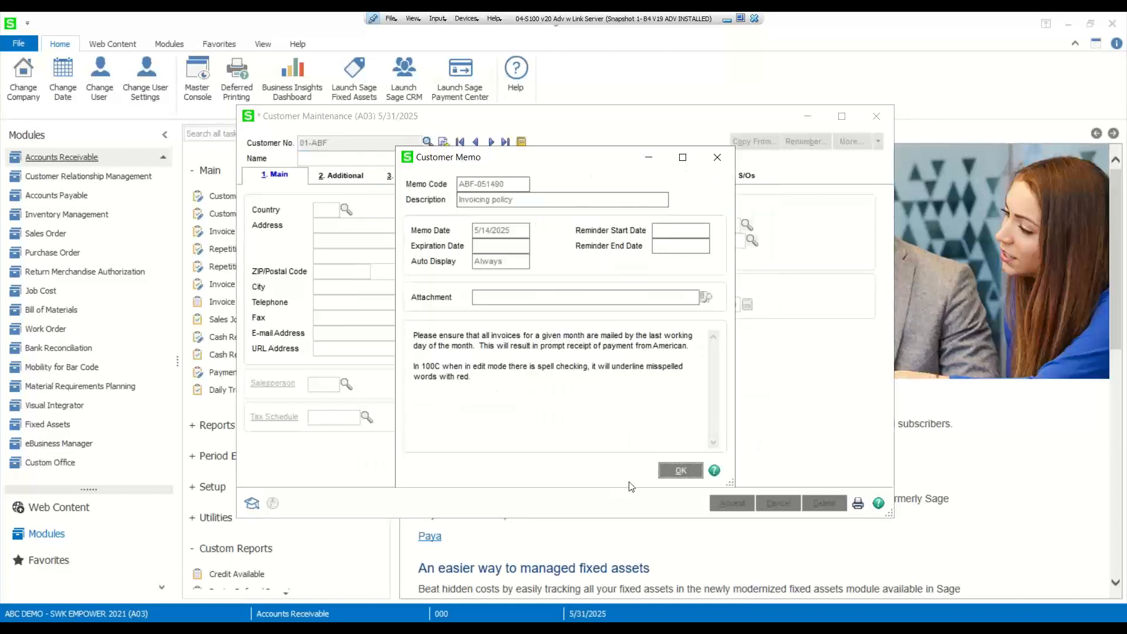
{"action": "left_click", "coordinate": [676, 471]}
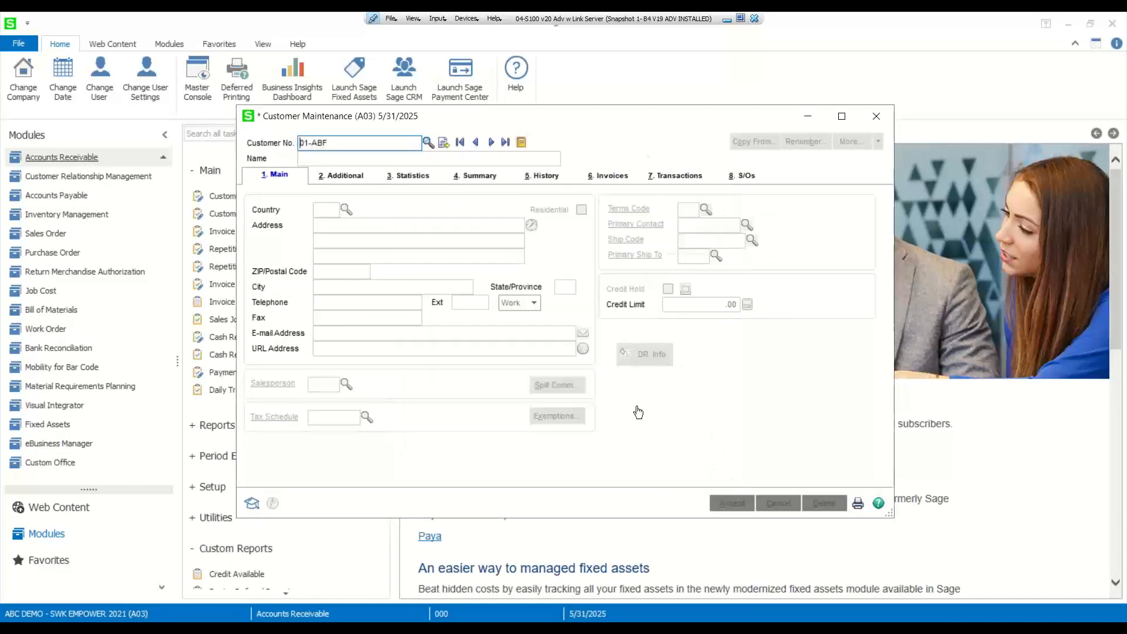
Try to export the customer's 2025 sales history grid to Excel
{"action": "left_click", "coordinate": [543, 179]}
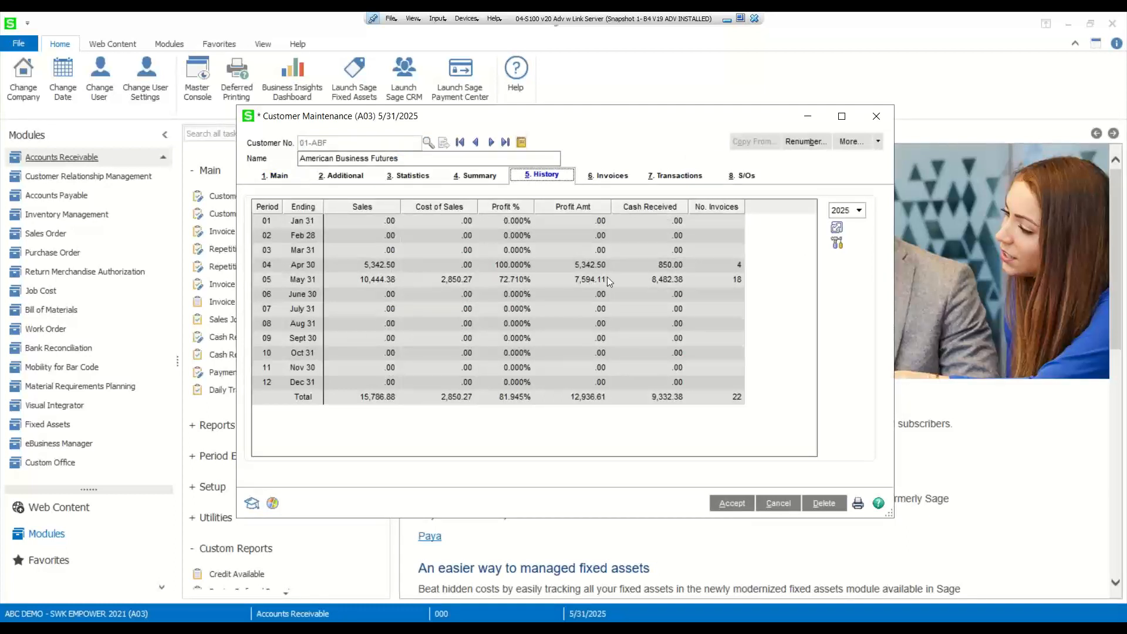
{"action": "right_click", "coordinate": [362, 243]}
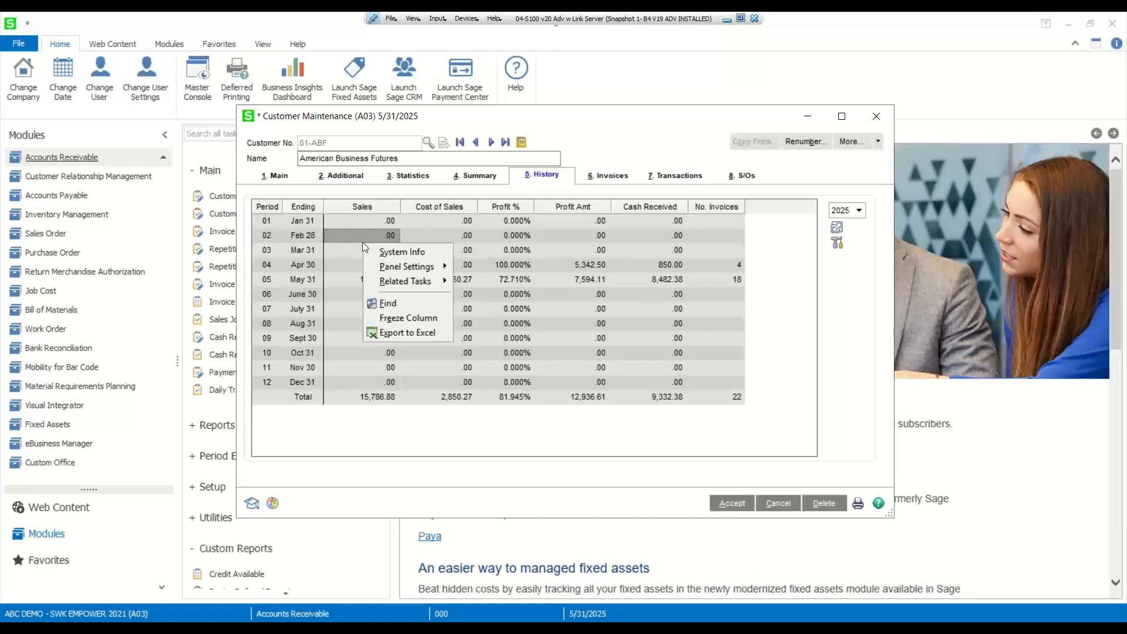
{"action": "left_click", "coordinate": [403, 333]}
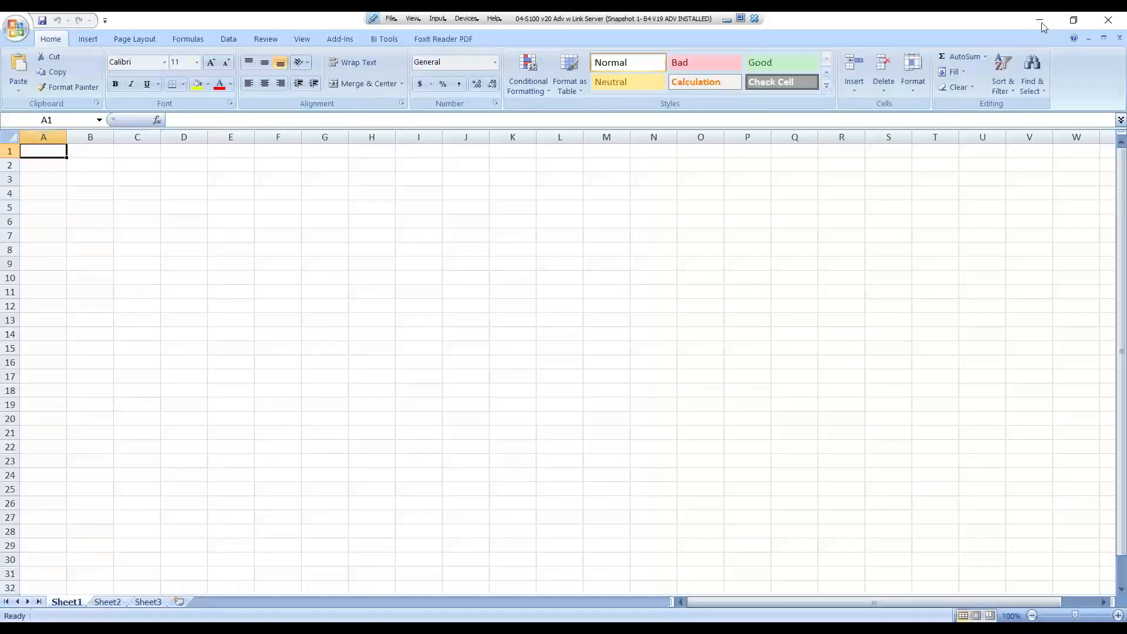
{"action": "left_click", "coordinate": [1037, 19]}
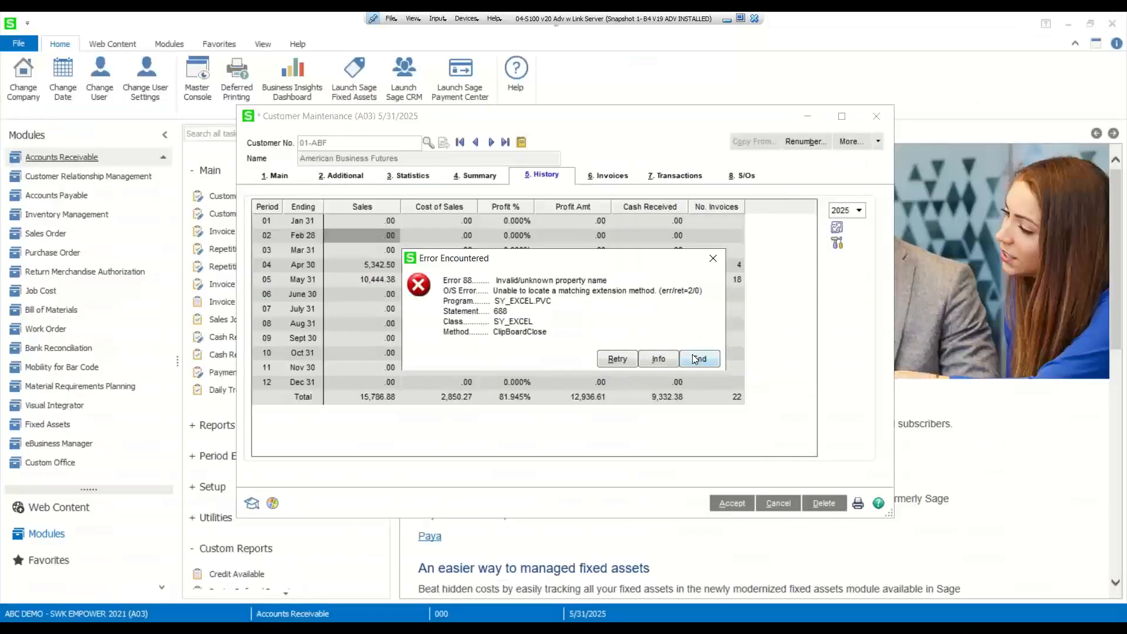
{"action": "left_click", "coordinate": [700, 360]}
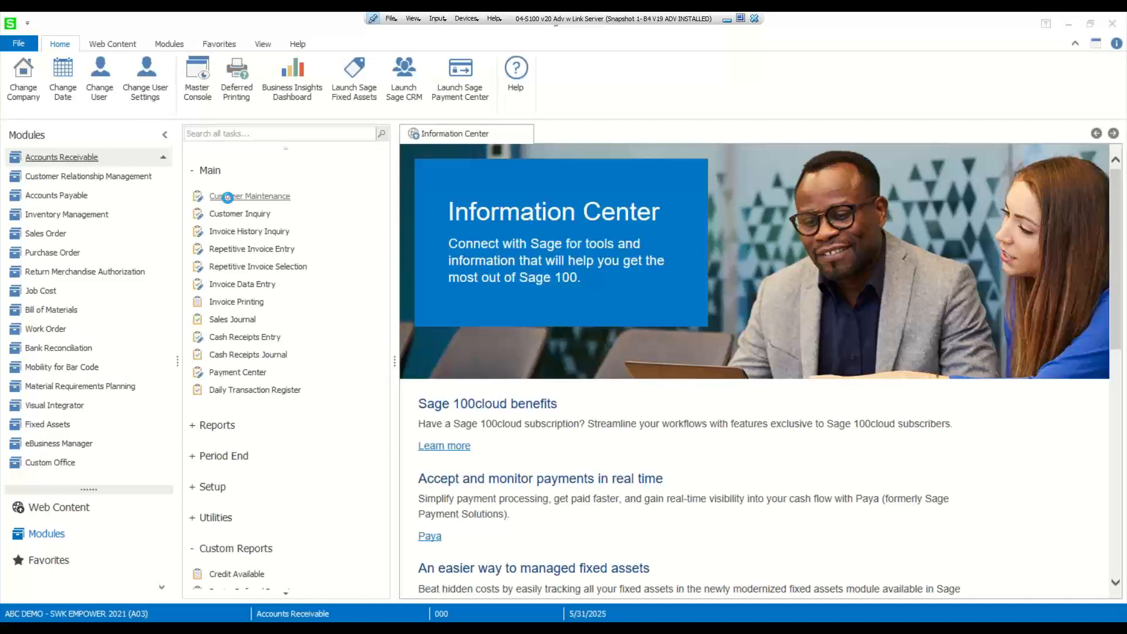
Reopen the American Business Futures record in Customer Maintenance and display its invoices
{"action": "left_click", "coordinate": [229, 199]}
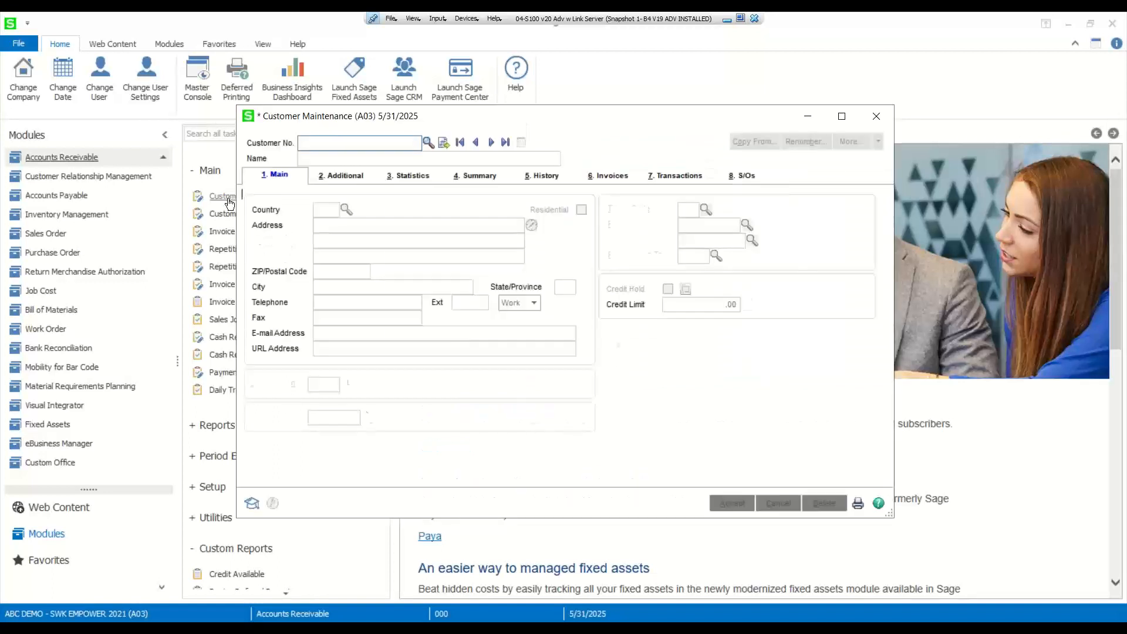
{"action": "left_click", "coordinate": [428, 142]}
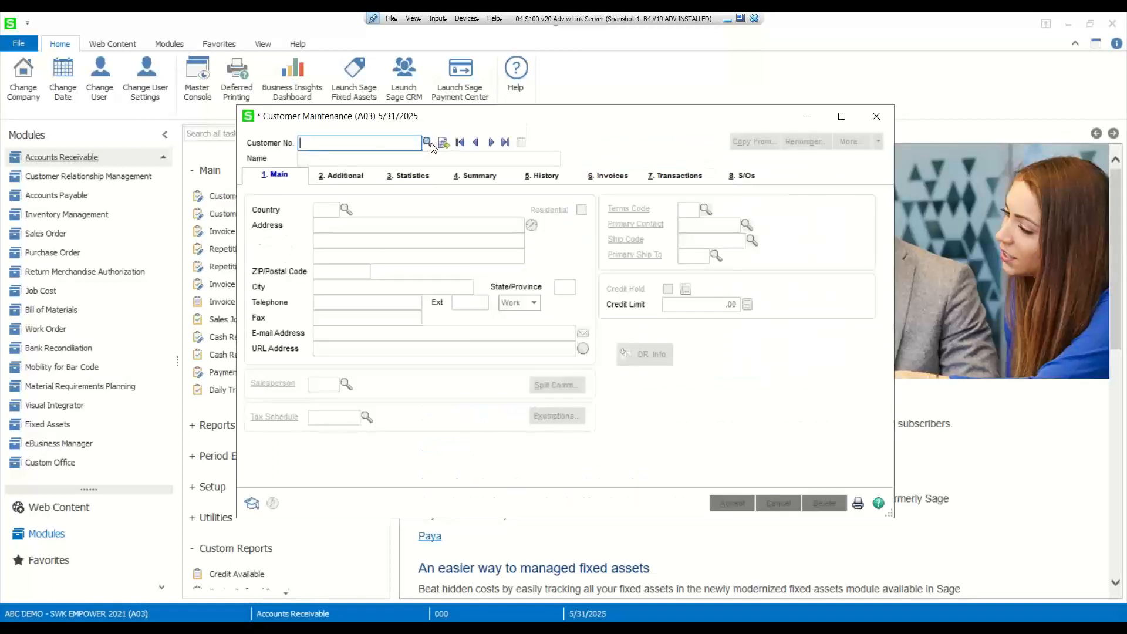
{"action": "left_click", "coordinate": [391, 225]}
{"action": "double_click", "coordinate": [391, 225]}
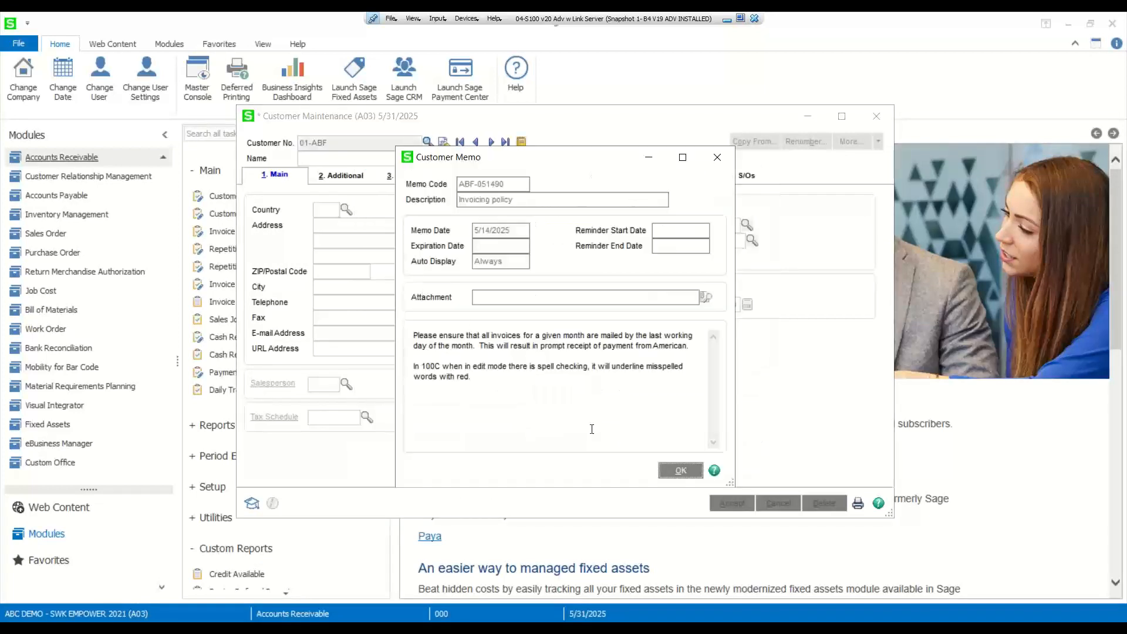
{"action": "left_click", "coordinate": [680, 470]}
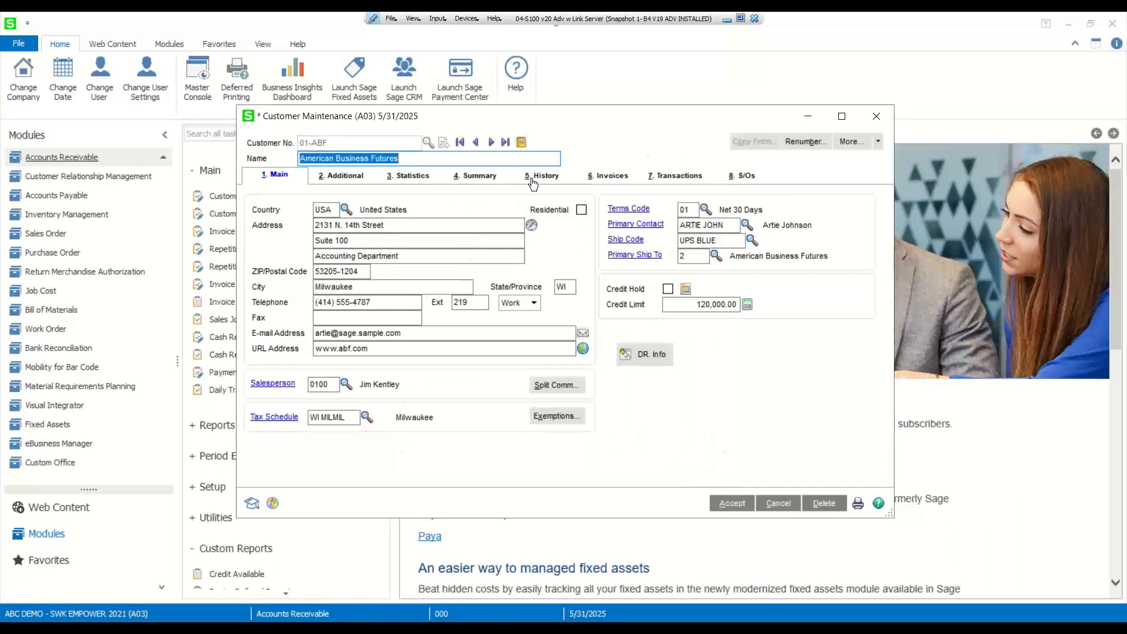
{"action": "left_click", "coordinate": [605, 176]}
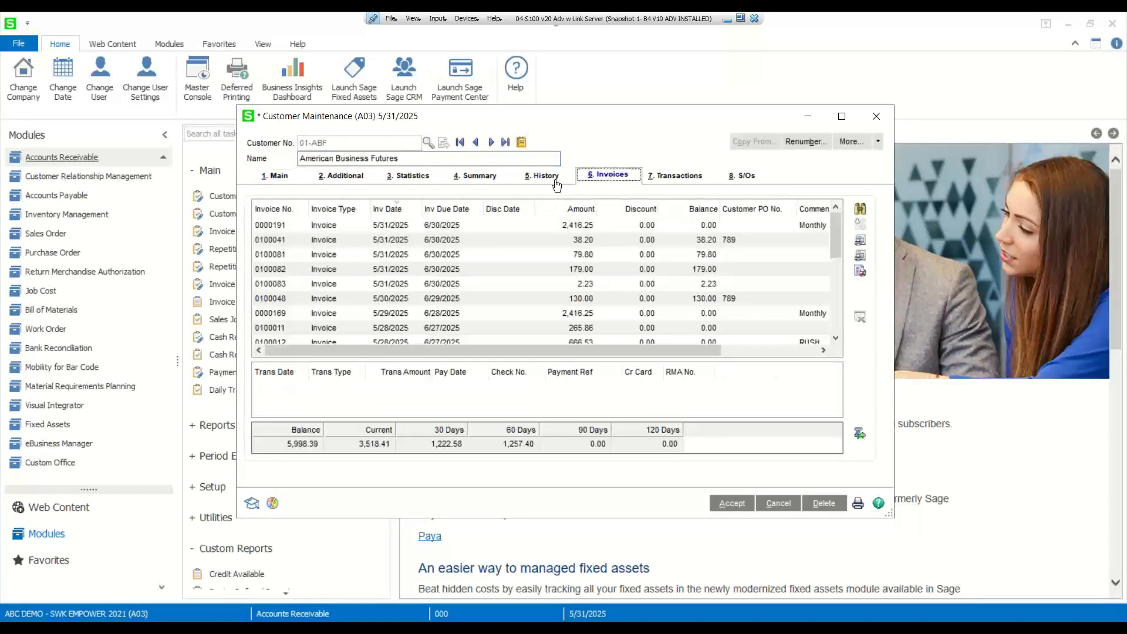
Display the American Business Futures customer's 2025 sales history and export the grid to Excel
{"action": "left_click", "coordinate": [545, 175]}
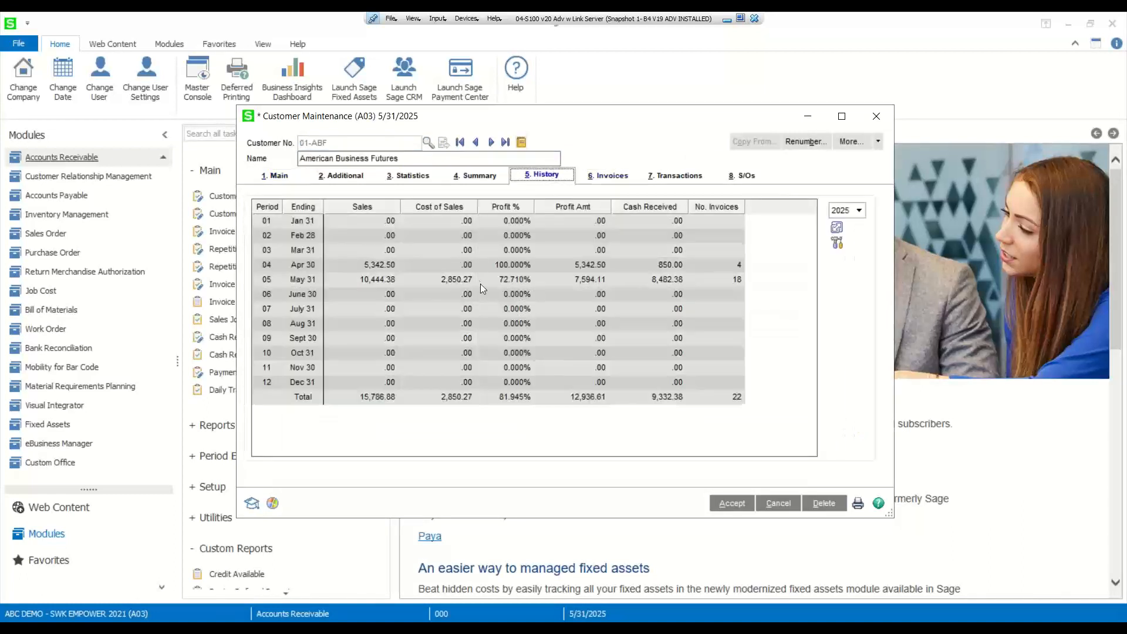
{"action": "right_click", "coordinate": [424, 239]}
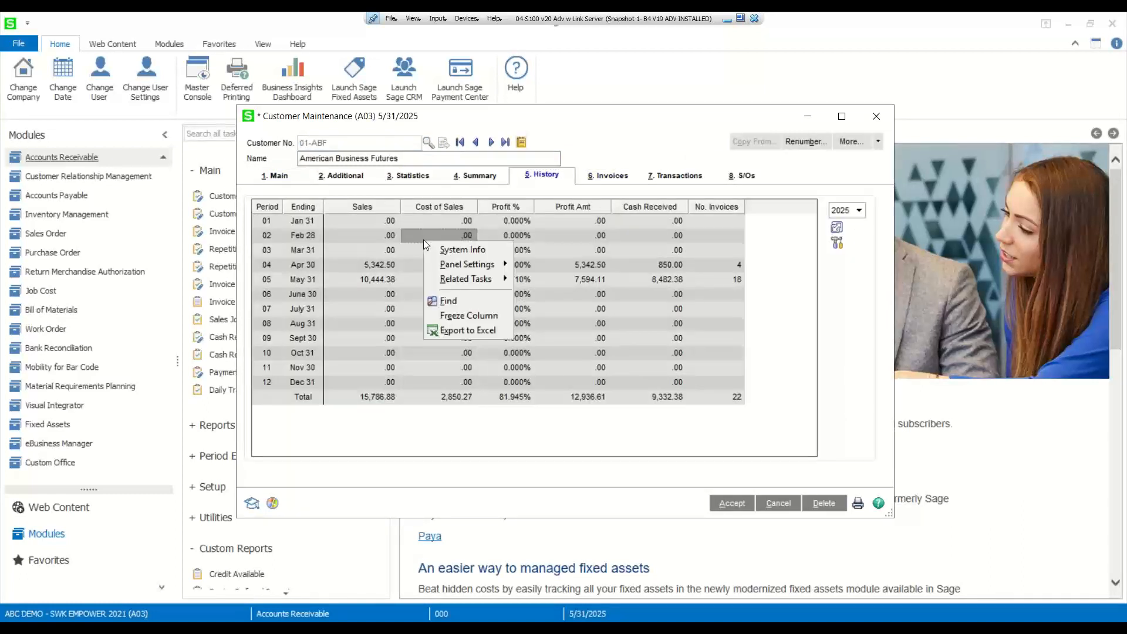
{"action": "left_click", "coordinate": [460, 331]}
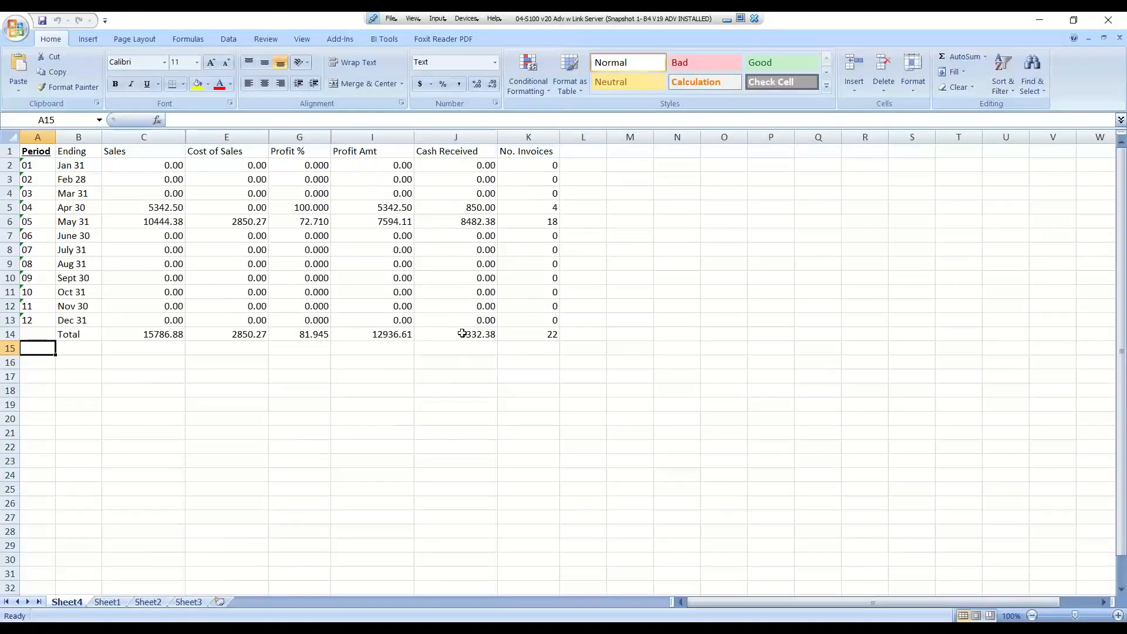
Close the exported sales history workbook without saving, and close Customer Maintenance
{"action": "left_click", "coordinate": [1106, 26]}
{"action": "left_click", "coordinate": [564, 360]}
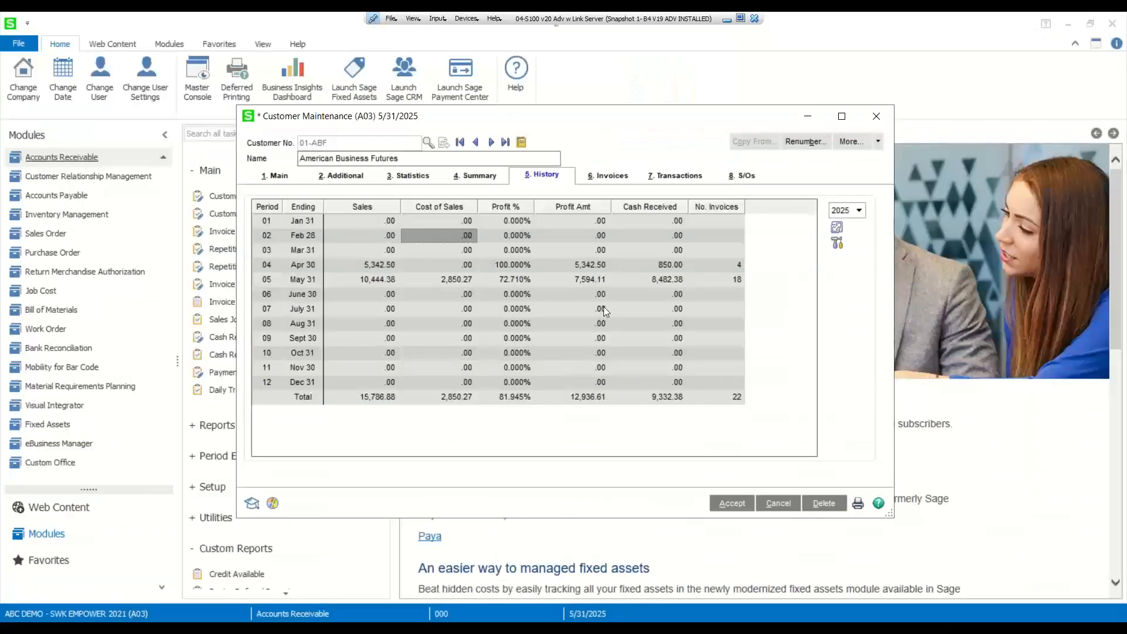
{"action": "left_click", "coordinate": [876, 117]}
{"action": "left_click", "coordinate": [877, 119]}
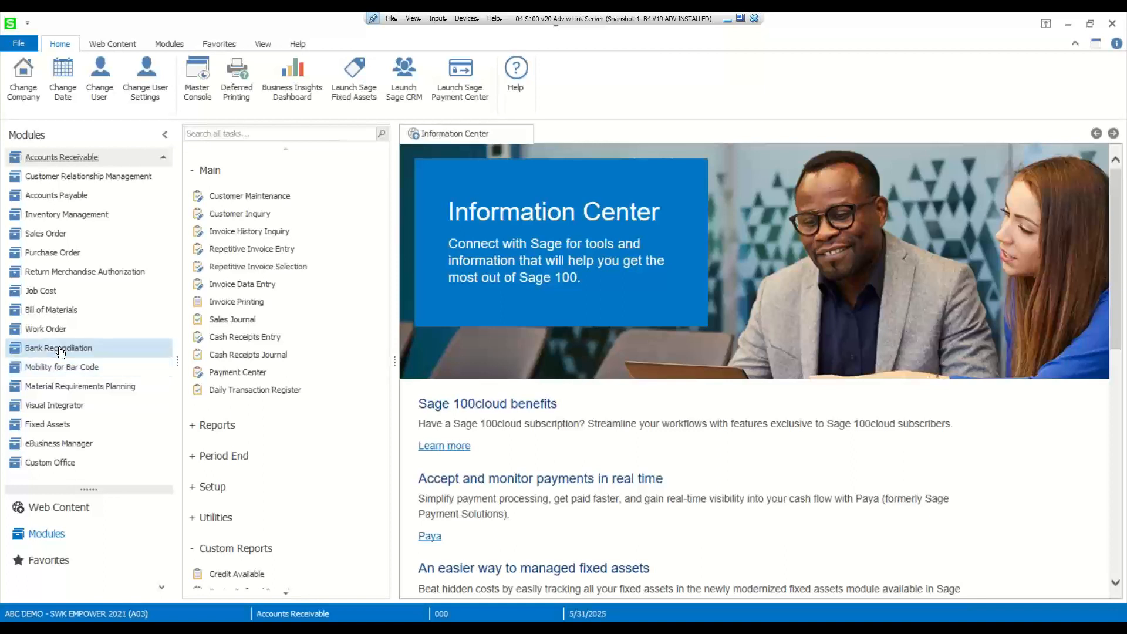
Switch to the Purchase Order module and open Purchase Order Entry from its main tasks
{"action": "left_click", "coordinate": [41, 252]}
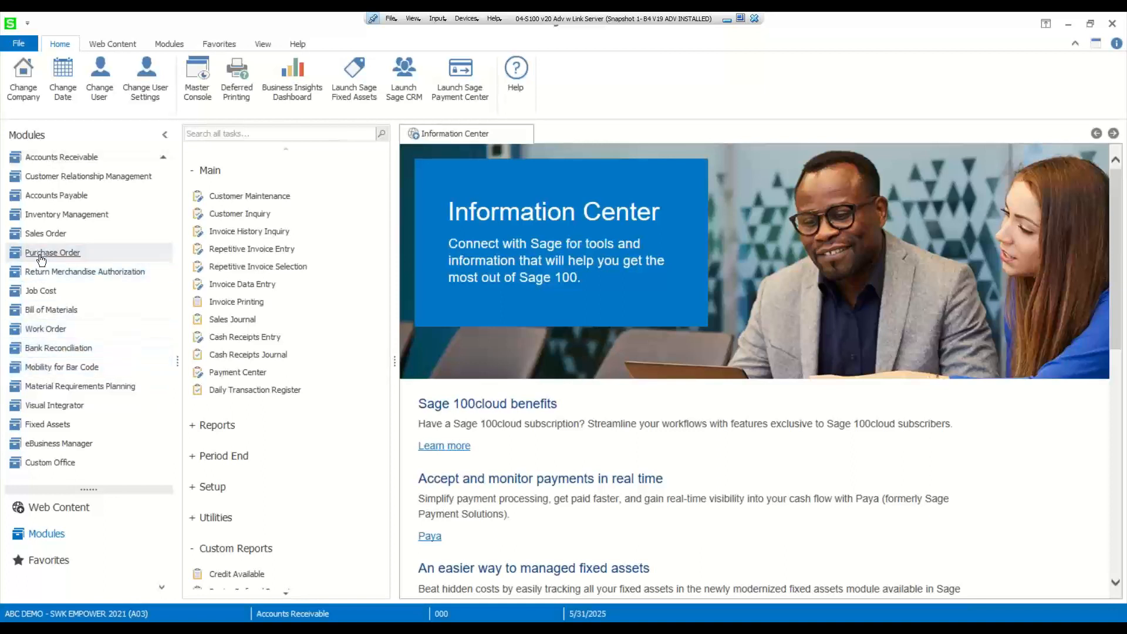
{"action": "left_click", "coordinate": [203, 170]}
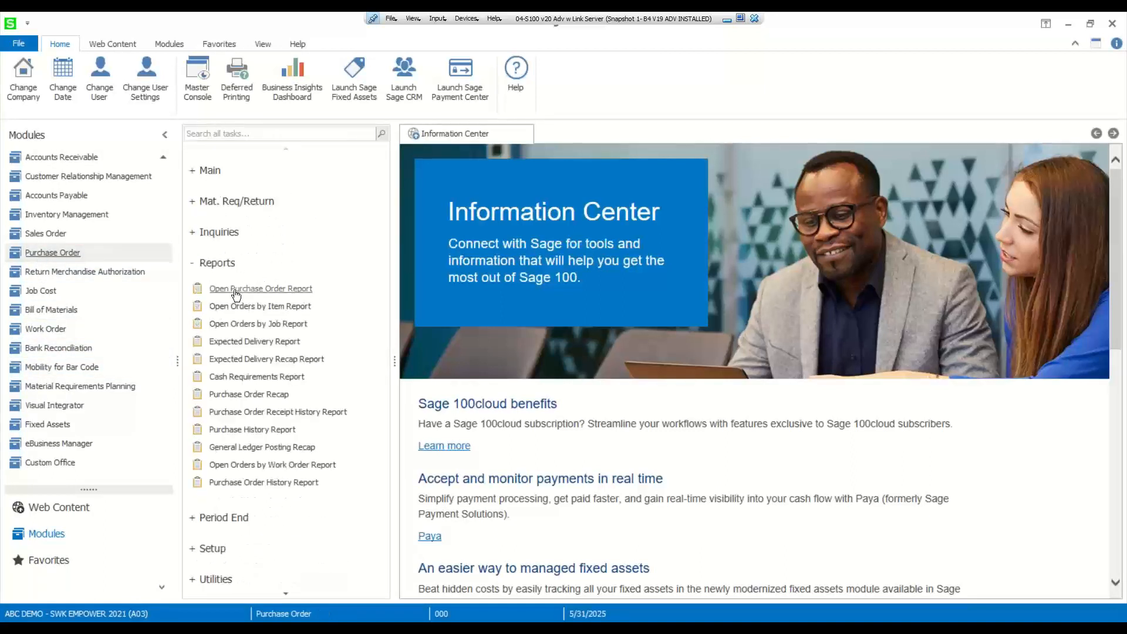
{"action": "left_click", "coordinate": [211, 172]}
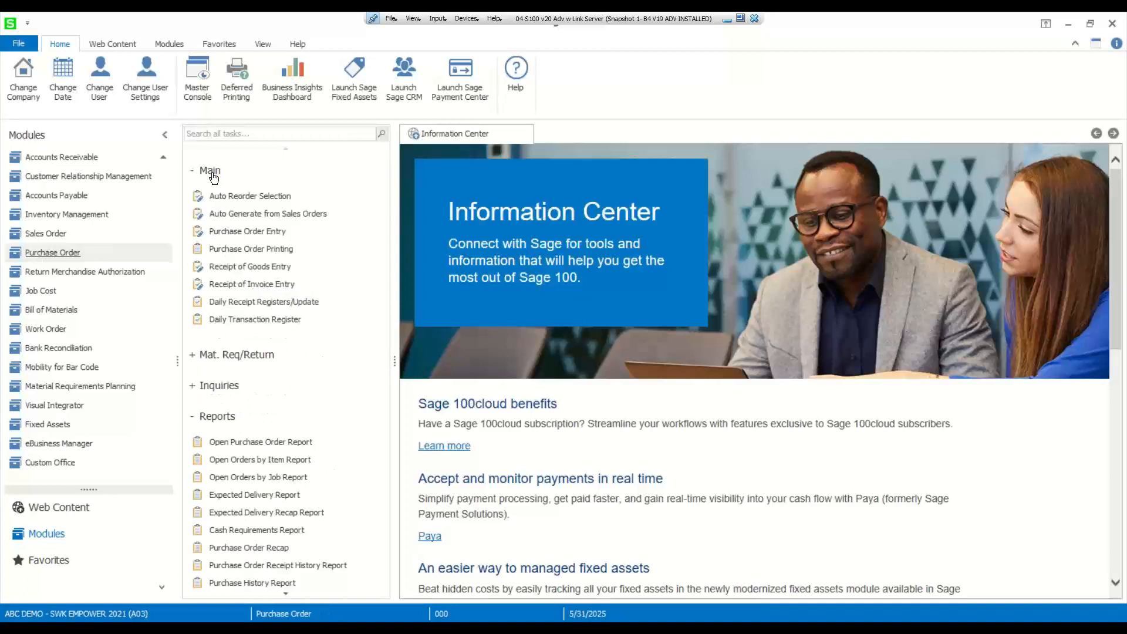
{"action": "left_click", "coordinate": [250, 231]}
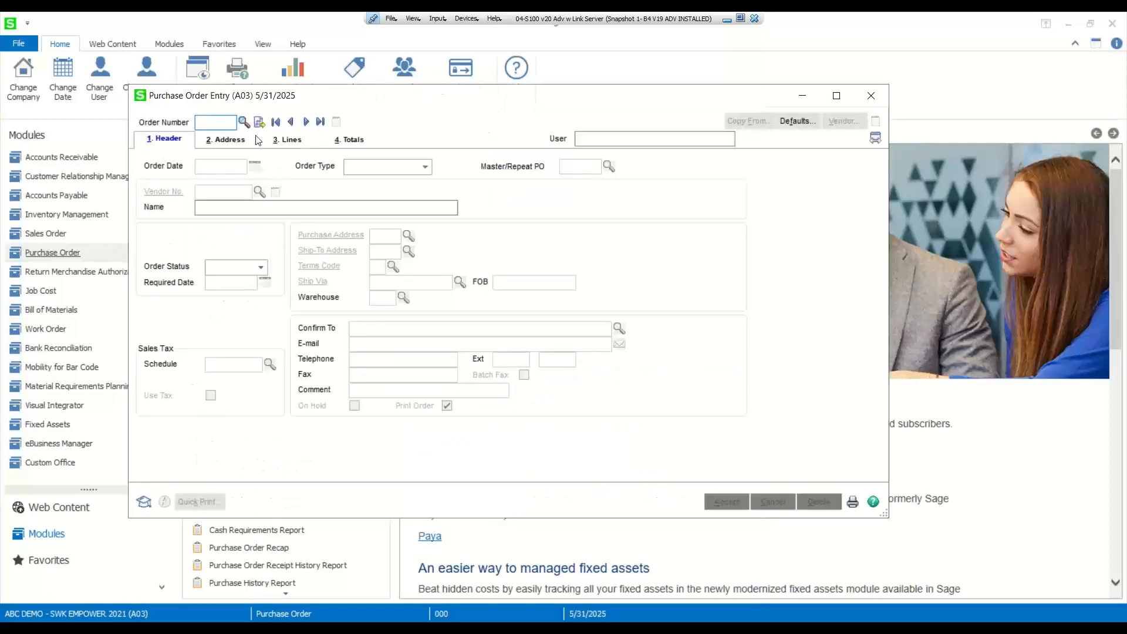
Load an existing purchase order from the end of the Purchase Order List lookup
{"action": "left_click", "coordinate": [244, 123]}
{"action": "scroll", "coordinate": [388, 358], "scroll_direction": "down", "scroll_amount": 10}
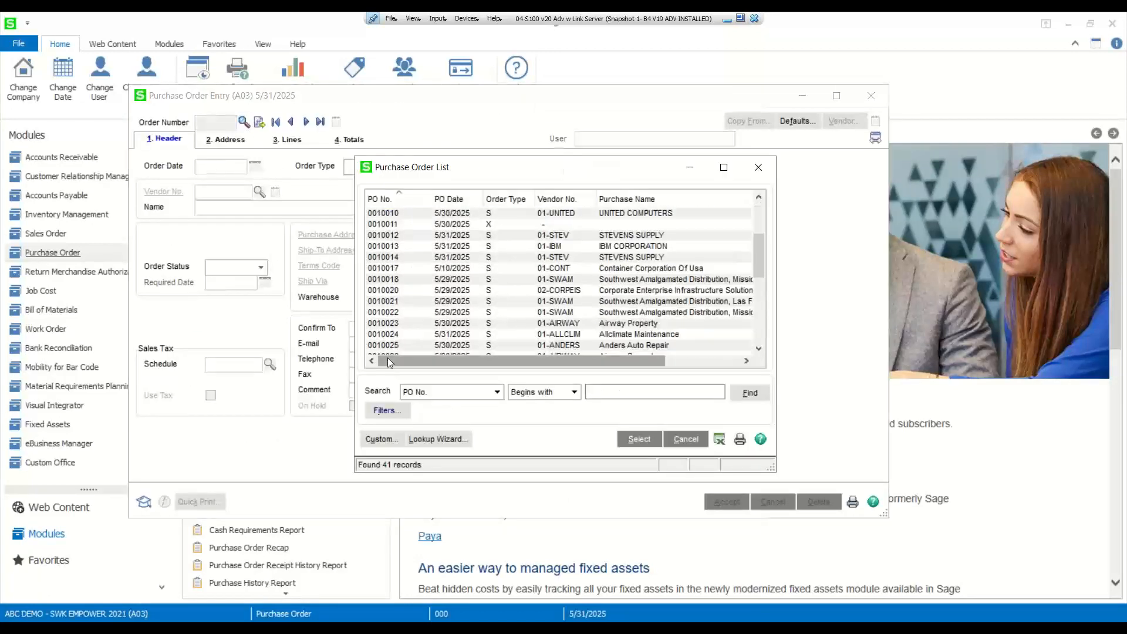
{"action": "scroll", "coordinate": [387, 358], "scroll_direction": "down", "scroll_amount": 1}
{"action": "double_click", "coordinate": [385, 323]}
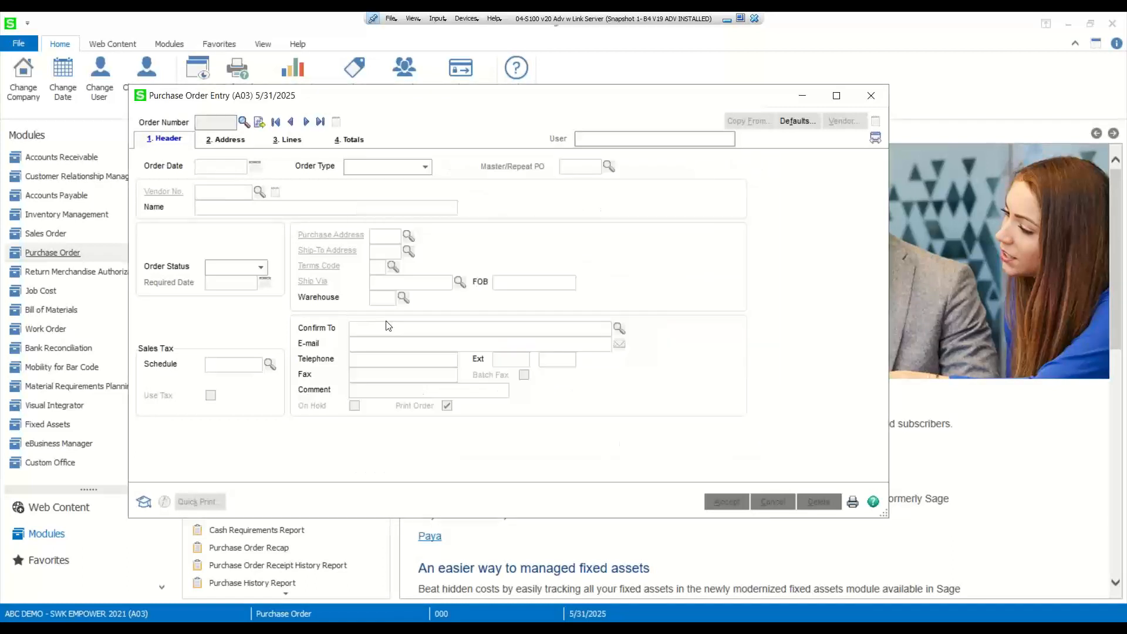
Display the purchase order's line items and export the lines grid to Excel
{"action": "left_click", "coordinate": [295, 144]}
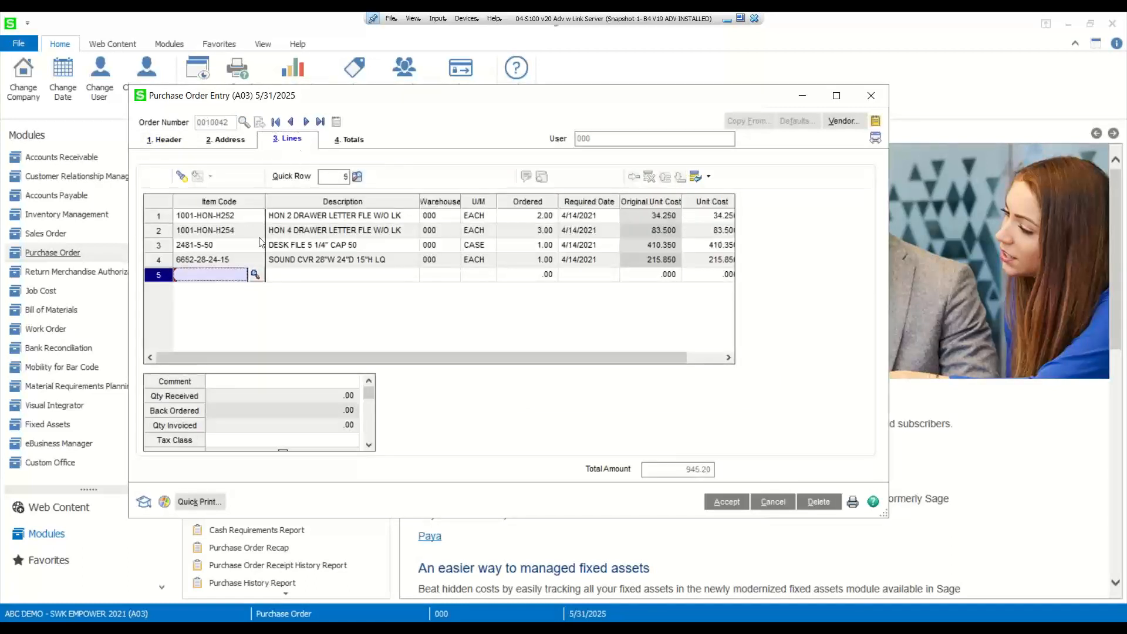
{"action": "right_click", "coordinate": [226, 230]}
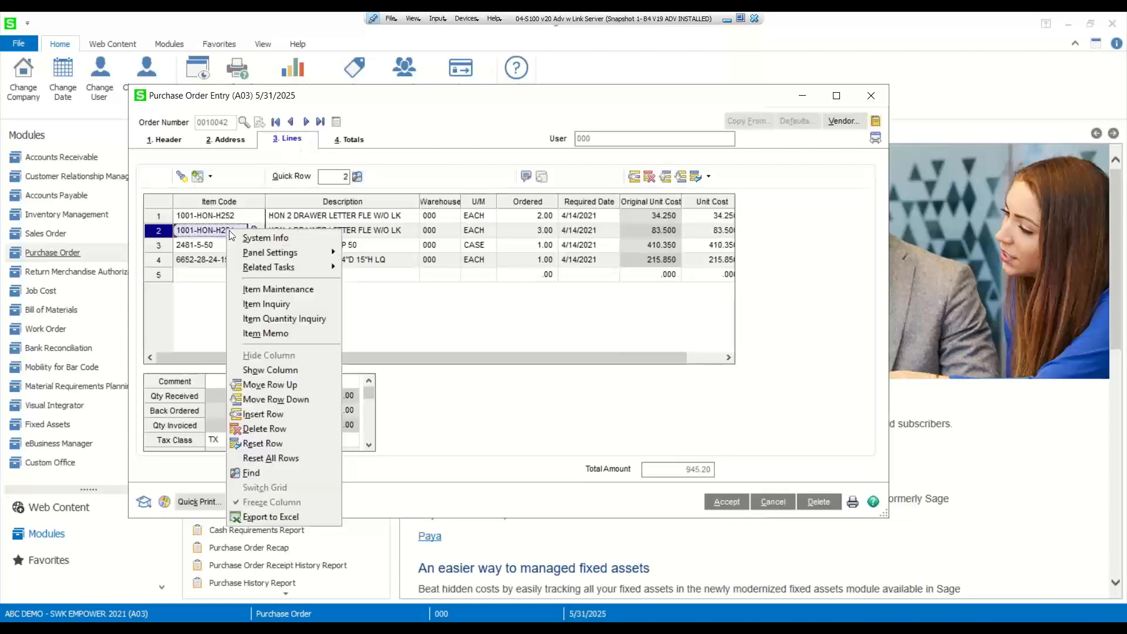
{"action": "left_click", "coordinate": [285, 516]}
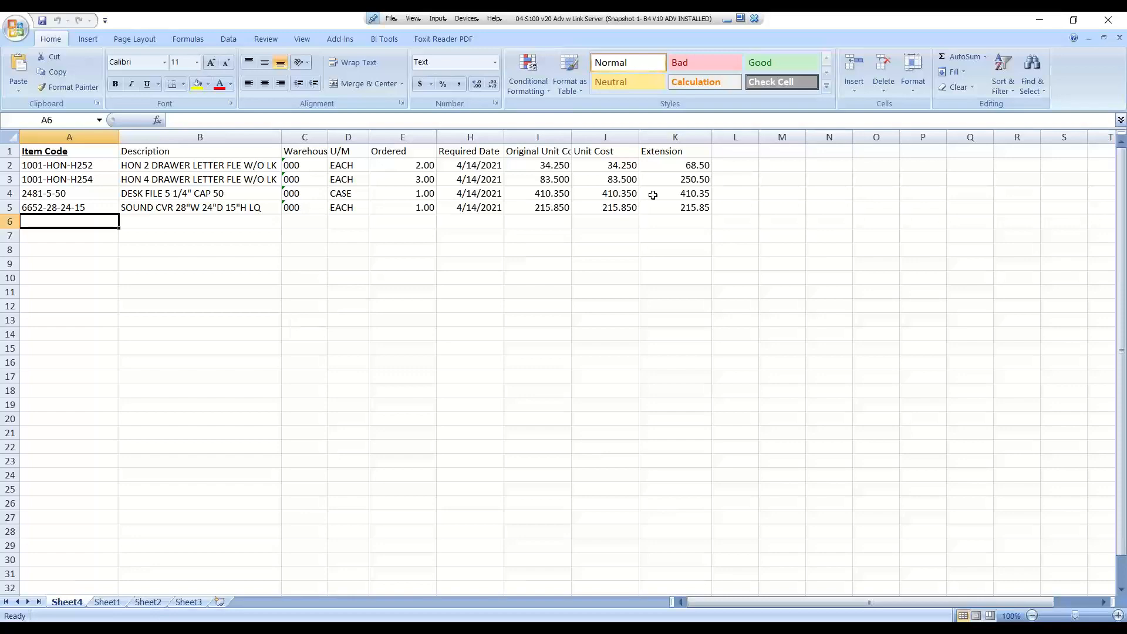
Close the exported purchase order lines workbook without saving, and close Purchase Order Entry
{"action": "left_click", "coordinate": [1109, 22]}
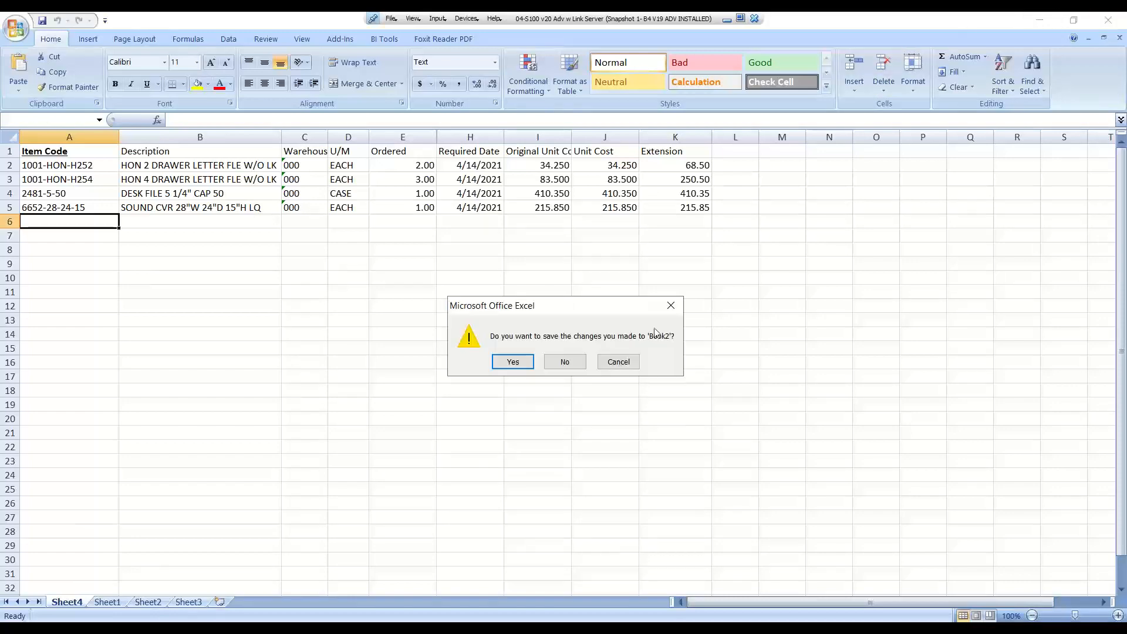
{"action": "left_click", "coordinate": [565, 359]}
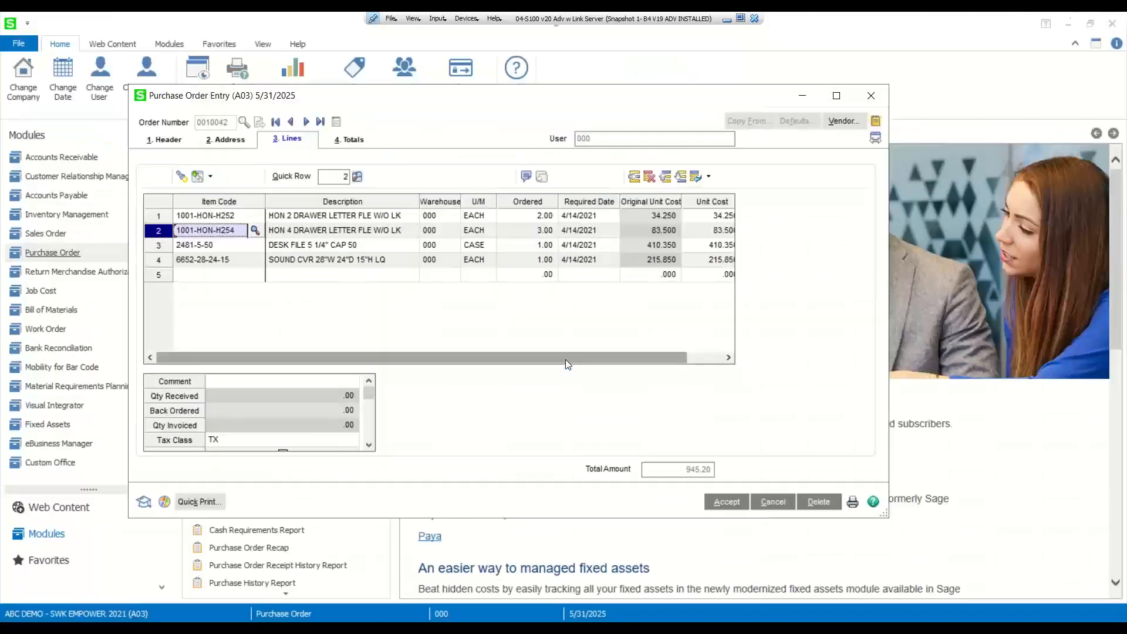
{"action": "left_click", "coordinate": [872, 95]}
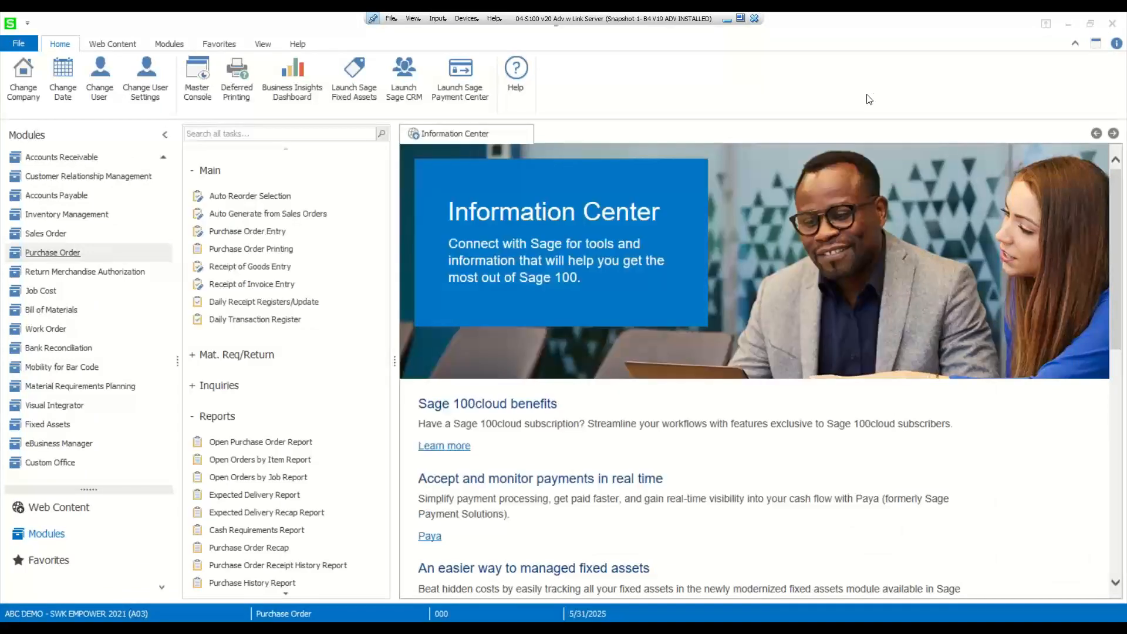